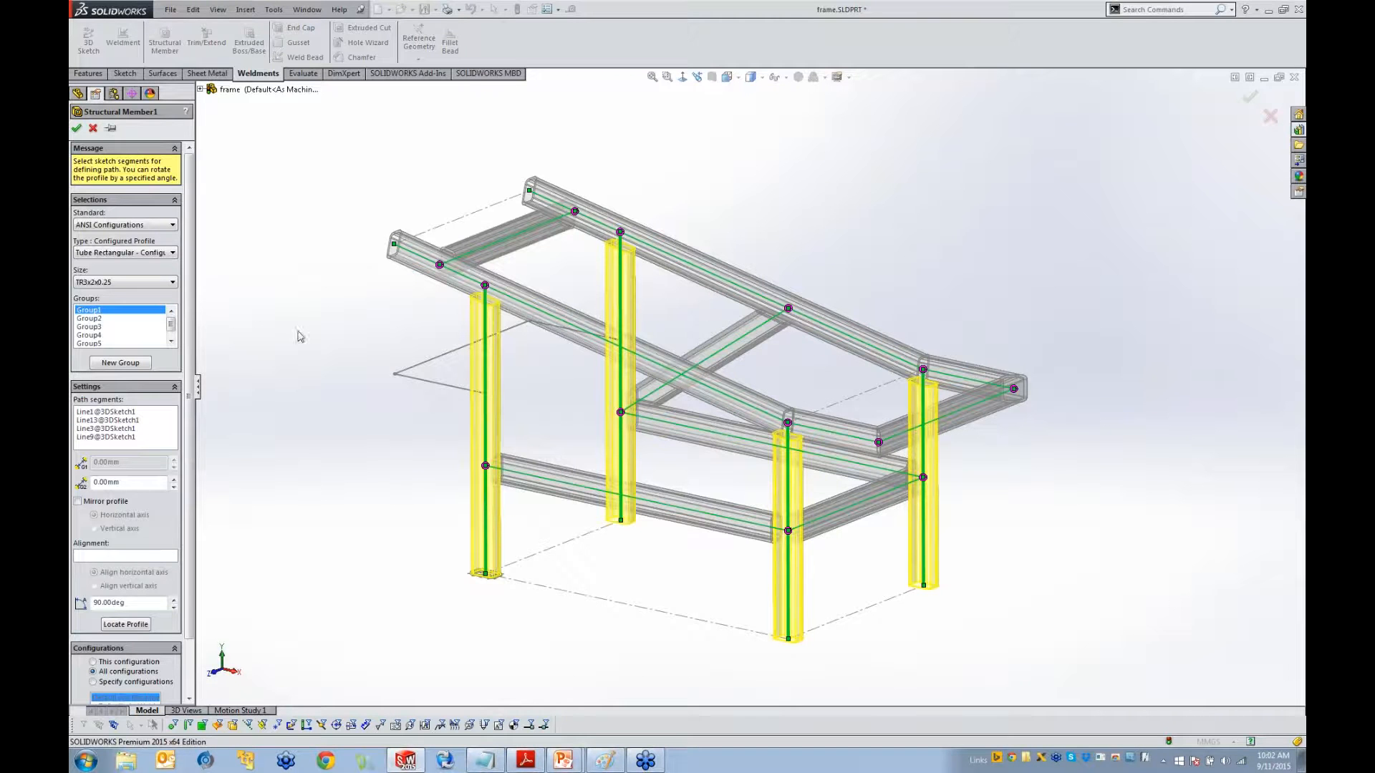
Review which frame members belong to Group2, Group3, Group4 and Group1 of the structural member
{"action": "left_click", "coordinate": [91, 320]}
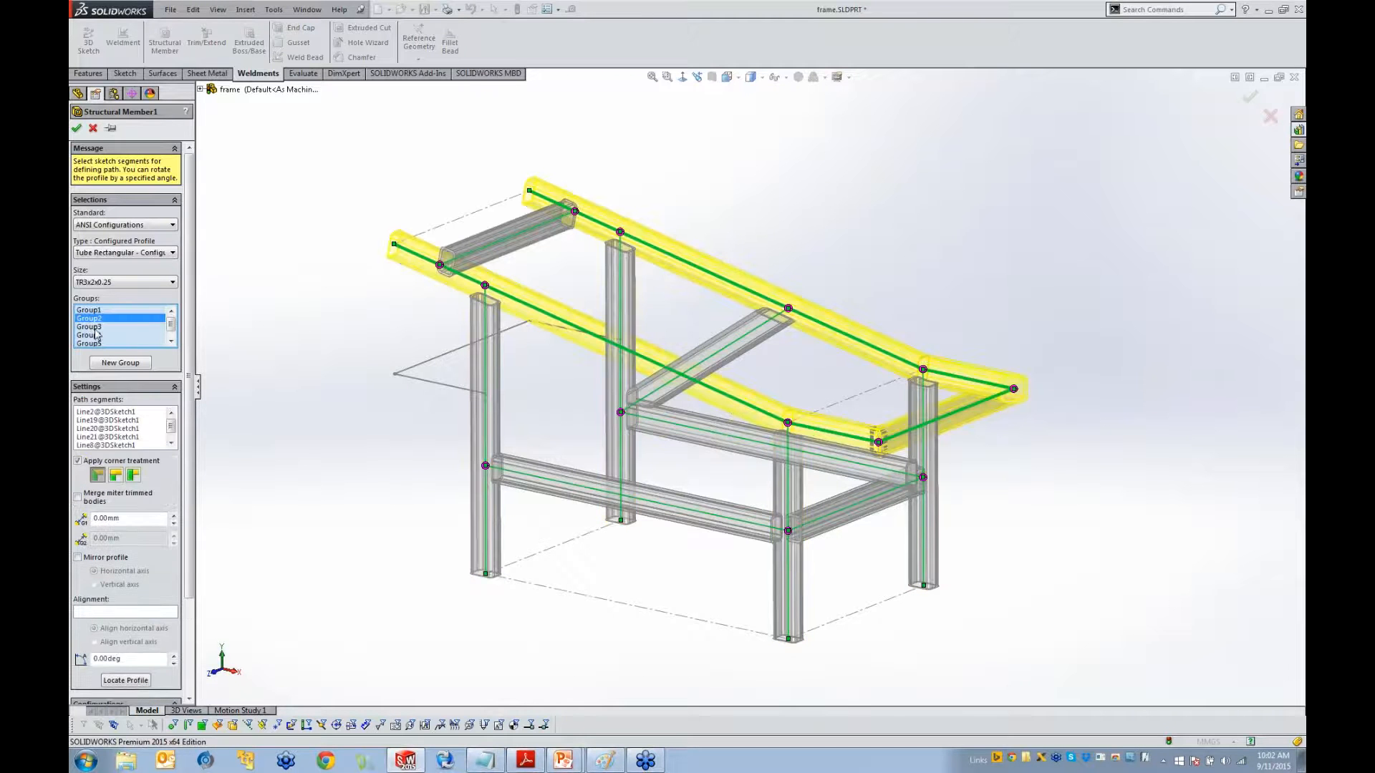
{"action": "left_click", "coordinate": [94, 328]}
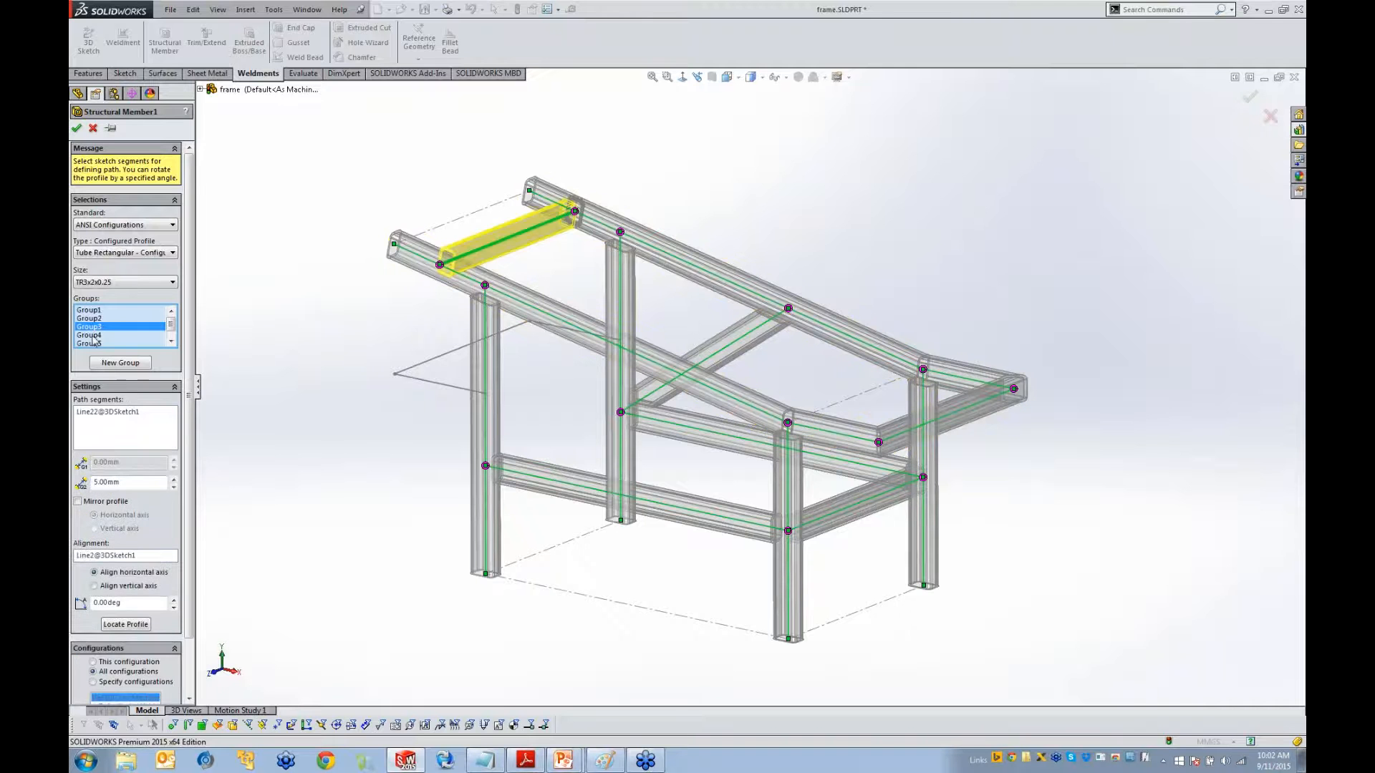
{"action": "left_click", "coordinate": [92, 336]}
{"action": "left_click", "coordinate": [92, 326]}
{"action": "left_click", "coordinate": [92, 311]}
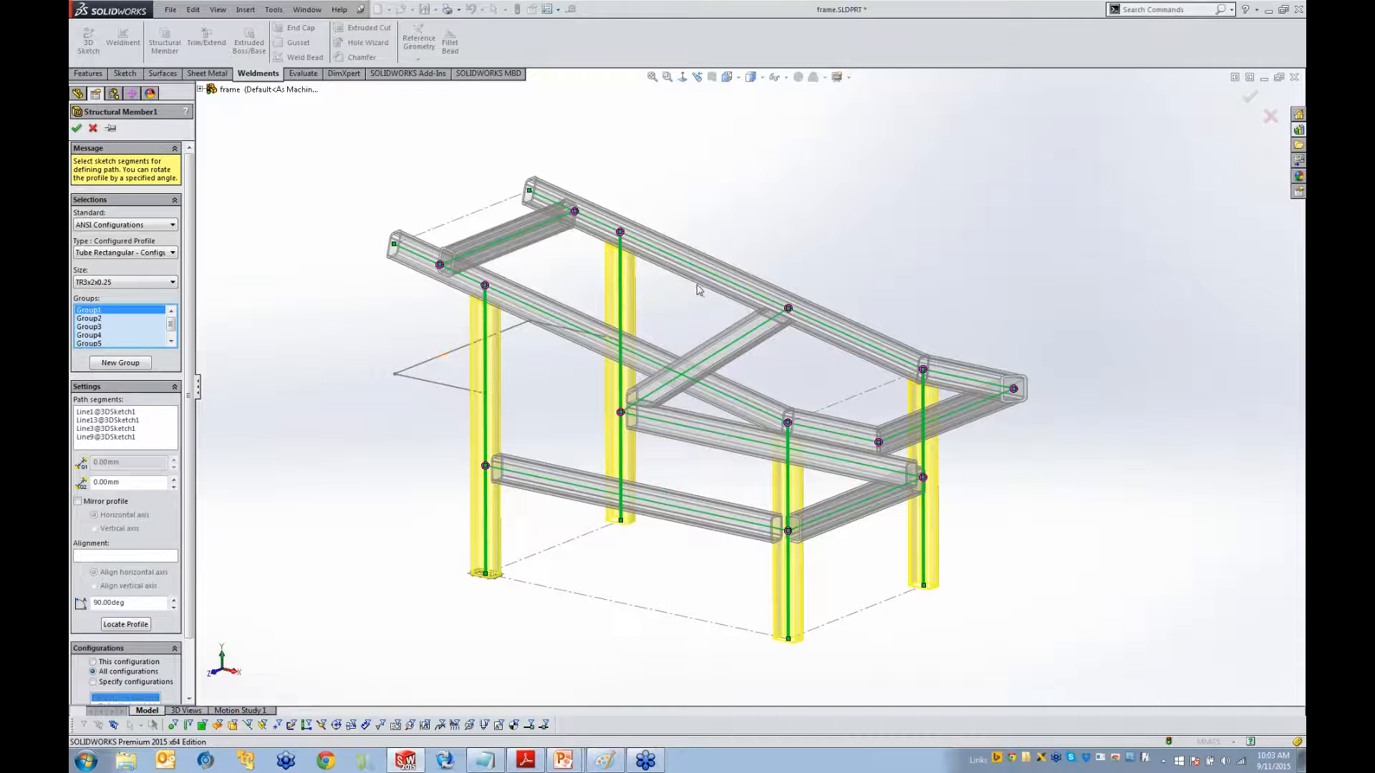
Inspect the corner treatment where the leg beneath the top plate meets the lower rail, and accept it unchanged
{"action": "middle_click_drag", "start_coordinate": [678, 312], "coordinate": [677, 288]}
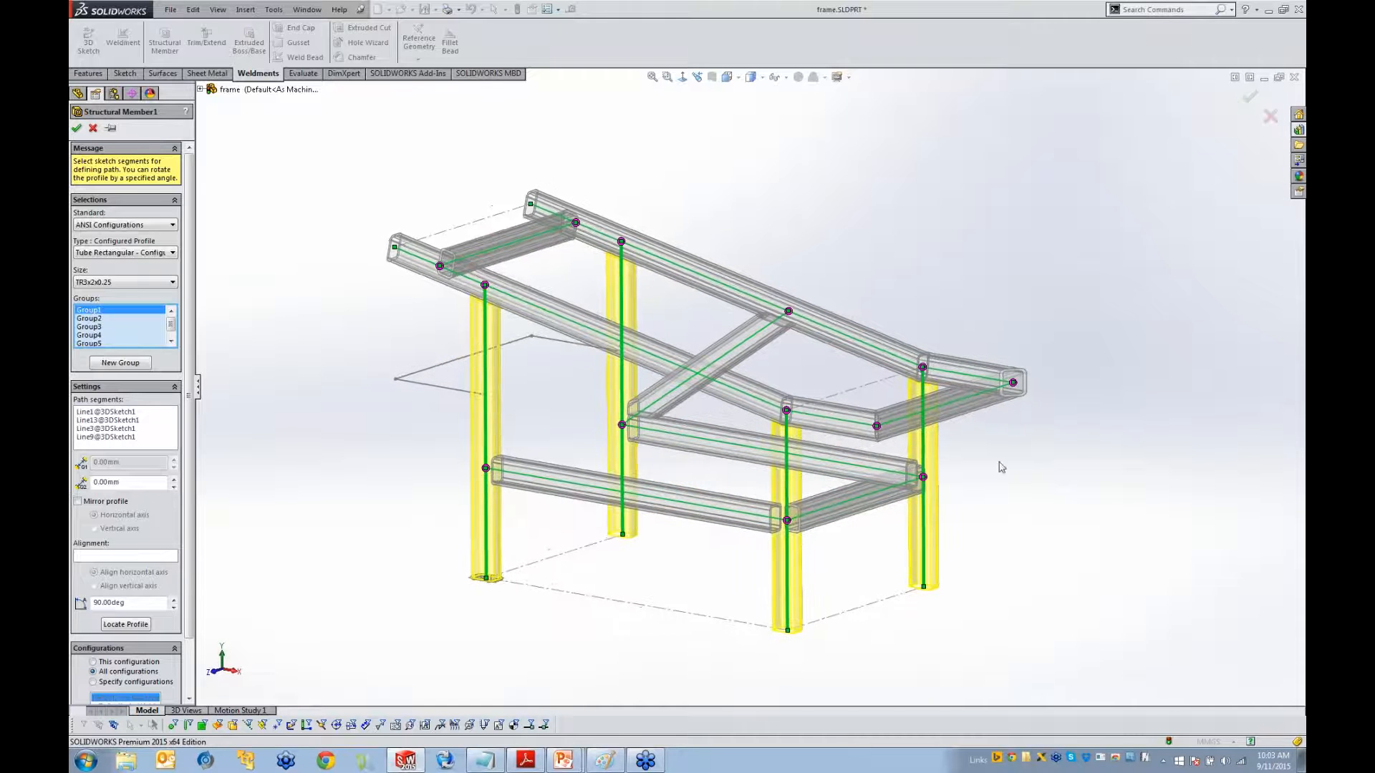
{"action": "left_click", "coordinate": [923, 478]}
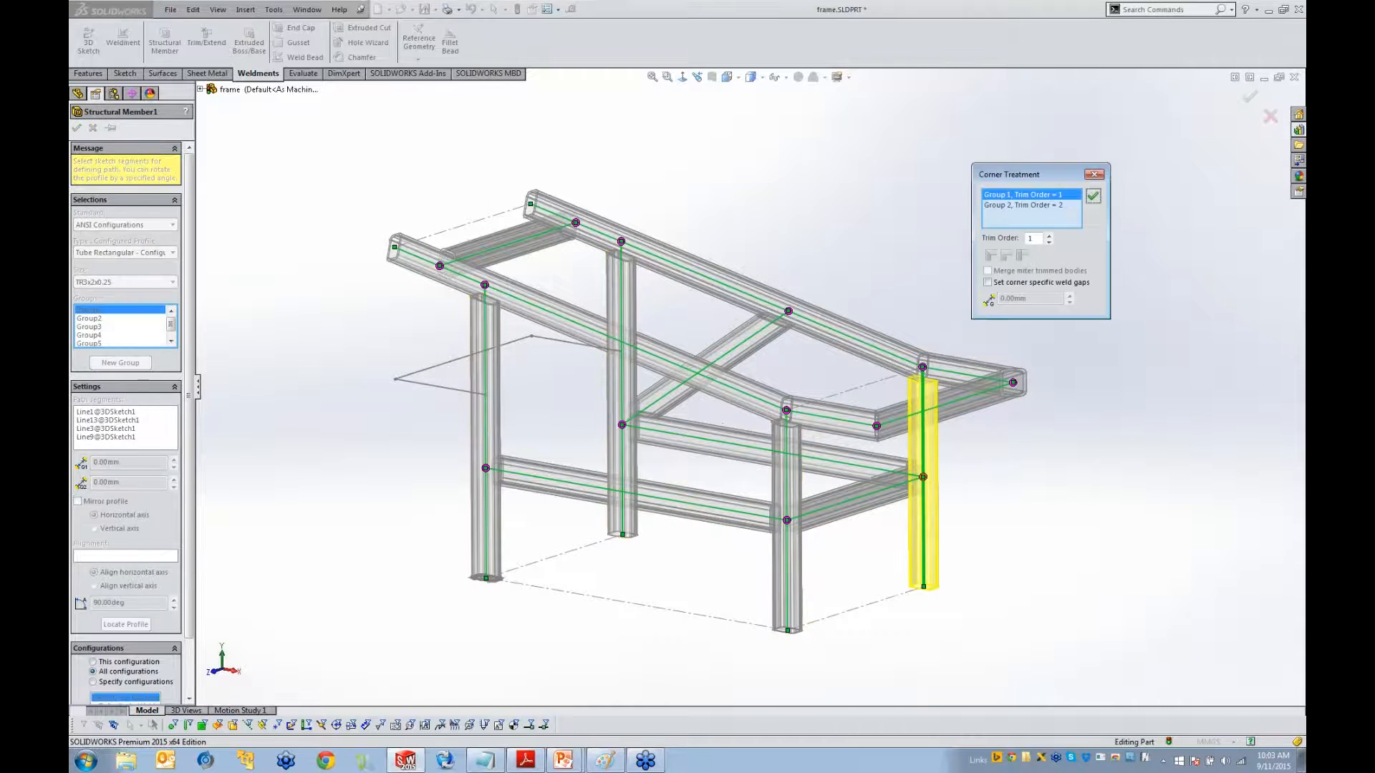
{"action": "left_click_drag", "start_coordinate": [1042, 172], "coordinate": [1073, 183]}
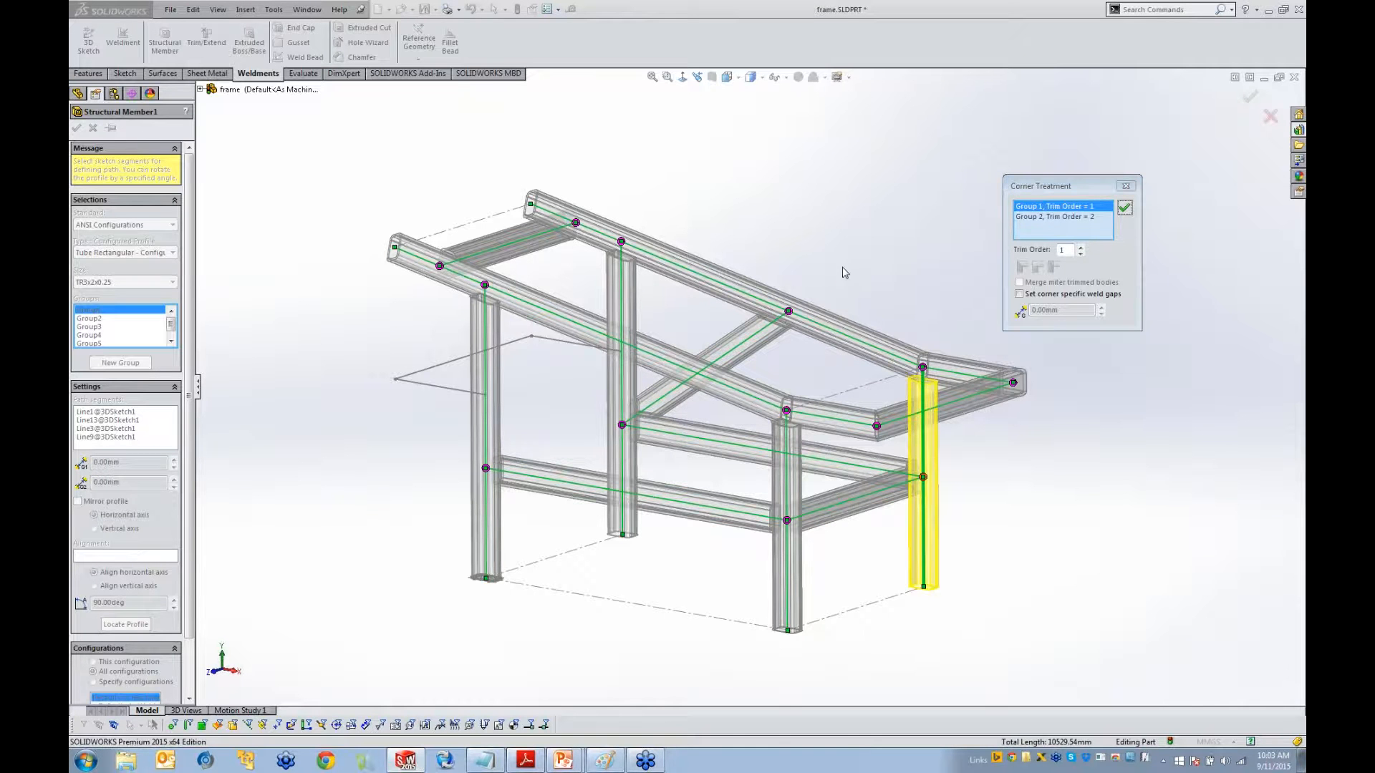
{"action": "mouse_move", "coordinate": [847, 274]}
{"action": "middle_mouse_down"}
{"action": "mouse_move", "coordinate": [813, 291]}
{"action": "mouse_move", "coordinate": [848, 284]}
{"action": "middle_mouse_up"}
{"action": "scroll", "coordinate": [849, 284], "scroll_direction": "down", "scroll_amount": 2}
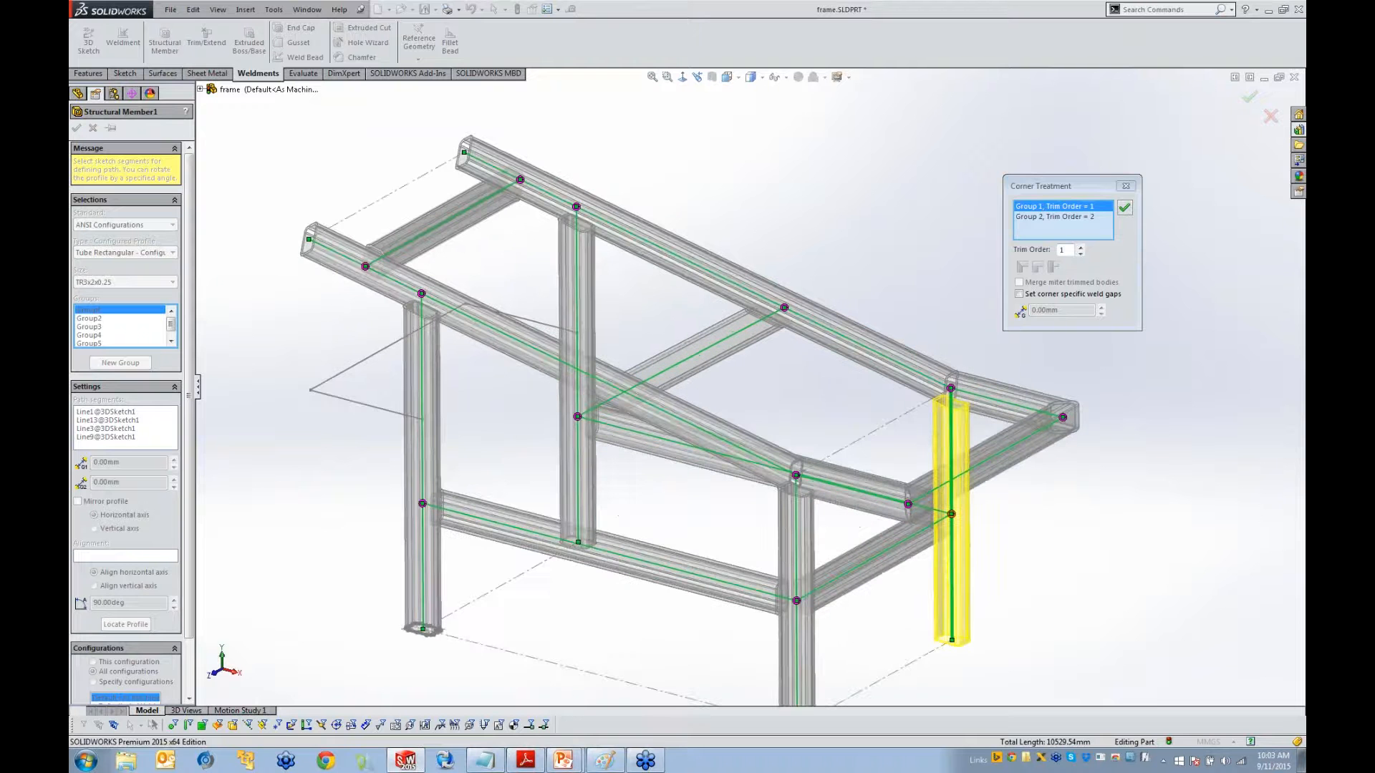
{"action": "left_click_drag", "start_coordinate": [1072, 187], "coordinate": [981, 191]}
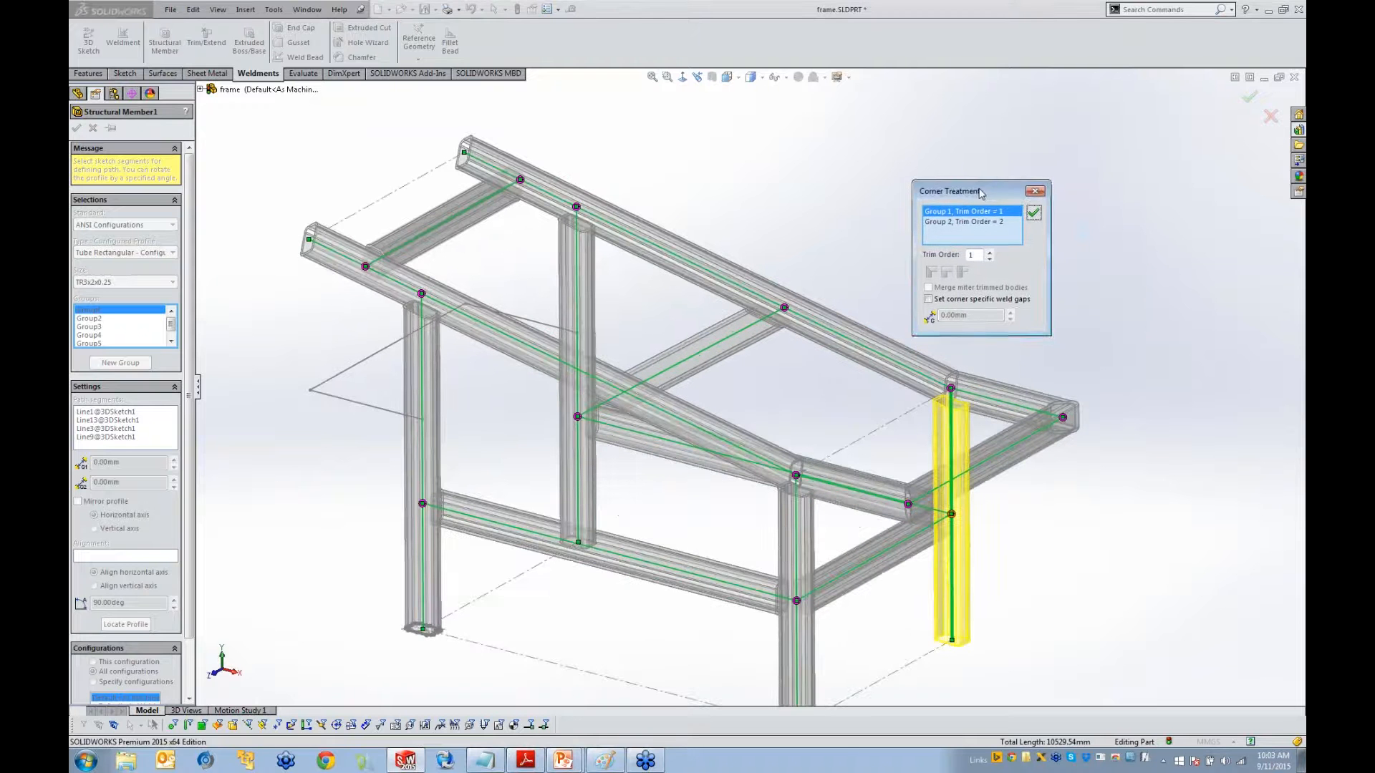
{"action": "left_click", "coordinate": [1034, 211]}
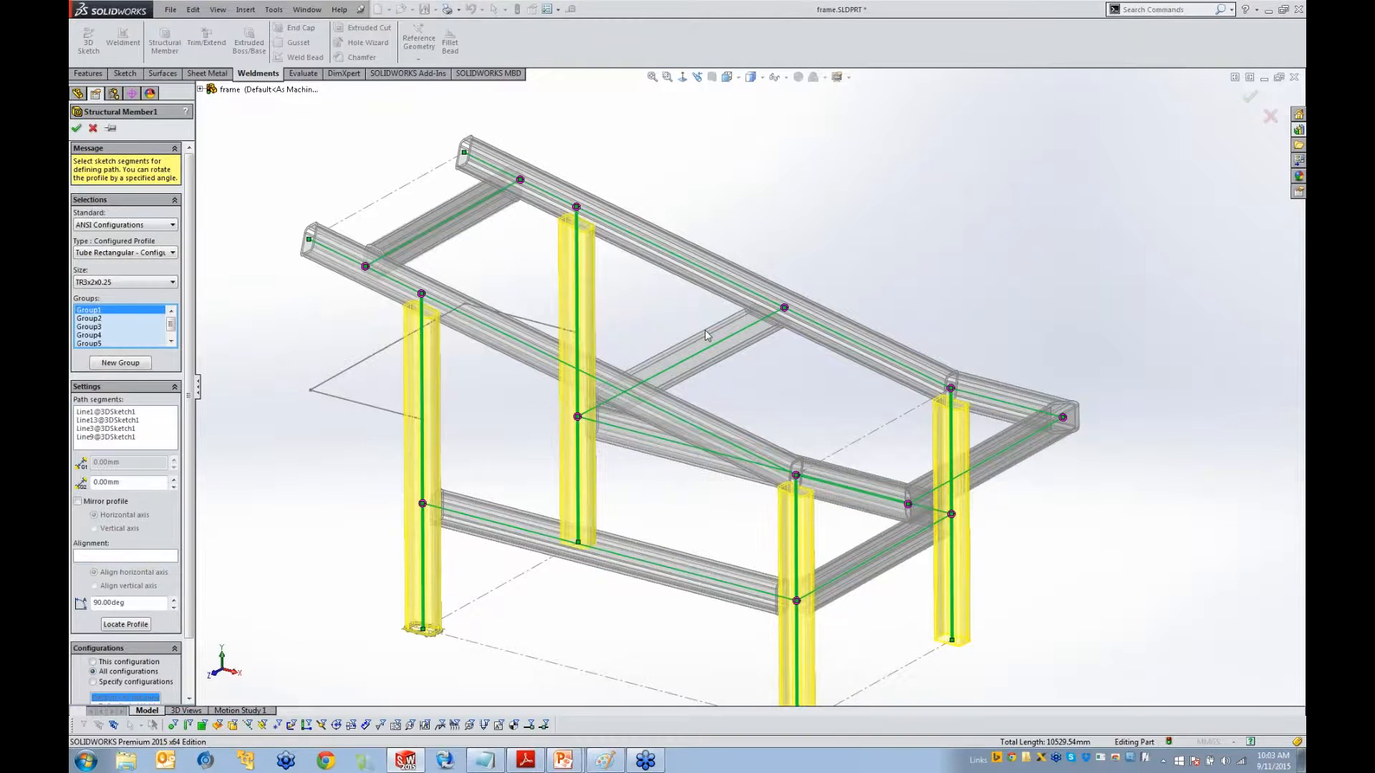
Try trim order 2 for Group 3 at the rear leg's brace joint, closing the corner treatment without accepting it
{"action": "middle_click_drag", "start_coordinate": [706, 333], "coordinate": [724, 304]}
{"action": "left_click", "coordinate": [522, 451]}
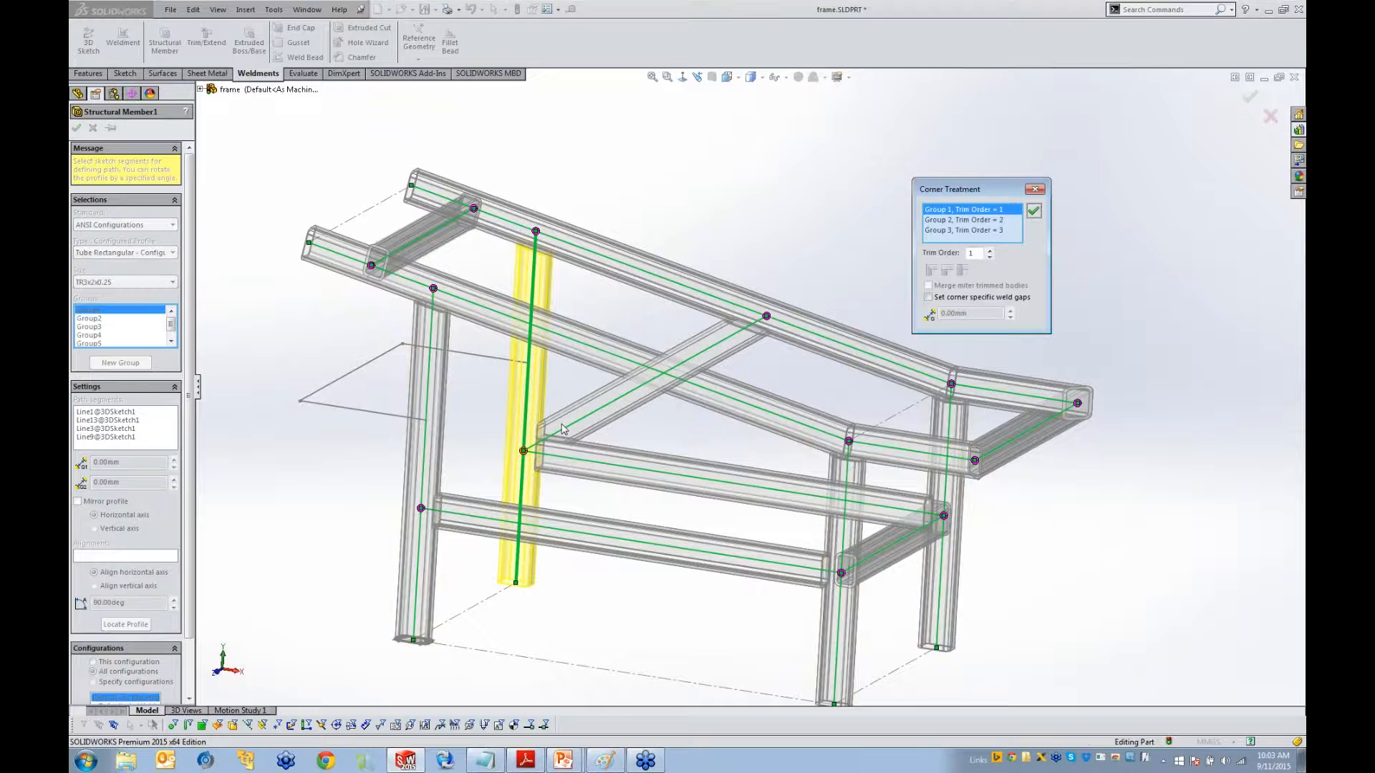
{"action": "left_click", "coordinate": [941, 231]}
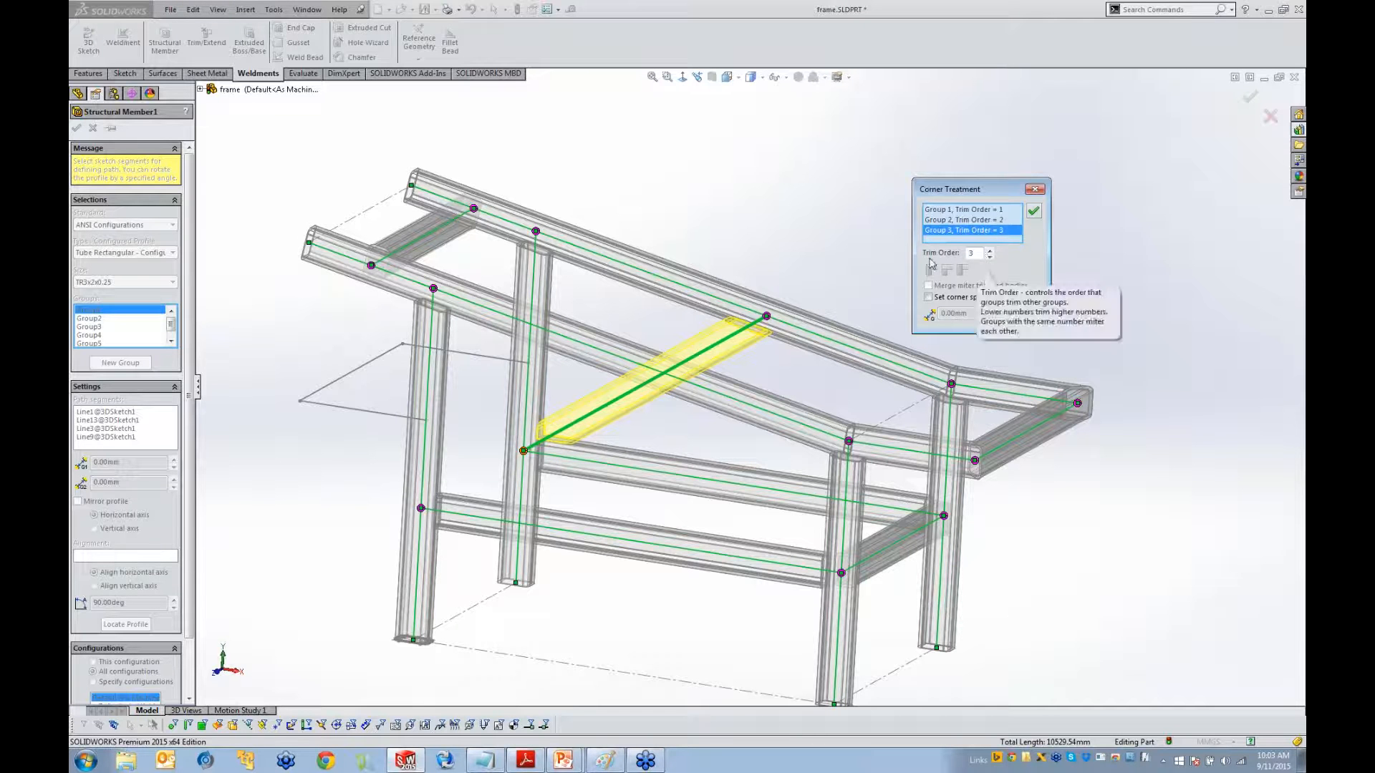
{"action": "left_click", "coordinate": [990, 257]}
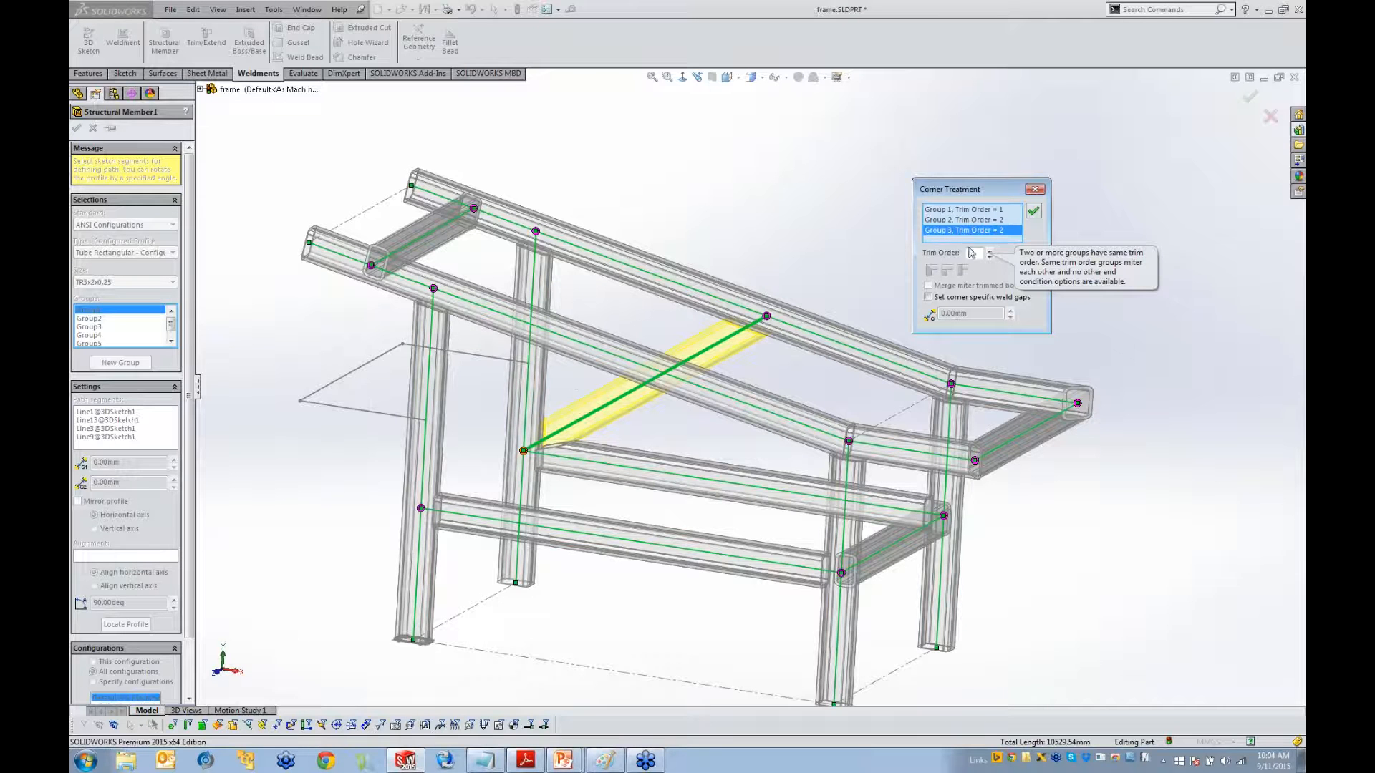
{"action": "left_click", "coordinate": [1036, 190]}
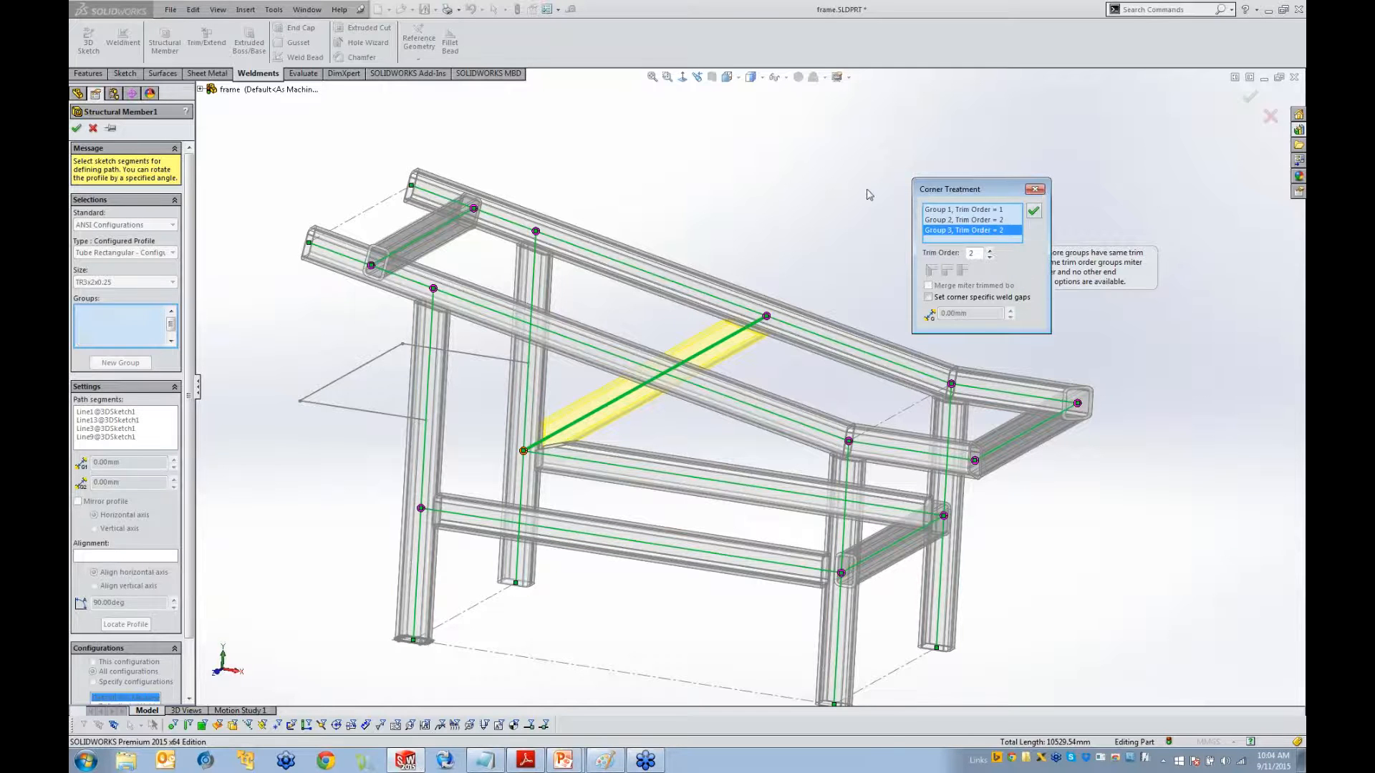
Accept the structural member and decline updating the 3D bounding boxes
{"action": "middle_click_drag", "start_coordinate": [786, 189], "coordinate": [767, 186]}
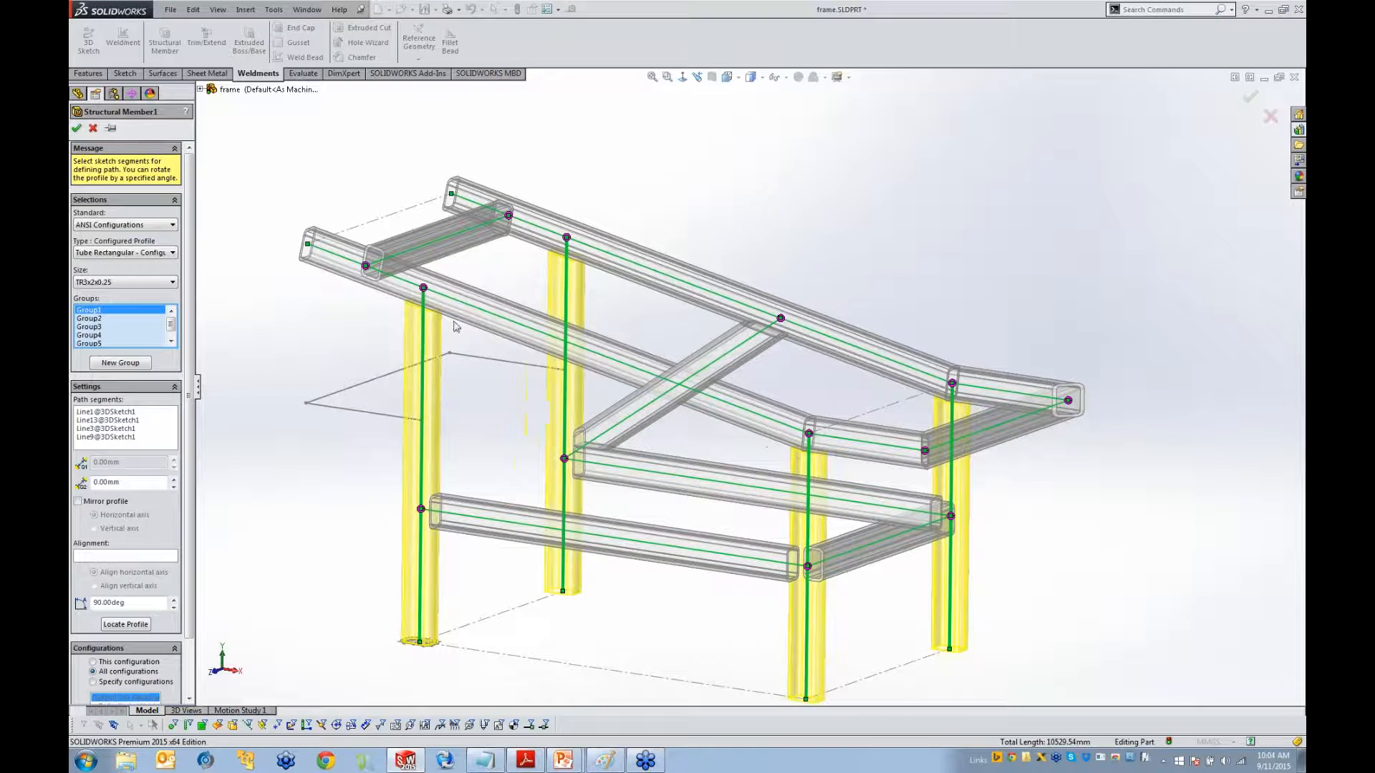
{"action": "left_click", "coordinate": [76, 128]}
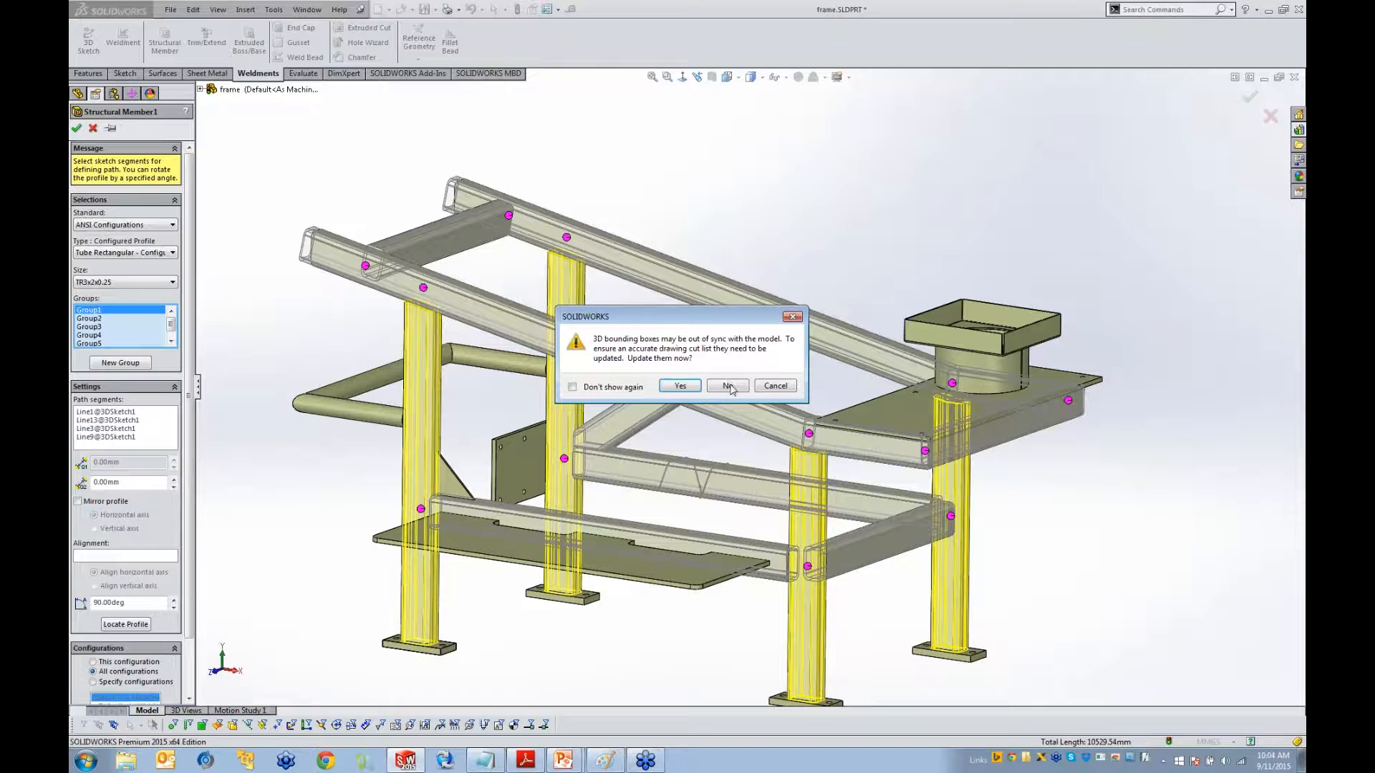
{"action": "left_click", "coordinate": [729, 386]}
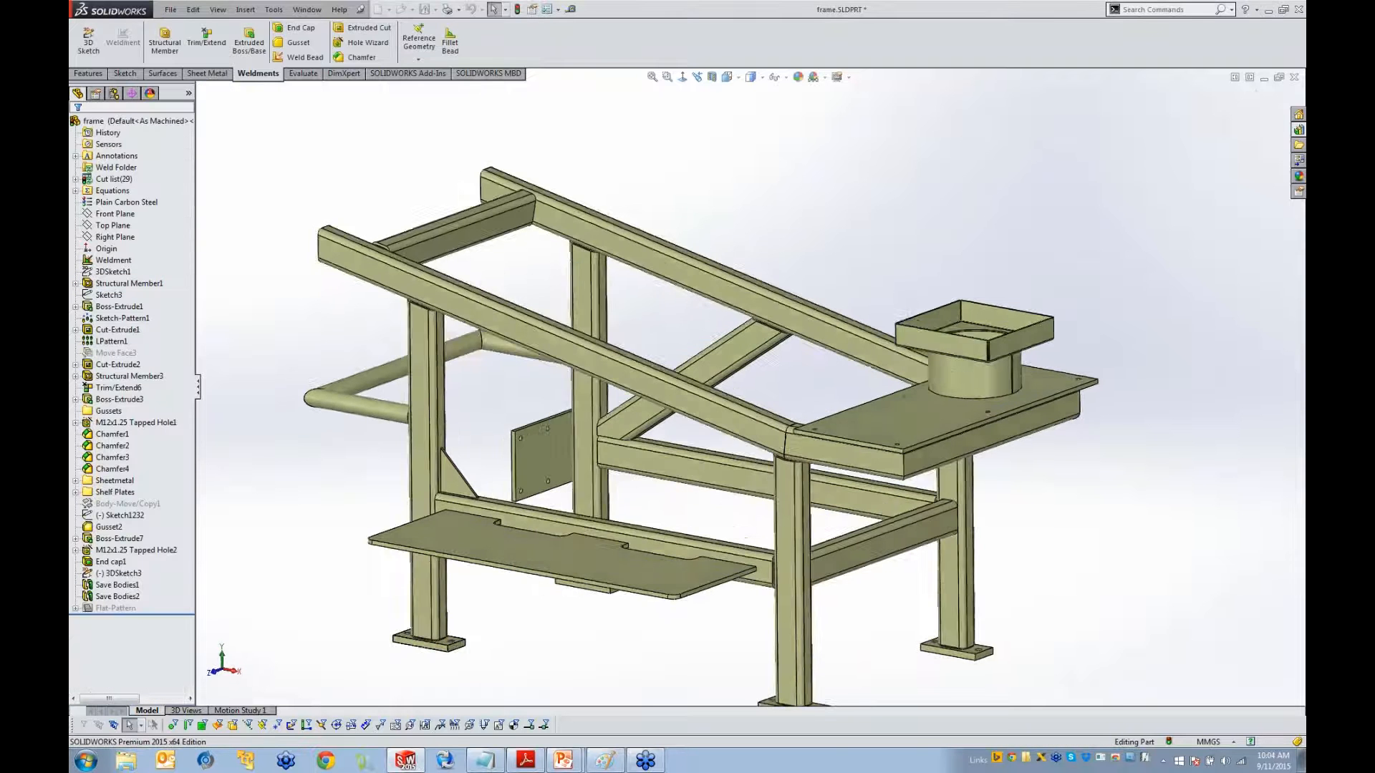
Start a gusset between the inner faces of the upper crossbar and the far sloping rail
{"action": "middle_click_drag", "start_coordinate": [608, 212], "coordinate": [581, 188]}
{"action": "scroll", "coordinate": [539, 242], "scroll_direction": "down", "scroll_amount": 2}
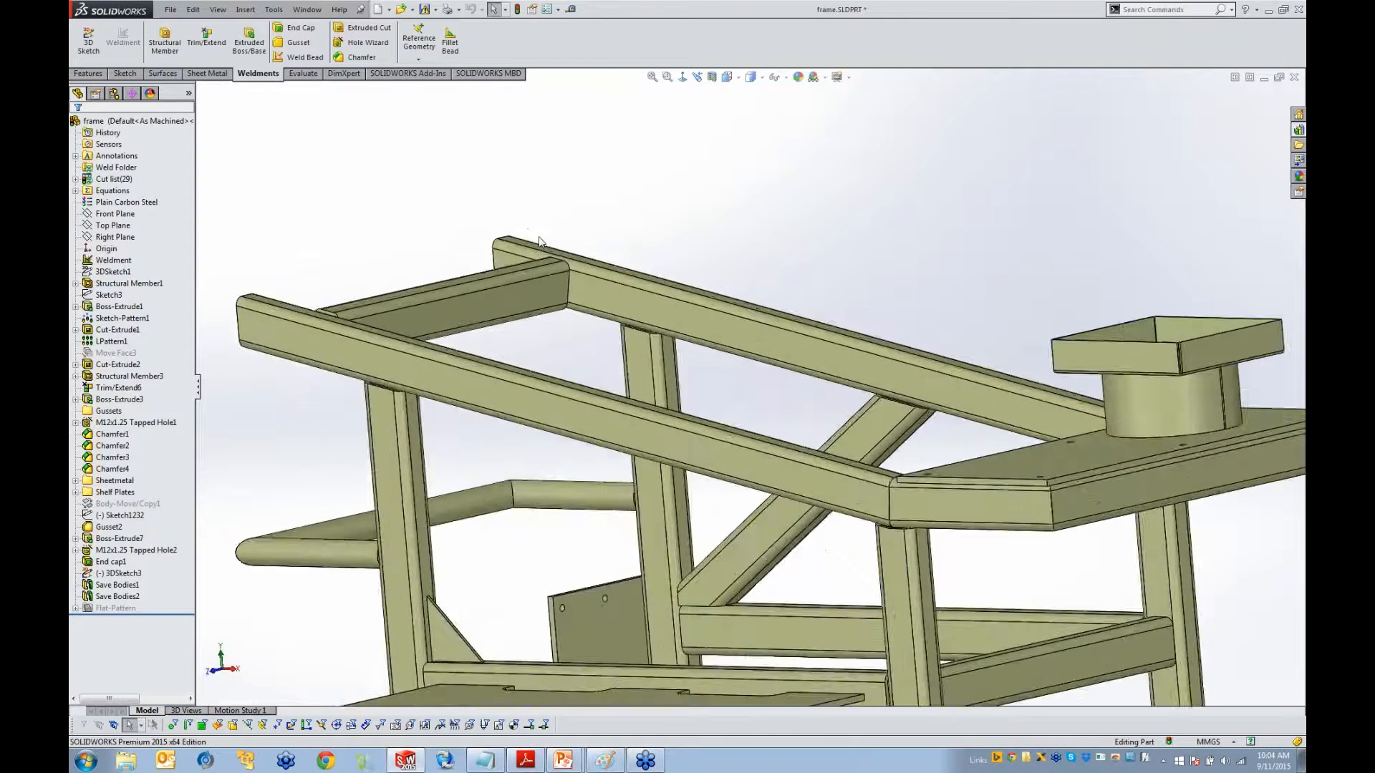
{"action": "scroll", "coordinate": [539, 242], "scroll_direction": "down", "scroll_amount": 3}
{"action": "left_click", "coordinate": [289, 46]}
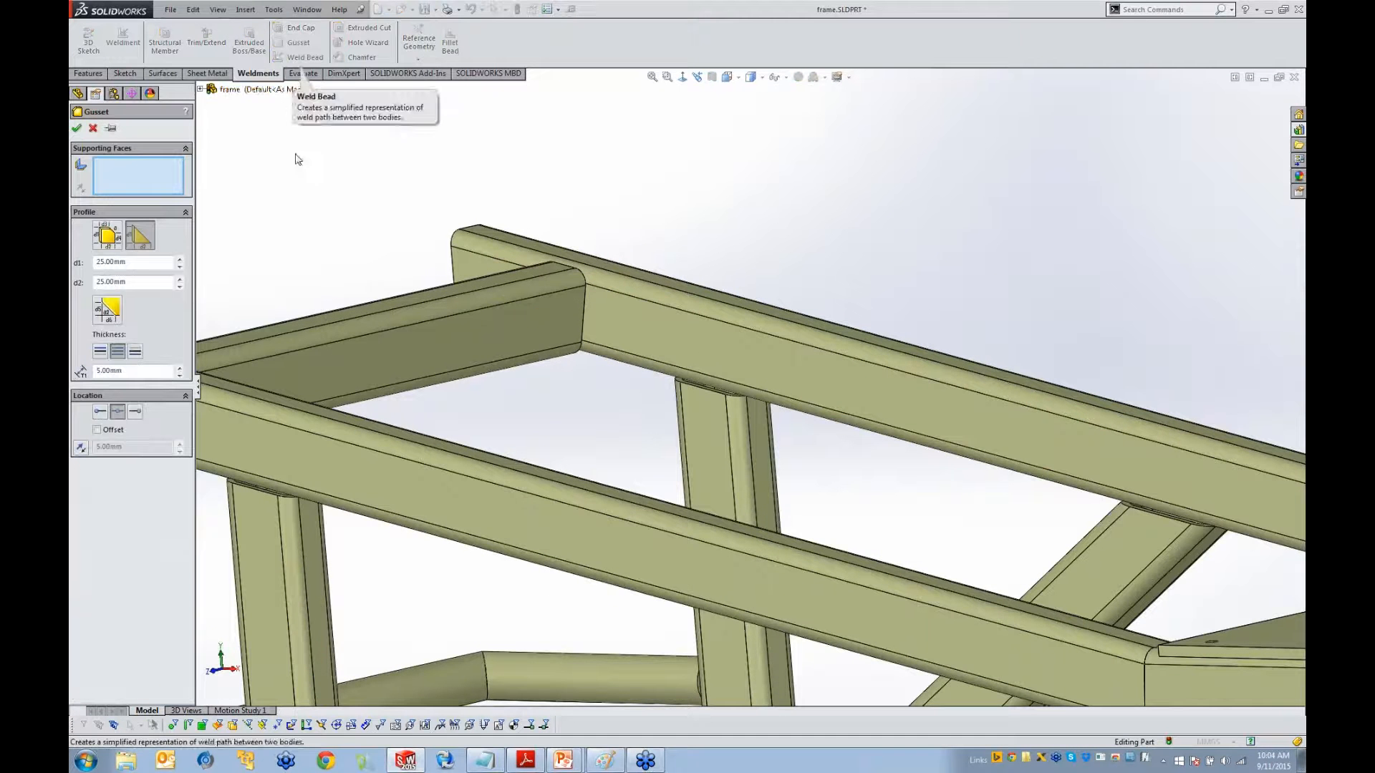
{"action": "scroll", "coordinate": [574, 305], "scroll_direction": "down", "scroll_amount": 3}
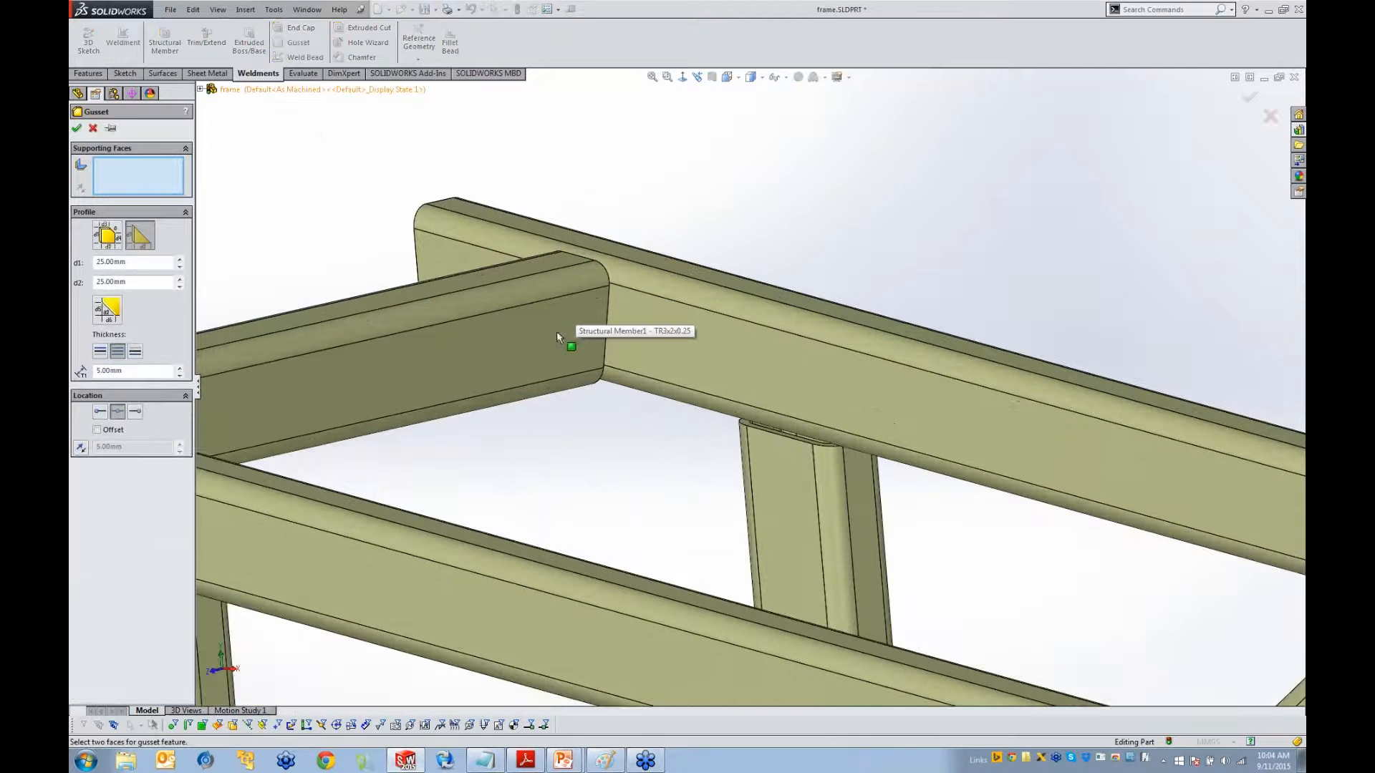
{"action": "left_click", "coordinate": [542, 337]}
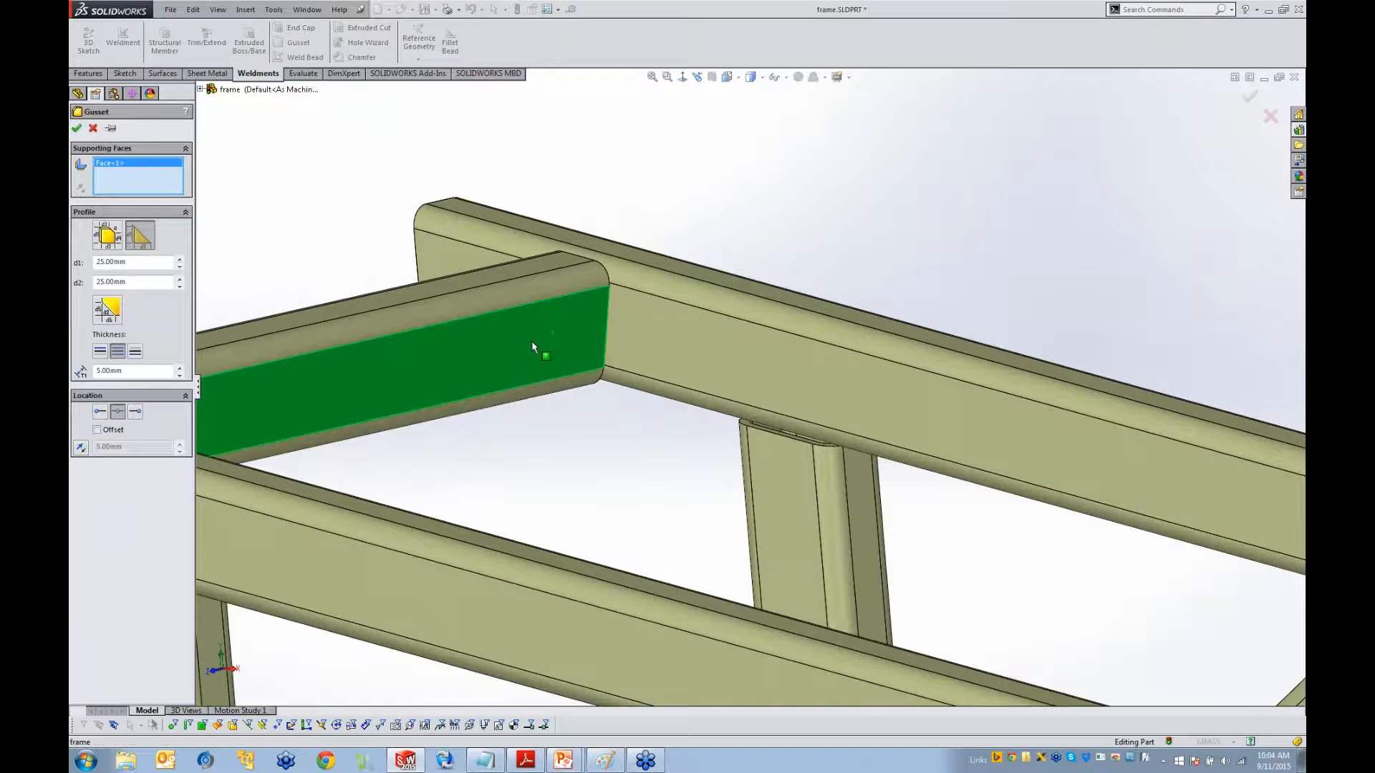
{"action": "left_click", "coordinate": [691, 347]}
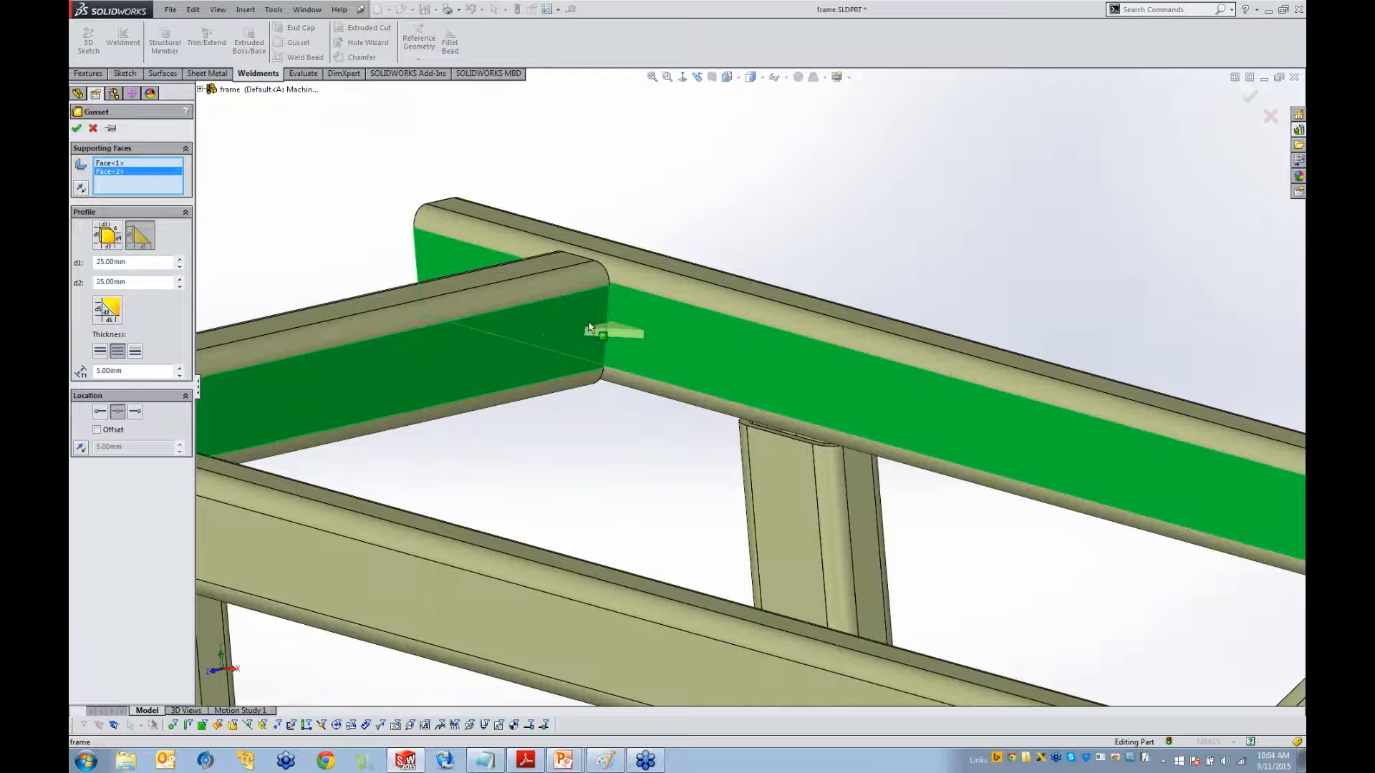
Set the gusset's d1 and d2 to 100 mm and create it, keeping the command open for more gussets
{"action": "middle_click_drag", "start_coordinate": [594, 330], "coordinate": [593, 341]}
{"action": "key", "text": "ctrl+a"}
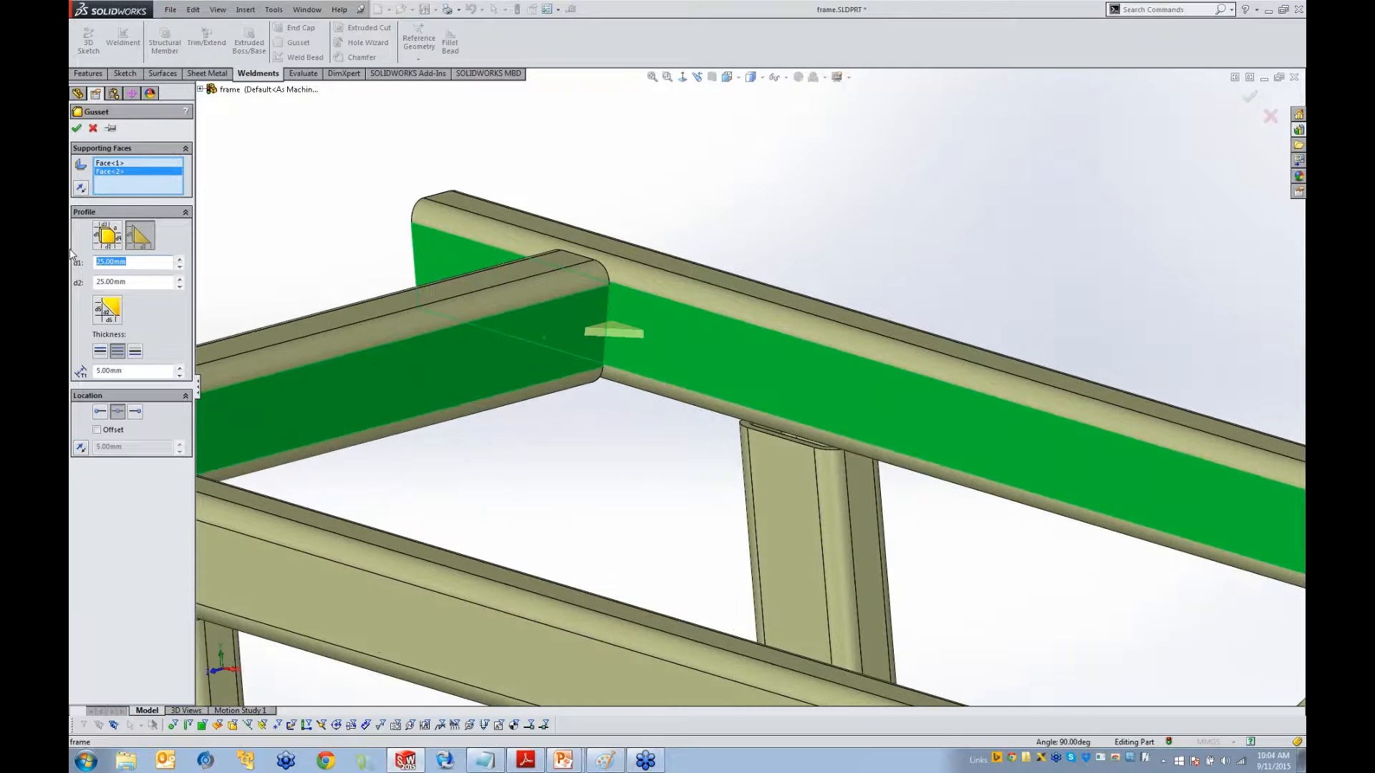
{"action": "type", "text": "100"}
{"action": "key", "text": "Tab"}
{"action": "type", "text": "10"}
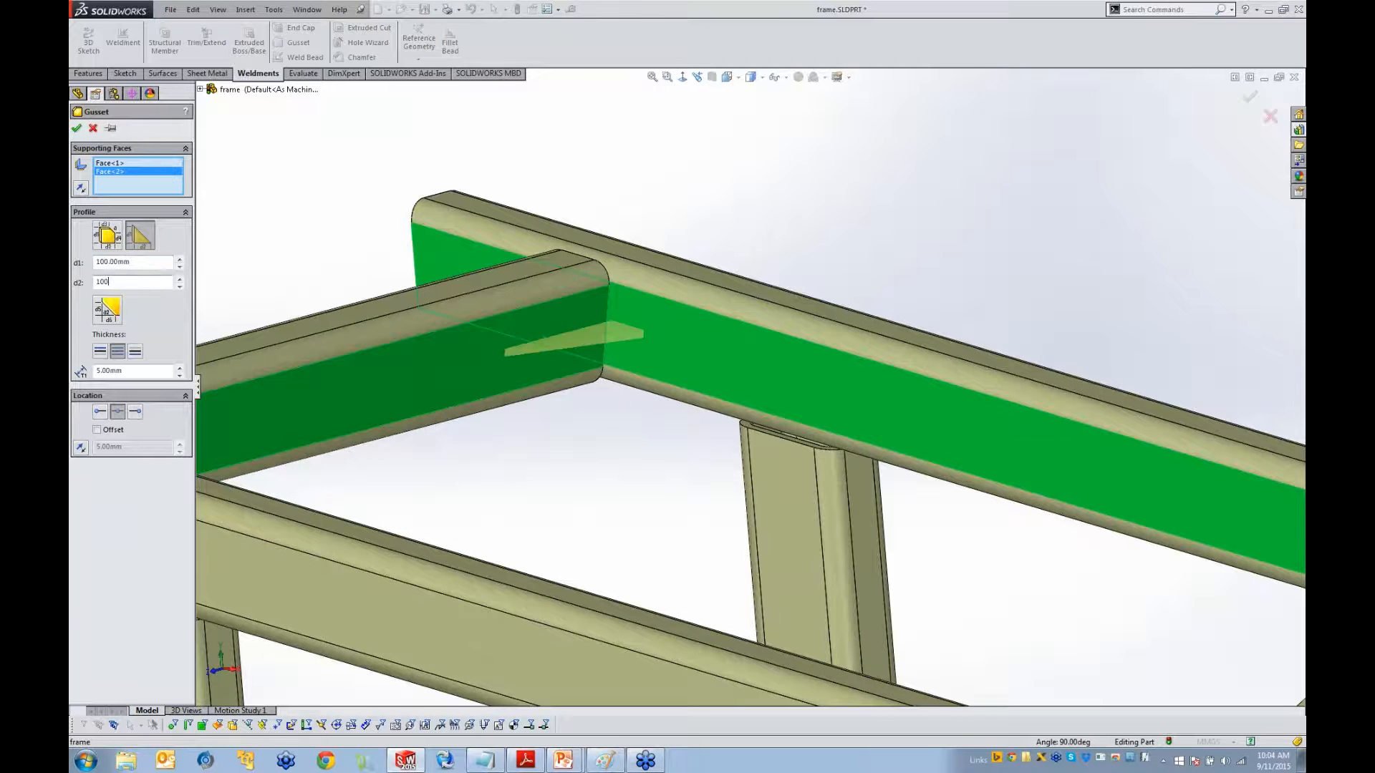
{"action": "key", "text": "Tab"}
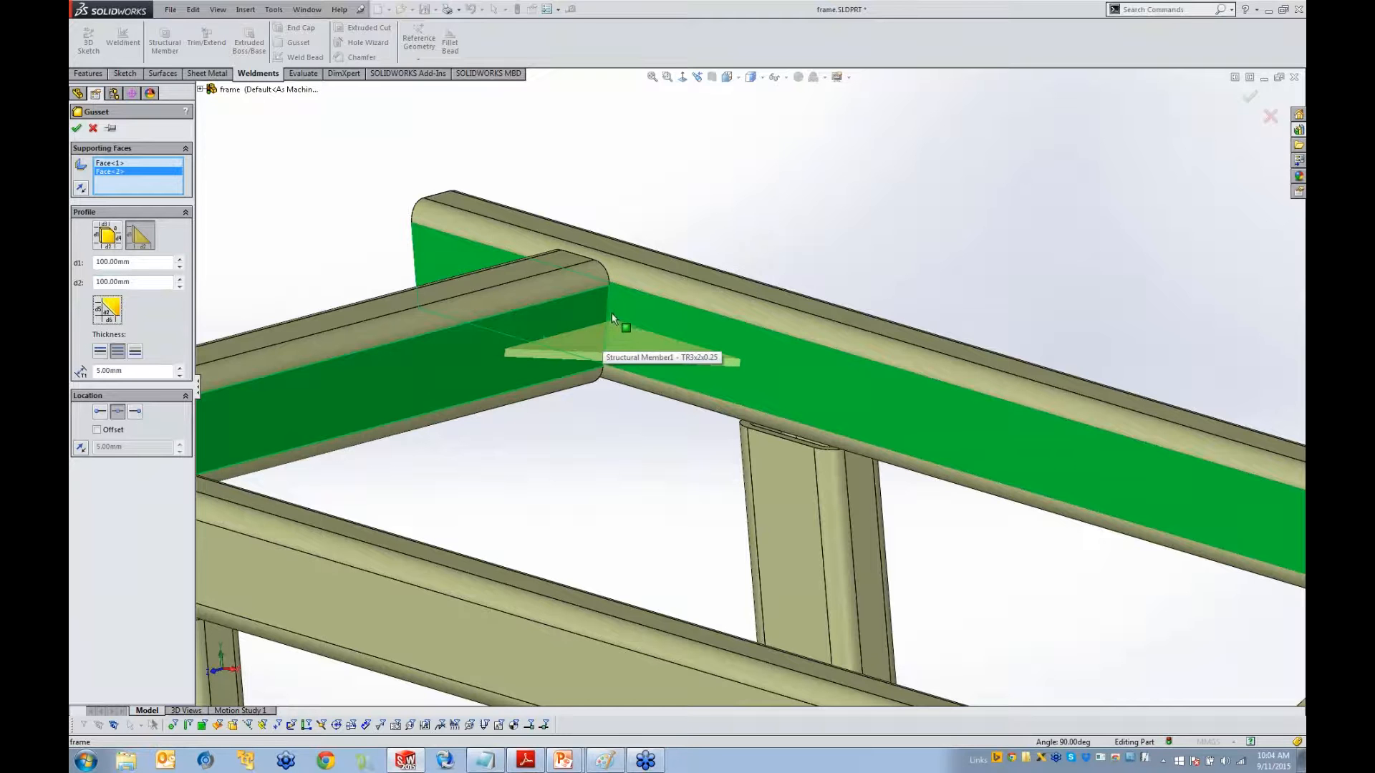
{"action": "middle_click_drag", "start_coordinate": [604, 324], "coordinate": [519, 372]}
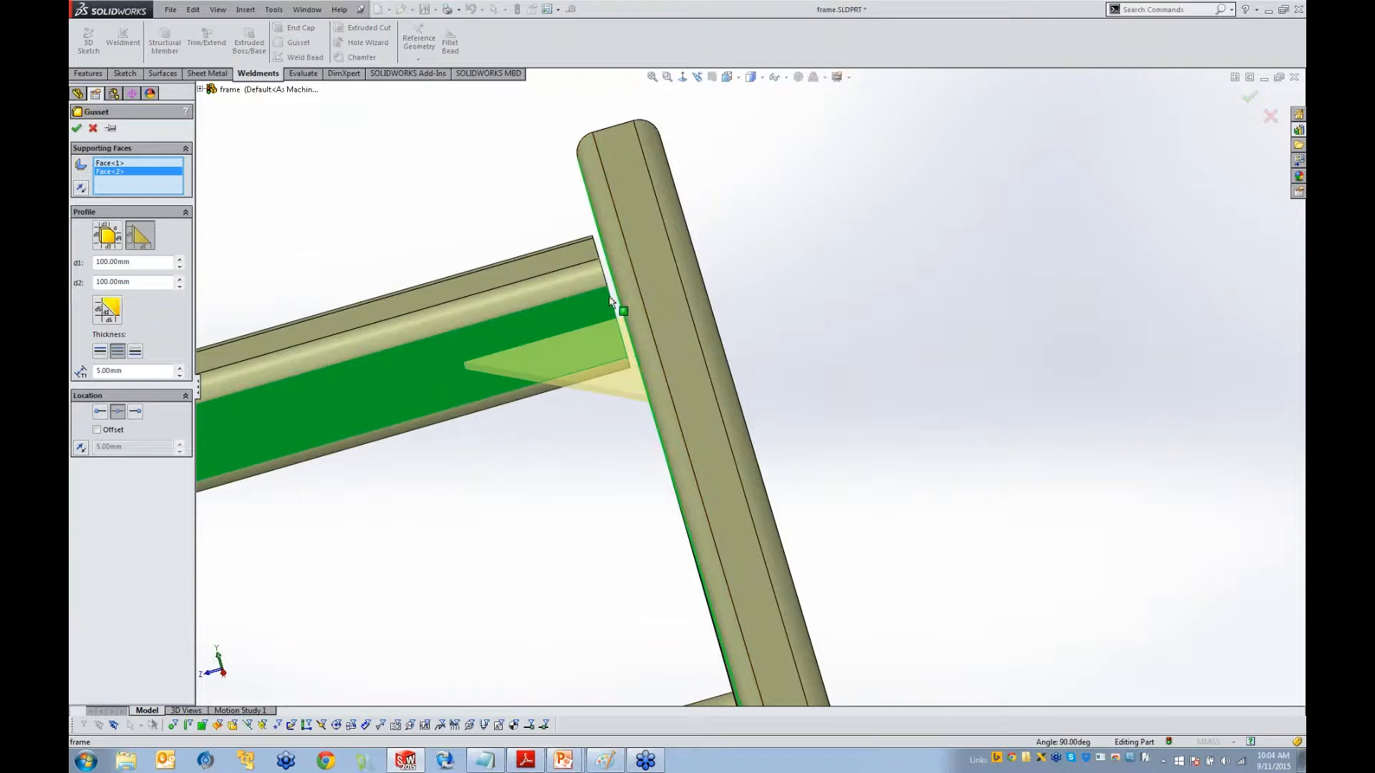
{"action": "middle_click_drag", "start_coordinate": [586, 339], "coordinate": [630, 333]}
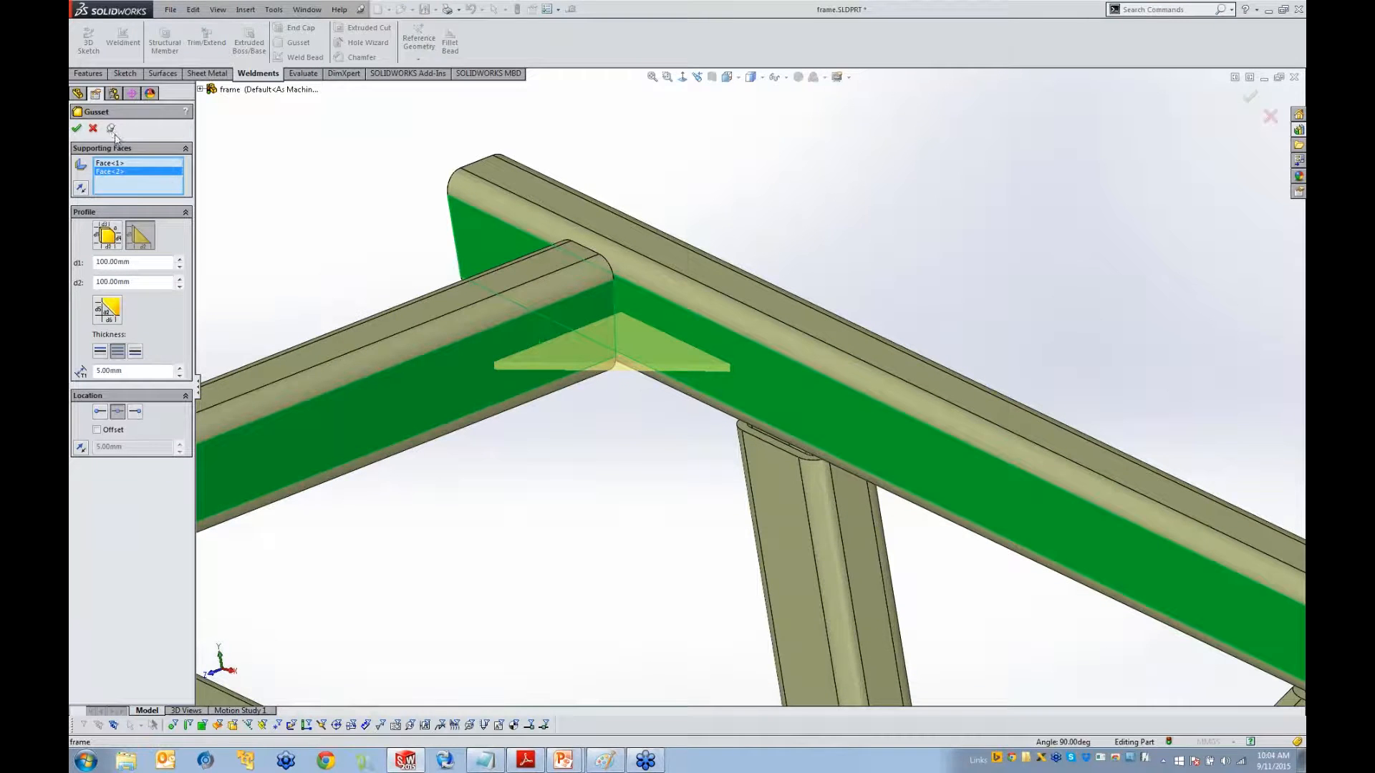
{"action": "scroll", "coordinate": [531, 279], "scroll_direction": "up", "scroll_amount": 3}
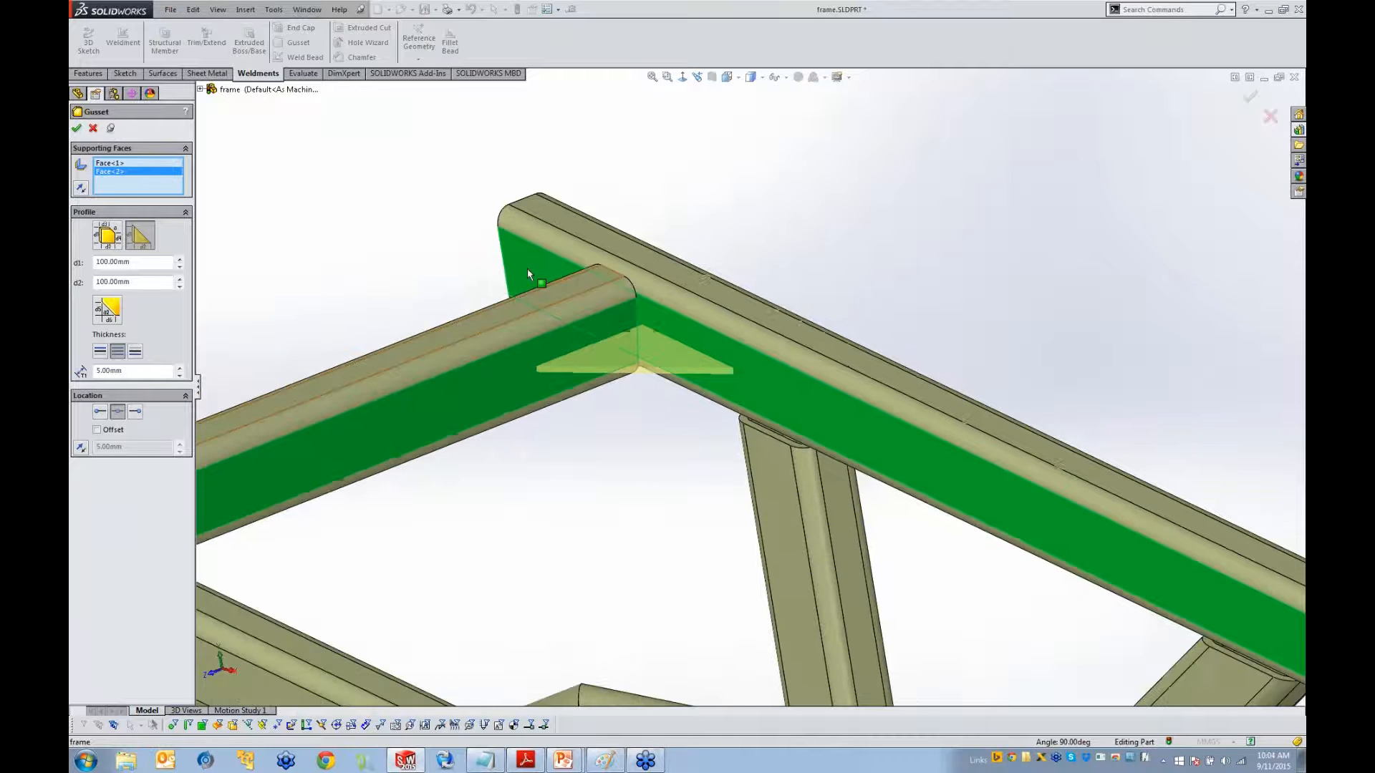
{"action": "left_click", "coordinate": [78, 131]}
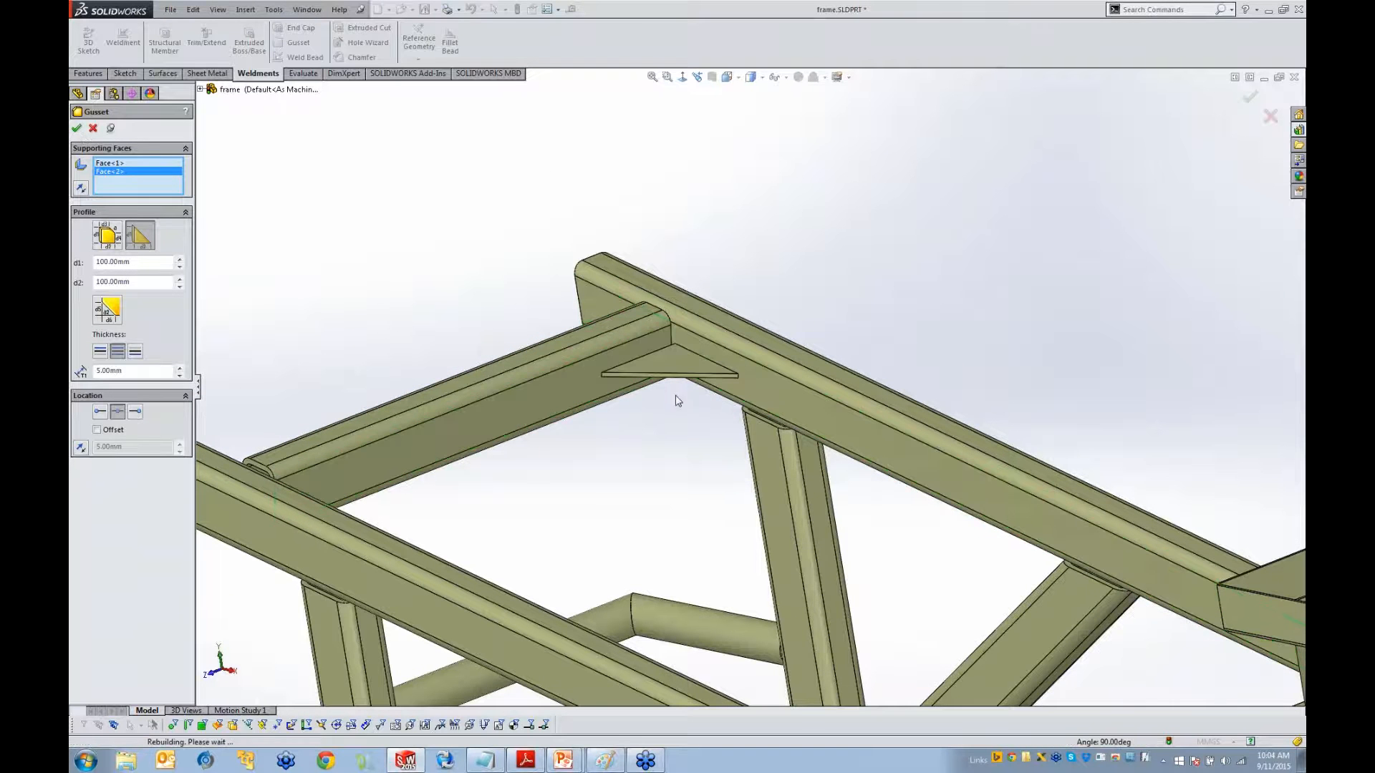
Create another gusset between the drilled mounting plate and the adjoining face of the rear leg
{"action": "middle_click_drag", "start_coordinate": [663, 397], "coordinate": [746, 623]}
{"action": "scroll", "coordinate": [746, 623], "scroll_direction": "down", "scroll_amount": 5}
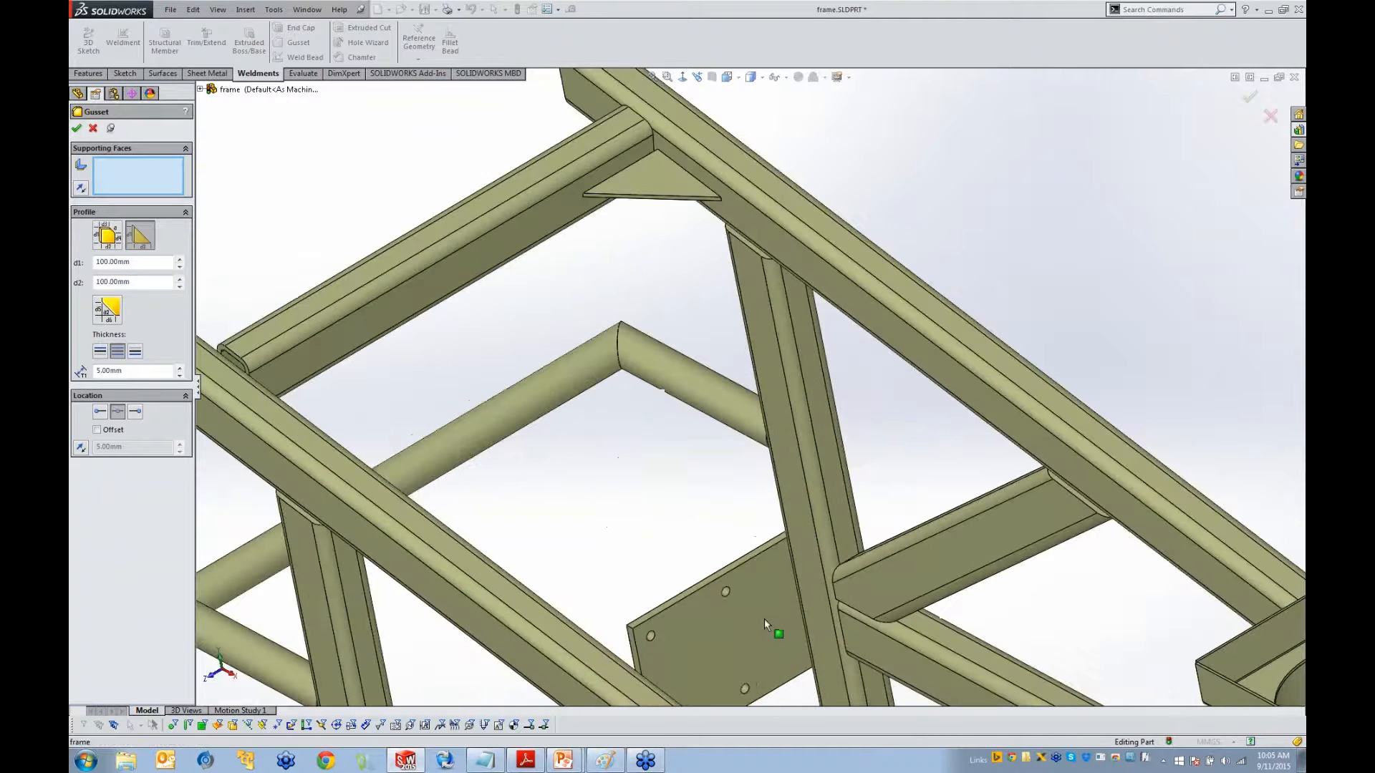
{"action": "left_click", "coordinate": [770, 616]}
{"action": "left_click", "coordinate": [817, 600]}
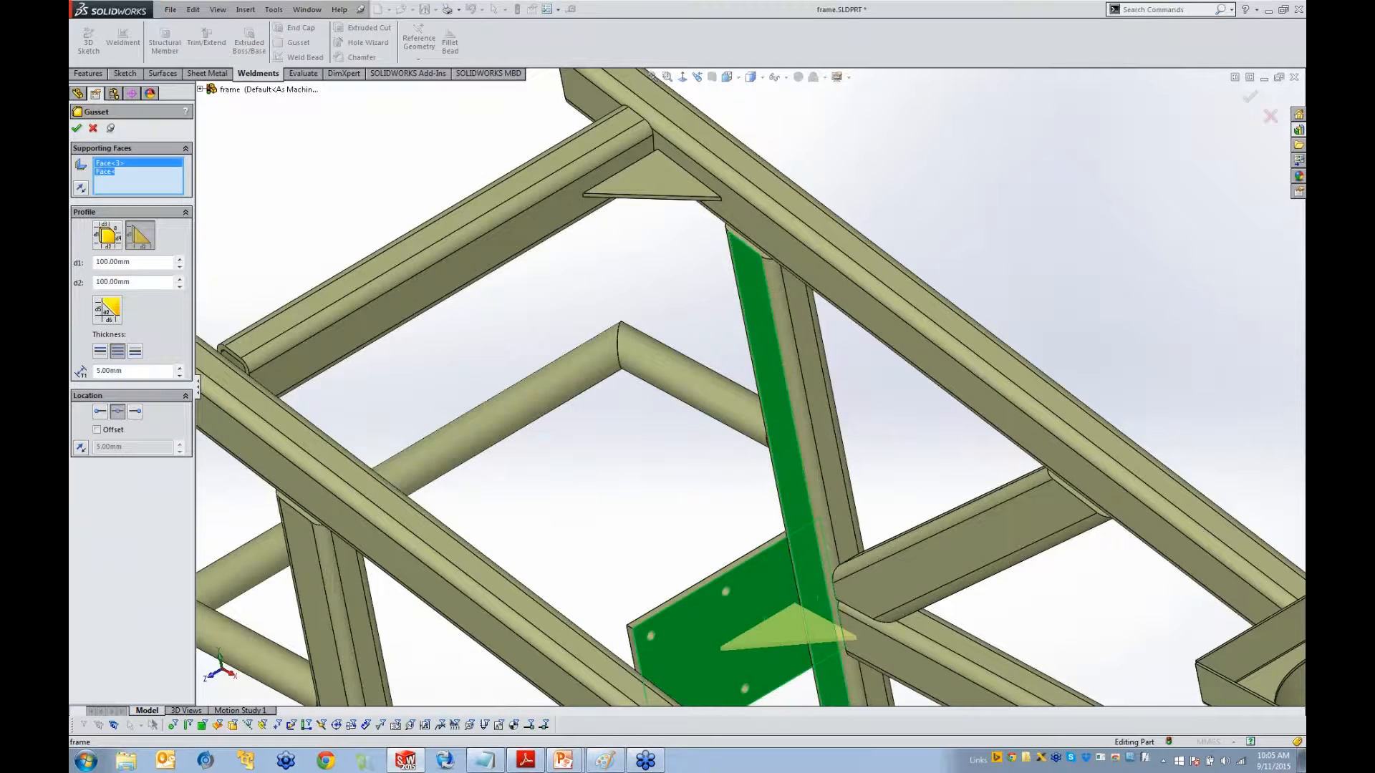
{"action": "middle_click_drag", "start_coordinate": [766, 580], "coordinate": [779, 596]}
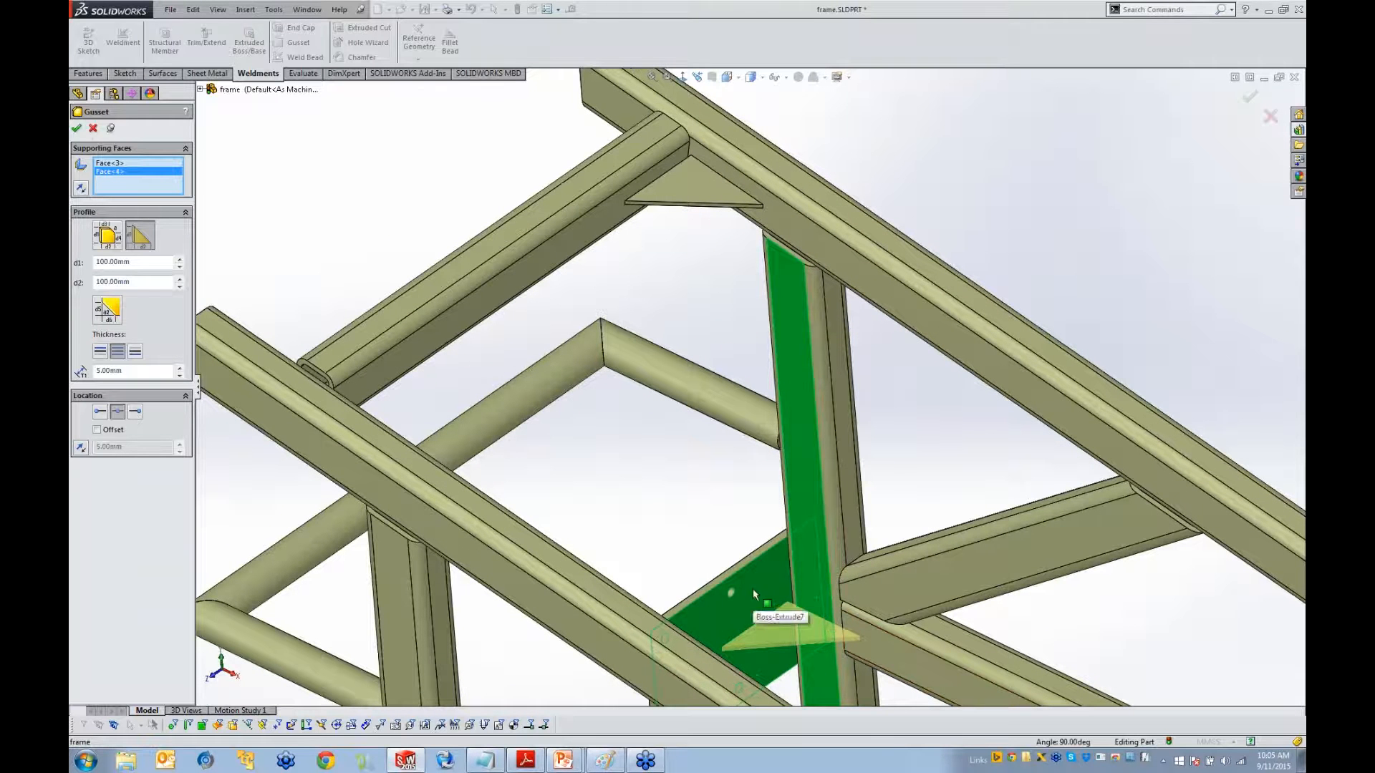
{"action": "left_click", "coordinate": [76, 128]}
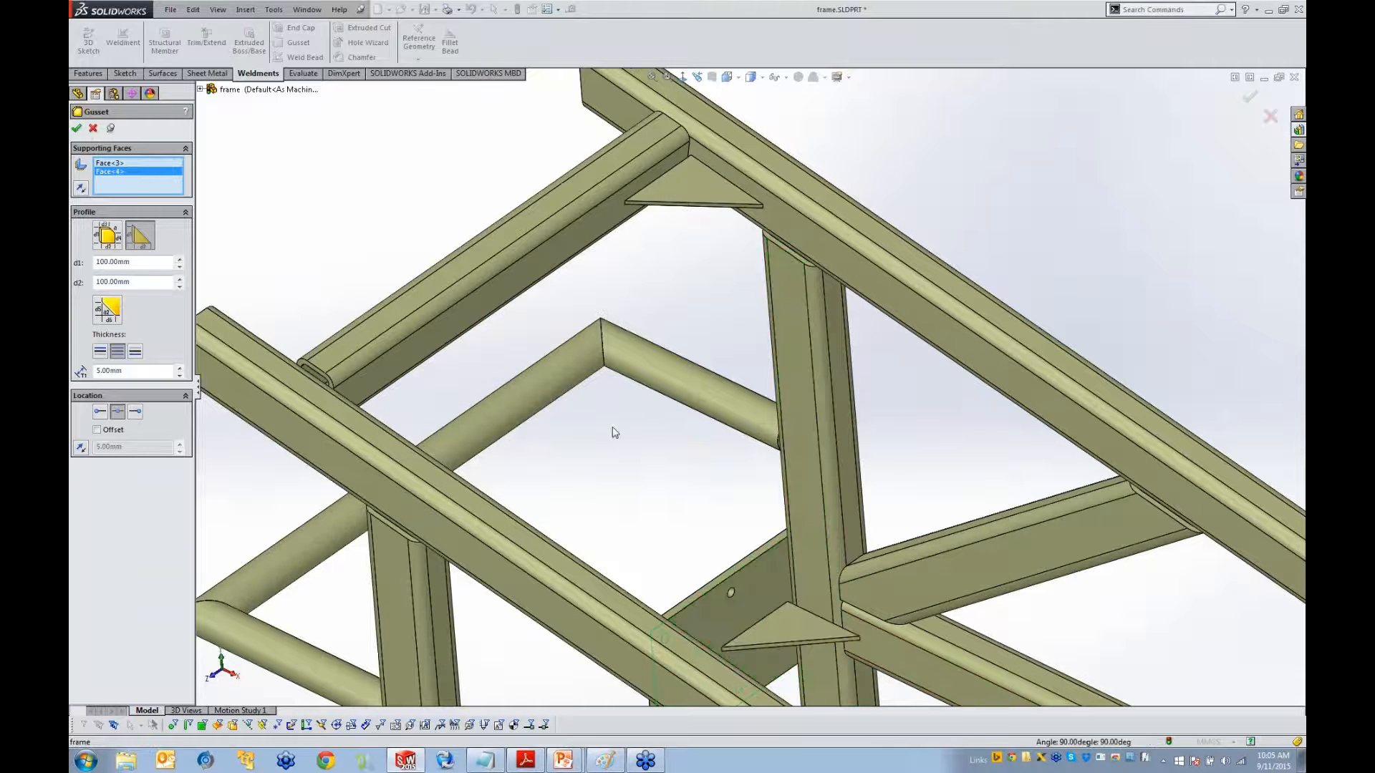
Create a gusset inside the bend between the handle's long tube and its far side tube, and leave the Gusset command
{"action": "middle_click_drag", "start_coordinate": [624, 421], "coordinate": [630, 423]}
{"action": "scroll", "coordinate": [633, 352], "scroll_direction": "down", "scroll_amount": 1}
{"action": "left_click", "coordinate": [647, 367]}
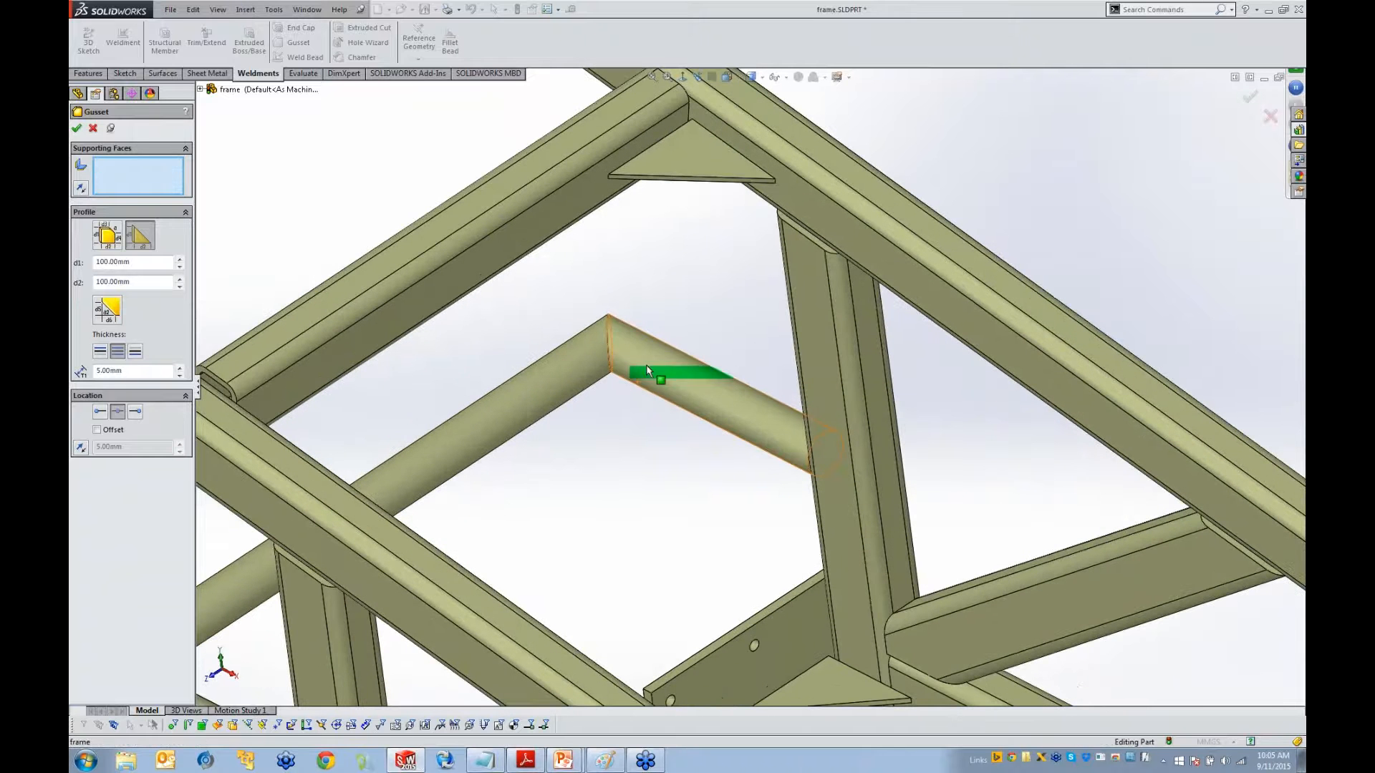
{"action": "left_click", "coordinate": [557, 377]}
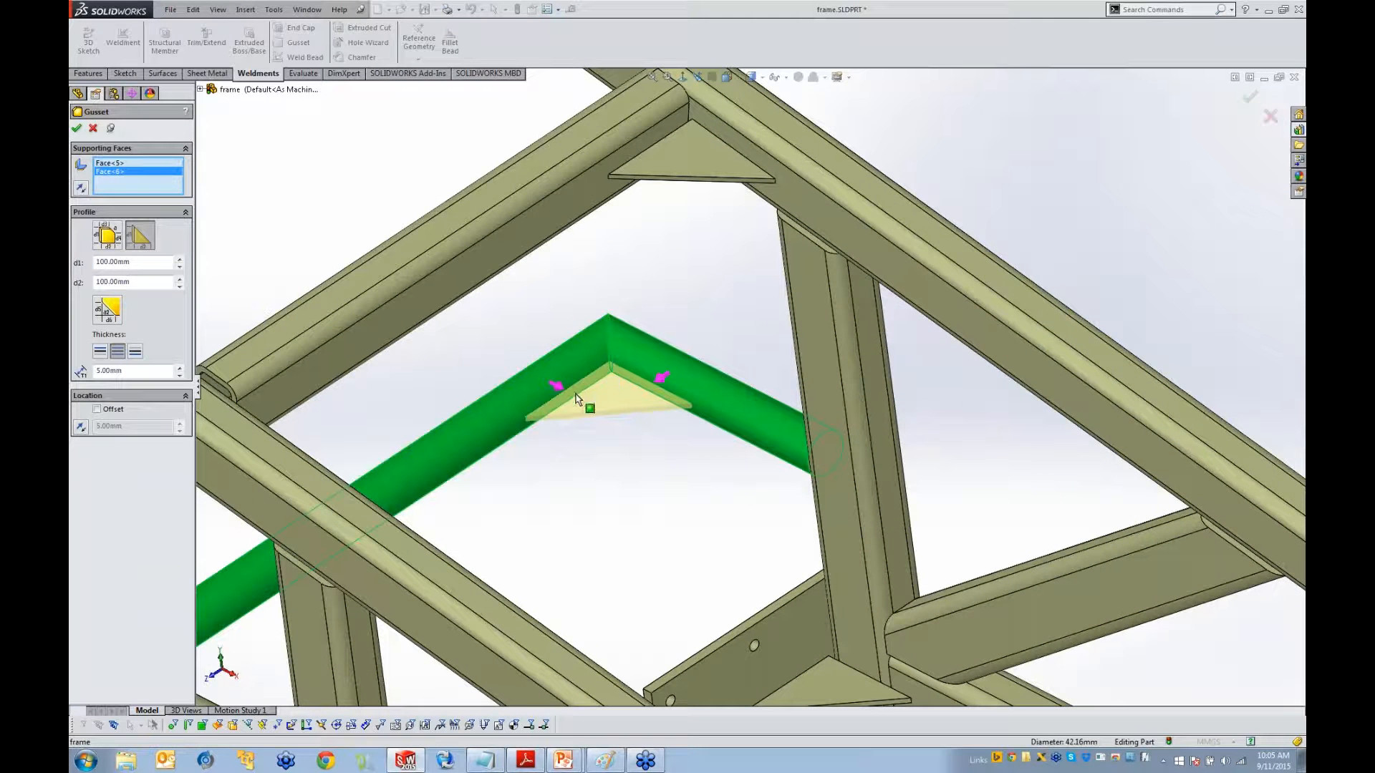
{"action": "left_click", "coordinate": [661, 381]}
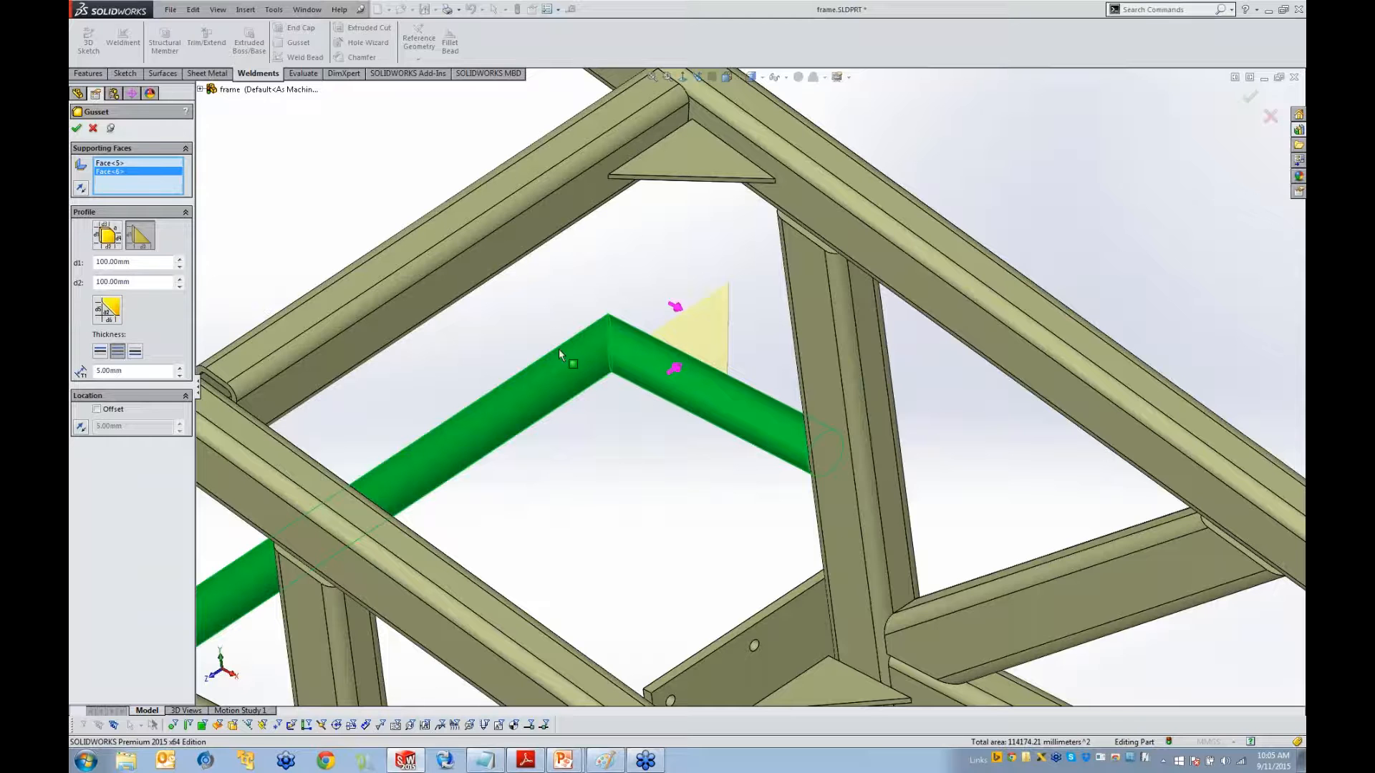
{"action": "left_click", "coordinate": [677, 371]}
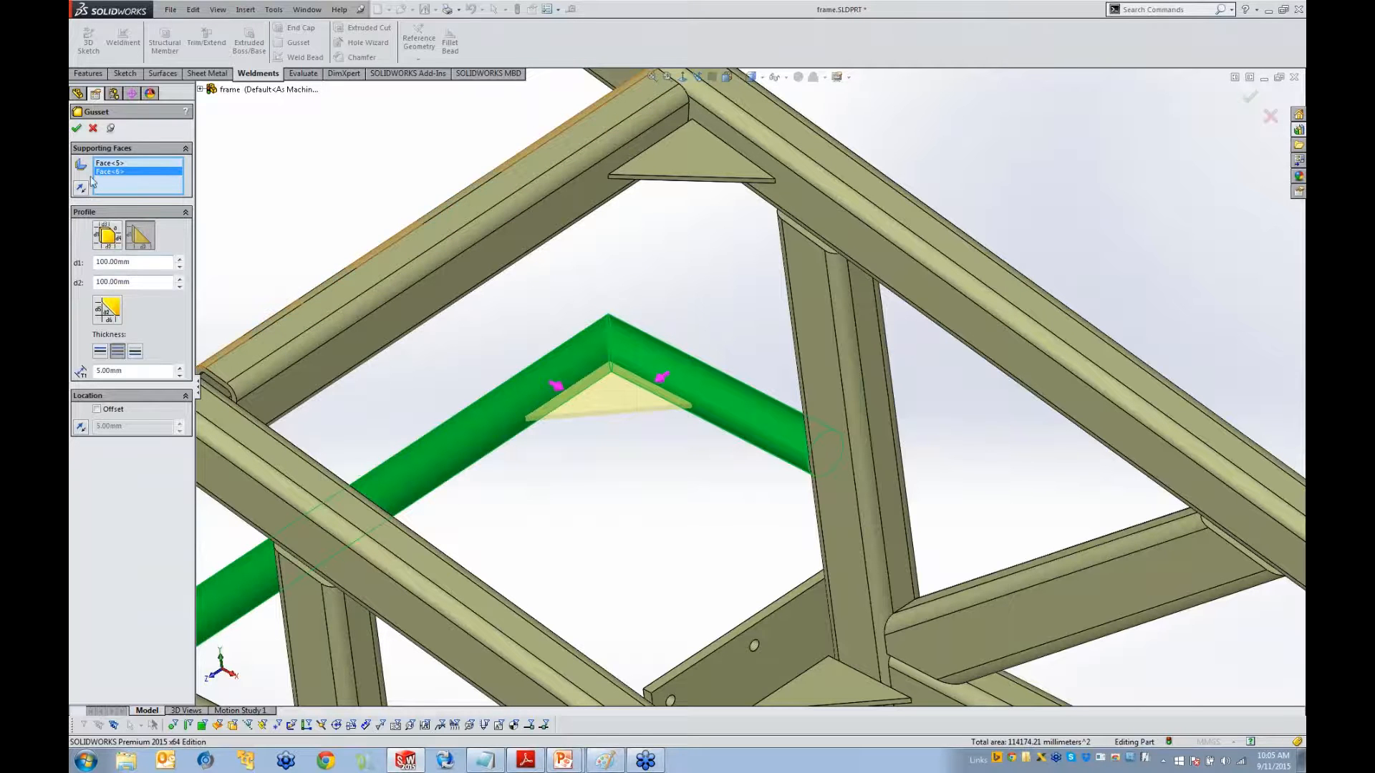
{"action": "scroll", "coordinate": [669, 368], "scroll_direction": "up", "scroll_amount": 4}
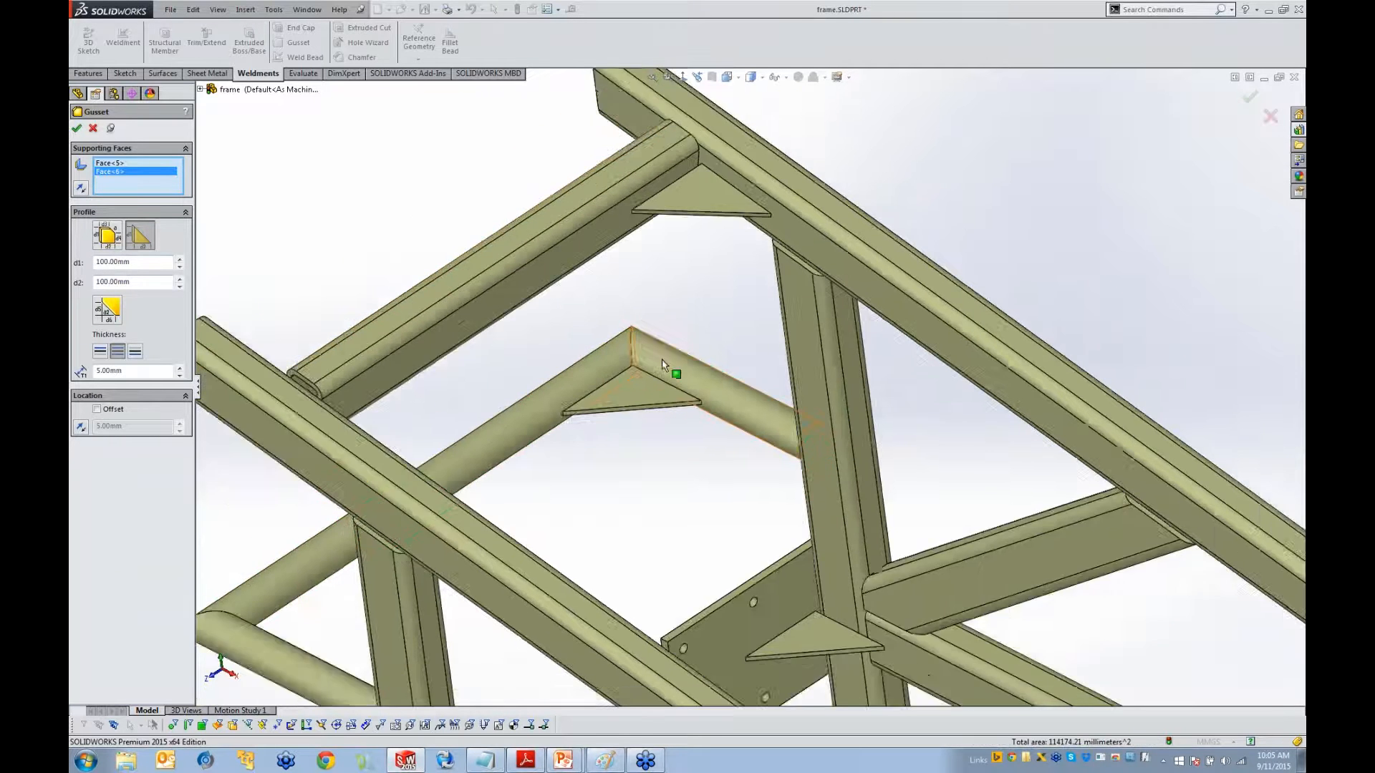
{"action": "middle_click_drag", "start_coordinate": [656, 382], "coordinate": [792, 402]}
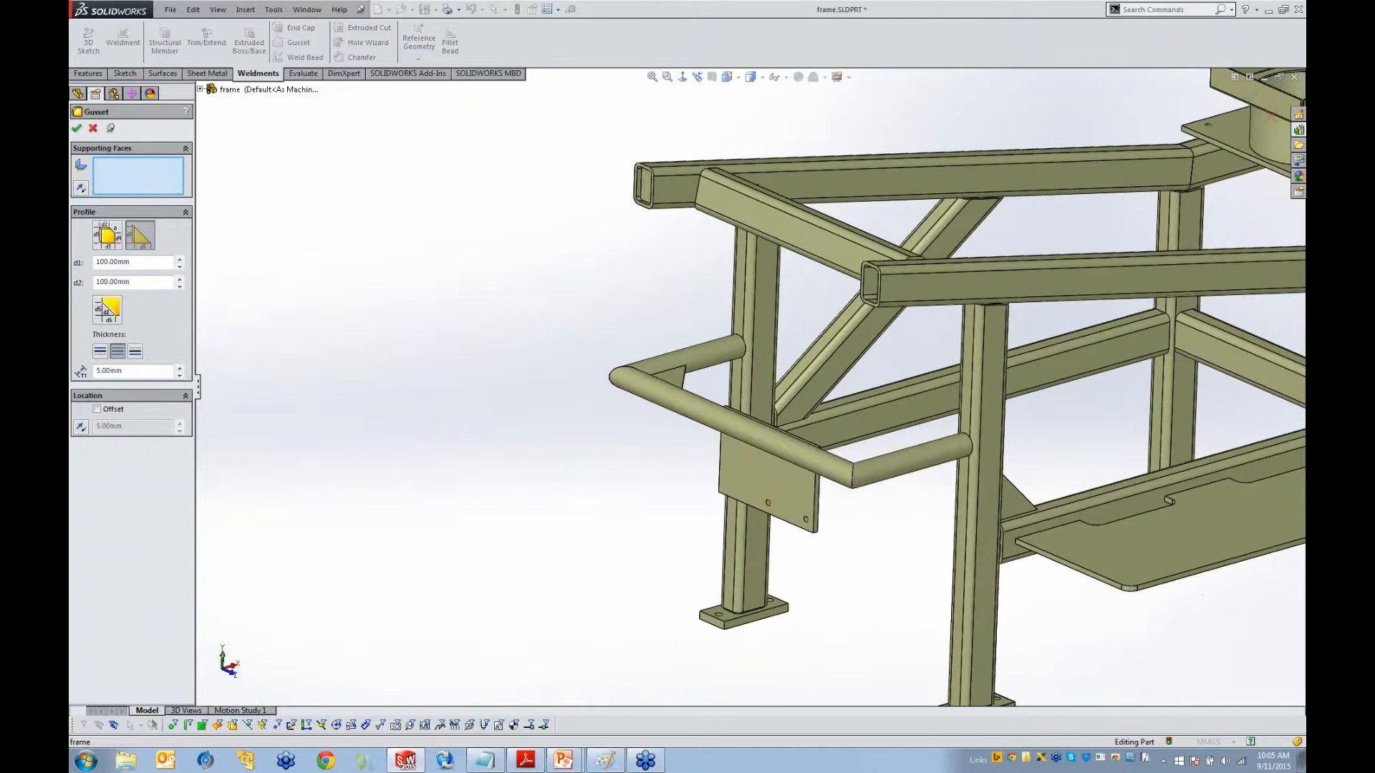
{"action": "left_click", "coordinate": [79, 129]}
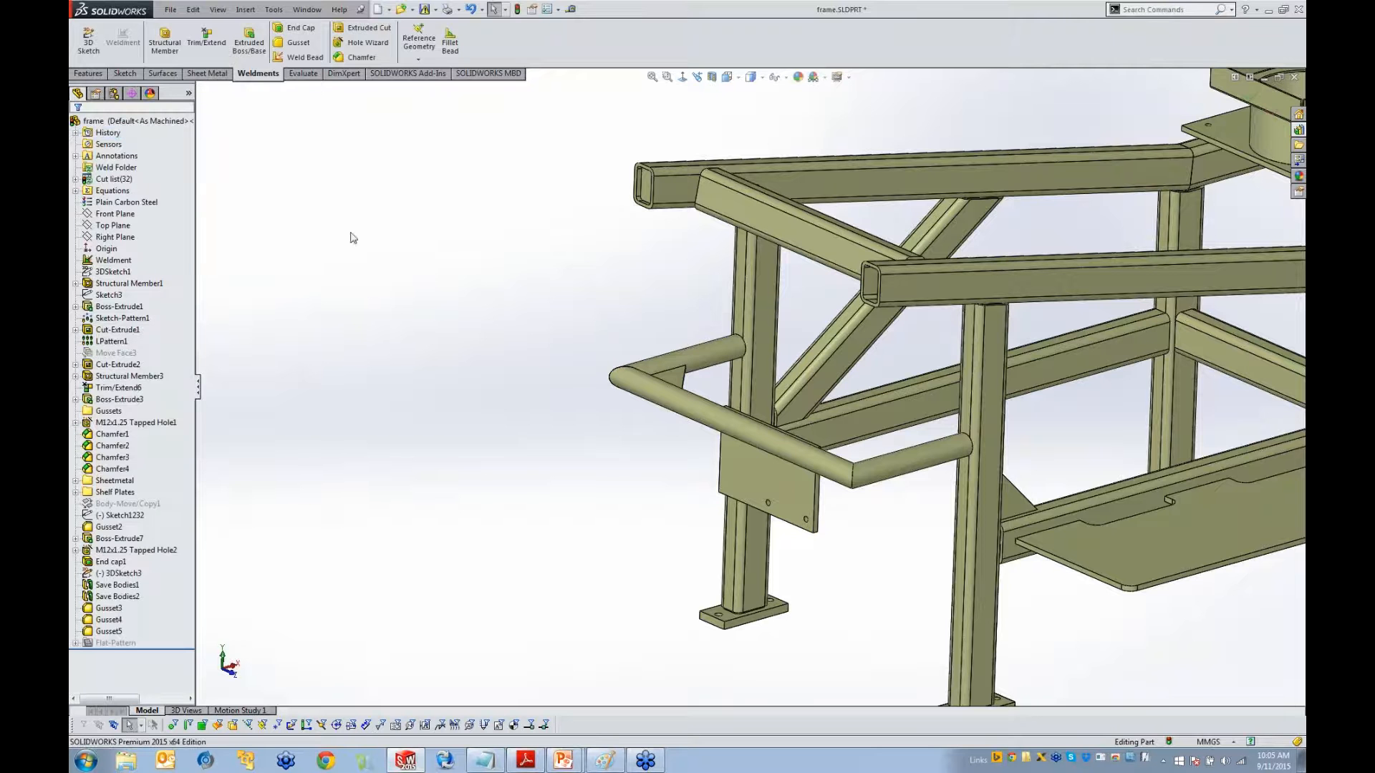
Create a gusset above the handle between its far side tube and the vertical leg, located by the leg's edge
{"action": "scroll", "coordinate": [681, 190], "scroll_direction": "down", "scroll_amount": 5}
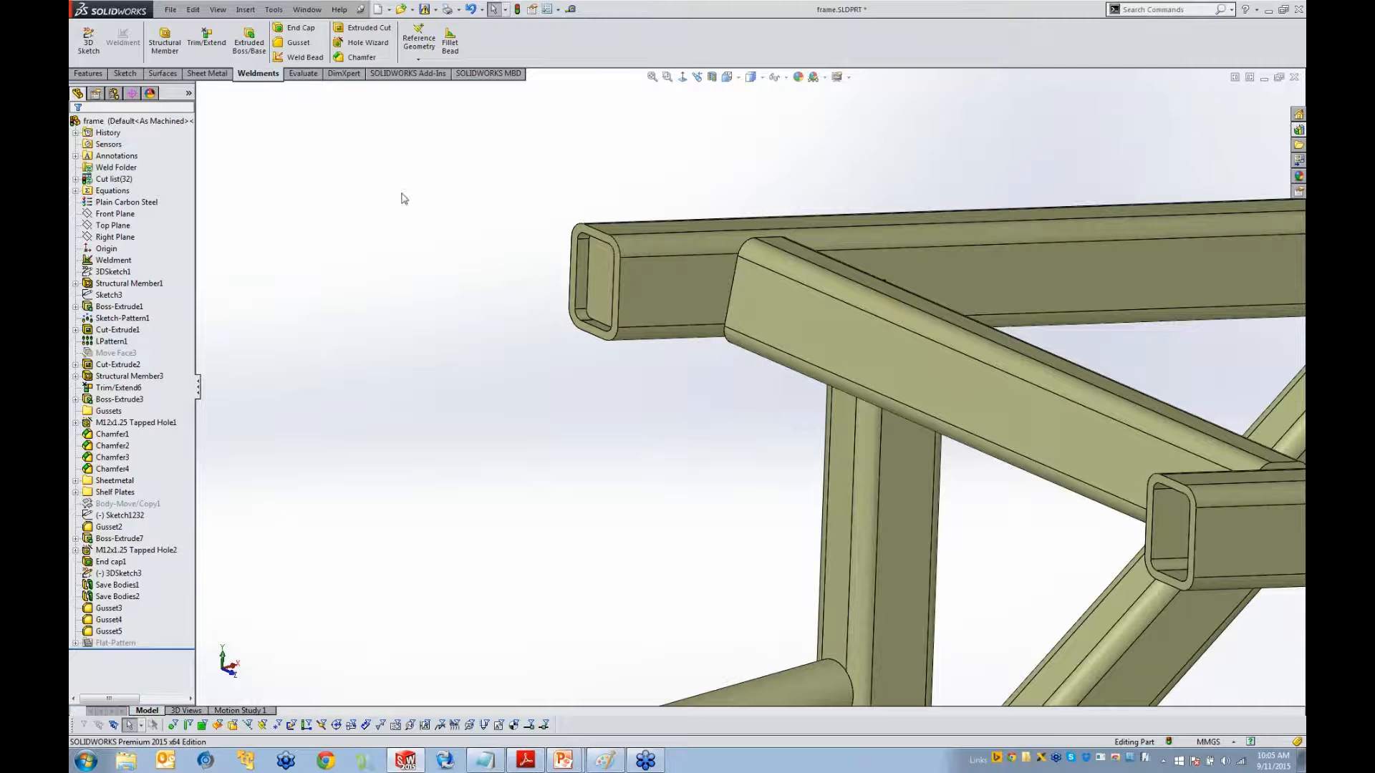
{"action": "left_click", "coordinate": [297, 42]}
{"action": "scroll", "coordinate": [804, 617], "scroll_direction": "up", "scroll_amount": 3}
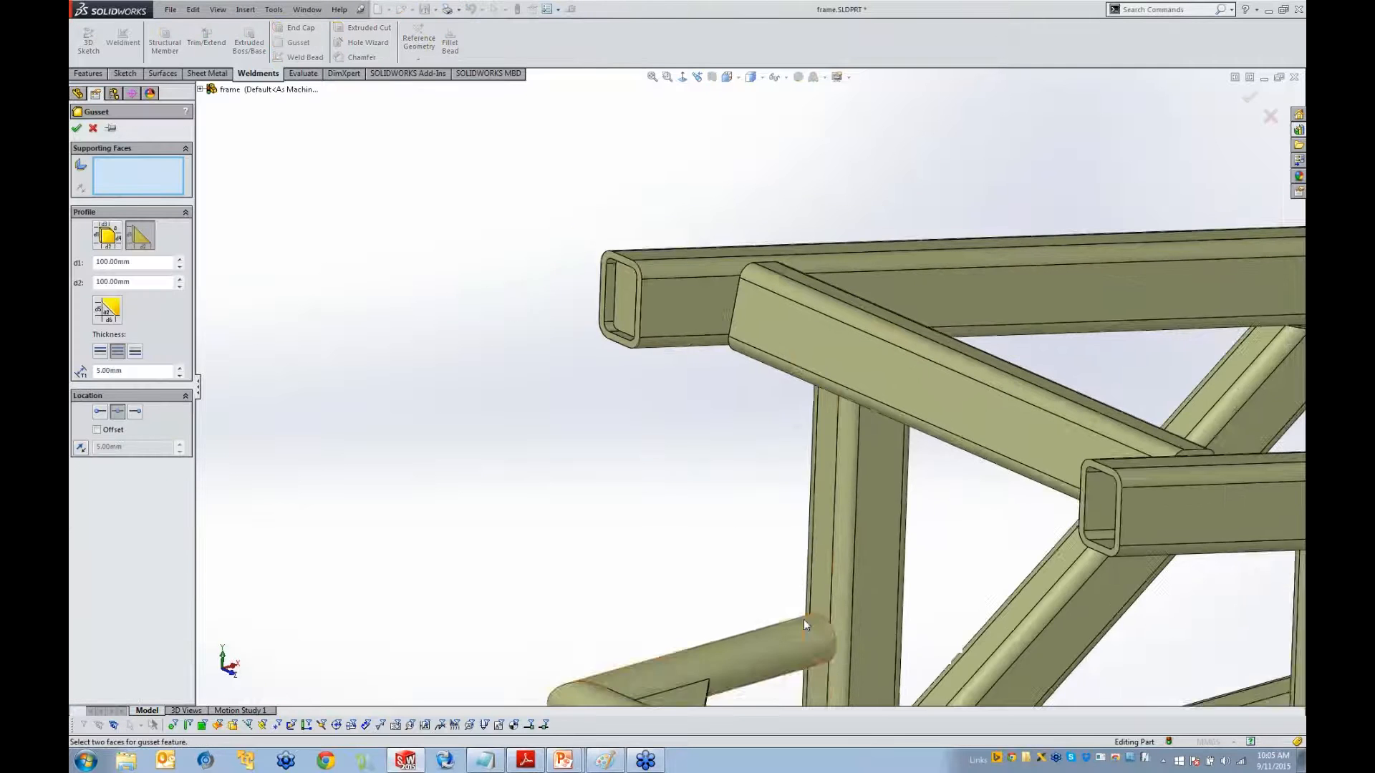
{"action": "scroll", "coordinate": [795, 590], "scroll_direction": "down", "scroll_amount": 3}
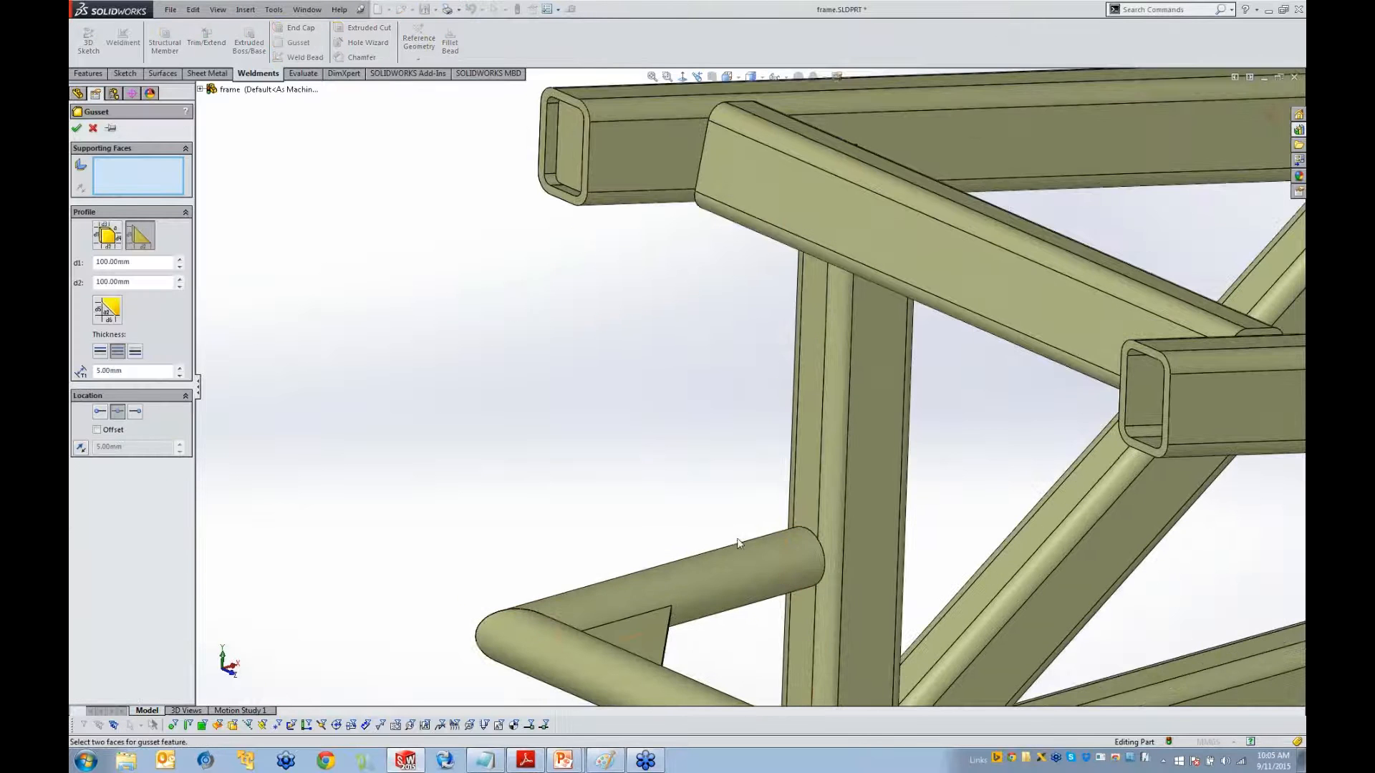
{"action": "left_click", "coordinate": [774, 566]}
{"action": "left_click", "coordinate": [802, 480]}
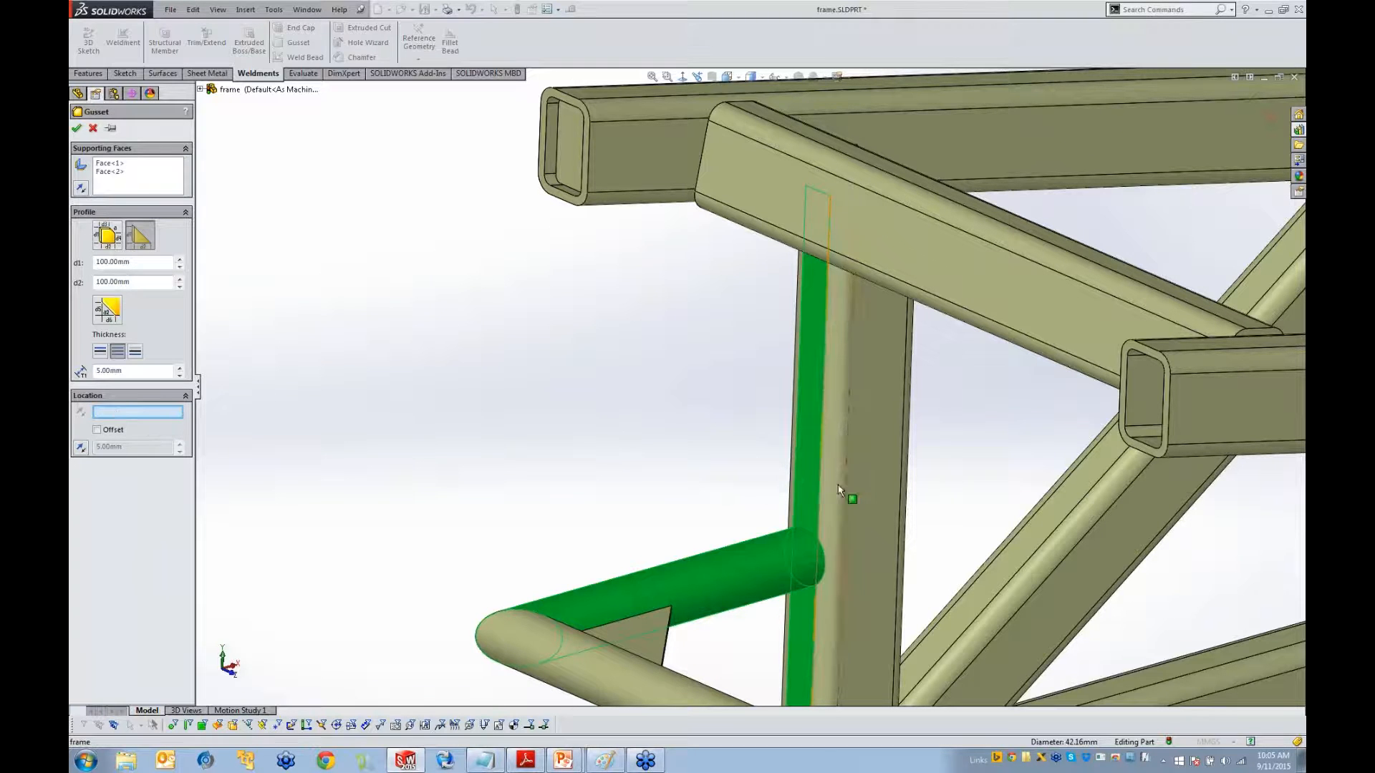
{"action": "left_click", "coordinate": [818, 494]}
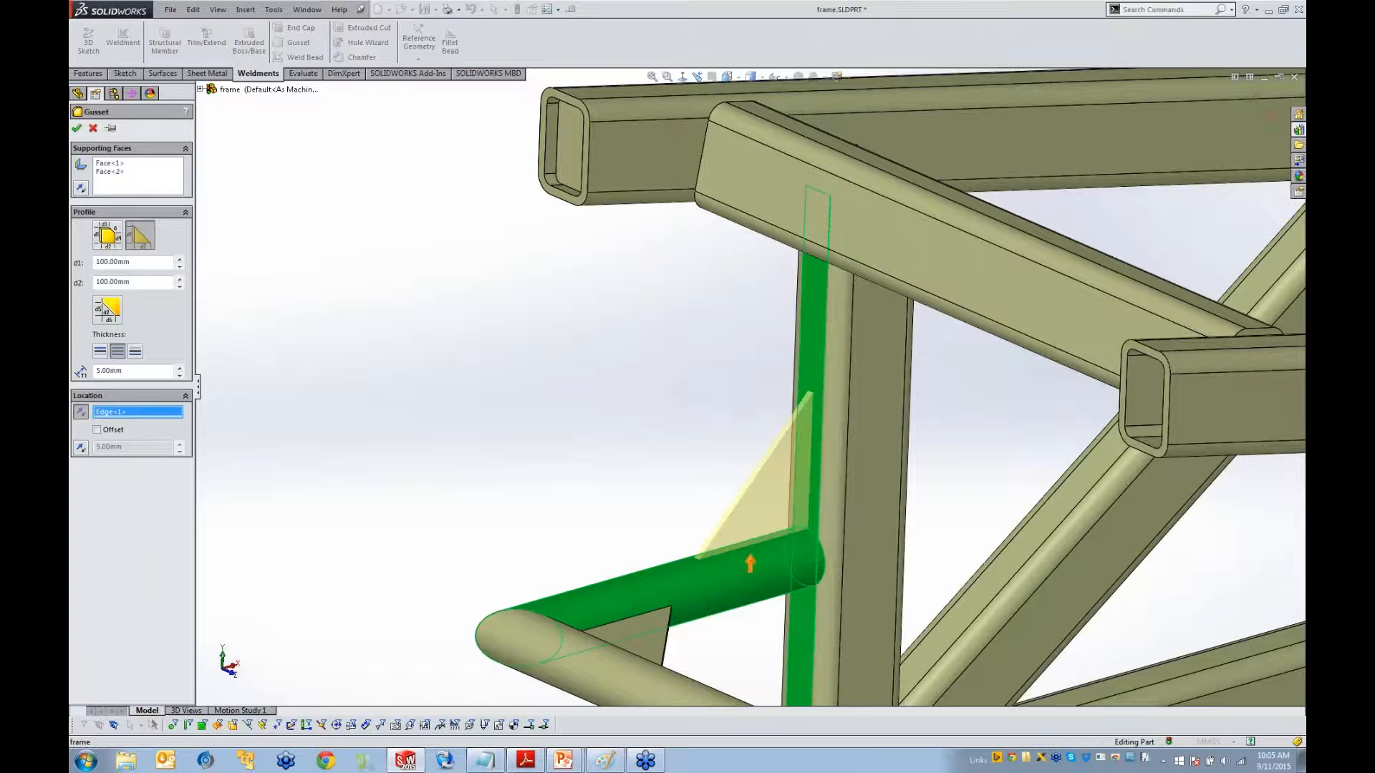
{"action": "left_click", "coordinate": [749, 576]}
{"action": "left_click", "coordinate": [76, 127]}
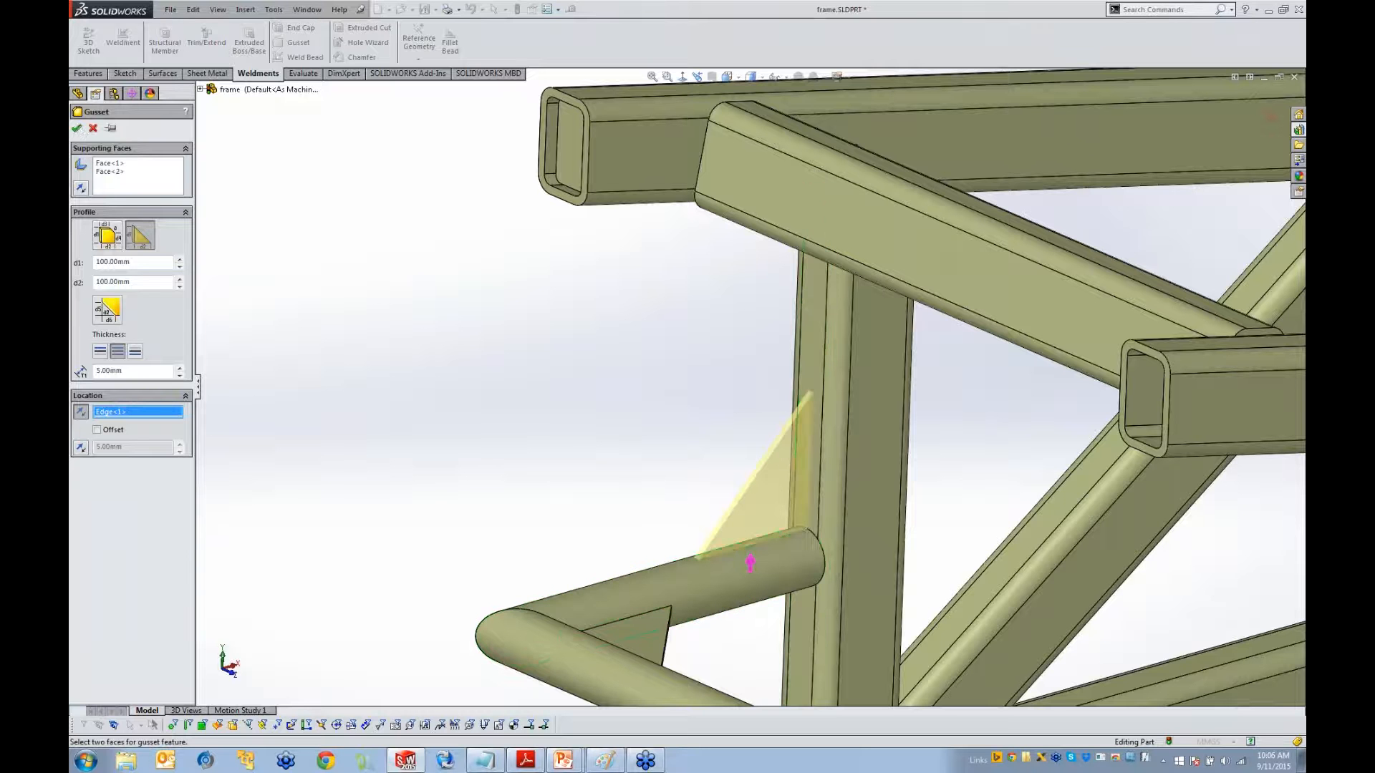
Start an end cap on the open end of the nearer sloping rail
{"action": "scroll", "coordinate": [777, 475], "scroll_direction": "up", "scroll_amount": 3}
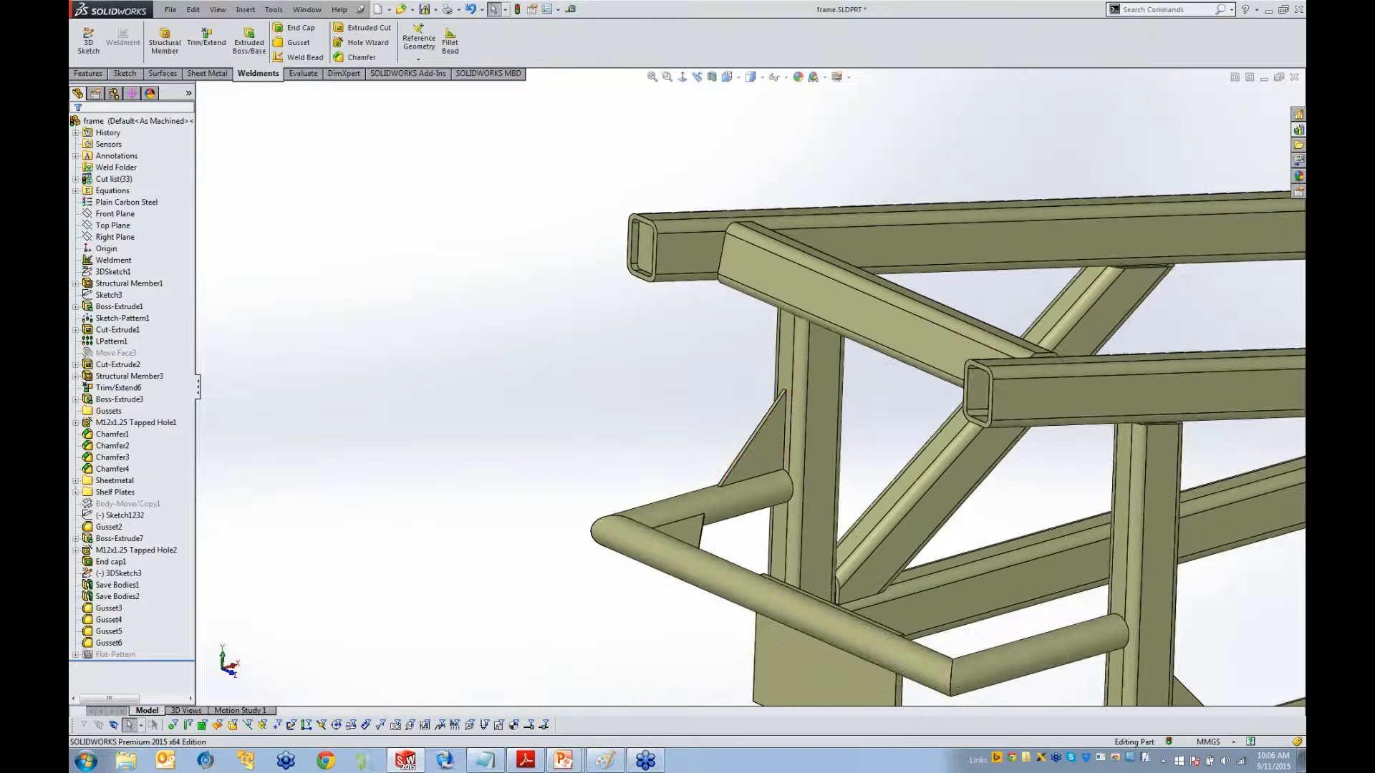
{"action": "middle_click_drag", "start_coordinate": [746, 450], "coordinate": [723, 457]}
{"action": "scroll", "coordinate": [716, 456], "scroll_direction": "up", "scroll_amount": 5}
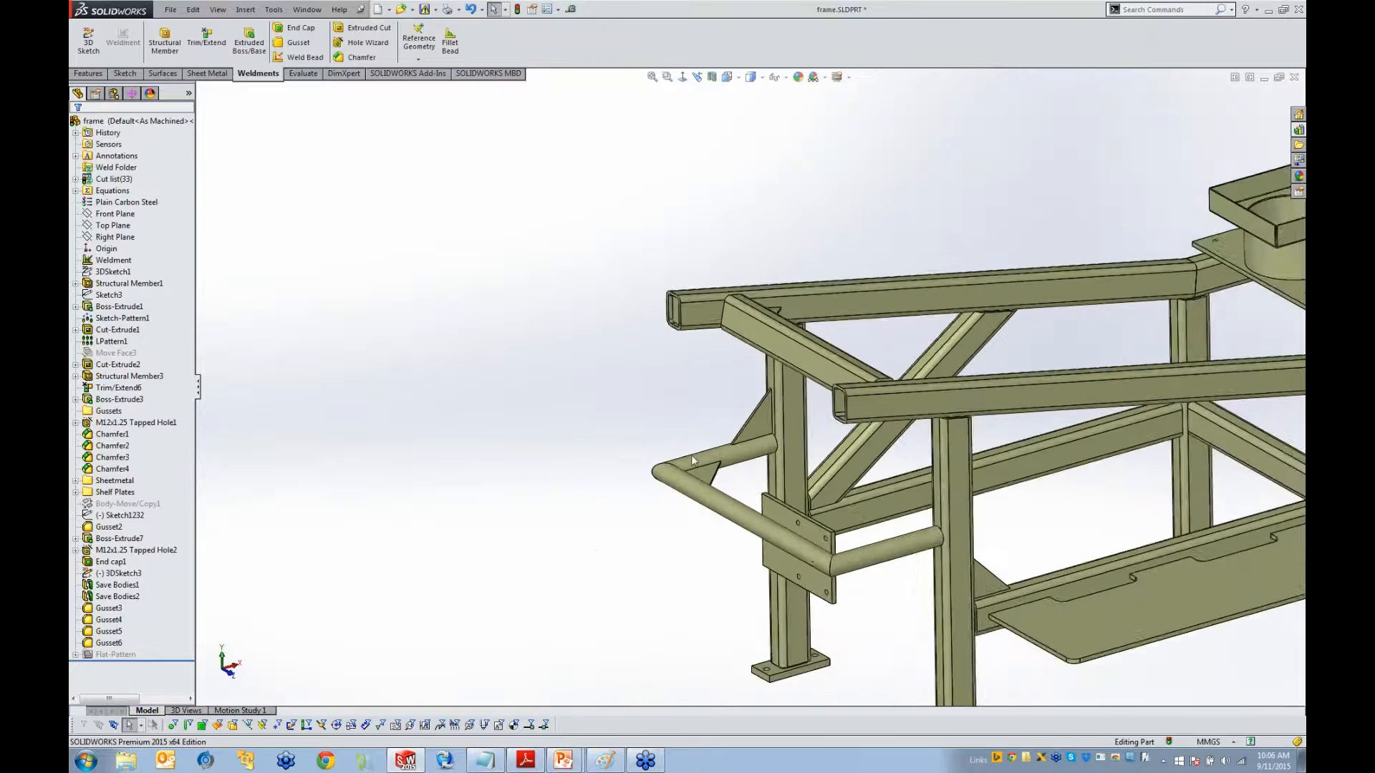
{"action": "scroll", "coordinate": [659, 344], "scroll_direction": "down", "scroll_amount": 10}
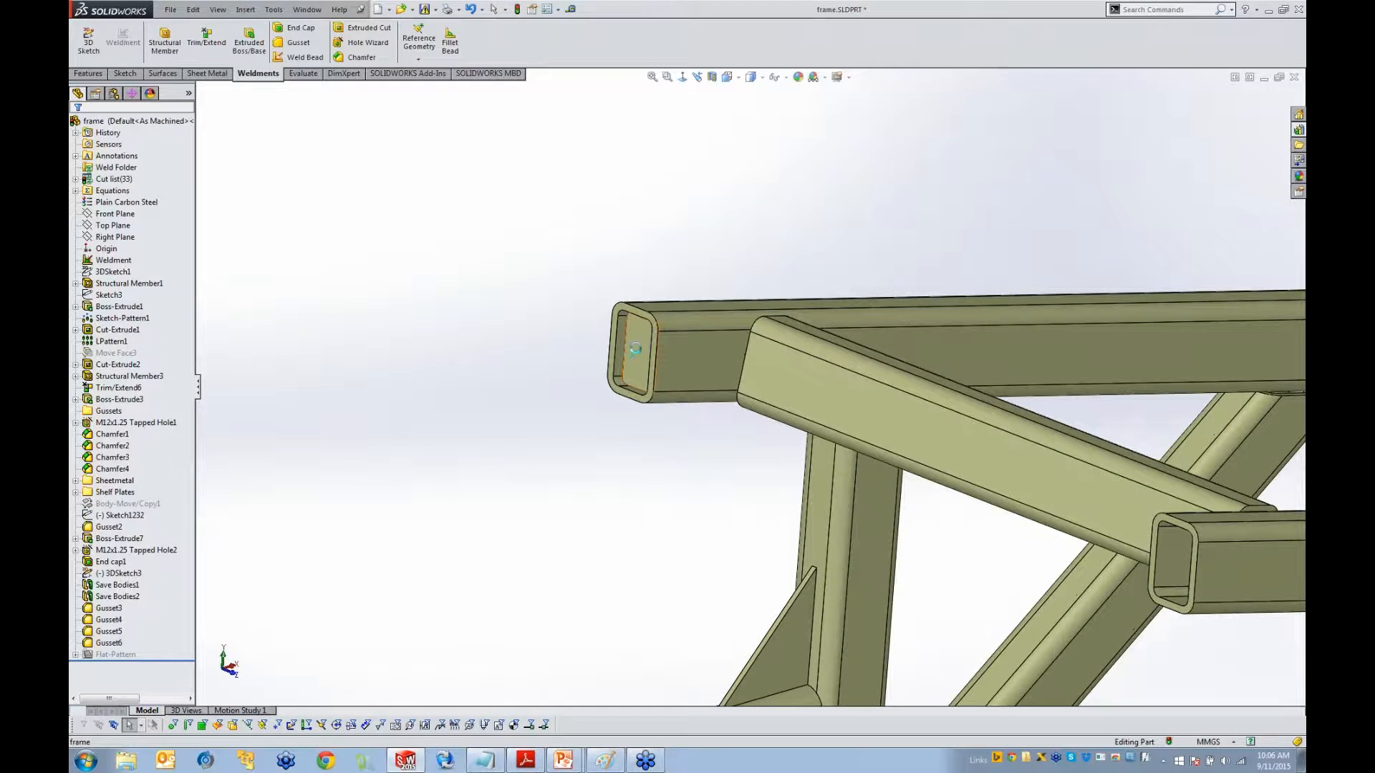
{"action": "scroll", "coordinate": [641, 393], "scroll_direction": "up", "scroll_amount": 5}
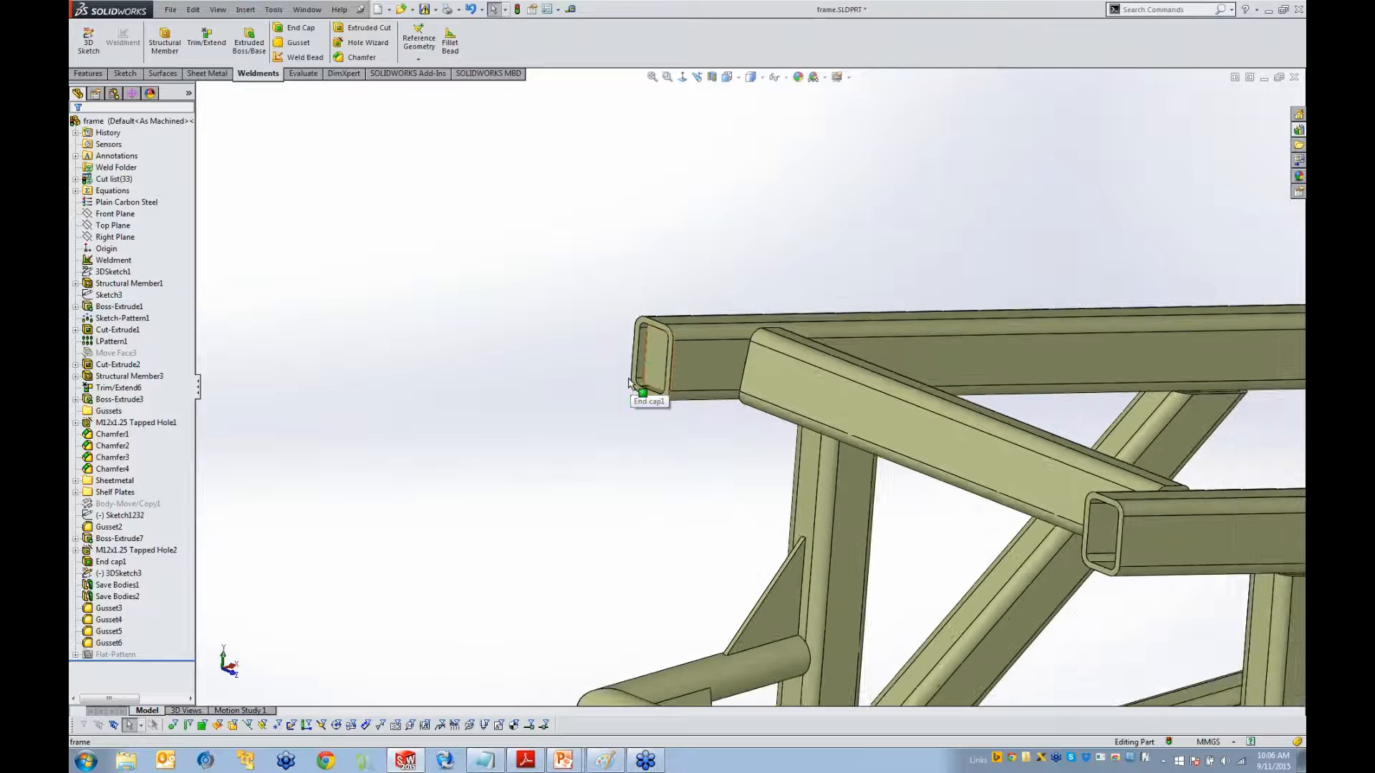
{"action": "left_click", "coordinate": [298, 29]}
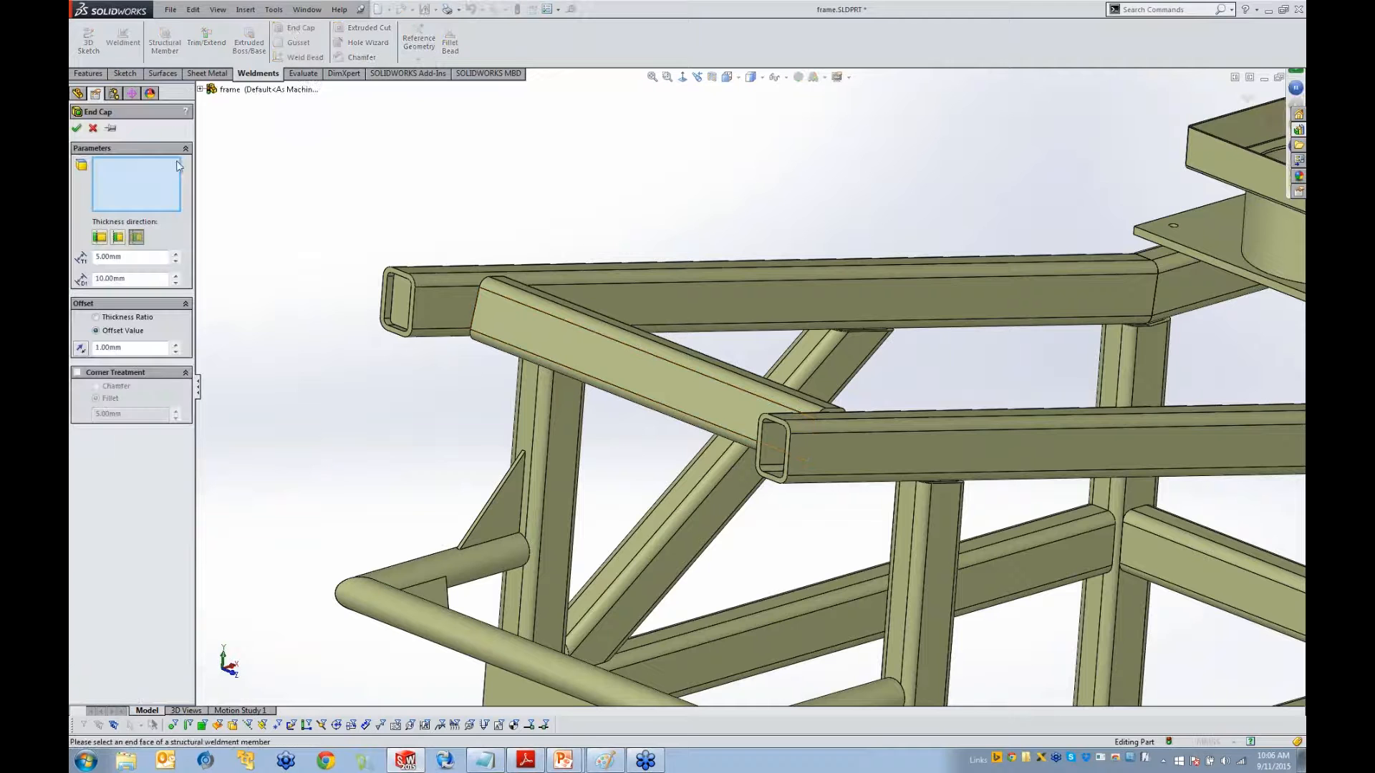
{"action": "scroll", "coordinate": [800, 410], "scroll_direction": "down", "scroll_amount": 4}
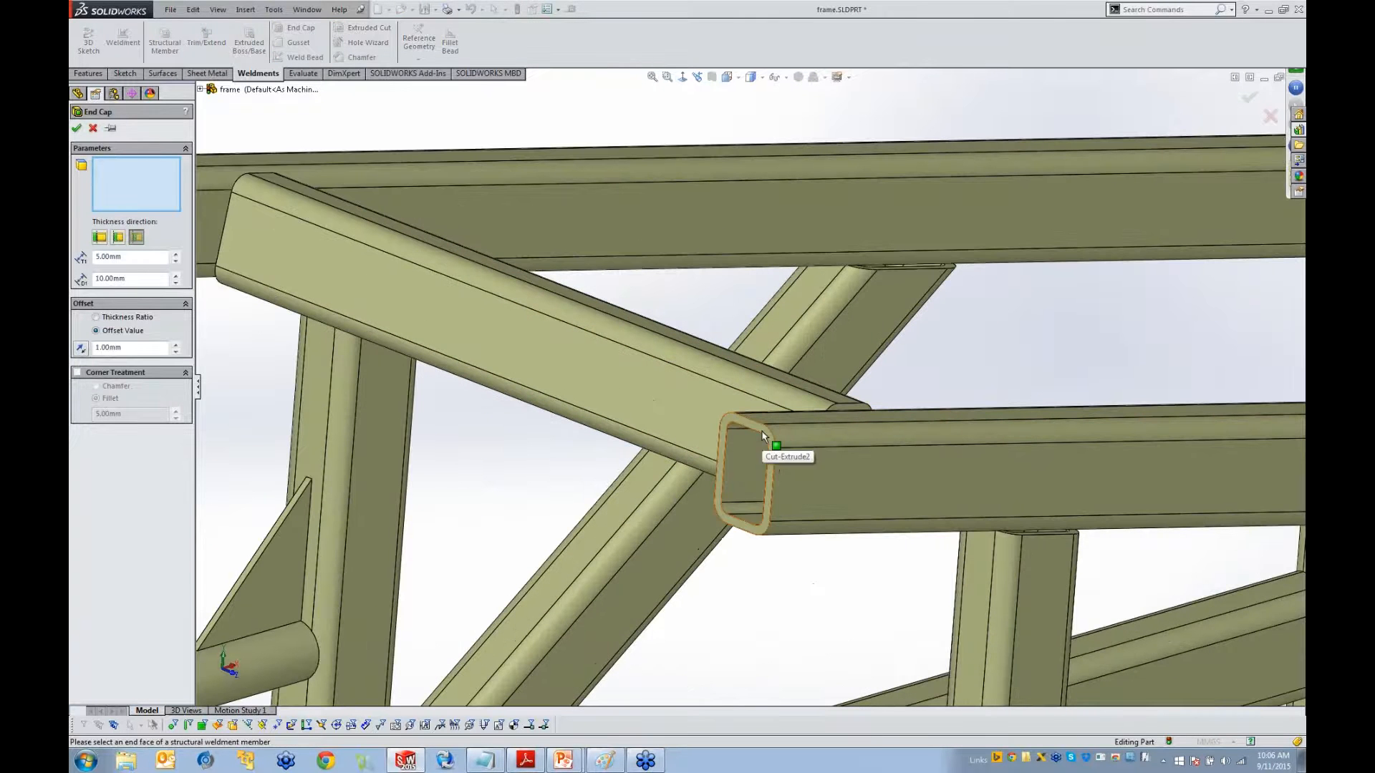
{"action": "left_click", "coordinate": [759, 458]}
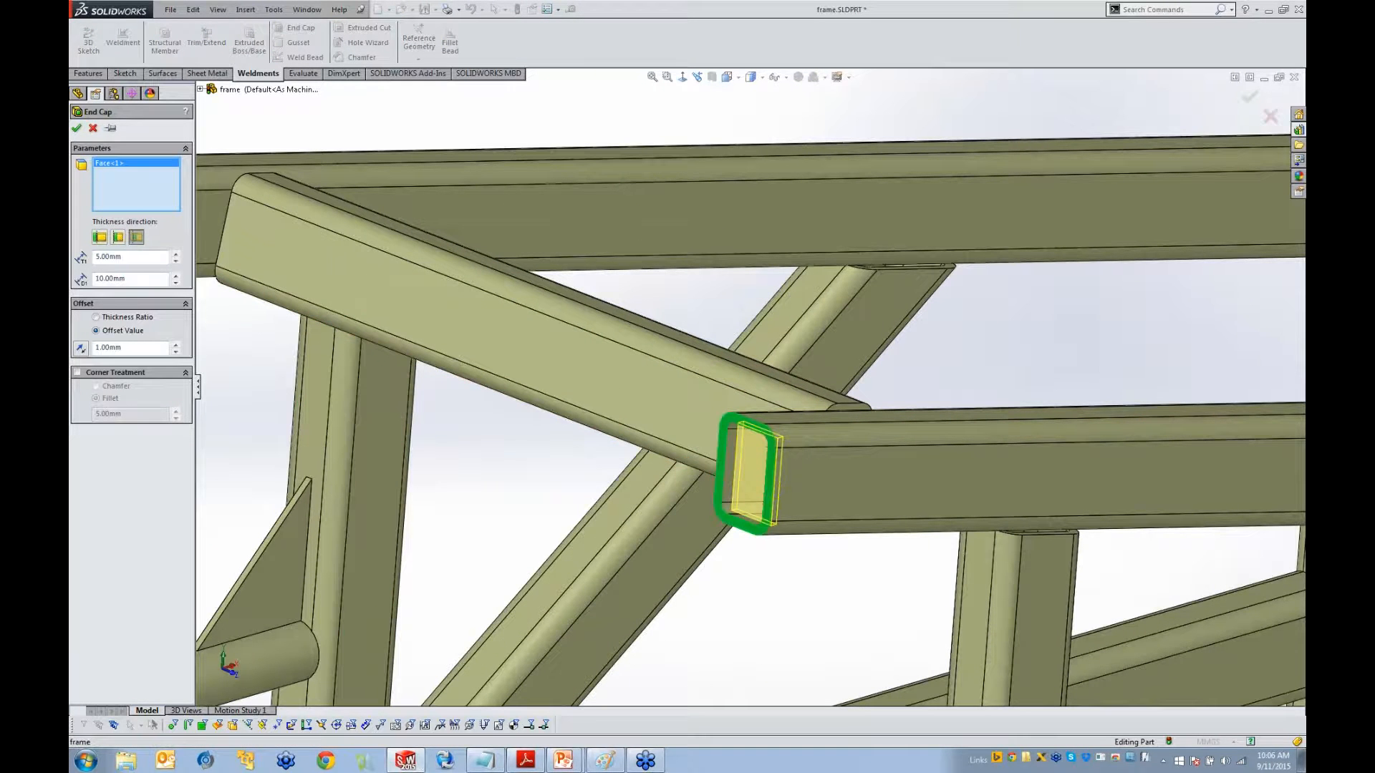
Try an inset distance of 5 mm for the end cap and restore it to 10 mm
{"action": "key", "text": "ctrl+a"}
{"action": "type", "text": "5"}
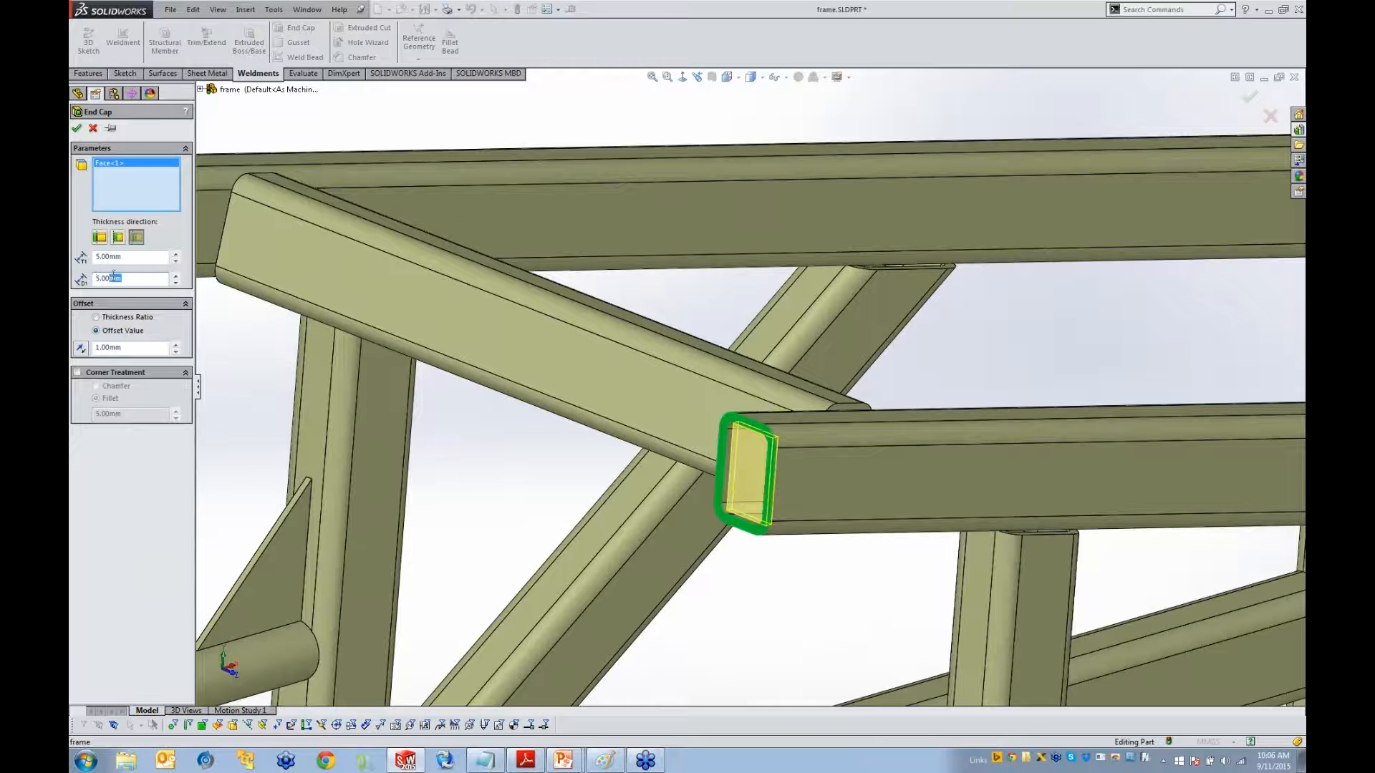
{"action": "key", "text": "Return"}
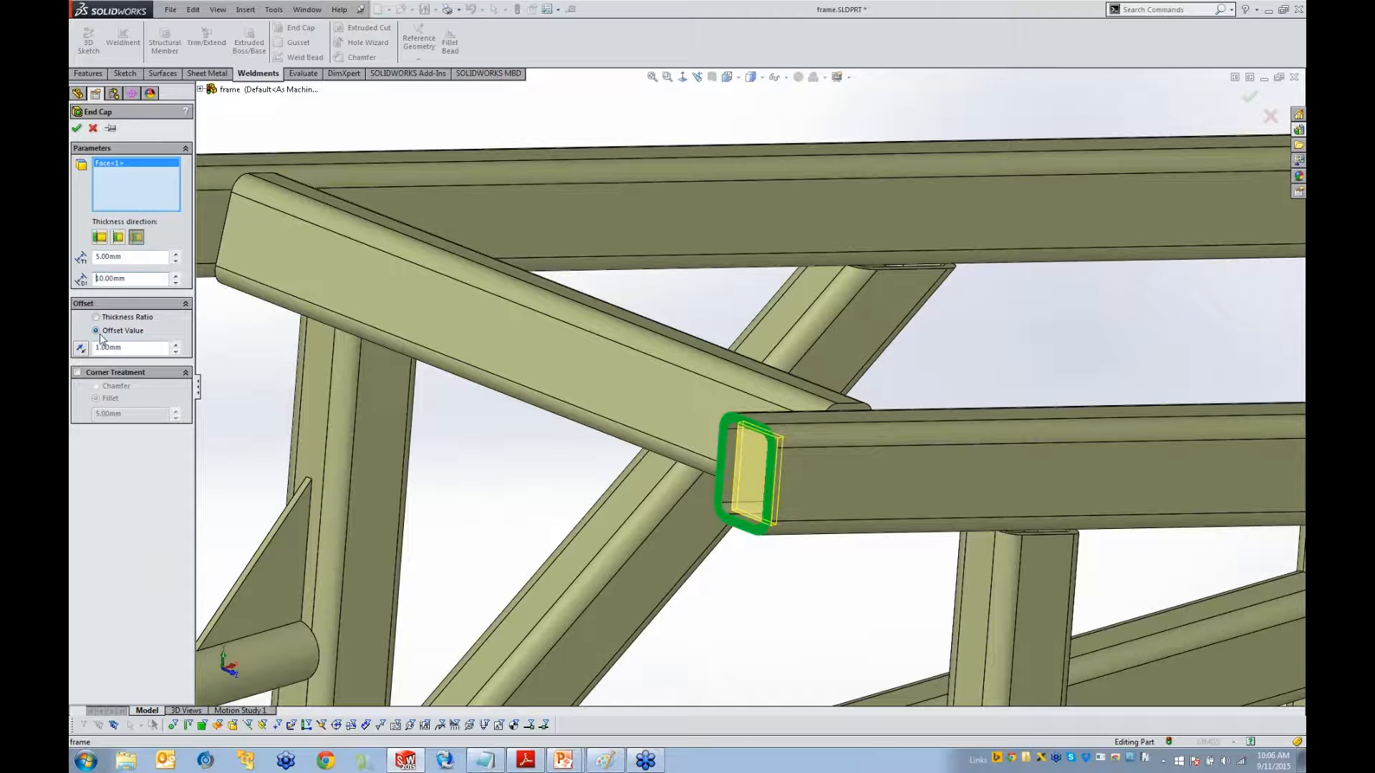
Enable corner treatment with 5 mm fillets, keeping the 1 mm offset value, and create the end cap
{"action": "left_click_drag", "start_coordinate": [127, 349], "coordinate": [91, 346]}
{"action": "scroll", "coordinate": [716, 444], "scroll_direction": "down", "scroll_amount": 3}
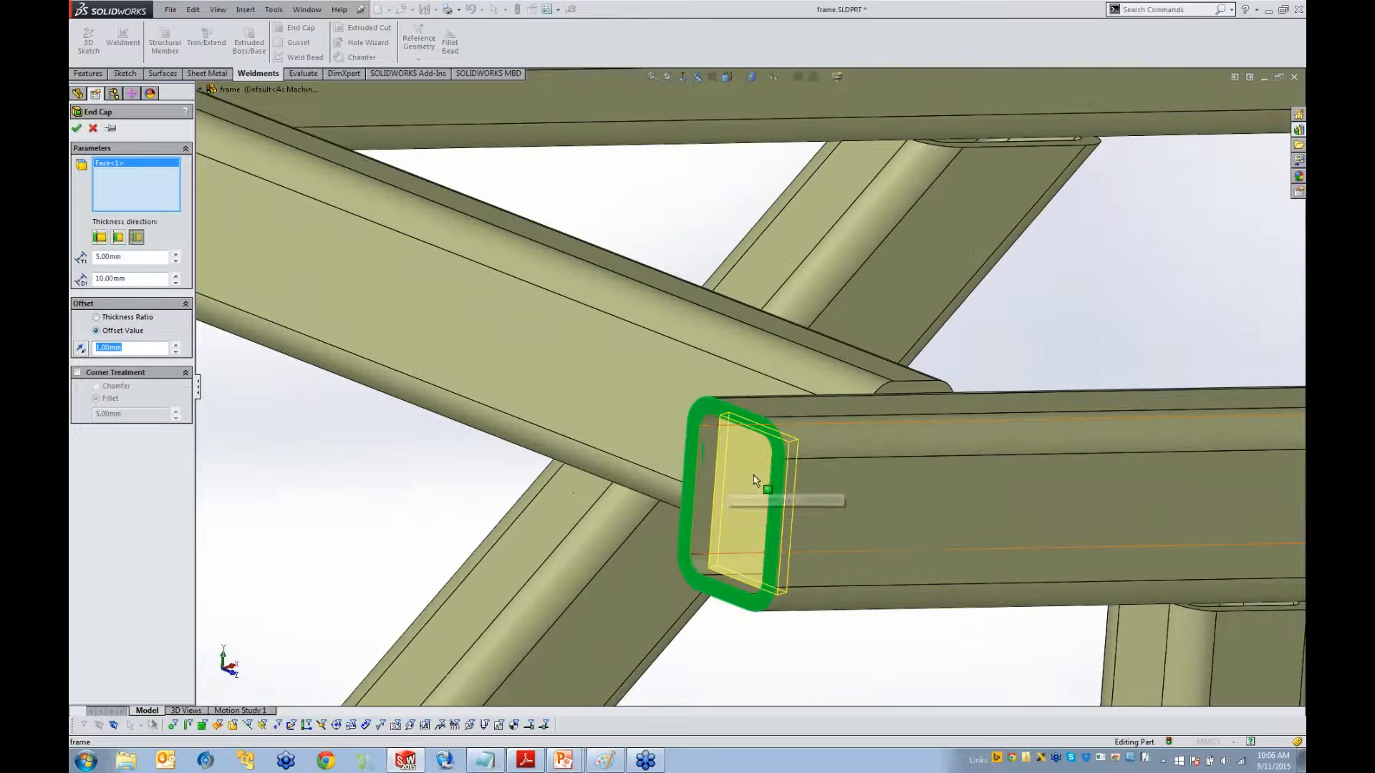
{"action": "left_click", "coordinate": [77, 373]}
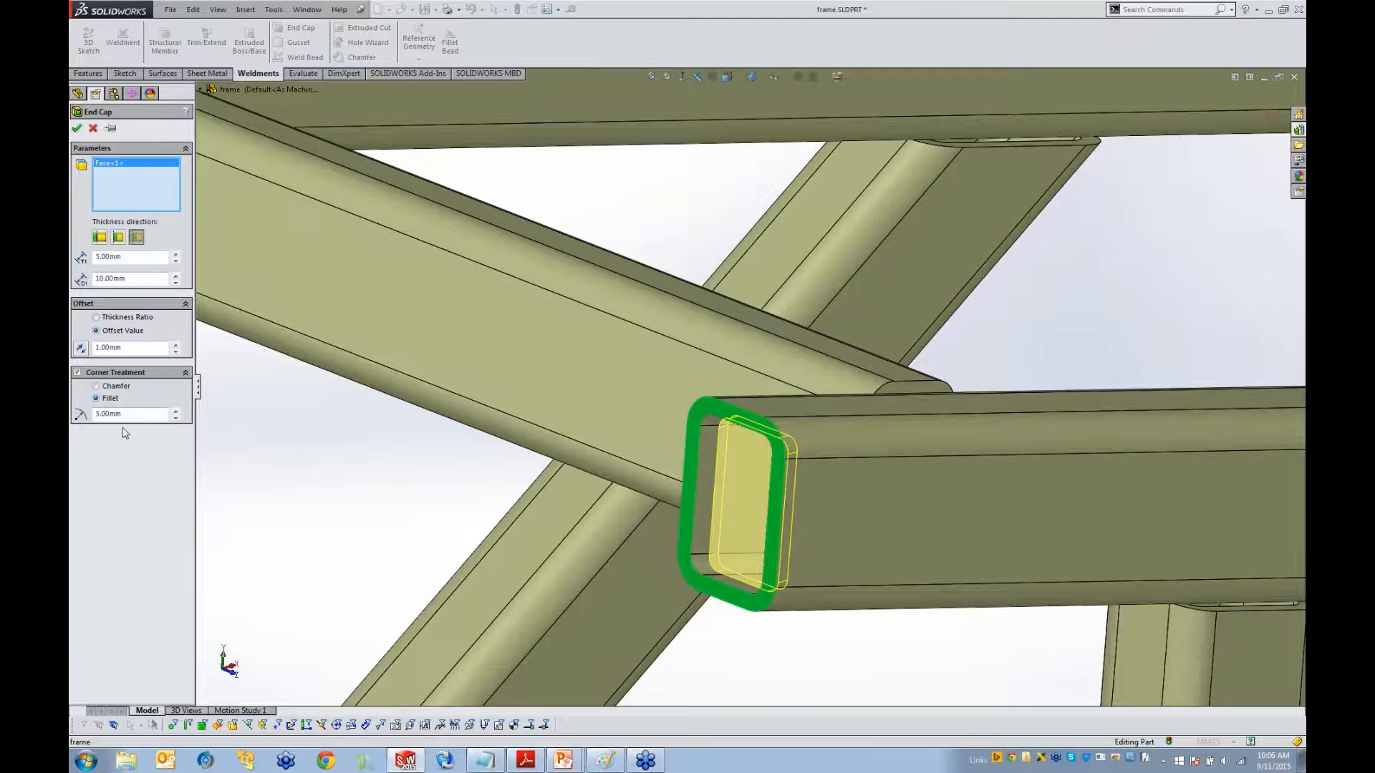
{"action": "left_click", "coordinate": [78, 128]}
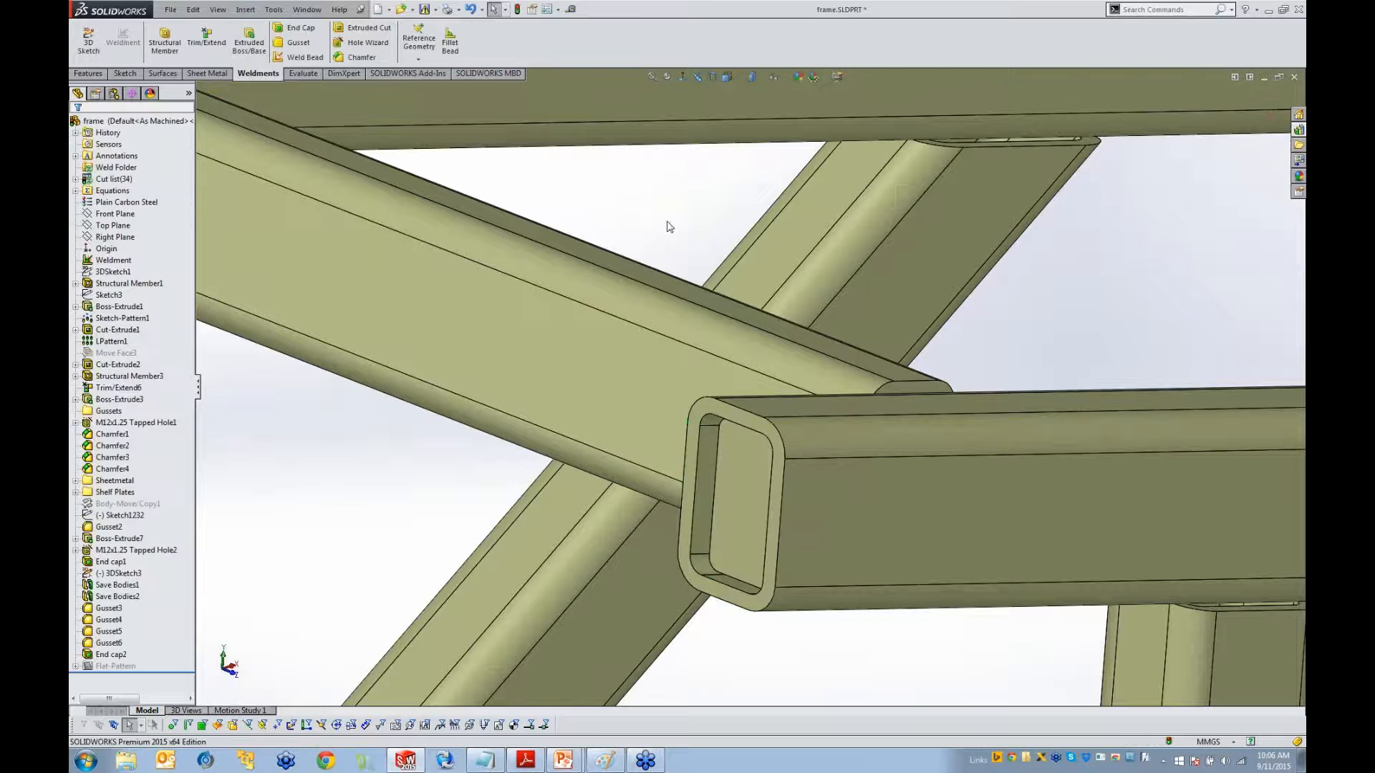
Section the frame through the Front Plane to expose the end cap inside the nearer sloping rail
{"action": "middle_click_drag", "start_coordinate": [666, 224], "coordinate": [699, 303]}
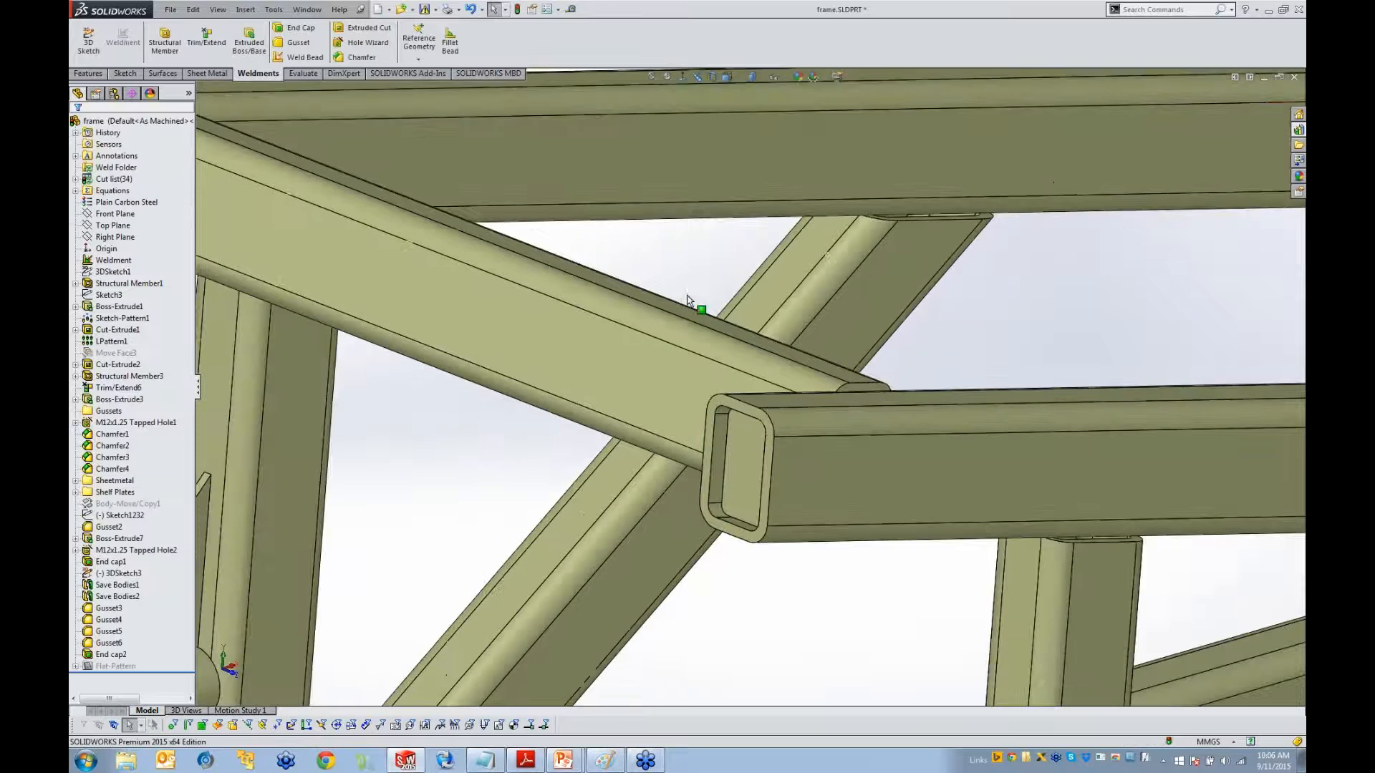
{"action": "left_click", "coordinate": [713, 77]}
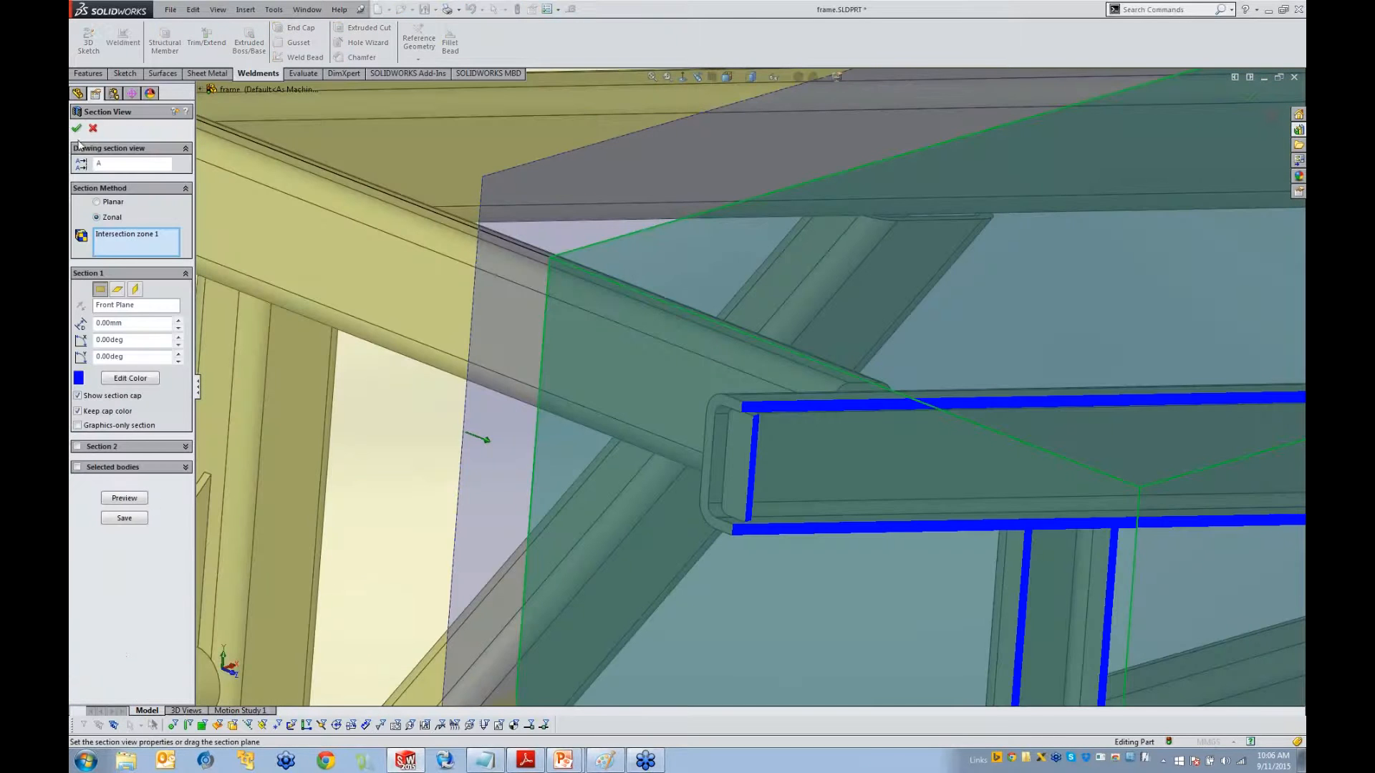
{"action": "left_click", "coordinate": [76, 129]}
{"action": "scroll", "coordinate": [793, 445], "scroll_direction": "down", "scroll_amount": 2}
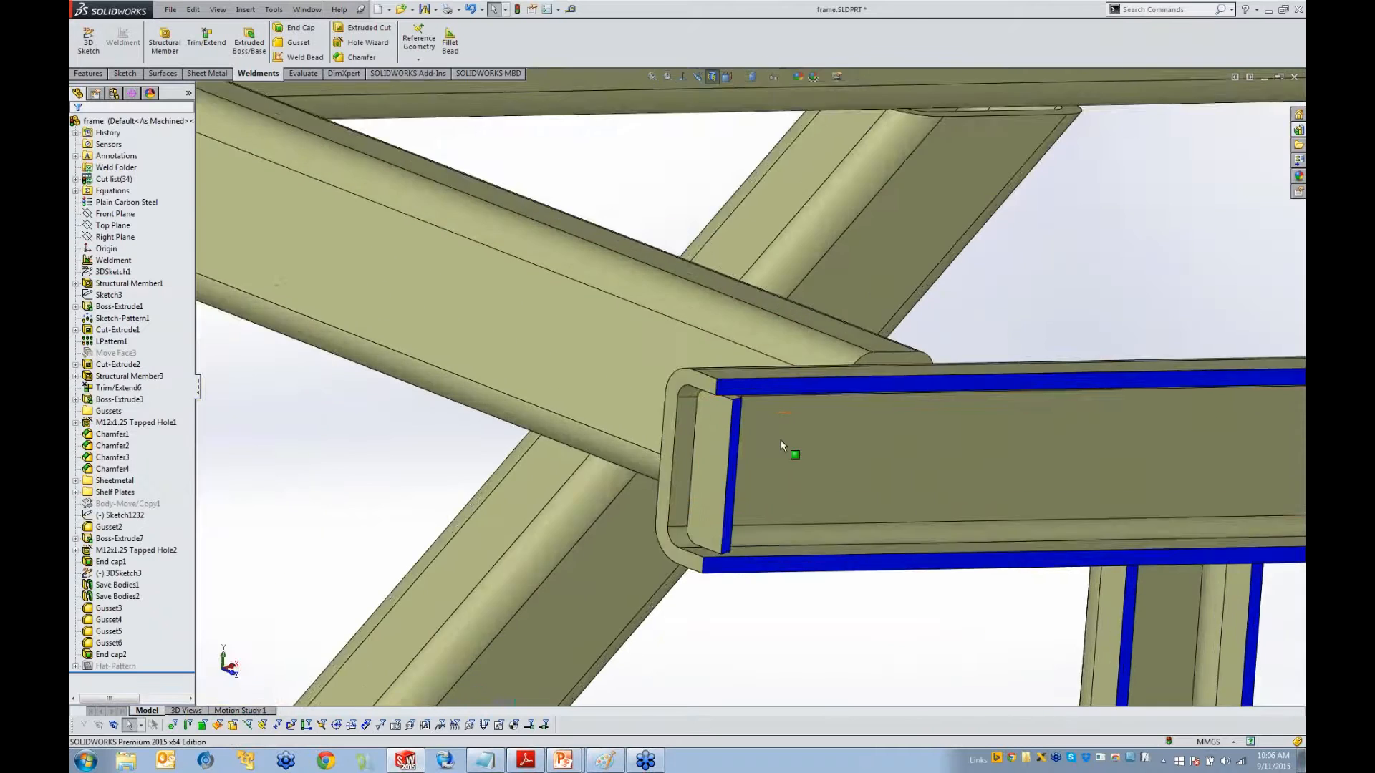
Examine the end cap's inset and clearance inside the sectioned rail, and turn off the section view
{"action": "middle_click_drag", "start_coordinate": [780, 440], "coordinate": [706, 385]}
{"action": "scroll", "coordinate": [678, 347], "scroll_direction": "up", "scroll_amount": 10}
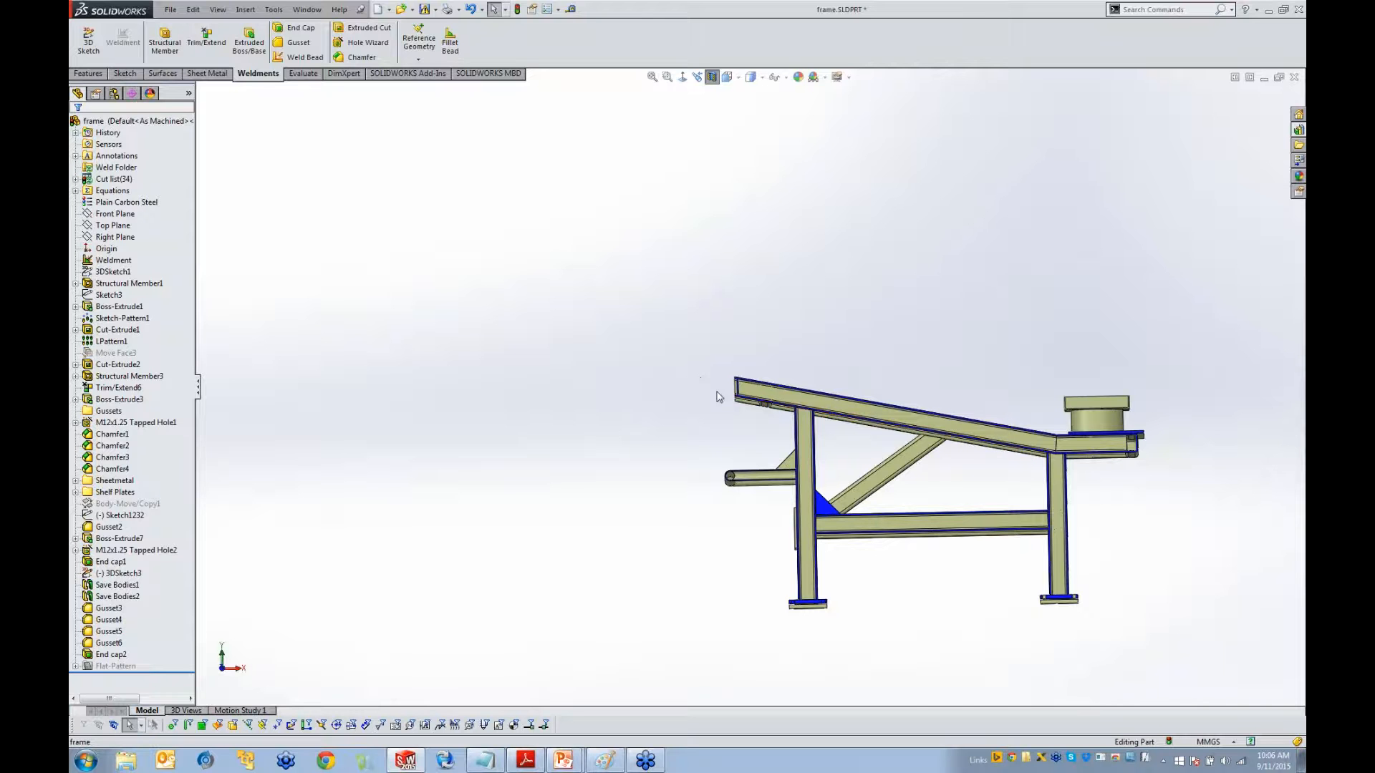
{"action": "scroll", "coordinate": [795, 401], "scroll_direction": "down", "scroll_amount": 3}
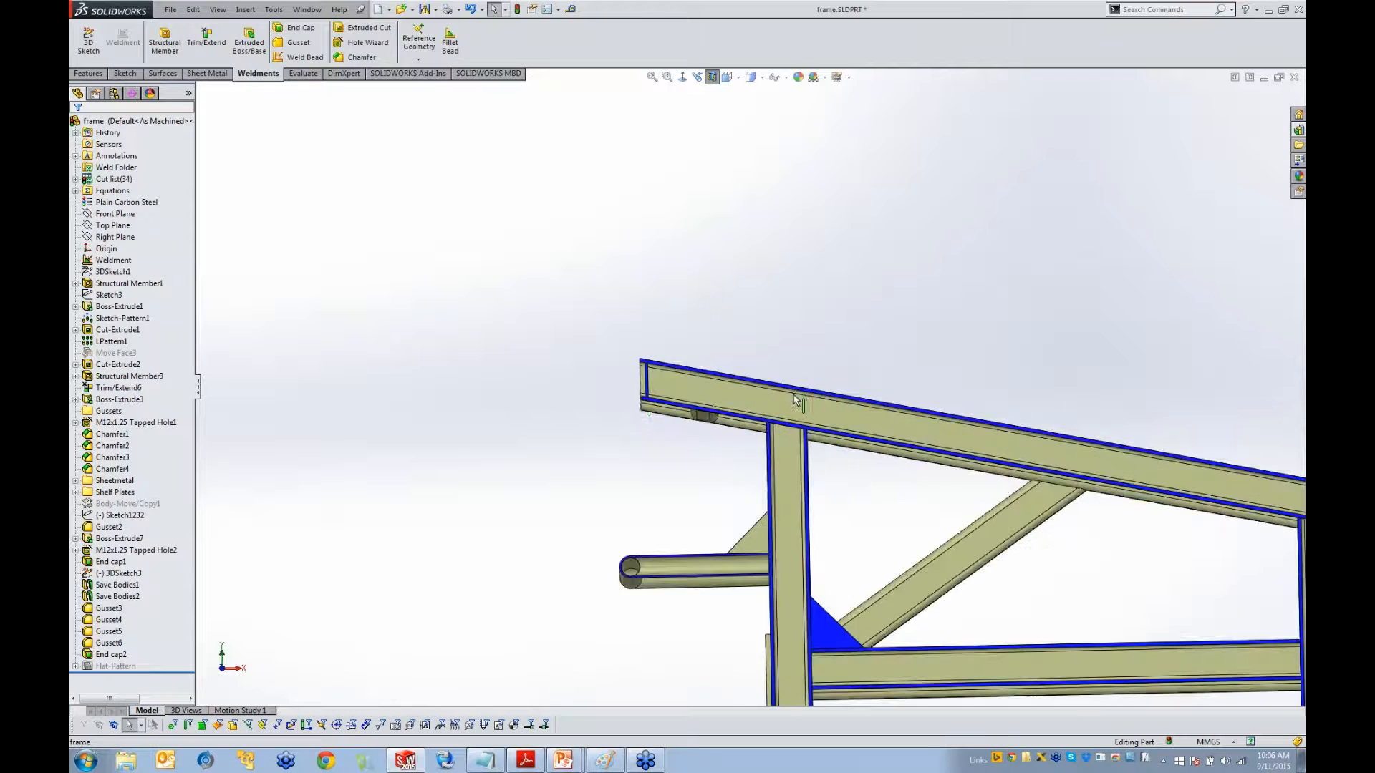
{"action": "scroll", "coordinate": [794, 401], "scroll_direction": "down", "scroll_amount": 6}
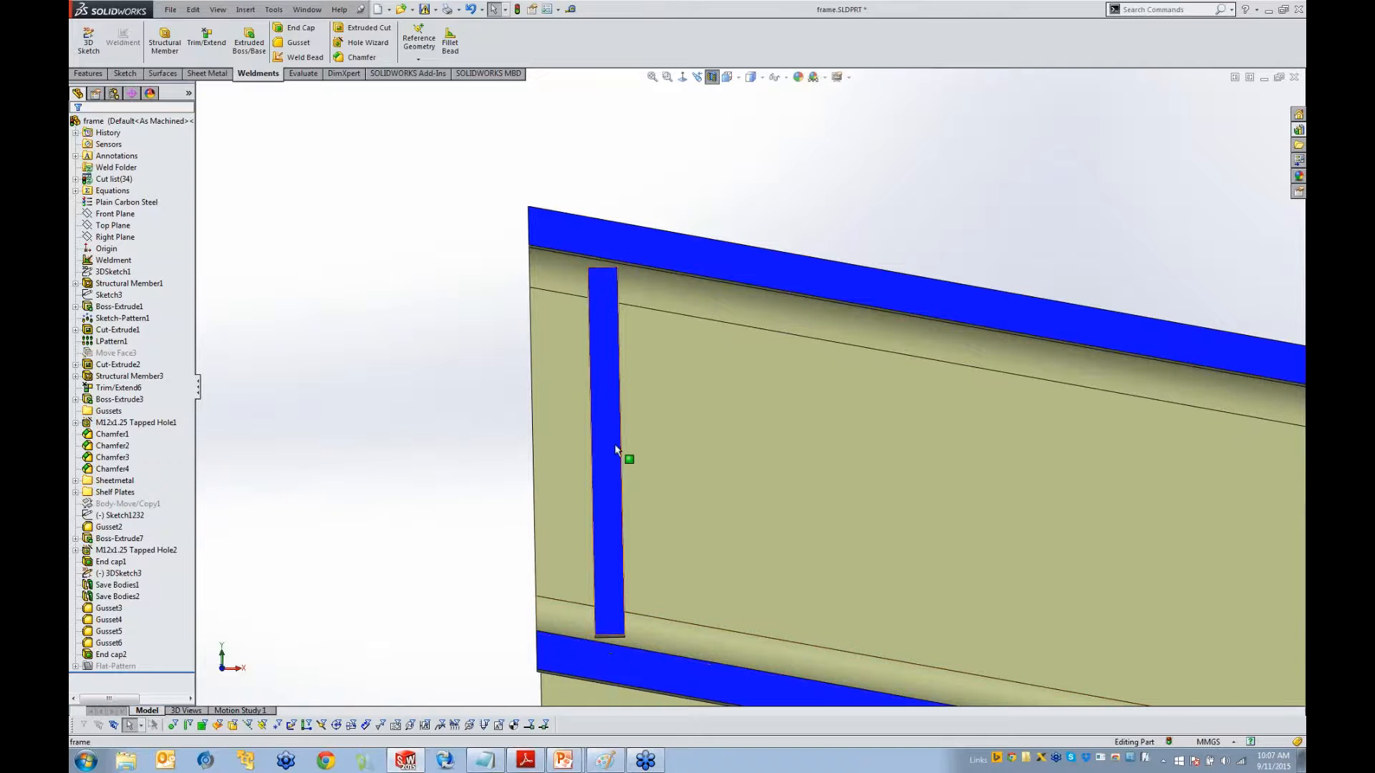
{"action": "scroll", "coordinate": [752, 394], "scroll_direction": "up", "scroll_amount": 4}
{"action": "middle_click_drag", "start_coordinate": [751, 393], "coordinate": [755, 414]}
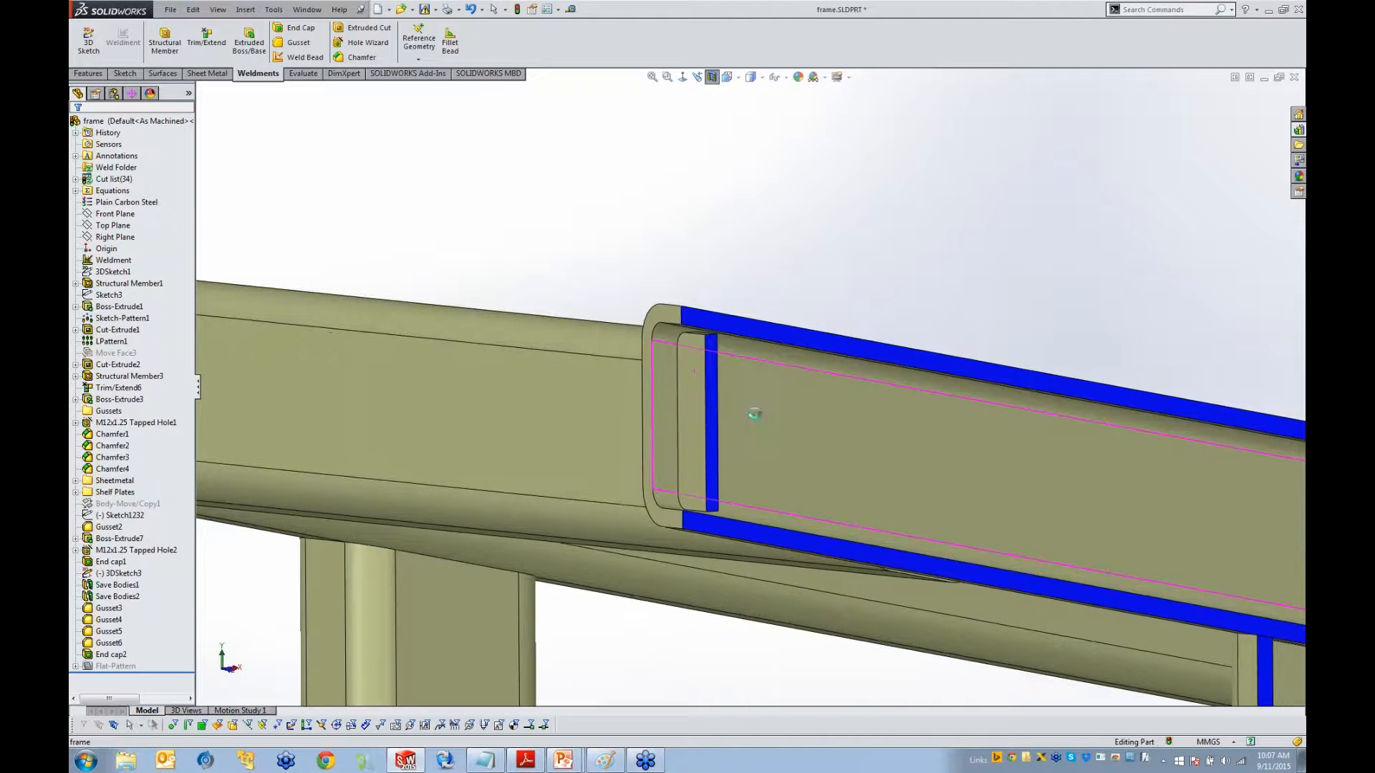
{"action": "middle_click_drag", "start_coordinate": [695, 298], "coordinate": [674, 295]}
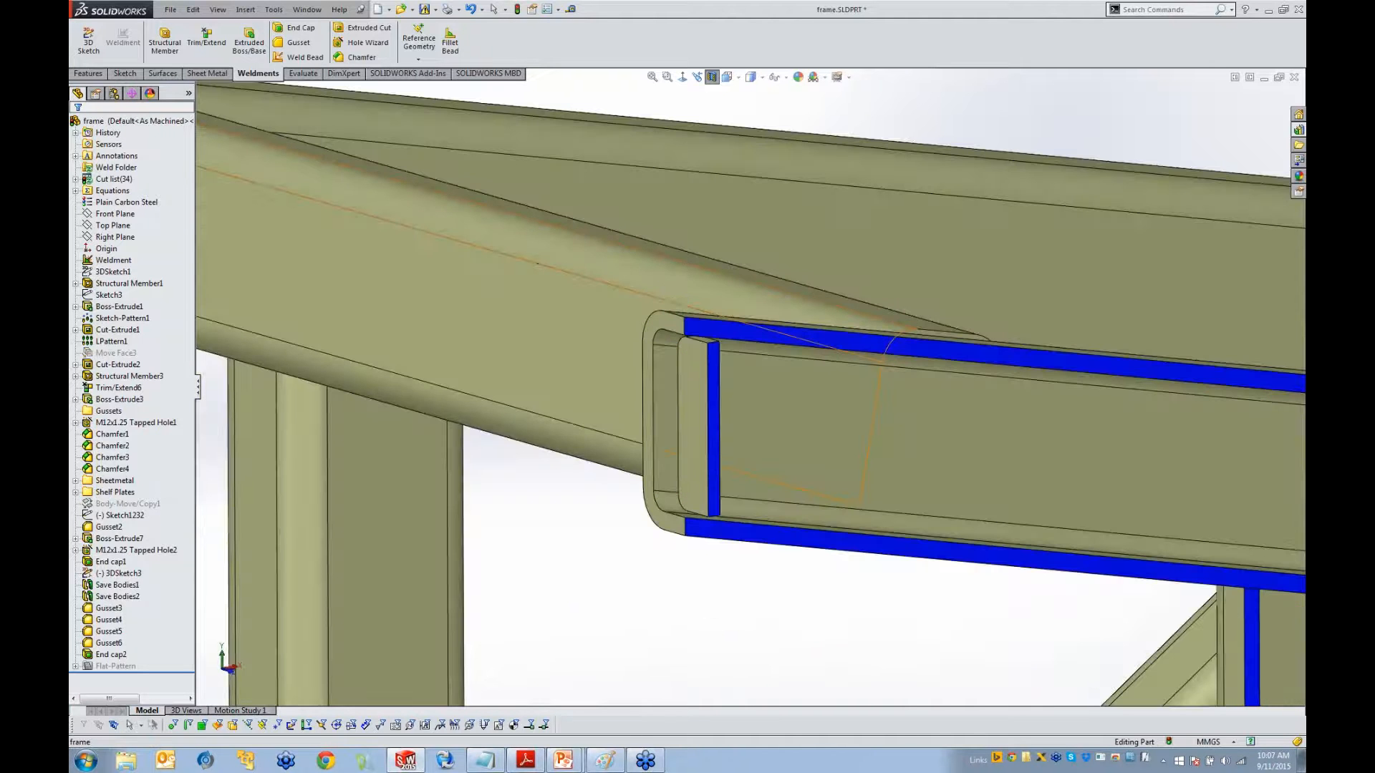
{"action": "left_click", "coordinate": [713, 82]}
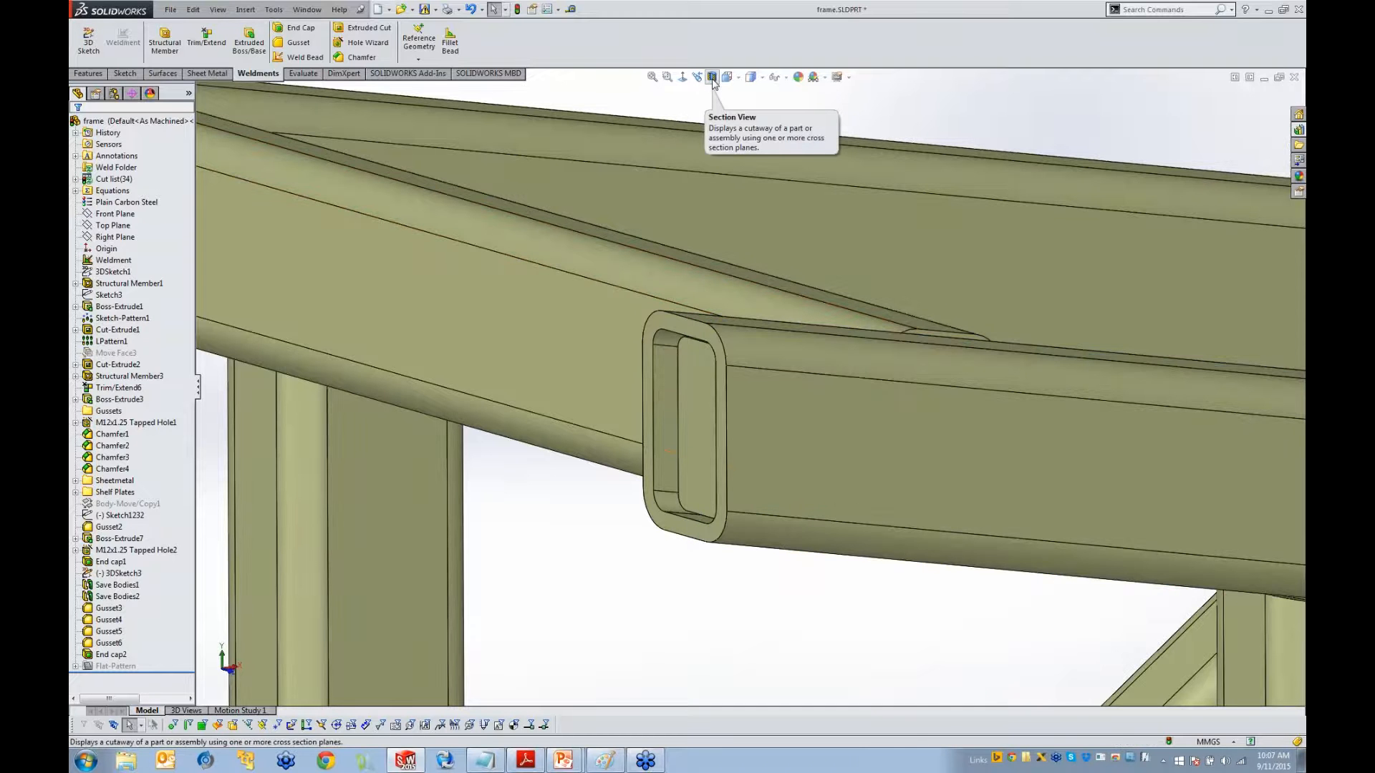
{"action": "scroll", "coordinate": [678, 286], "scroll_direction": "up", "scroll_amount": 5}
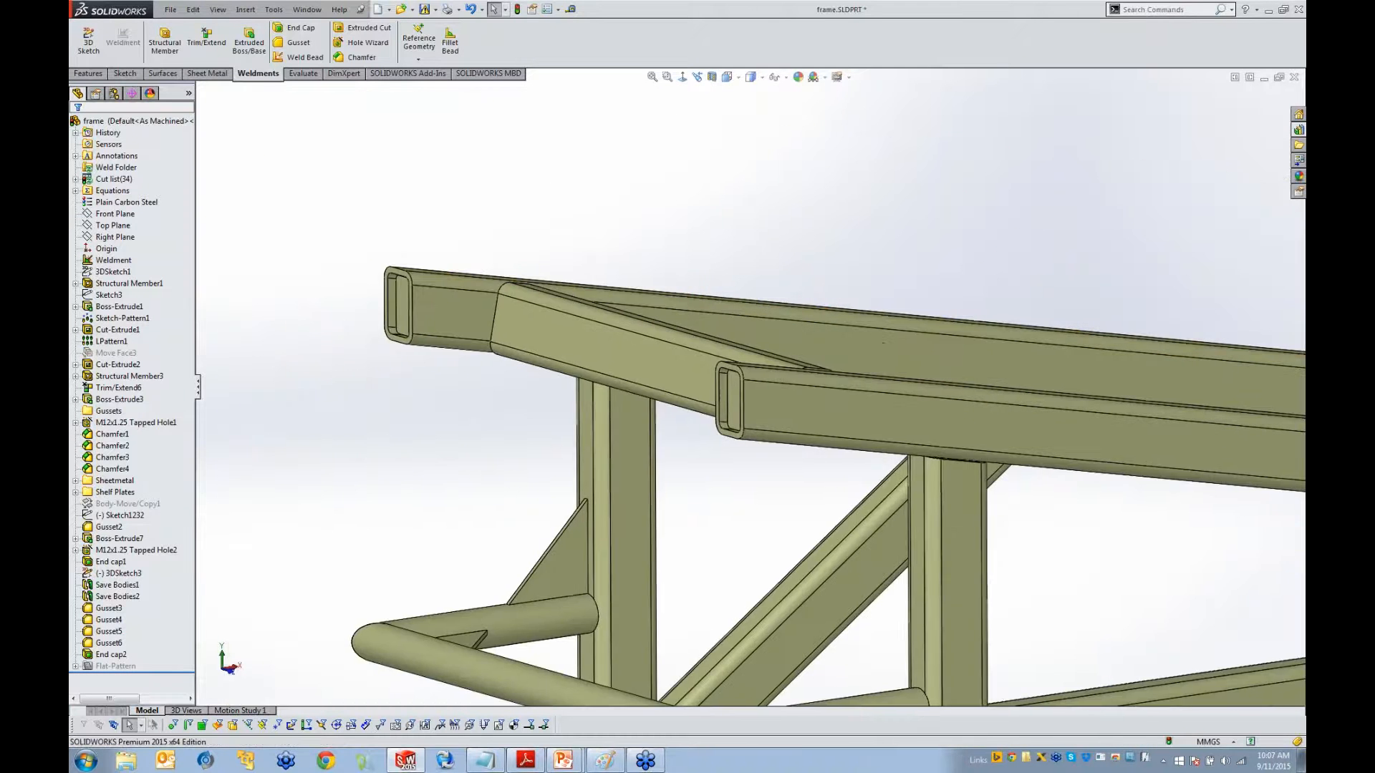
Start a weld bead and define a 6 mm weld path between the handle gusset's face and the two adjoining round tubes
{"action": "scroll", "coordinate": [716, 394], "scroll_direction": "up", "scroll_amount": 2}
{"action": "scroll", "coordinate": [273, 222], "scroll_direction": "up", "scroll_amount": 3}
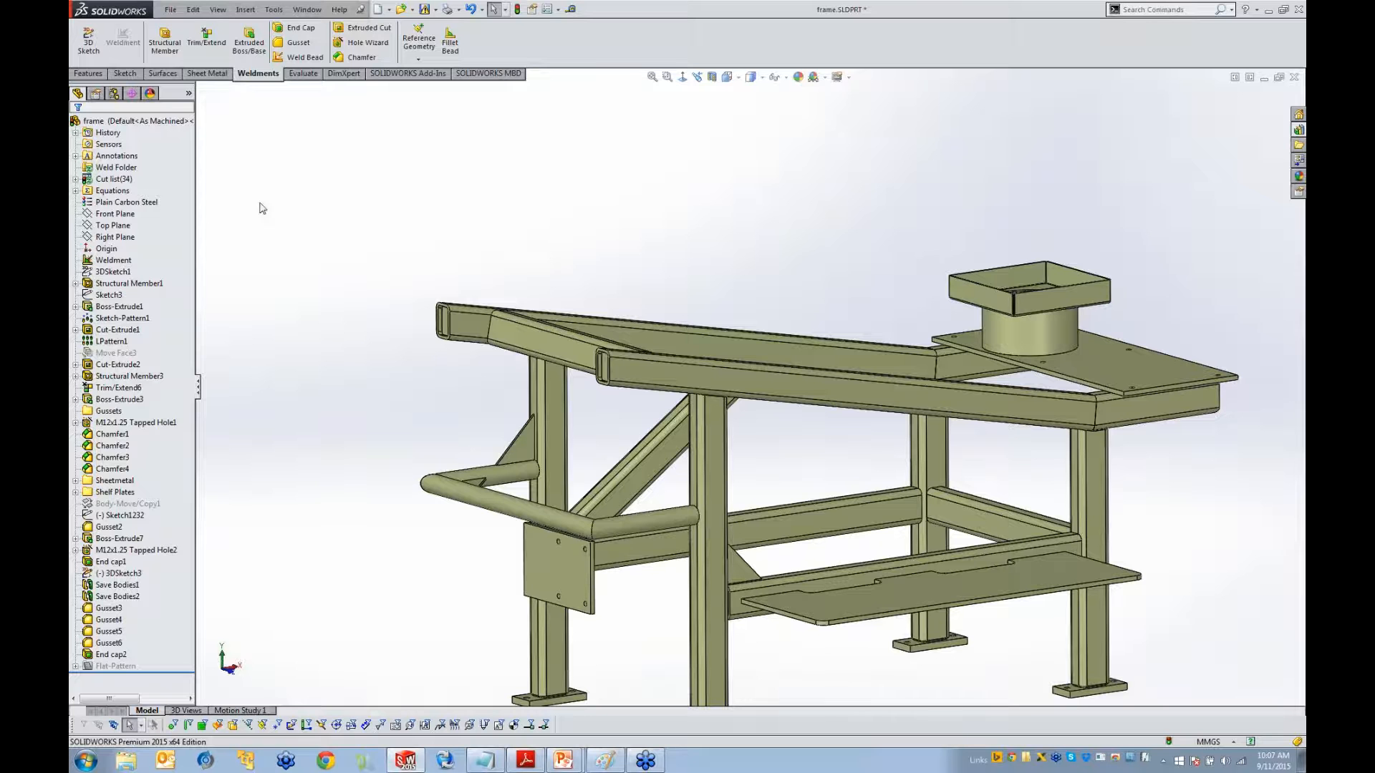
{"action": "left_click", "coordinate": [295, 58]}
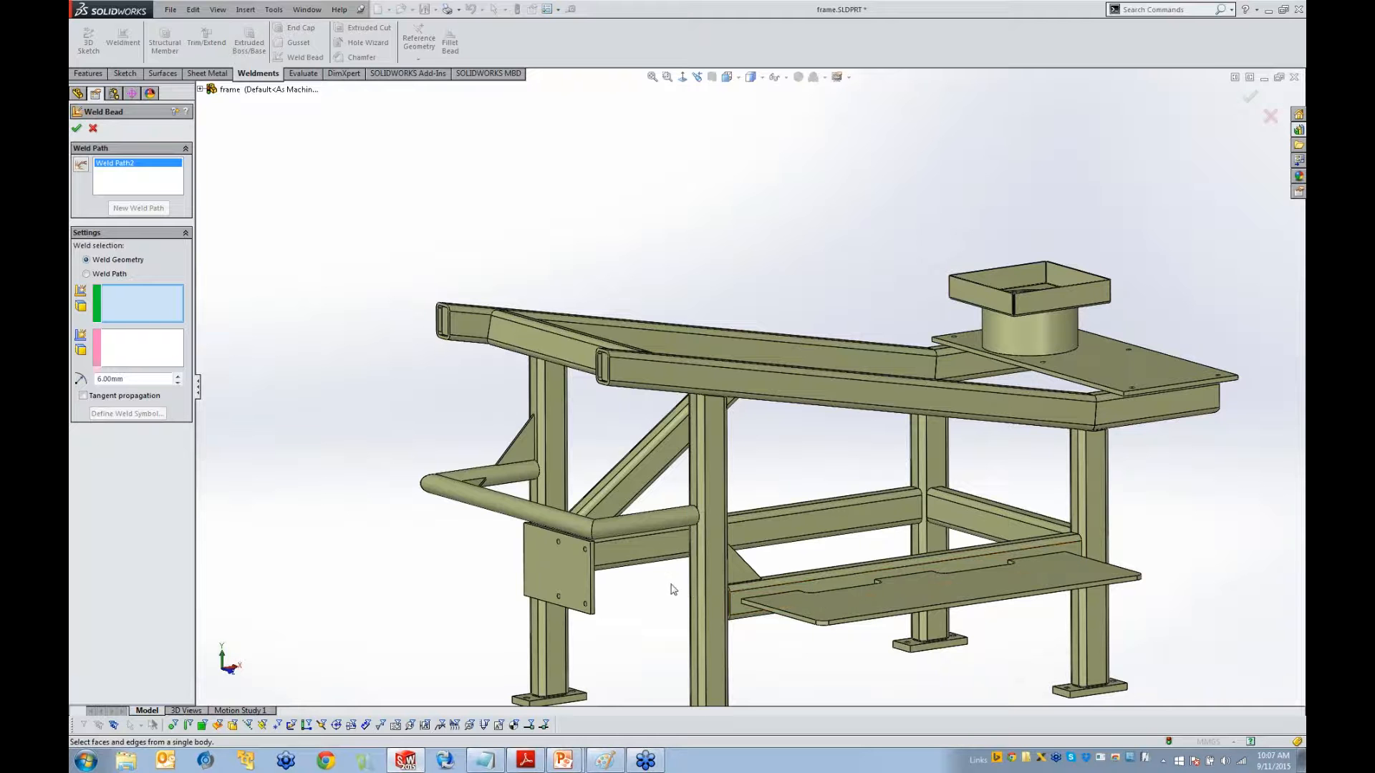
{"action": "scroll", "coordinate": [677, 587], "scroll_direction": "down", "scroll_amount": 3}
{"action": "middle_click_drag", "start_coordinate": [531, 471], "coordinate": [475, 510]}
{"action": "scroll", "coordinate": [524, 304], "scroll_direction": "down", "scroll_amount": 4}
{"action": "left_click", "coordinate": [592, 435]}
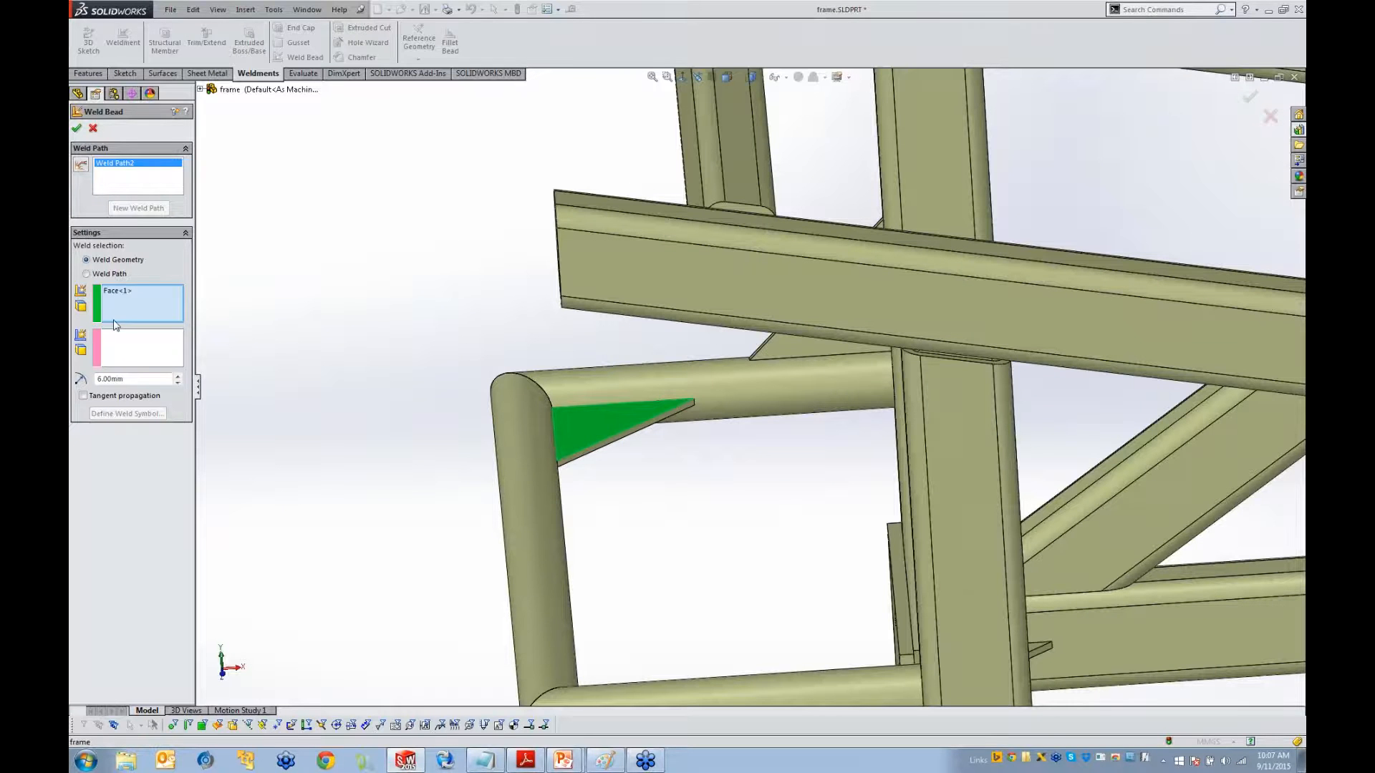
{"action": "left_click", "coordinate": [126, 348]}
{"action": "left_click", "coordinate": [630, 393]}
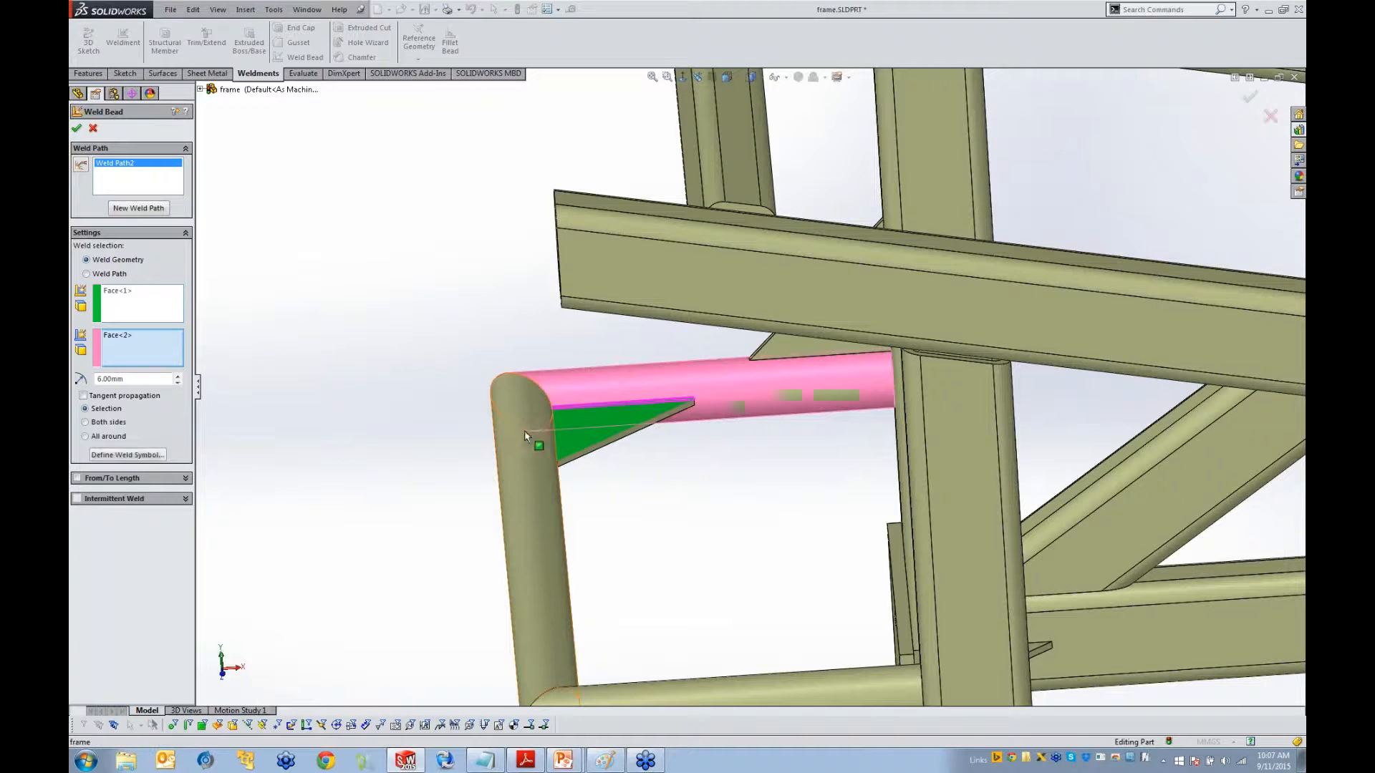
{"action": "left_click", "coordinate": [525, 436]}
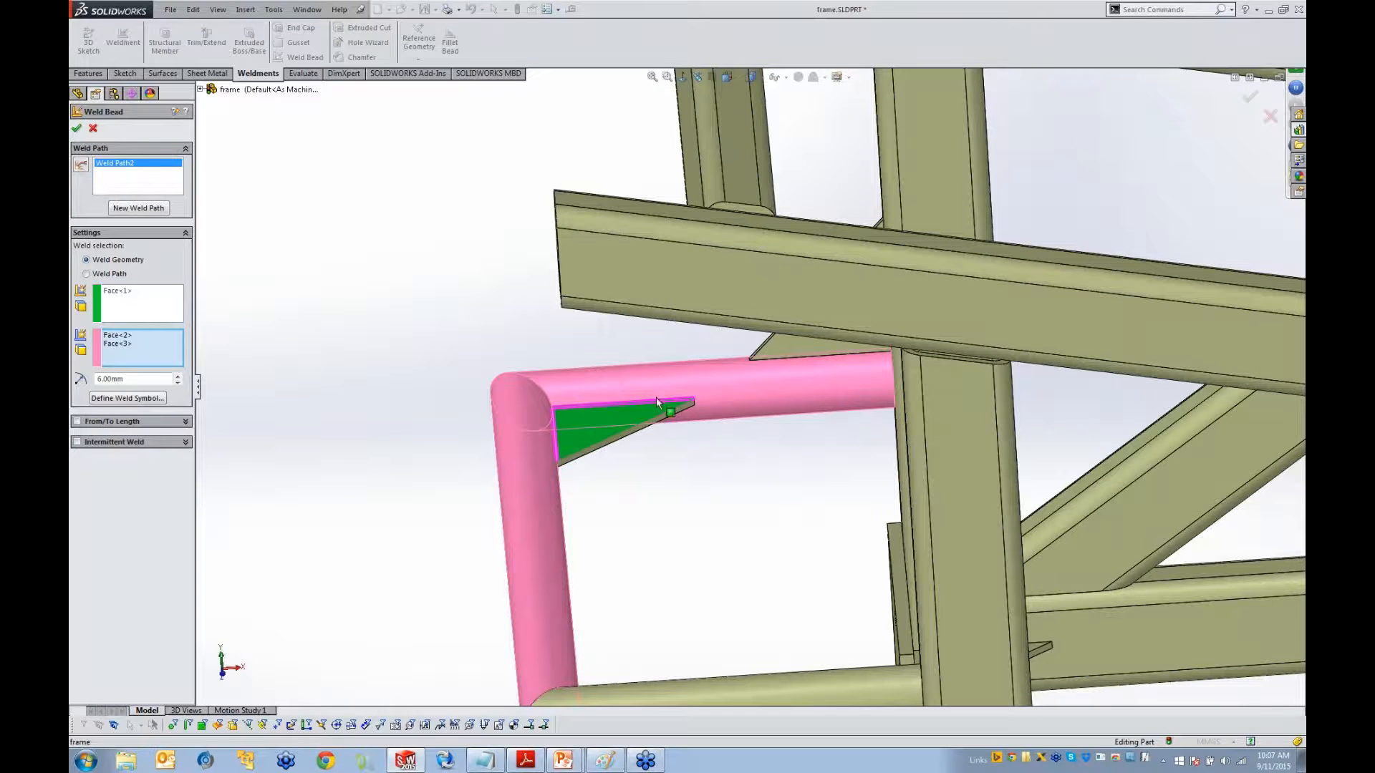
{"action": "scroll", "coordinate": [722, 401], "scroll_direction": "down", "scroll_amount": 2}
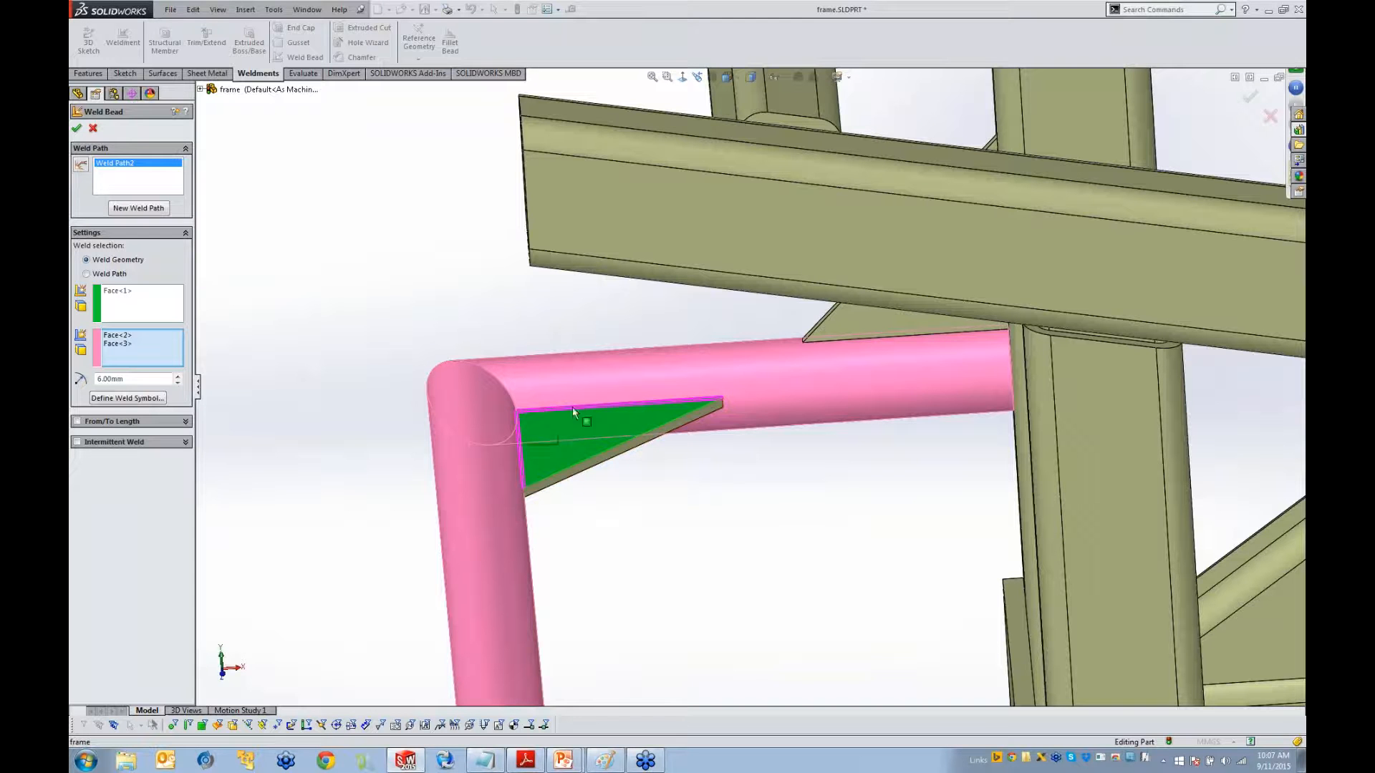
Add 6 mm weld paths between the shelf plate's top face and the lower rail's side face, with the first path on both sides
{"action": "left_click", "coordinate": [136, 209]}
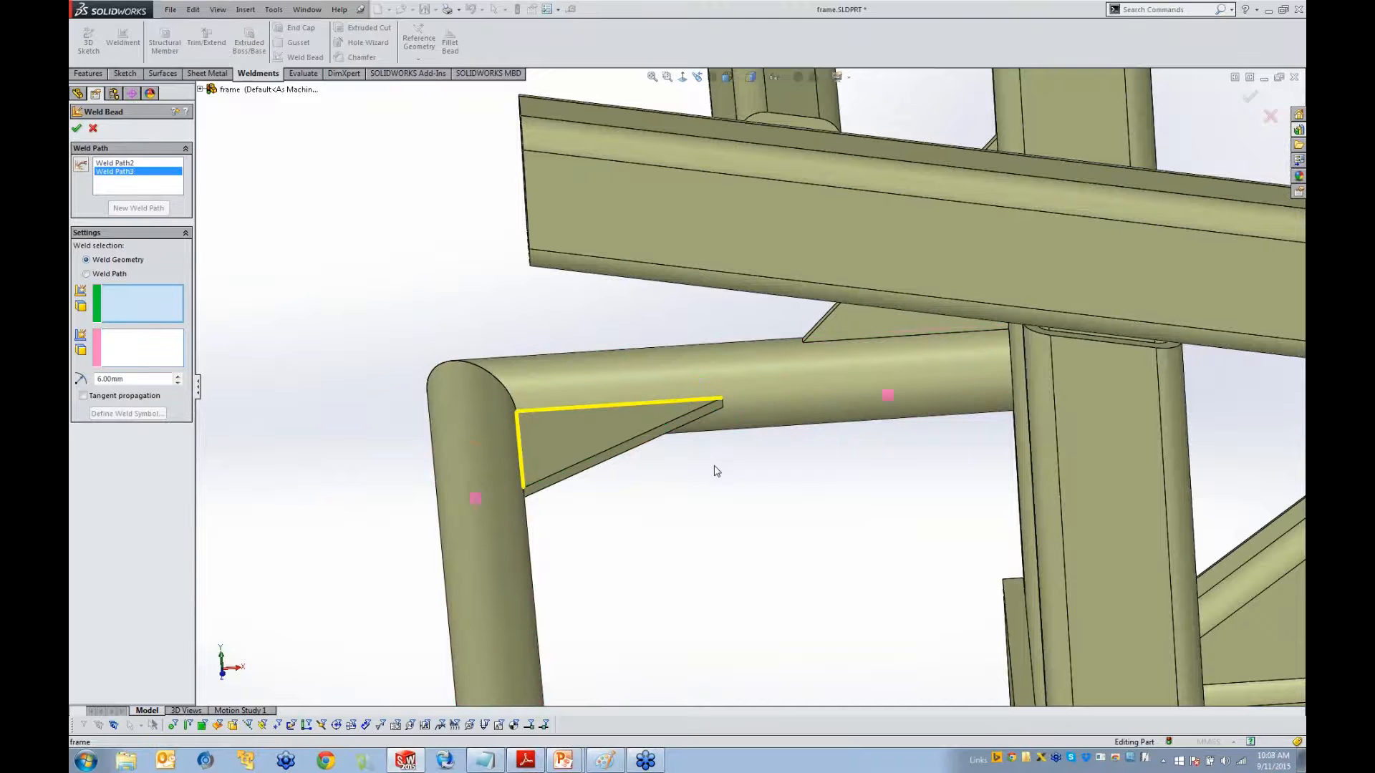
{"action": "middle_click_drag", "start_coordinate": [836, 448], "coordinate": [531, 409], "text": "ctrl"}
{"action": "scroll", "coordinate": [531, 408], "scroll_direction": "up", "scroll_amount": 7}
{"action": "middle_click_drag", "start_coordinate": [924, 454], "coordinate": [701, 595], "text": "ctrl"}
{"action": "scroll", "coordinate": [702, 584], "scroll_direction": "down", "scroll_amount": 5}
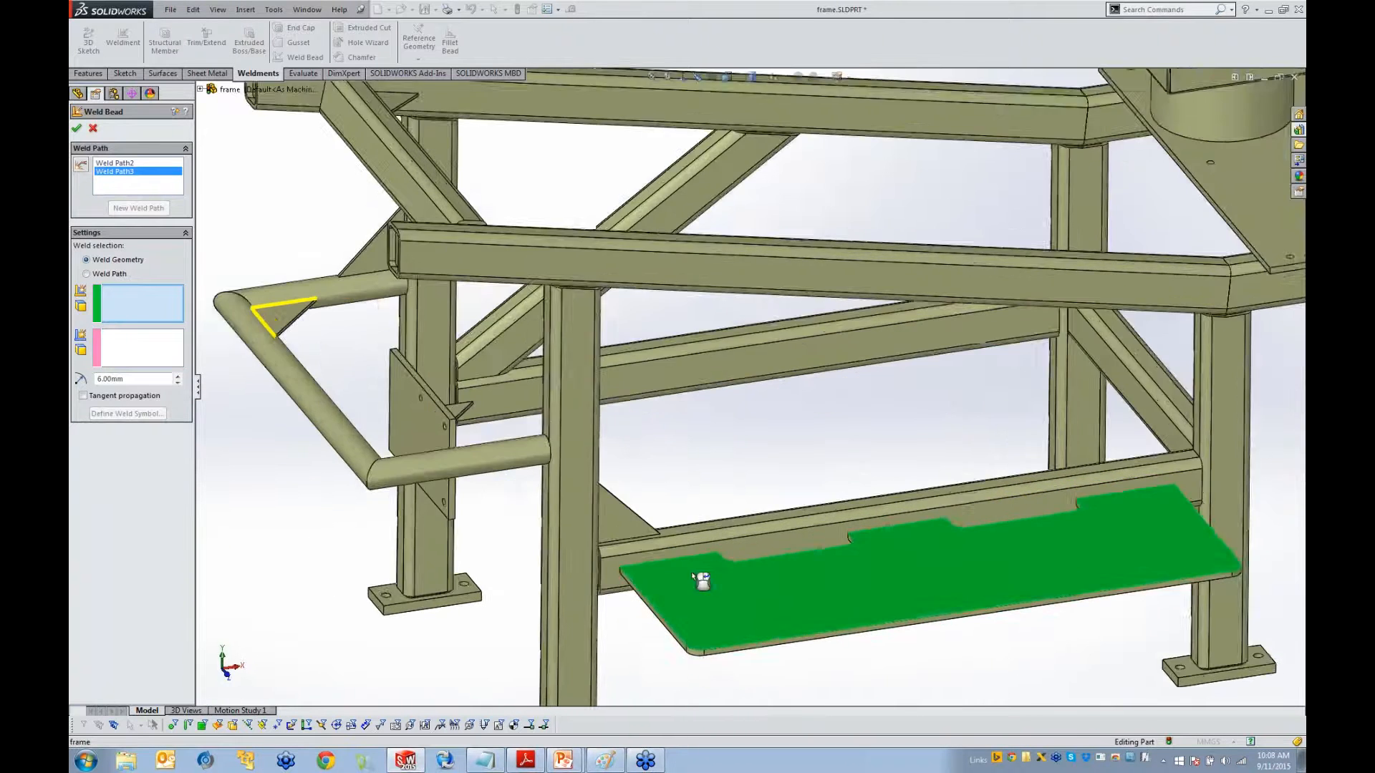
{"action": "scroll", "coordinate": [693, 575], "scroll_direction": "down", "scroll_amount": 3}
{"action": "left_click", "coordinate": [123, 345]}
{"action": "left_click", "coordinate": [693, 499]}
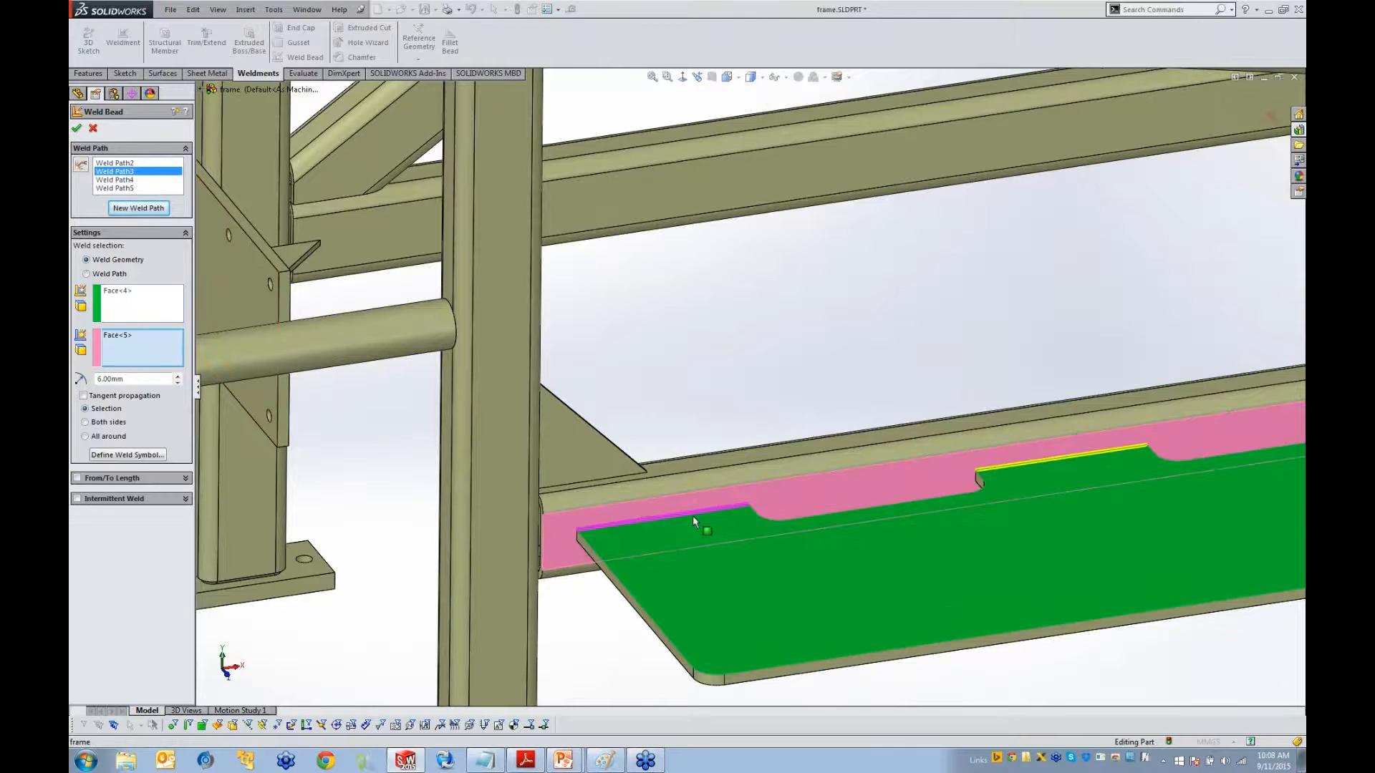
{"action": "scroll", "coordinate": [693, 515], "scroll_direction": "up", "scroll_amount": 4}
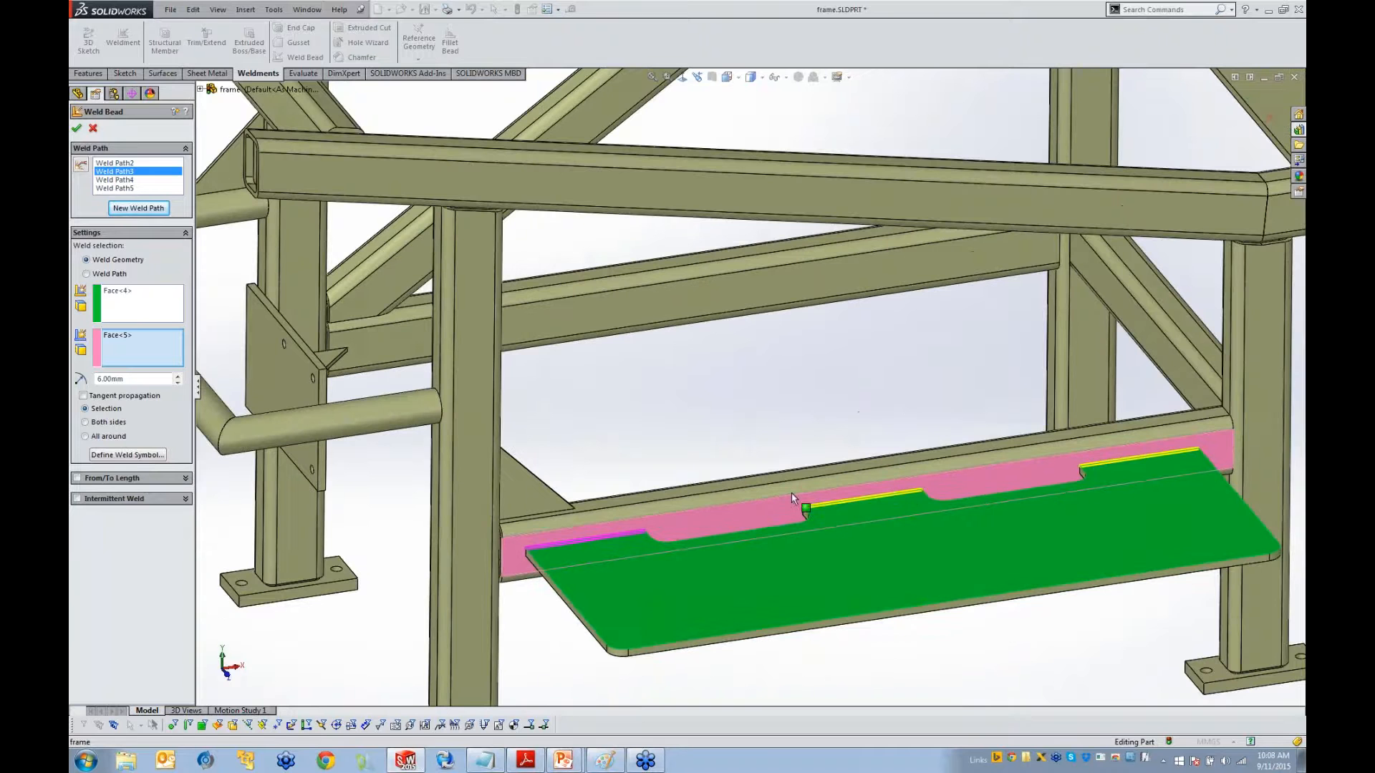
{"action": "middle_click_drag", "start_coordinate": [761, 506], "coordinate": [784, 505], "text": "ctrl"}
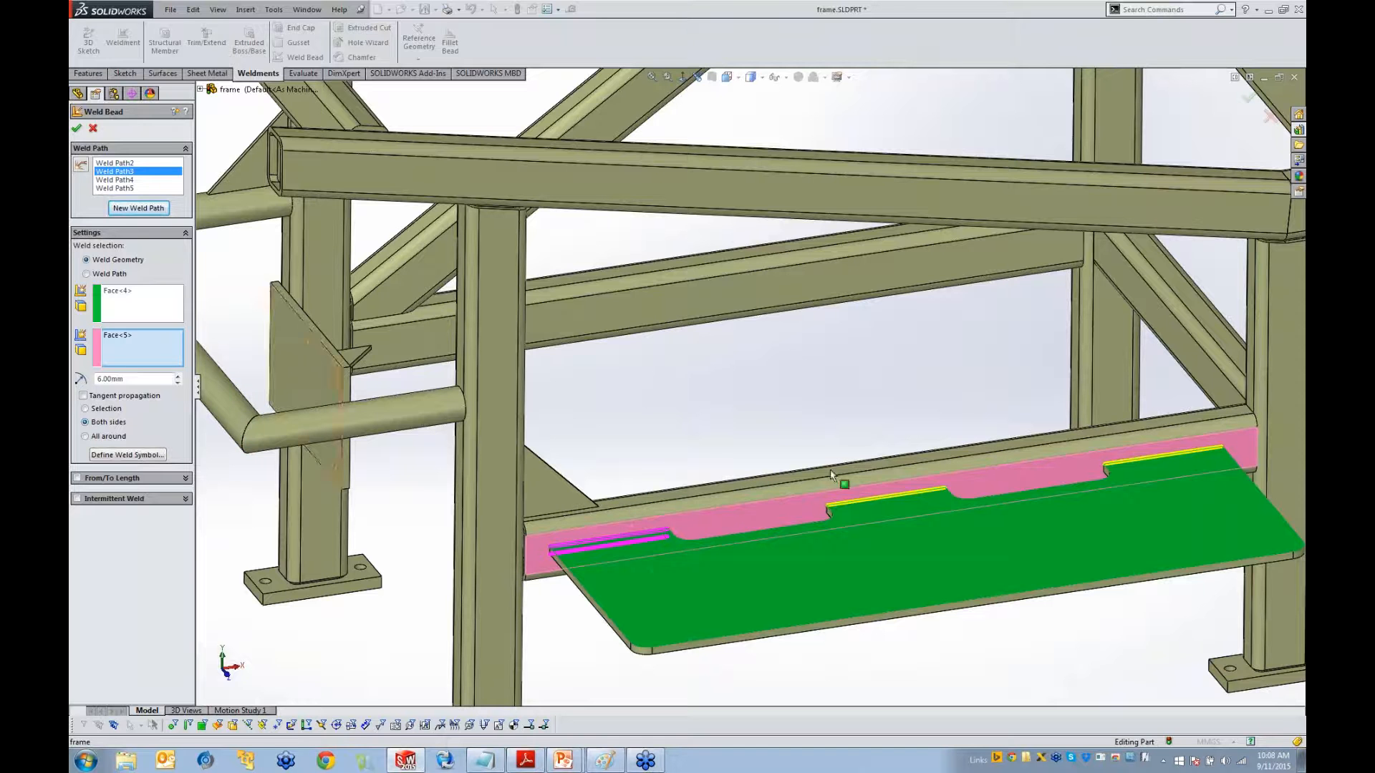
Add a 6 mm weld path at a corner of the sheet metal tray, from one flange's end face to the adjacent flange's edge
{"action": "right_click", "coordinate": [741, 439]}
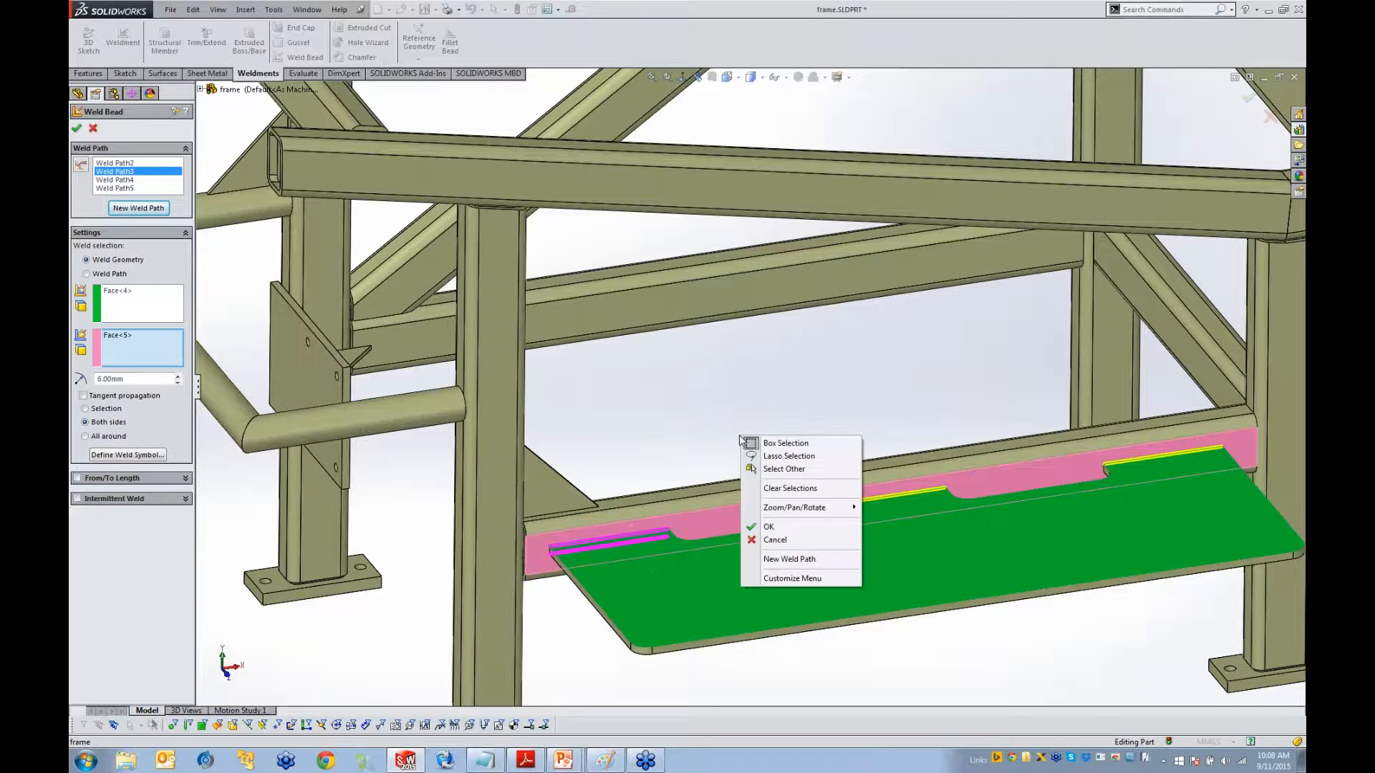
{"action": "left_click", "coordinate": [789, 558]}
{"action": "scroll", "coordinate": [845, 431], "scroll_direction": "up", "scroll_amount": 5}
{"action": "middle_click_drag", "start_coordinate": [931, 371], "coordinate": [875, 494], "text": "ctrl"}
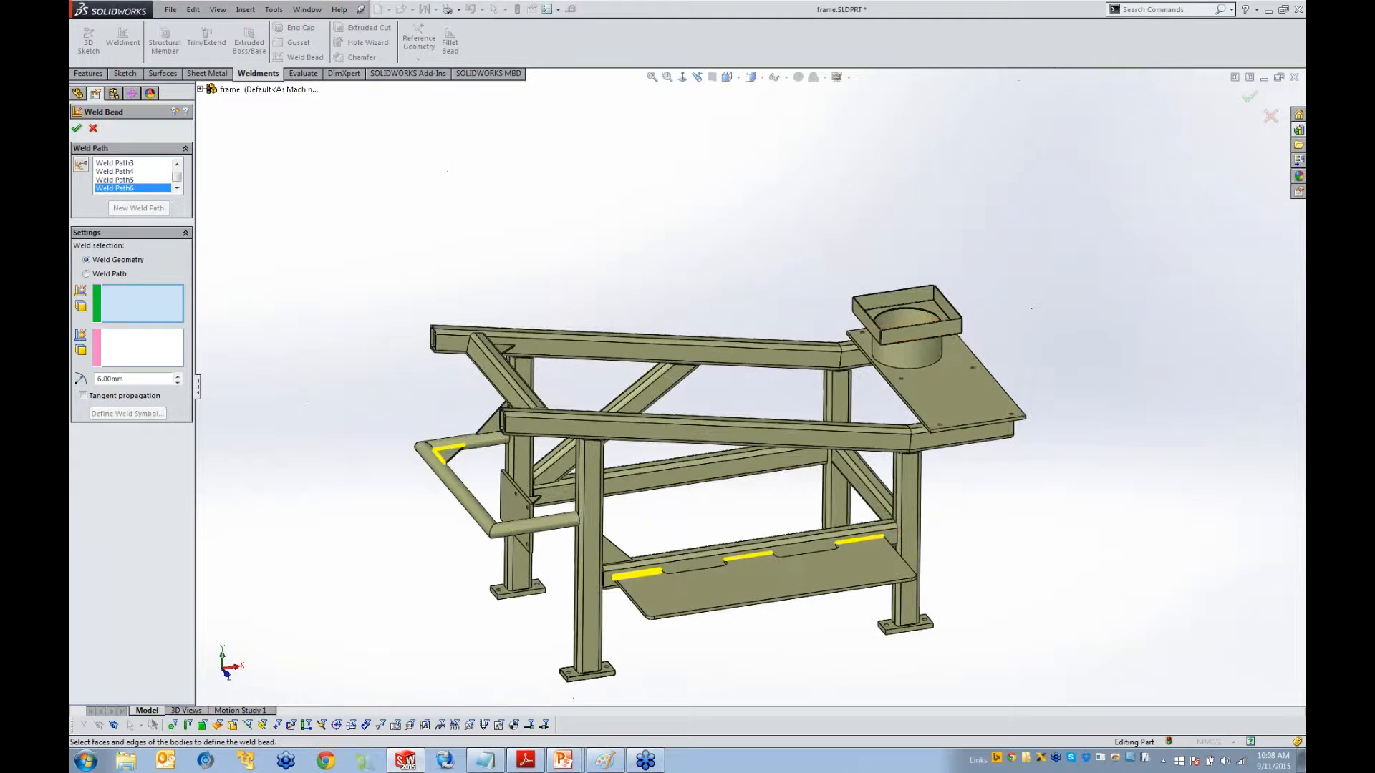
{"action": "scroll", "coordinate": [872, 341], "scroll_direction": "down", "scroll_amount": 5}
{"action": "middle_click_drag", "start_coordinate": [900, 365], "coordinate": [859, 325]}
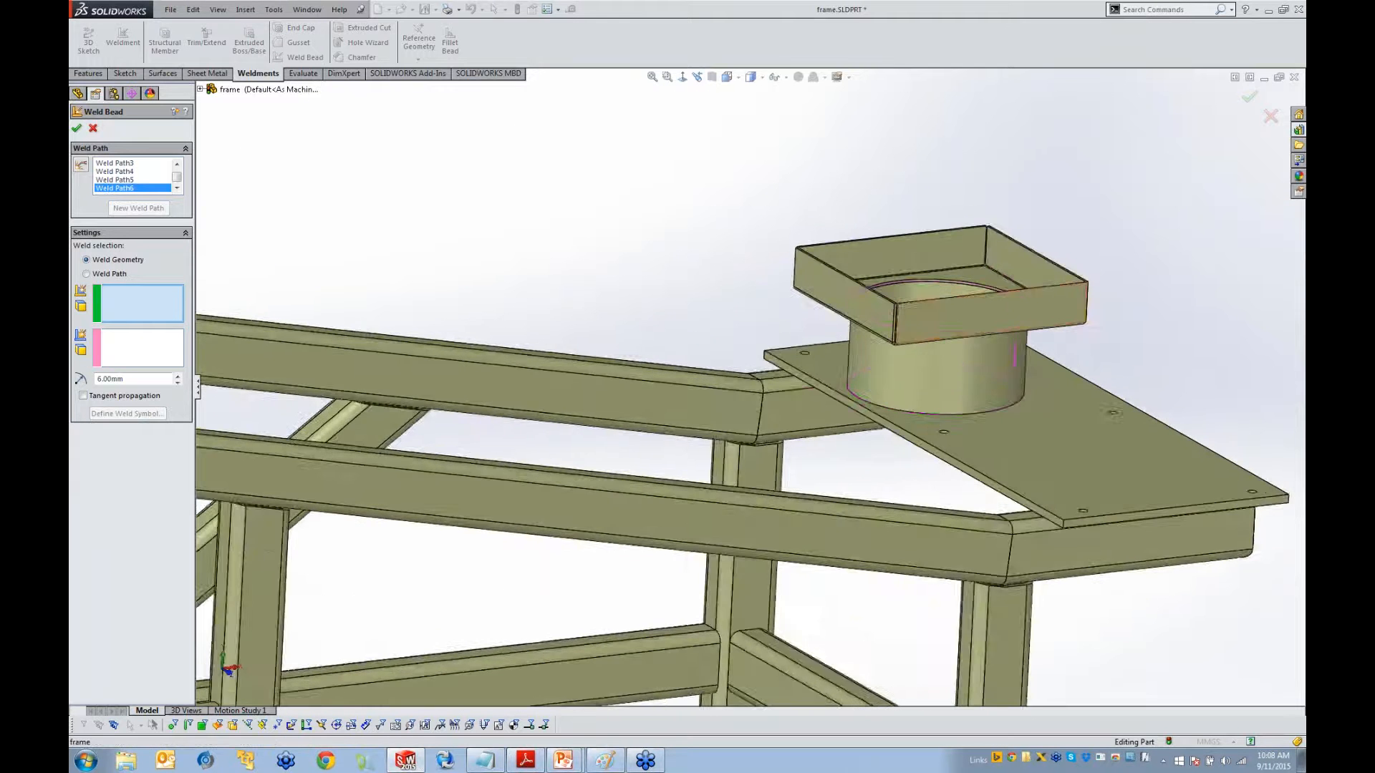
{"action": "scroll", "coordinate": [859, 325], "scroll_direction": "down", "scroll_amount": 6}
{"action": "scroll", "coordinate": [836, 338], "scroll_direction": "down", "scroll_amount": 2}
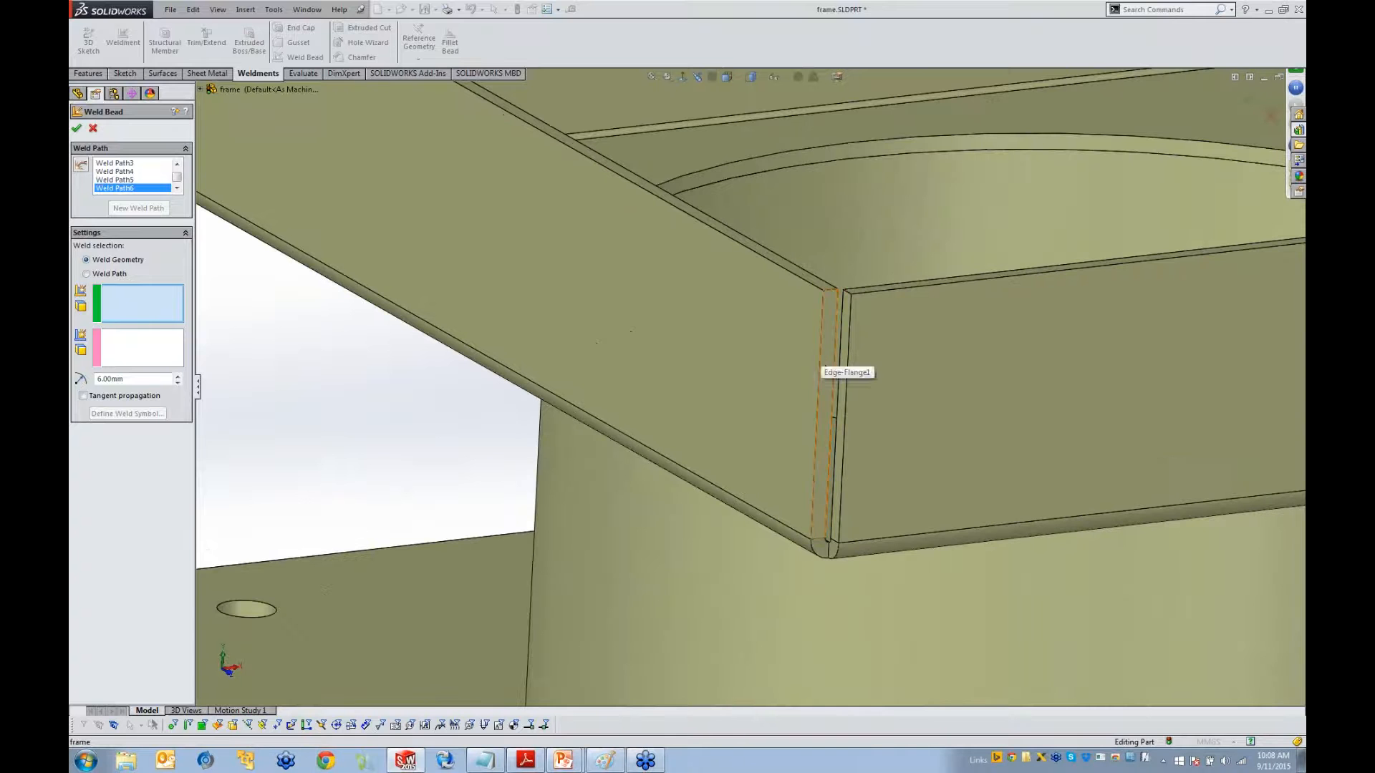
{"action": "left_click", "coordinate": [829, 335]}
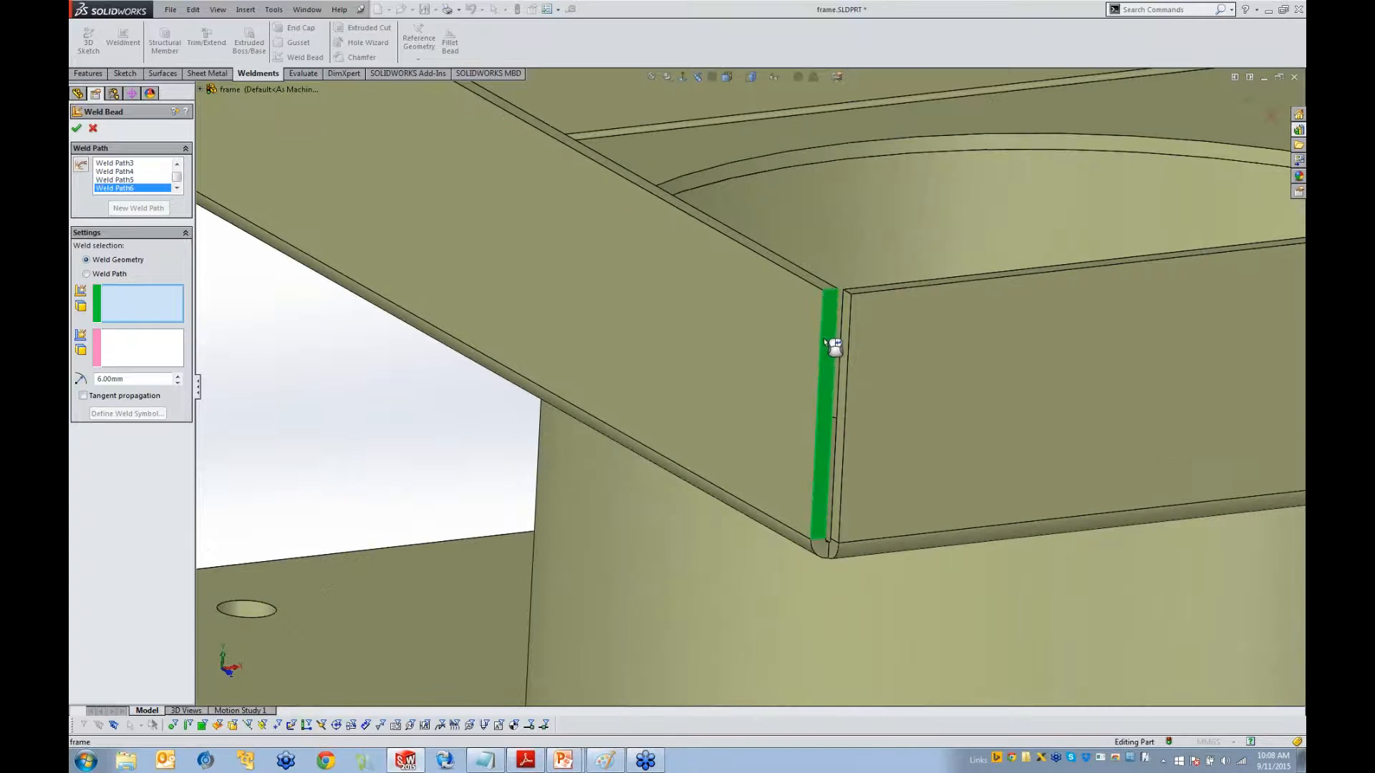
{"action": "left_click", "coordinate": [147, 347]}
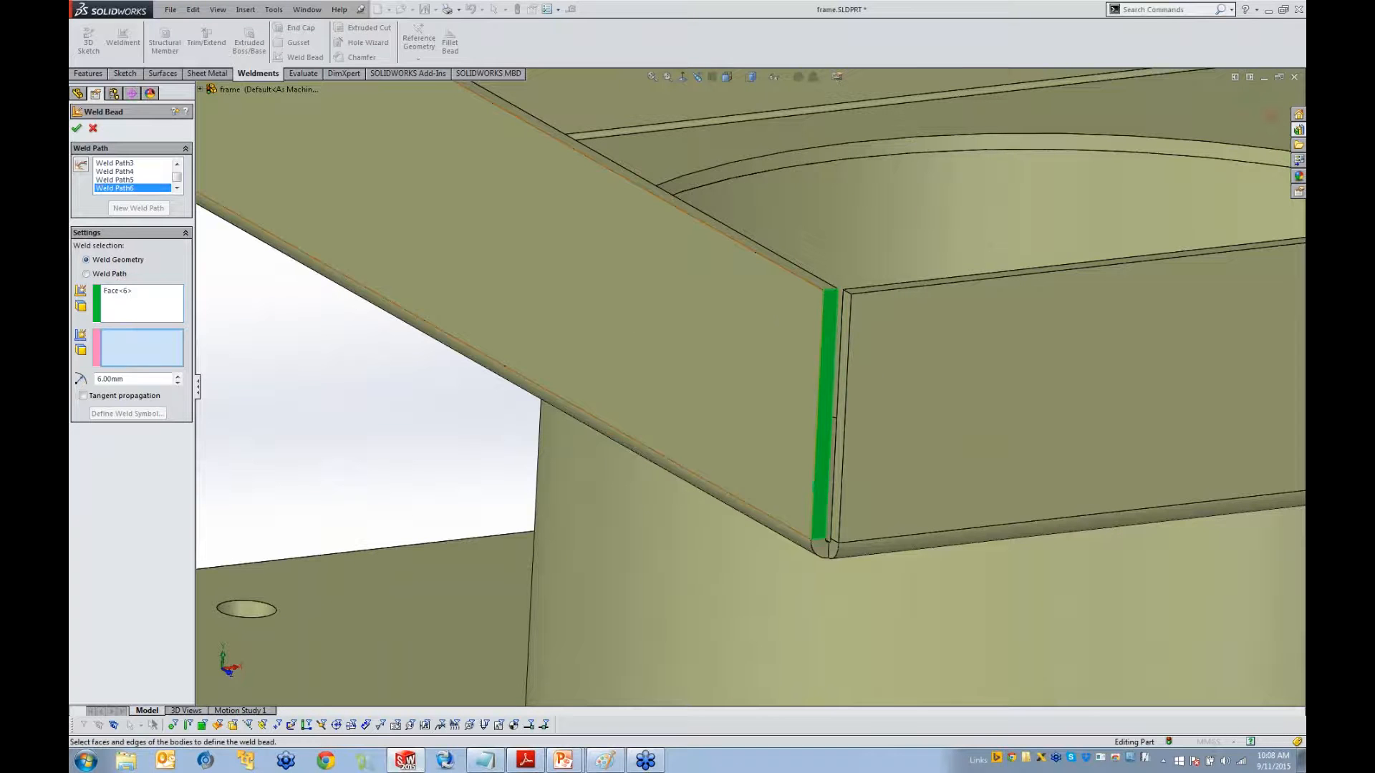
{"action": "left_click", "coordinate": [839, 306]}
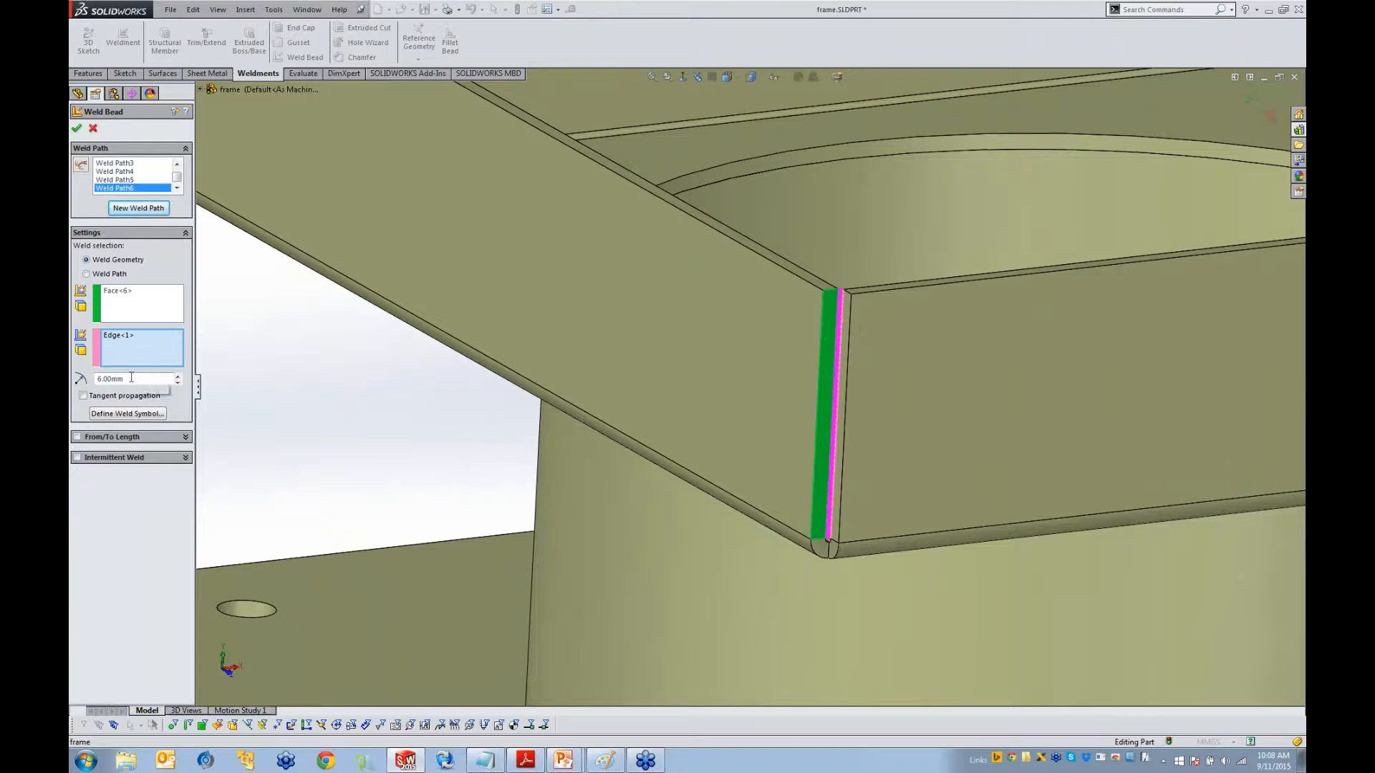
Add a 6 mm weld path between the flanges at another tray corner and create all the defined weld beads
{"action": "left_click", "coordinate": [133, 209]}
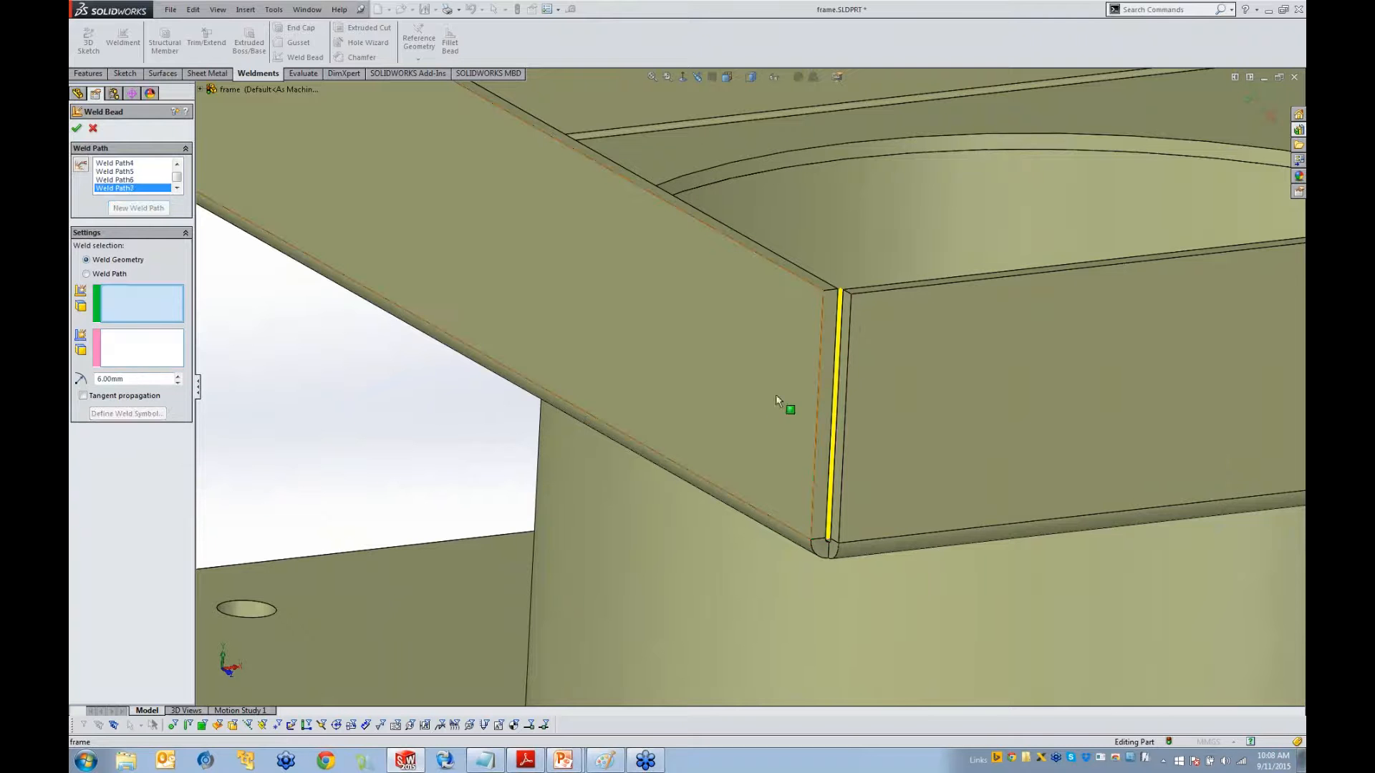
{"action": "middle_click_drag", "start_coordinate": [789, 400], "coordinate": [787, 374]}
{"action": "scroll", "coordinate": [786, 374], "scroll_direction": "up", "scroll_amount": 6}
{"action": "middle_click_drag", "start_coordinate": [878, 388], "coordinate": [801, 381]}
{"action": "scroll", "coordinate": [800, 381], "scroll_direction": "down", "scroll_amount": 5}
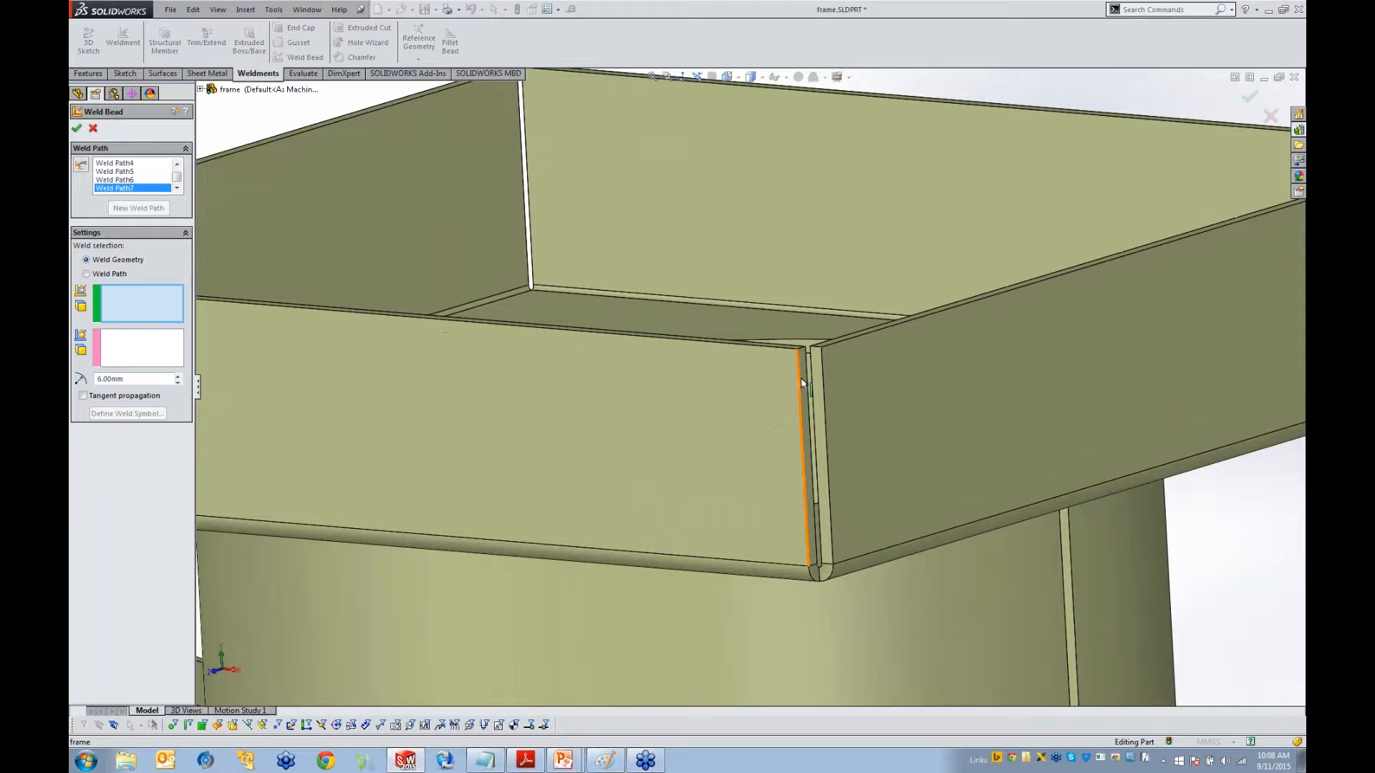
{"action": "left_click", "coordinate": [800, 382]}
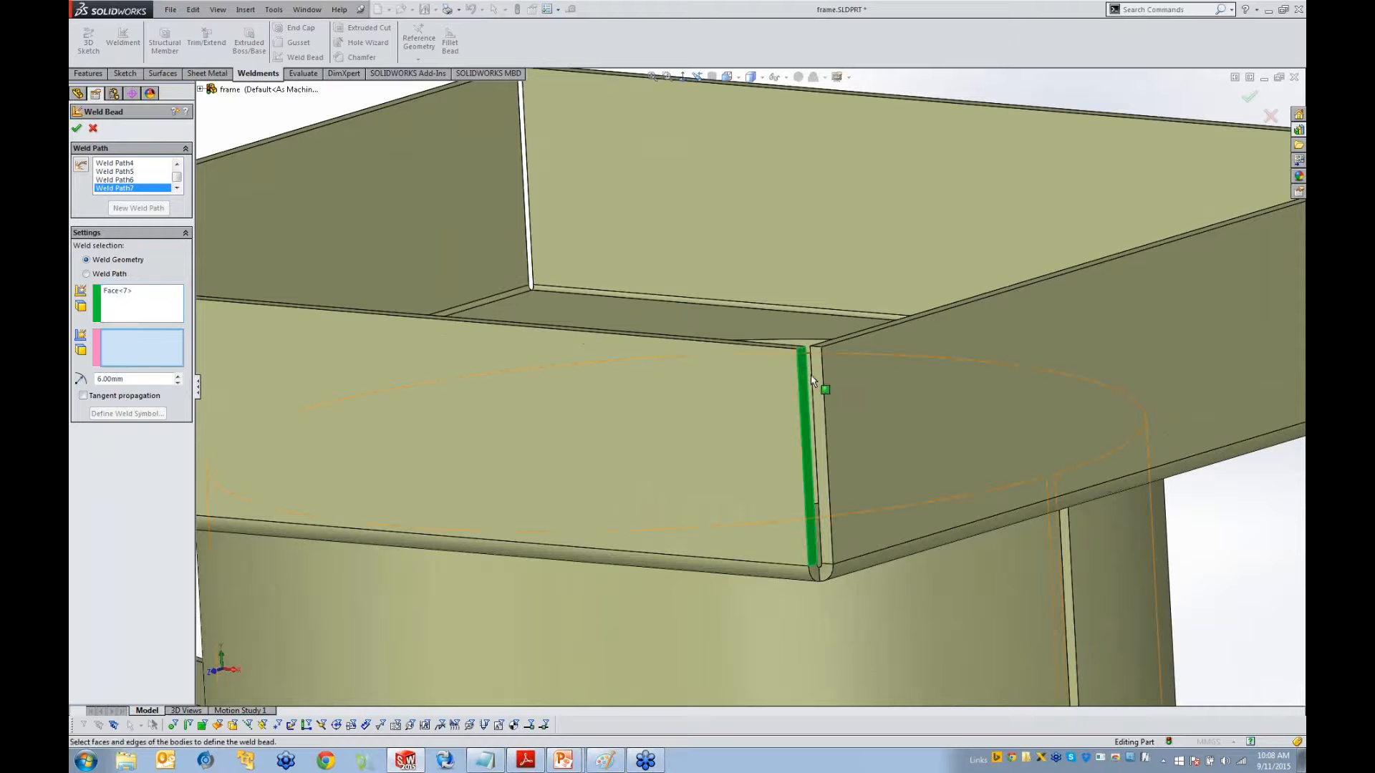
{"action": "left_click", "coordinate": [819, 386]}
{"action": "left_click", "coordinate": [77, 128]}
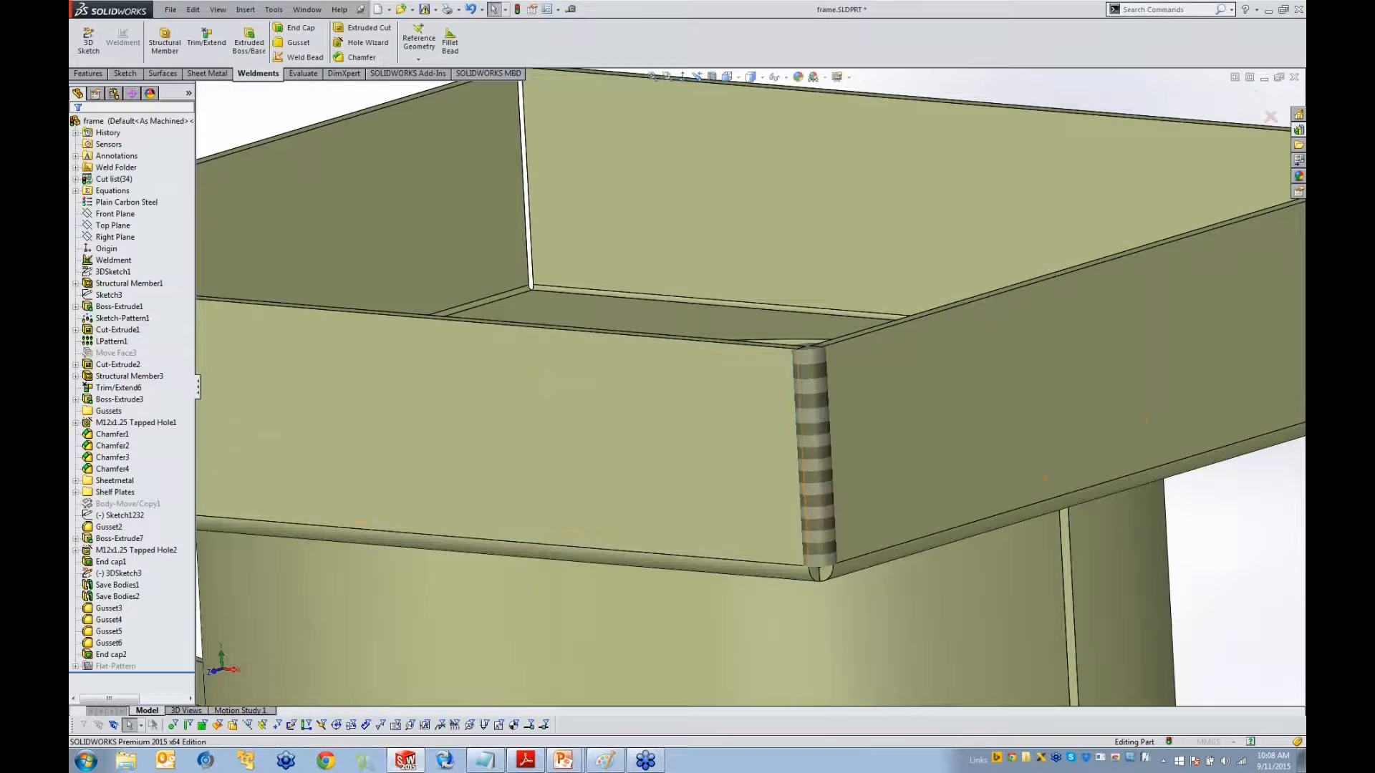
Start another weld bead using the Weld Path selection and define a 6 mm path along the rolled cylinder's vertical seam edge
{"action": "left_click", "coordinate": [303, 58]}
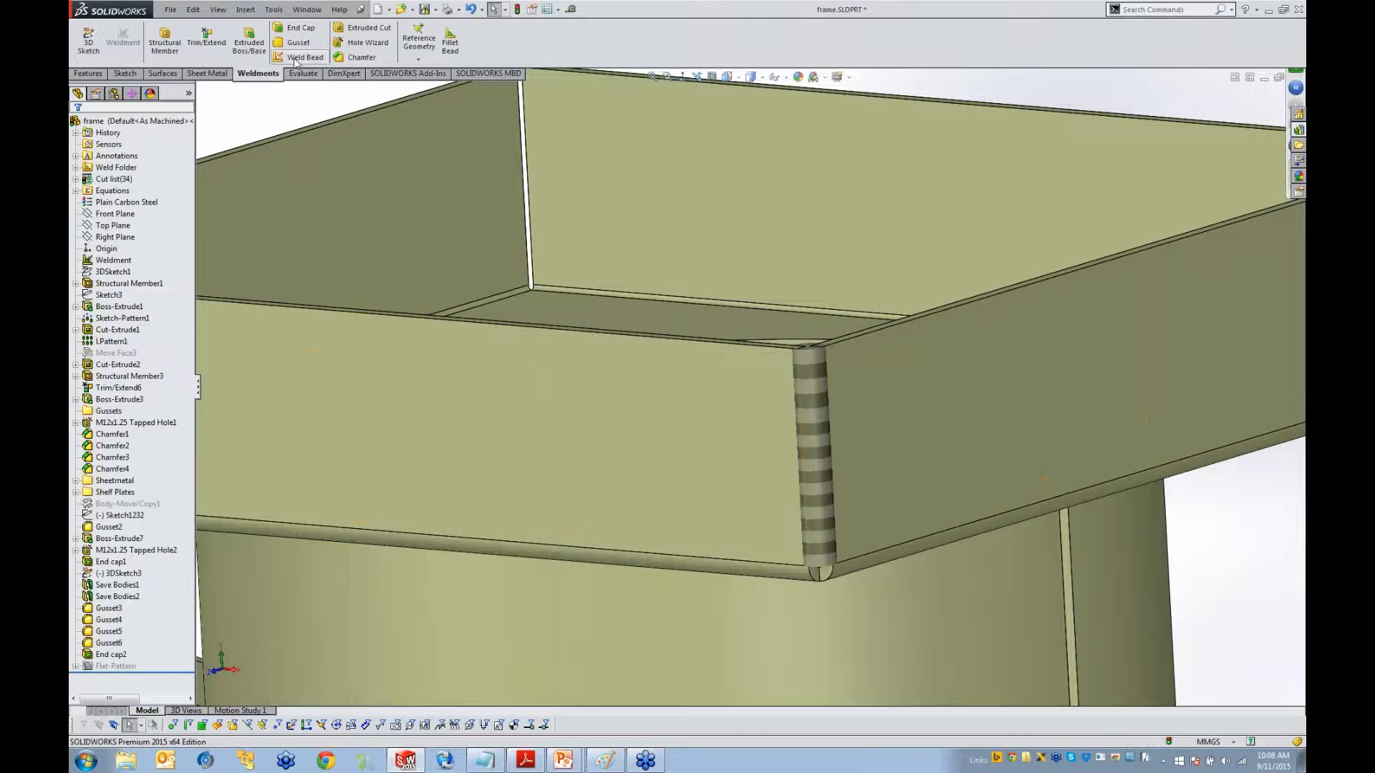
{"action": "scroll", "coordinate": [951, 442], "scroll_direction": "up", "scroll_amount": 4}
{"action": "middle_click_drag", "start_coordinate": [952, 442], "coordinate": [748, 401], "text": "ctrl"}
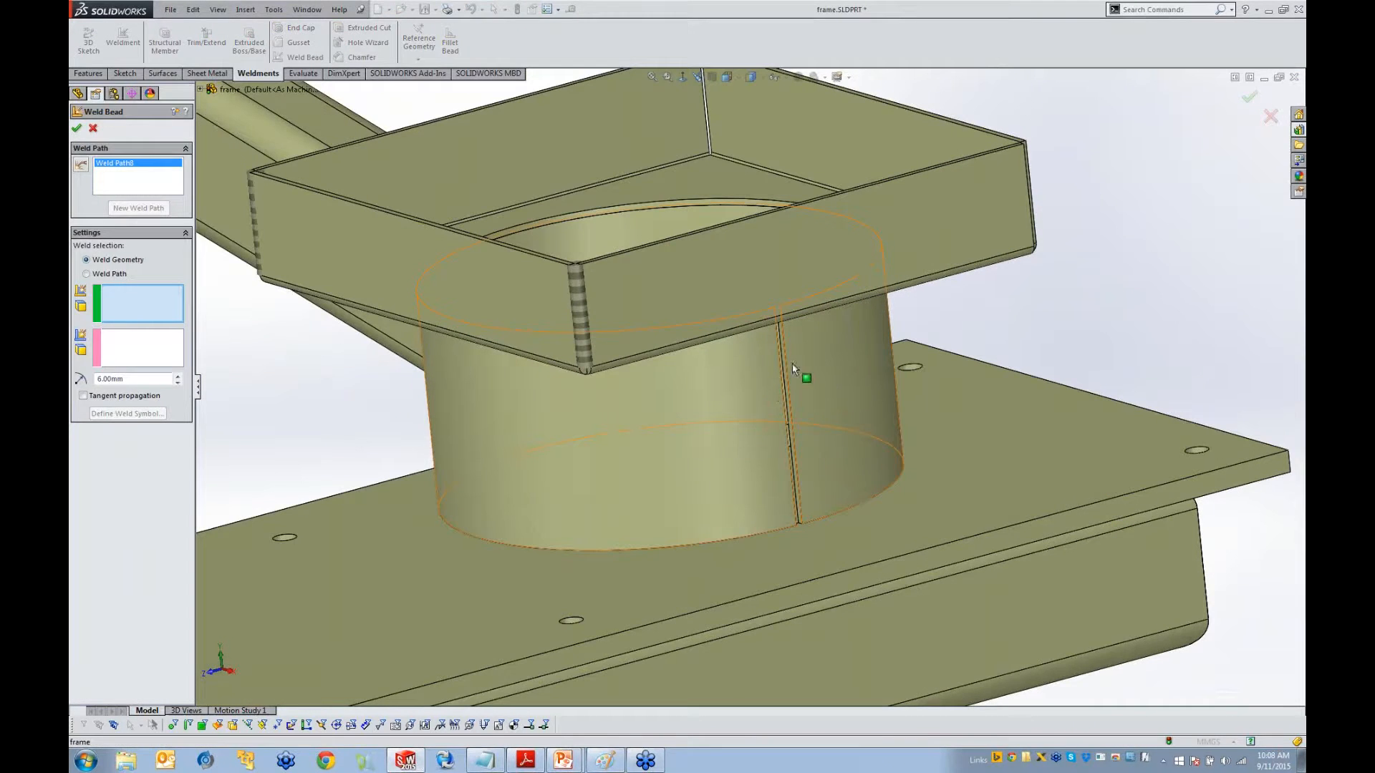
{"action": "left_click", "coordinate": [87, 274]}
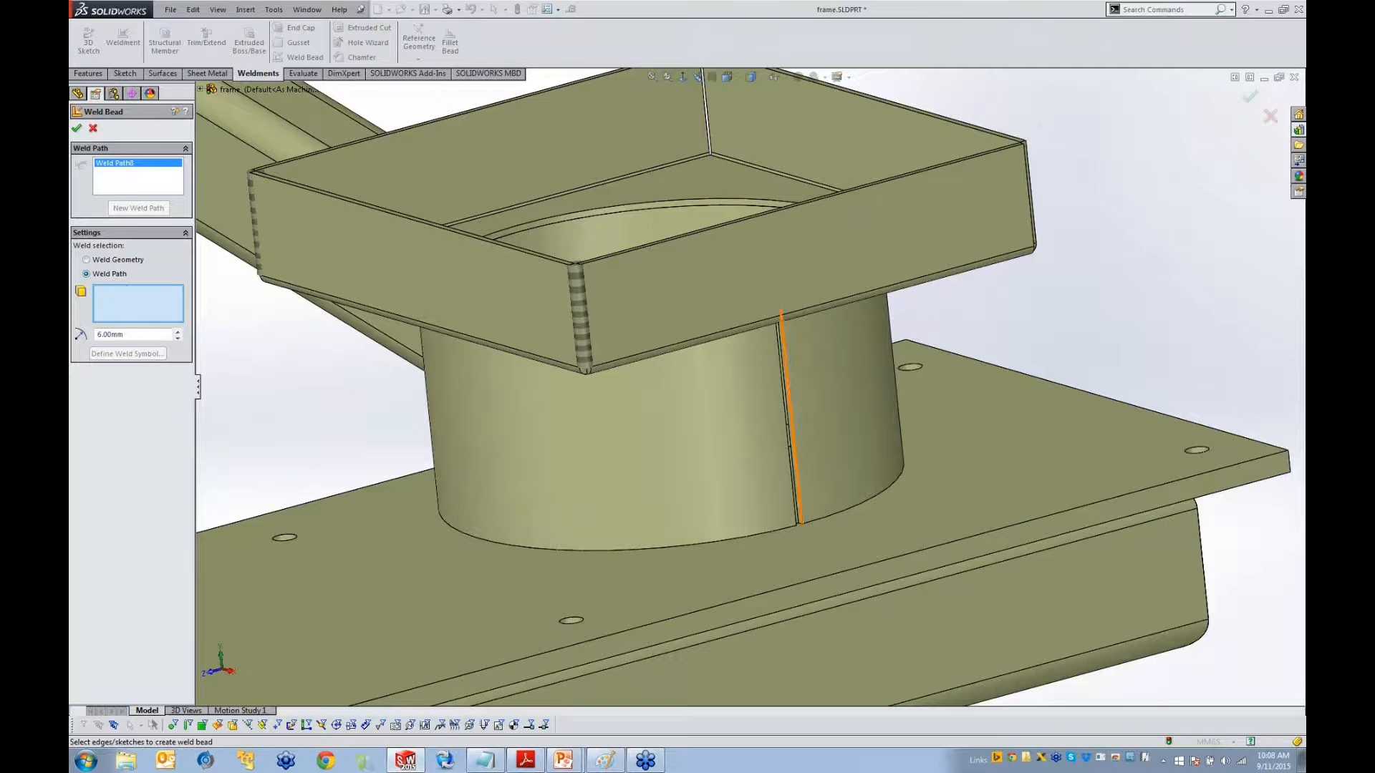
{"action": "scroll", "coordinate": [773, 358], "scroll_direction": "down", "scroll_amount": 4}
{"action": "left_click", "coordinate": [782, 444]}
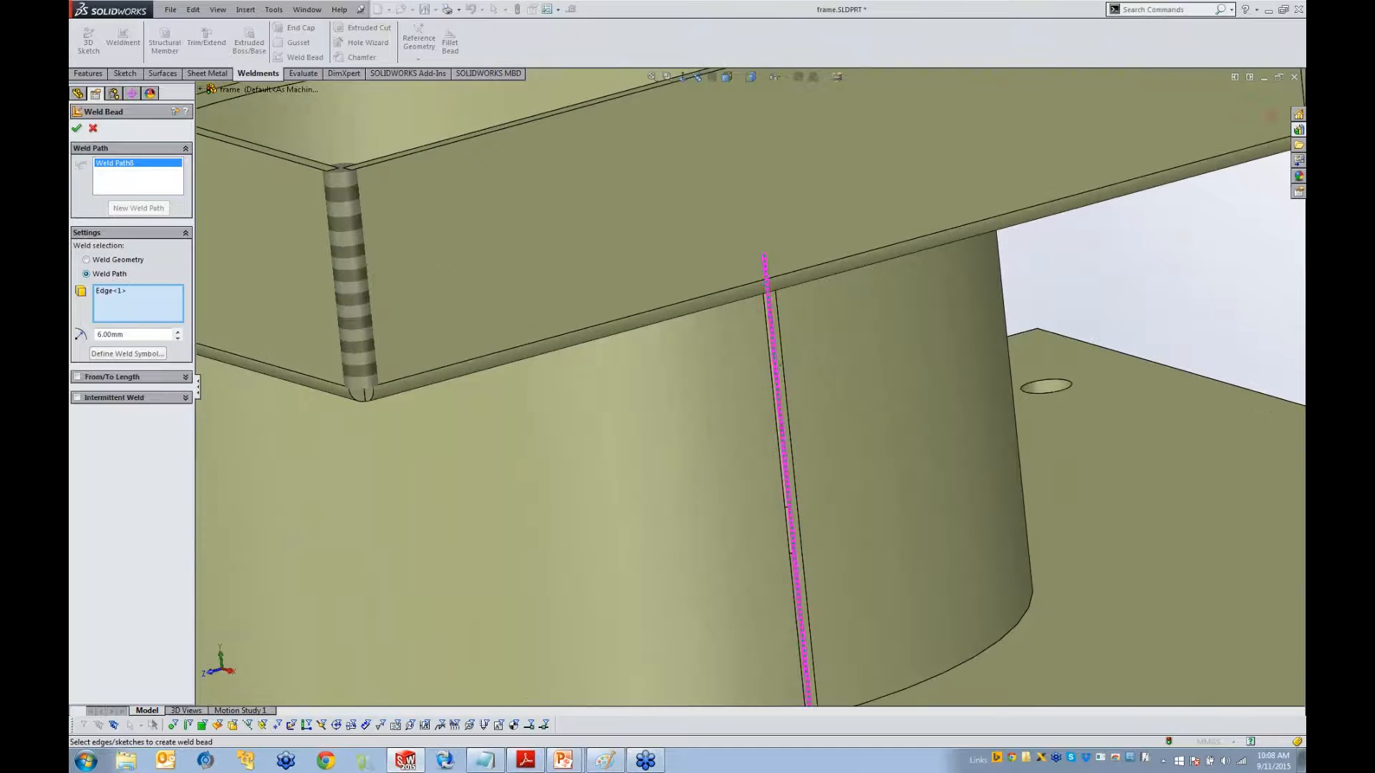
Add a 6 mm weld path along the two joining edges of the horizontal gusset beside the mounting plate with holes
{"action": "scroll", "coordinate": [815, 434], "scroll_direction": "up", "scroll_amount": 5}
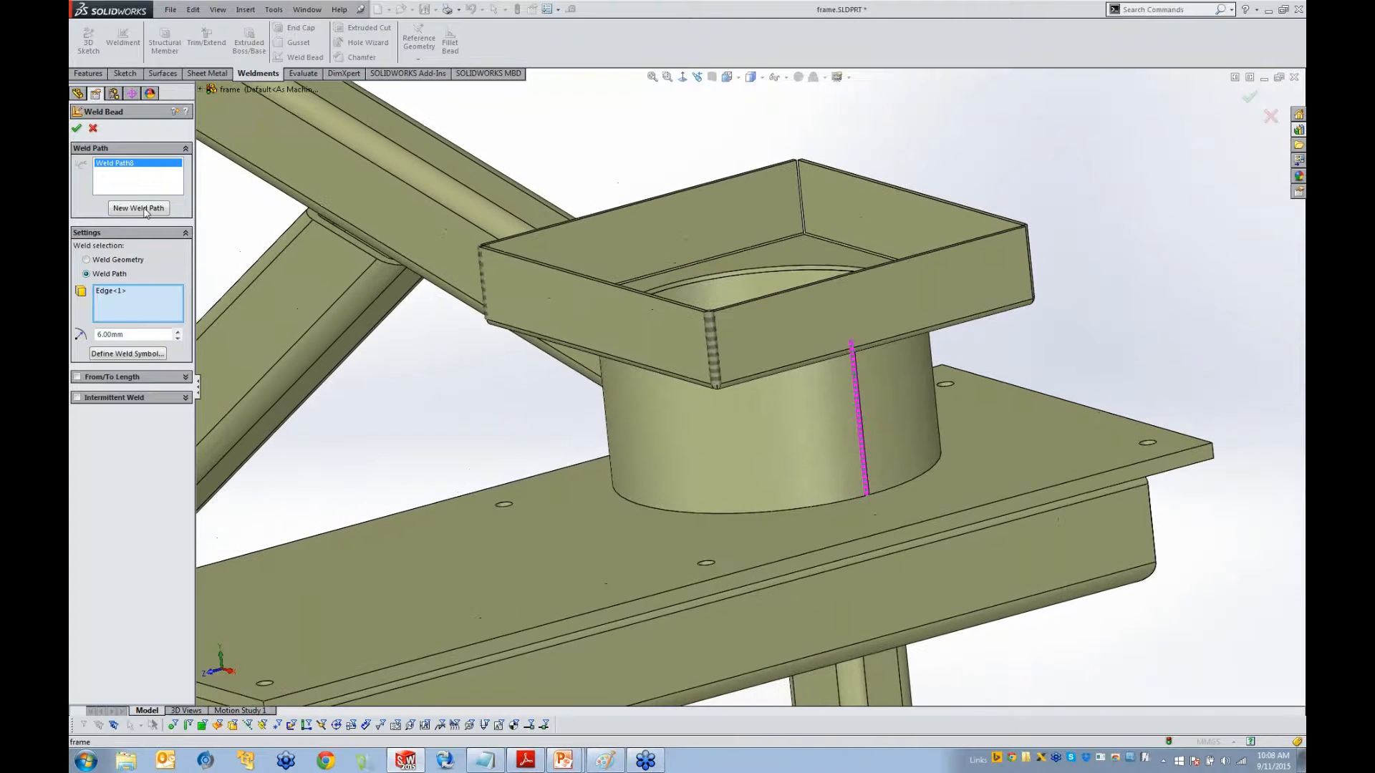
{"action": "left_click", "coordinate": [143, 208]}
{"action": "scroll", "coordinate": [624, 367], "scroll_direction": "up", "scroll_amount": 5}
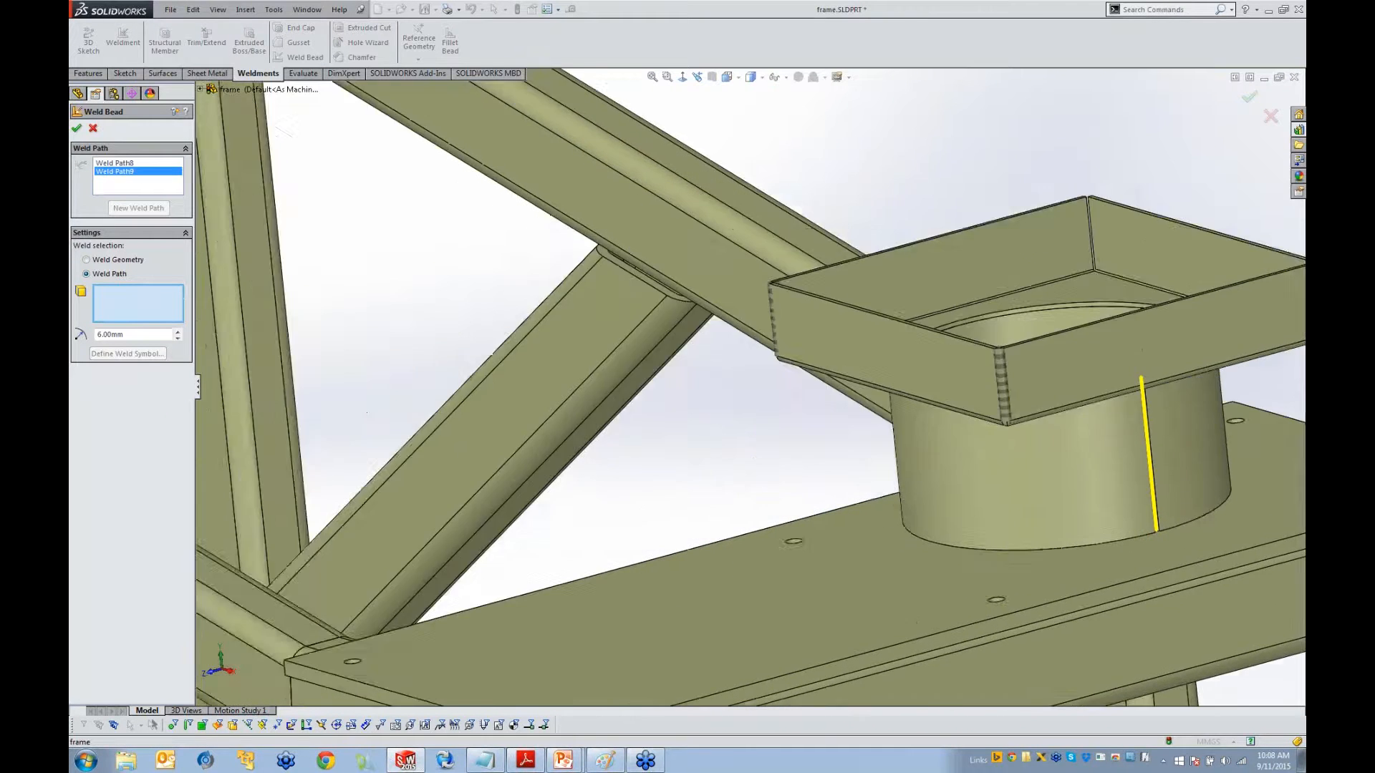
{"action": "scroll", "coordinate": [564, 430], "scroll_direction": "down", "scroll_amount": 6}
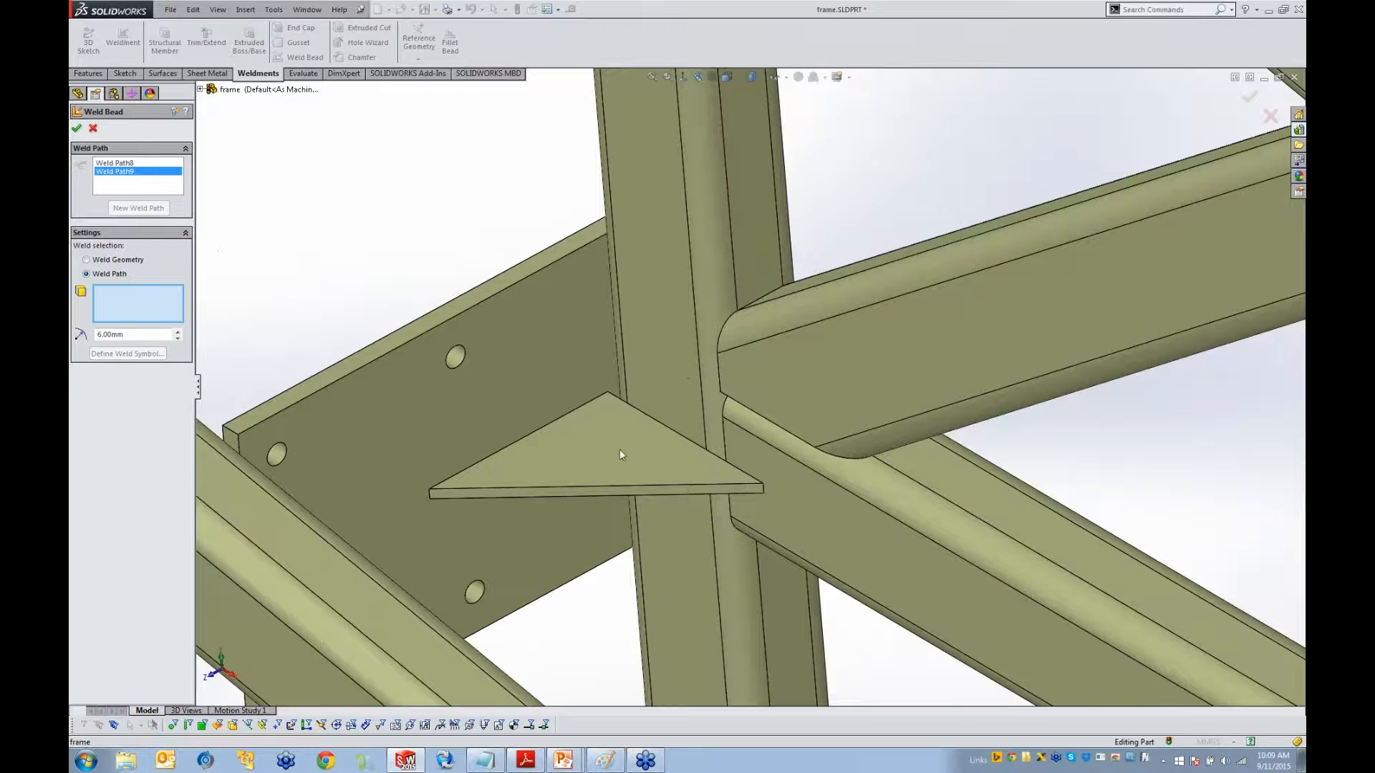
{"action": "left_click", "coordinate": [524, 439]}
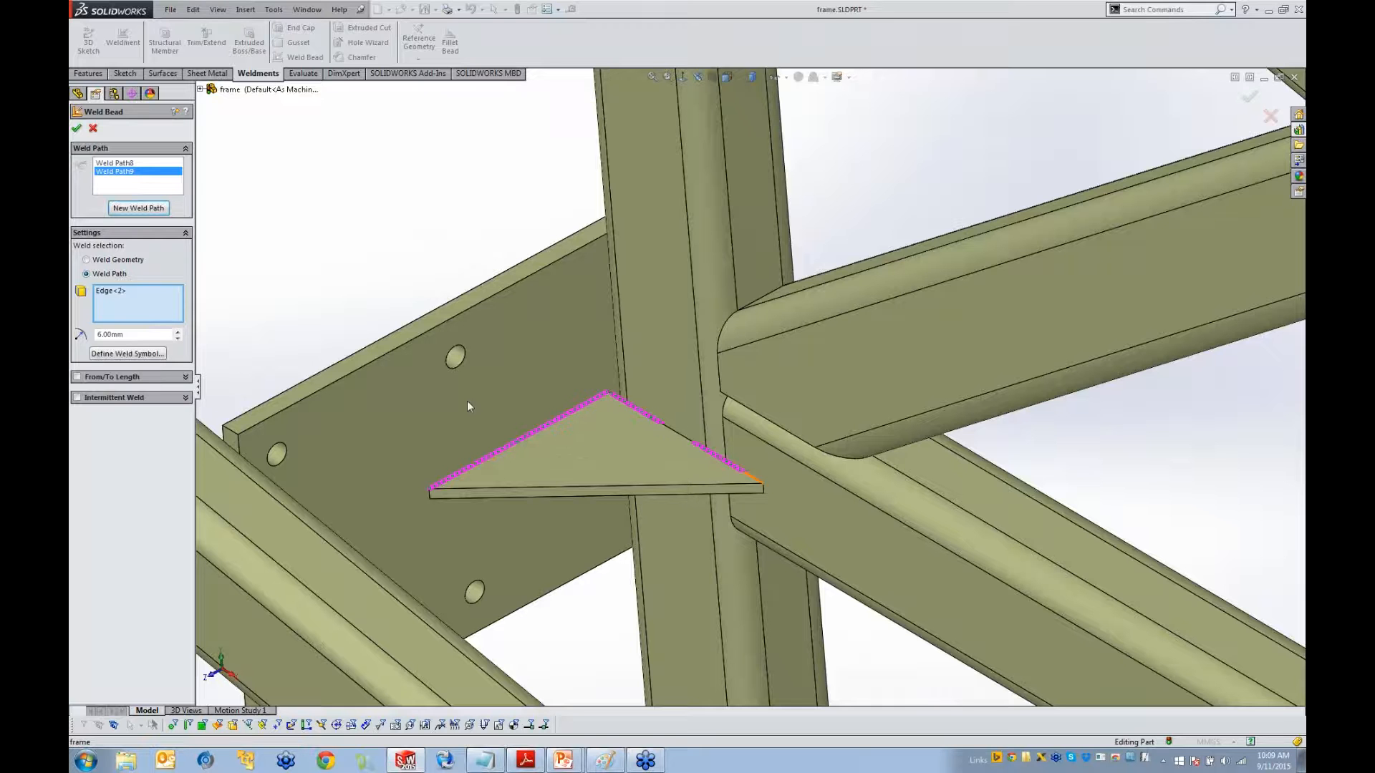
Create the seam and gusset weld beads, proceeding without the empty extra weld path
{"action": "left_click", "coordinate": [137, 209]}
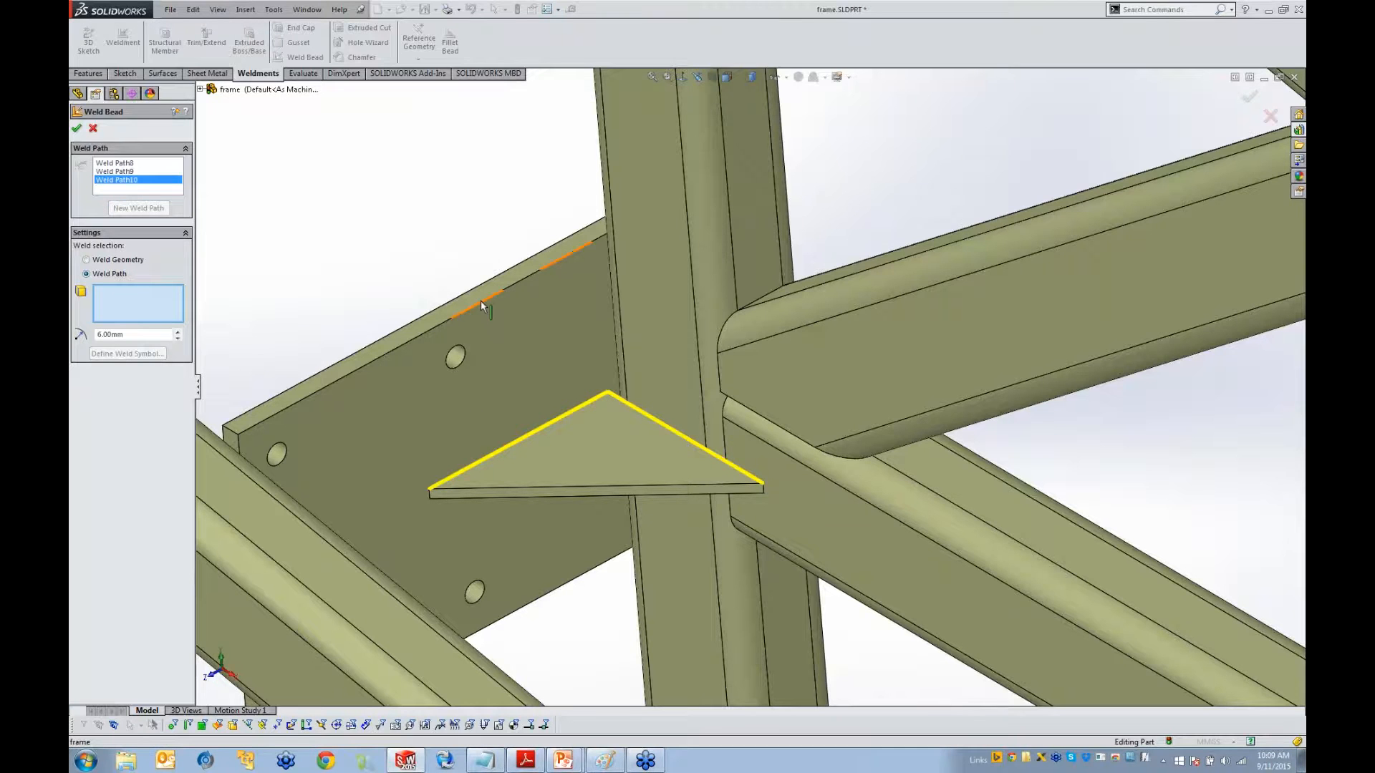
{"action": "scroll", "coordinate": [499, 305], "scroll_direction": "up", "scroll_amount": 5}
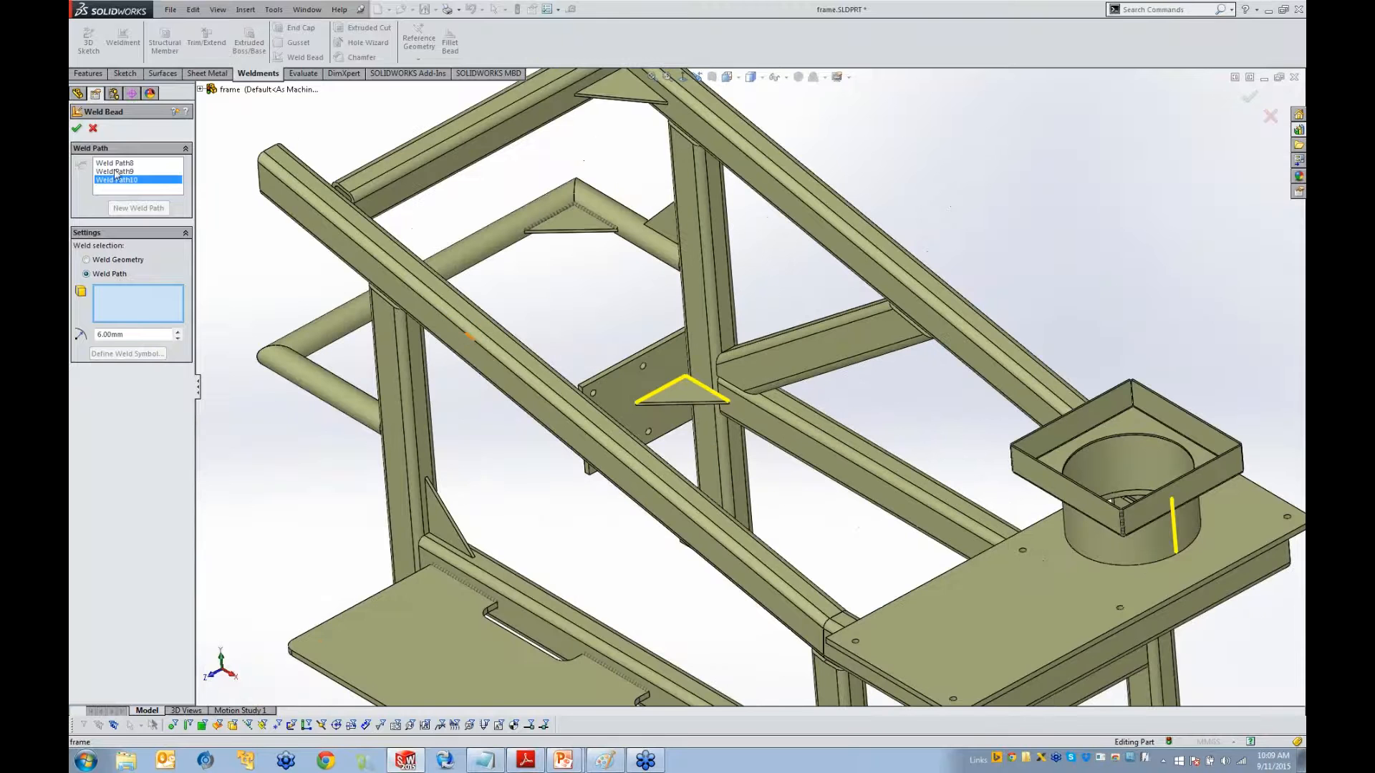
{"action": "left_click", "coordinate": [78, 129]}
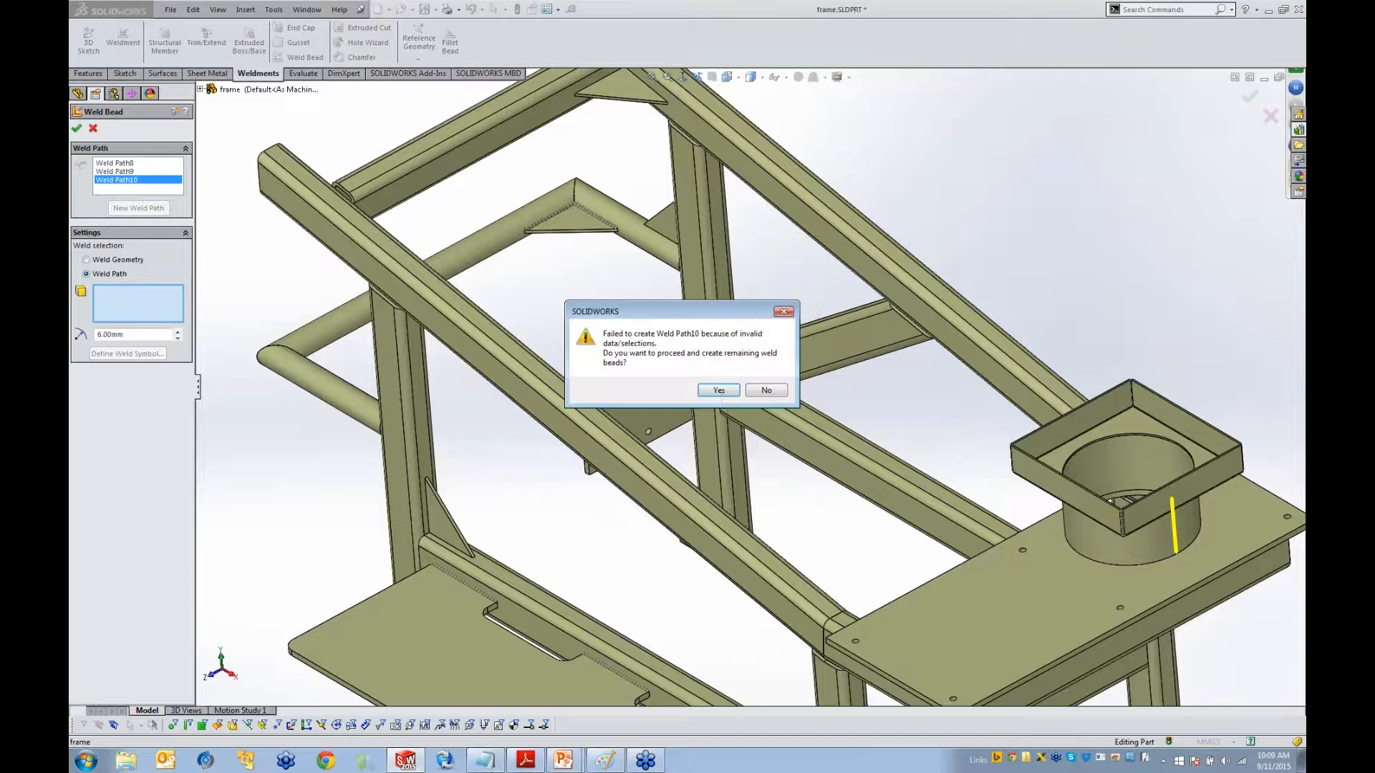
{"action": "left_click", "coordinate": [718, 390]}
{"action": "middle_click_drag", "start_coordinate": [724, 377], "coordinate": [648, 358], "text": "ctrl"}
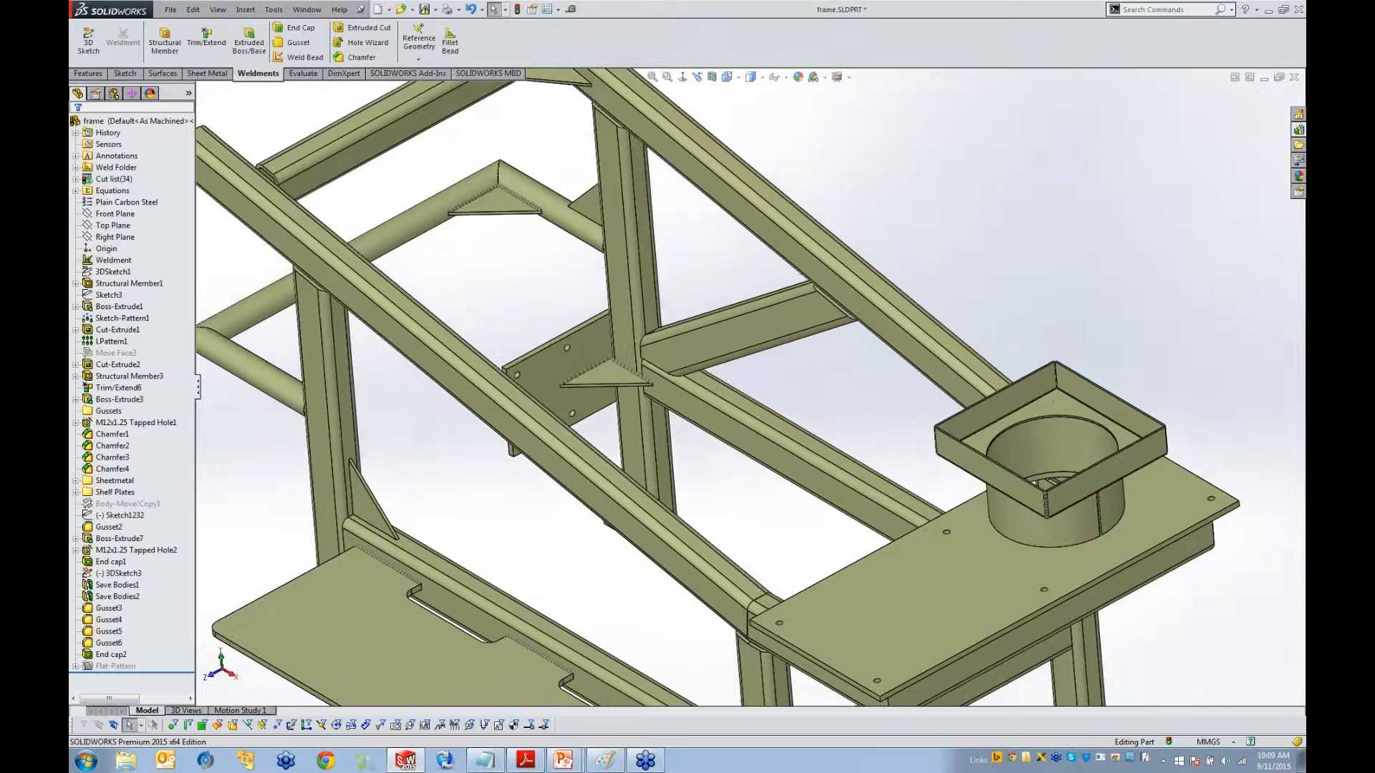
{"action": "middle_click_drag", "start_coordinate": [689, 224], "coordinate": [680, 225], "text": "ctrl"}
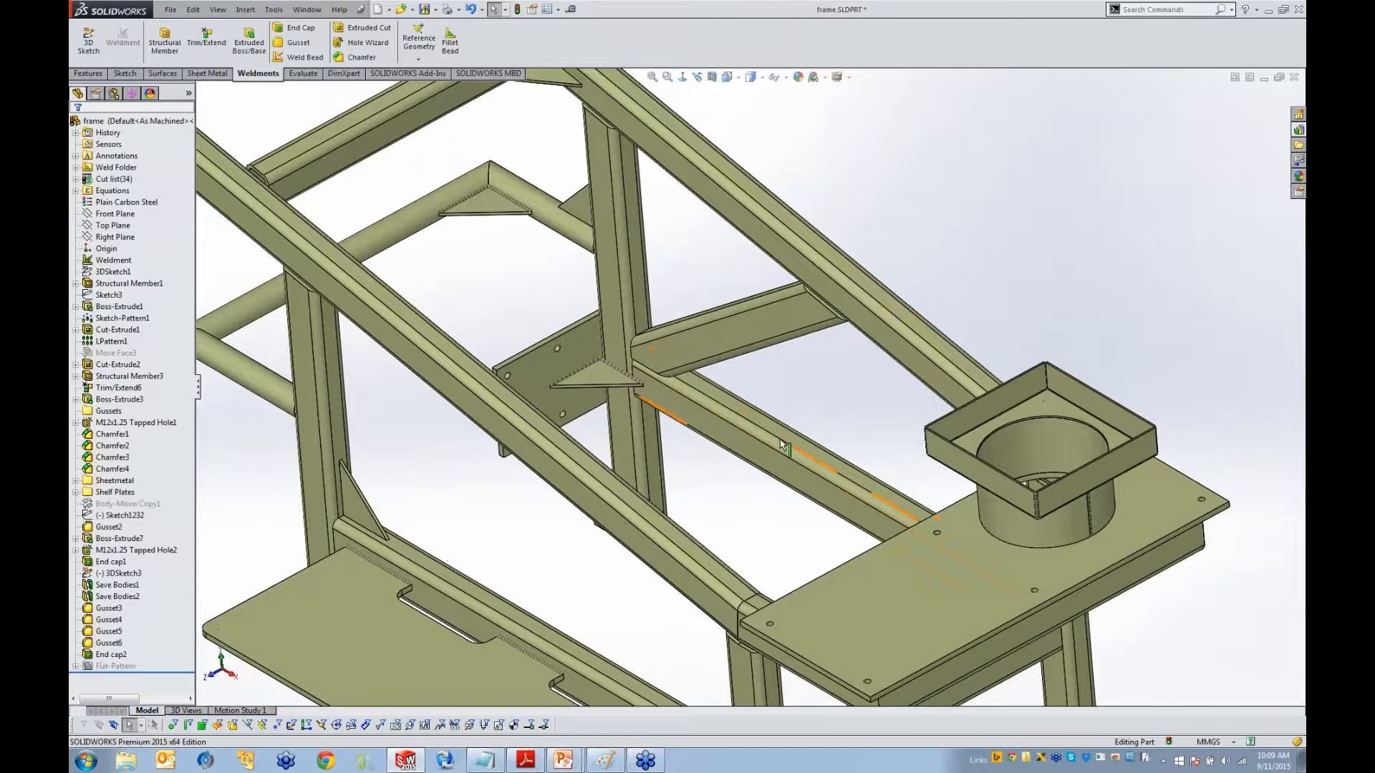
Turn on the display of sketches so the 3D sketch on the horizontal rectangular tube can be picked
{"action": "scroll", "coordinate": [783, 444], "scroll_direction": "down", "scroll_amount": 5}
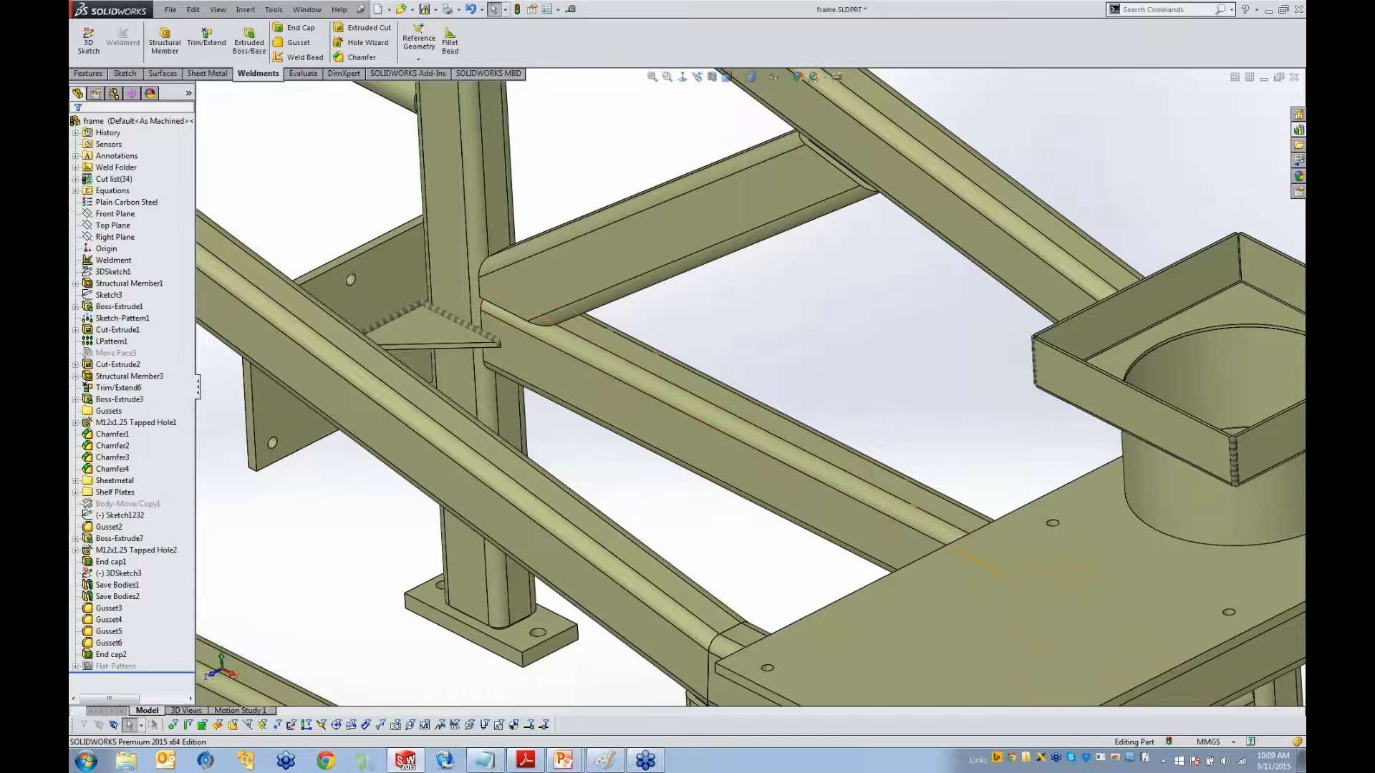
{"action": "left_click", "coordinate": [777, 77]}
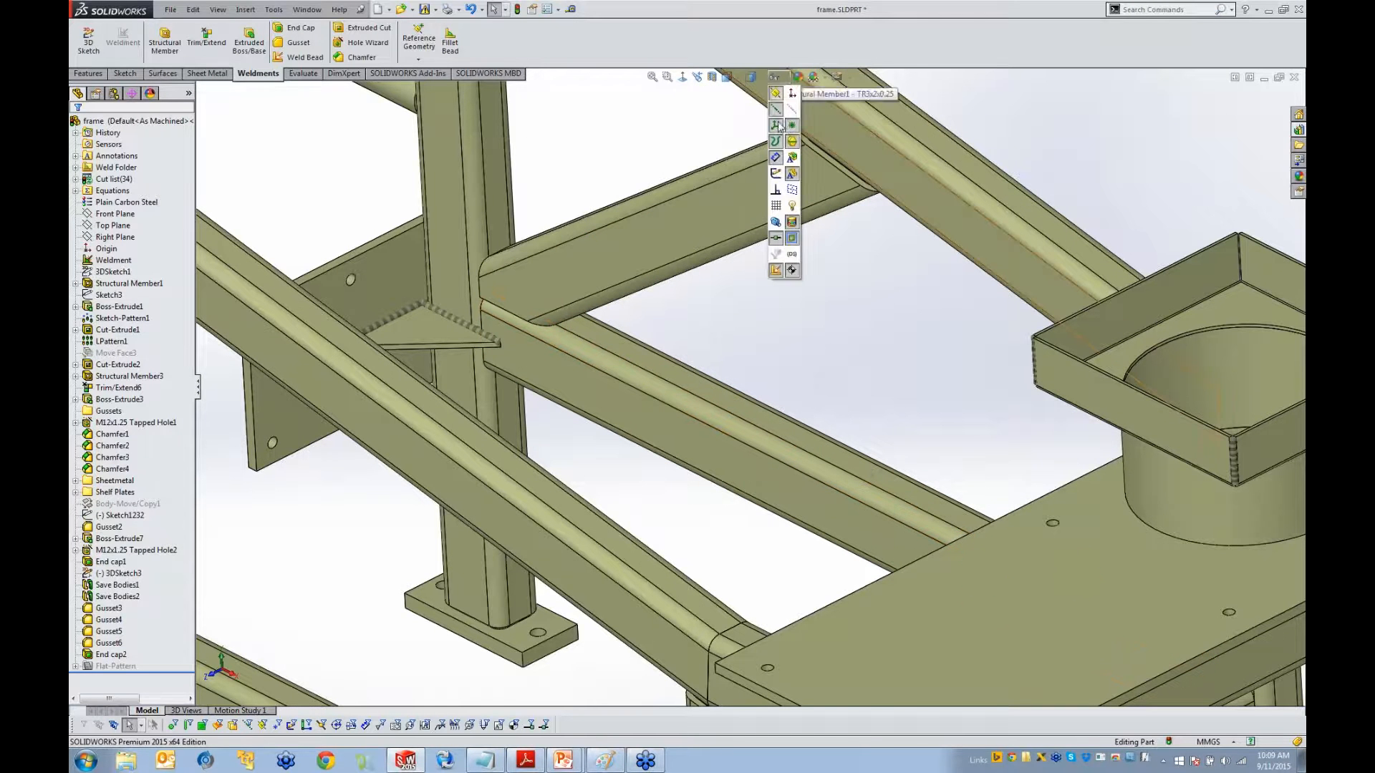
{"action": "left_click", "coordinate": [776, 173]}
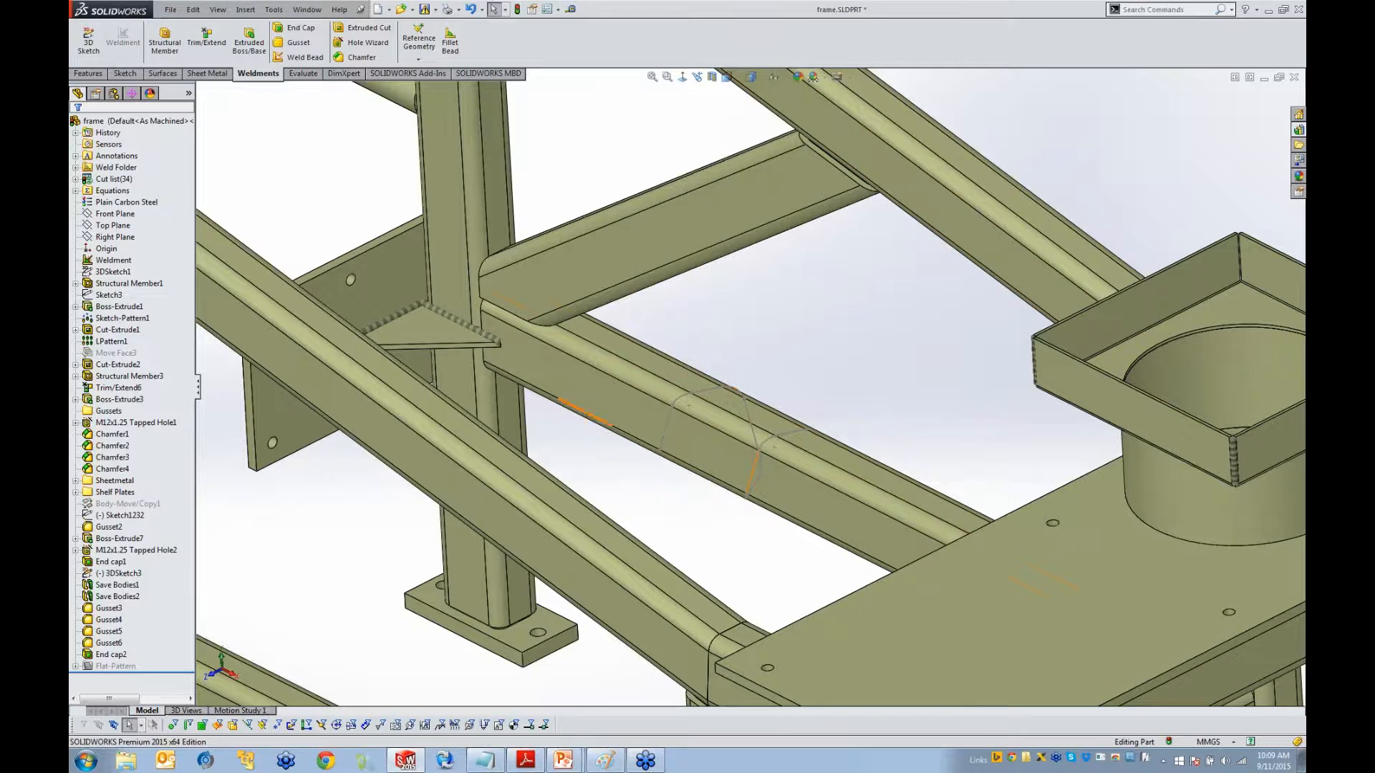
{"action": "middle_click_drag", "start_coordinate": [736, 421], "coordinate": [761, 447]}
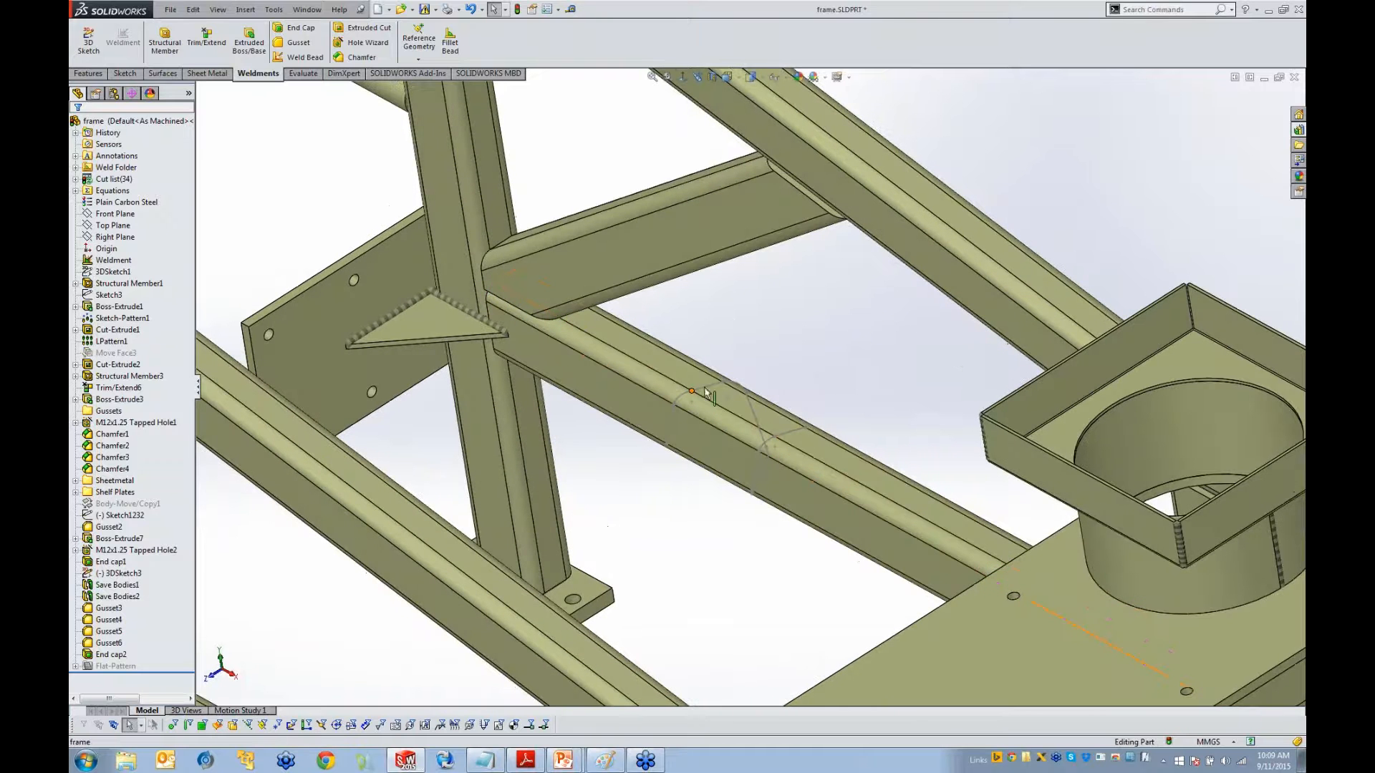
Create a 6 mm weld bead along 3DSketch3 on the horizontal tube, using the Weld Path selection
{"action": "left_click", "coordinate": [299, 58]}
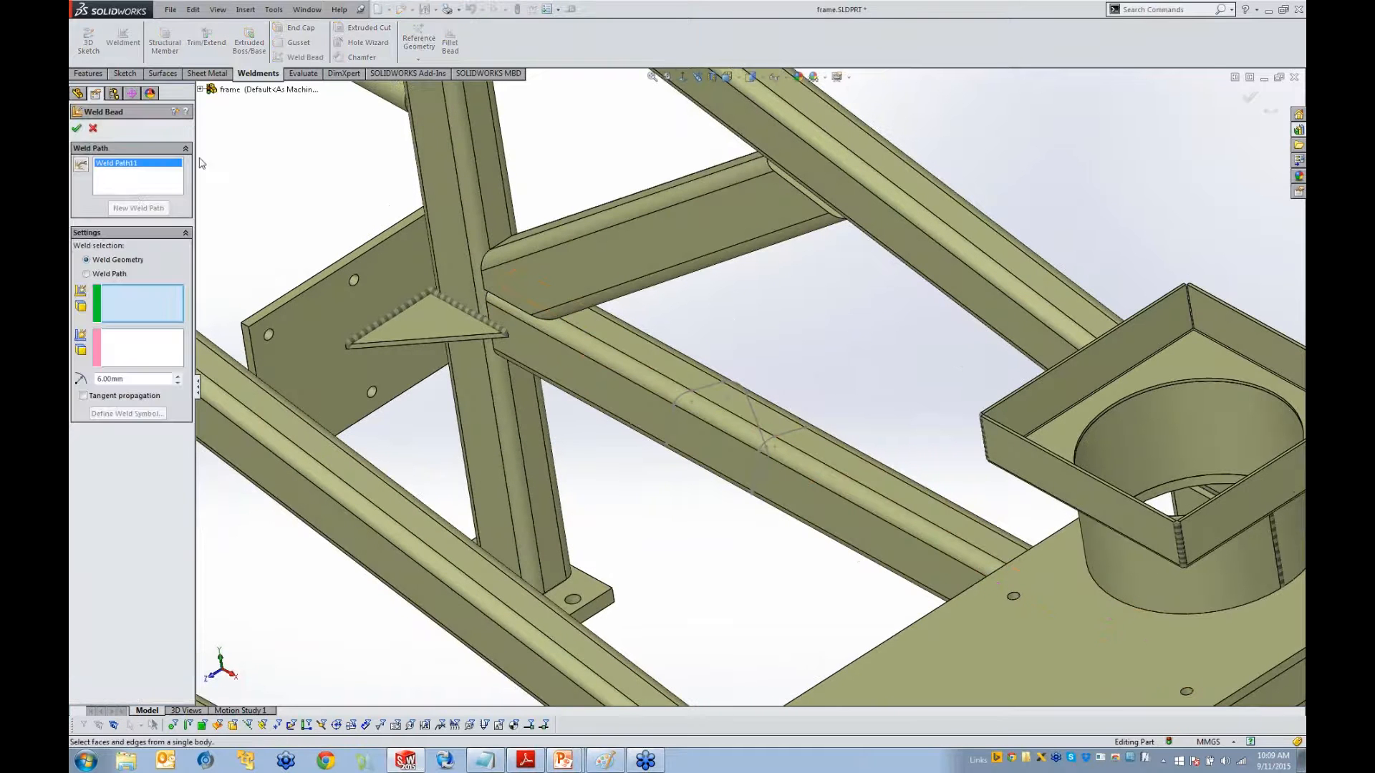
{"action": "left_click", "coordinate": [108, 275]}
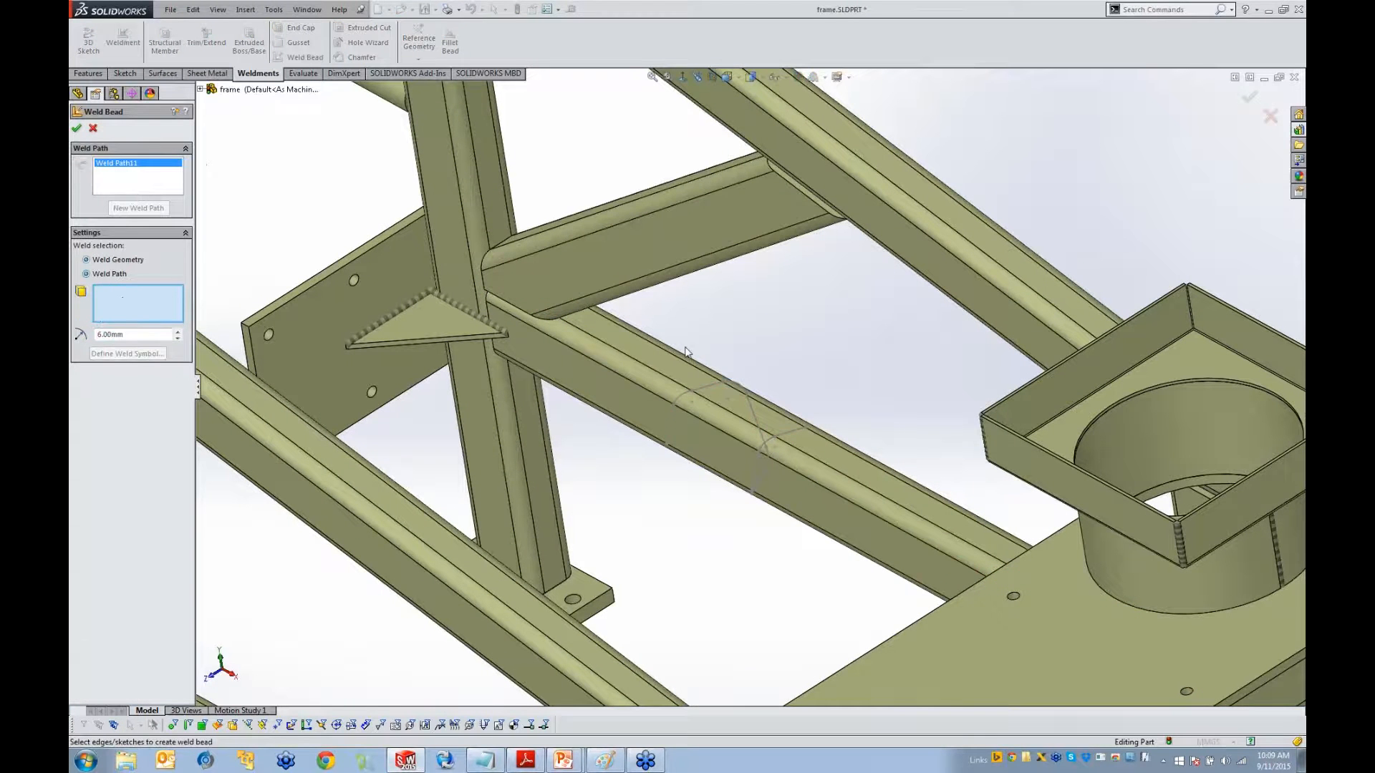
{"action": "left_click", "coordinate": [698, 392]}
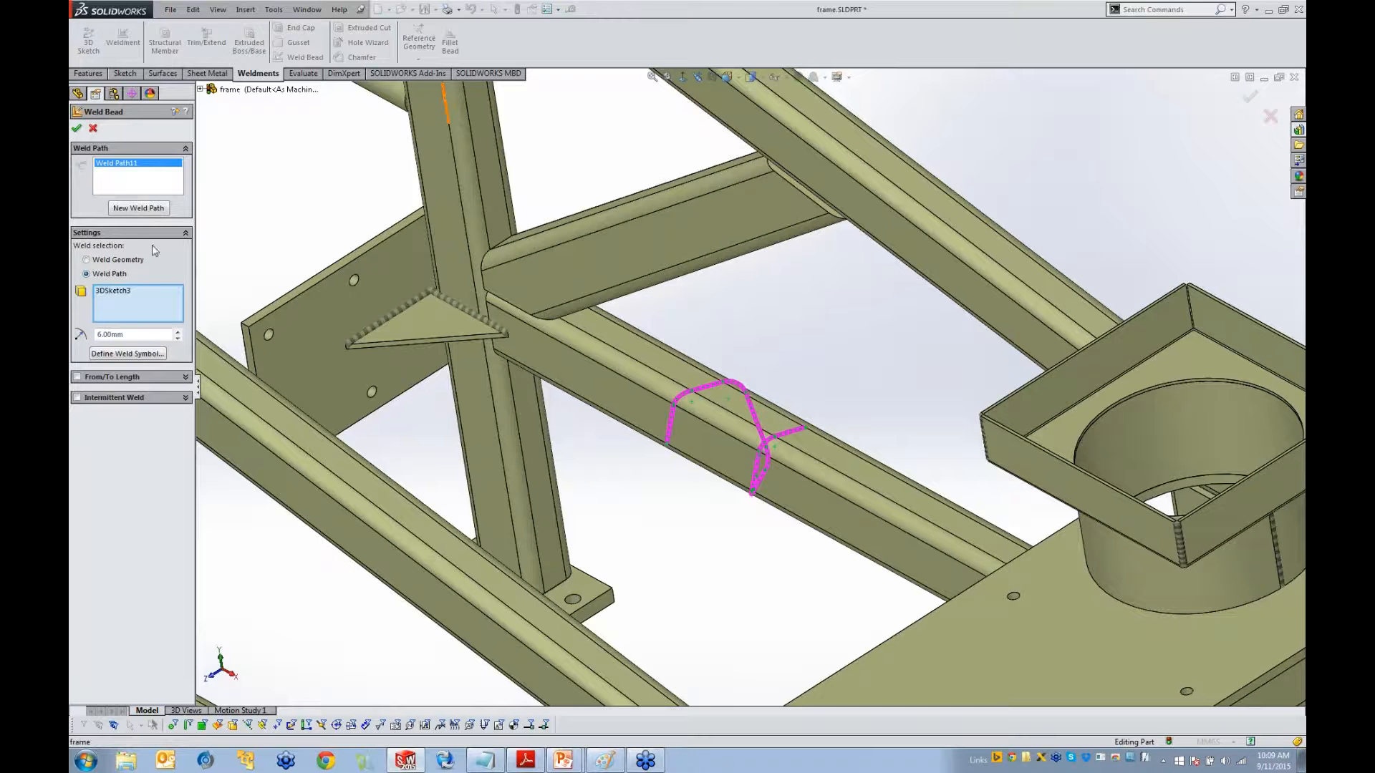
{"action": "left_click", "coordinate": [77, 129]}
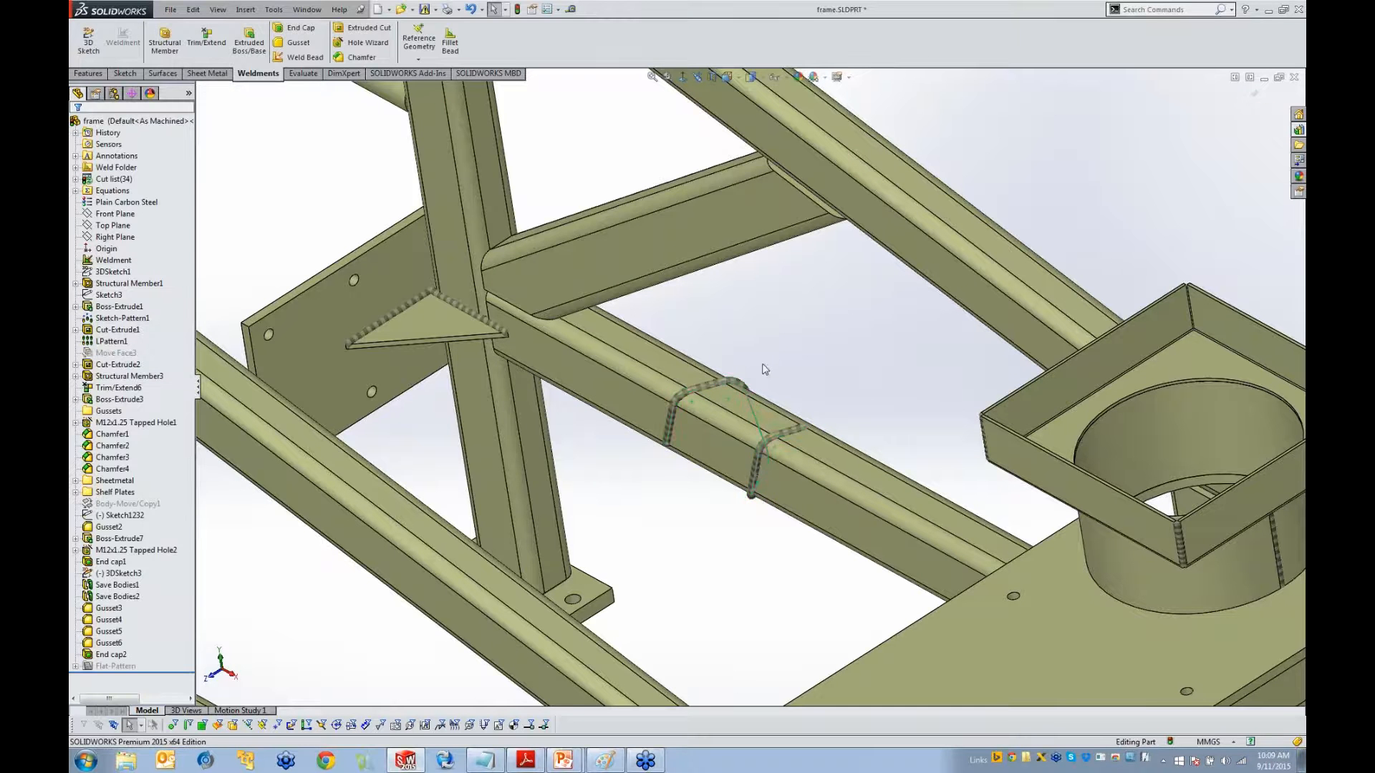
Inspect the bead wrapped around the horizontal tube and hide its 3D path sketch
{"action": "scroll", "coordinate": [711, 418], "scroll_direction": "down", "scroll_amount": 5}
{"action": "middle_click_drag", "start_coordinate": [711, 421], "coordinate": [717, 381]}
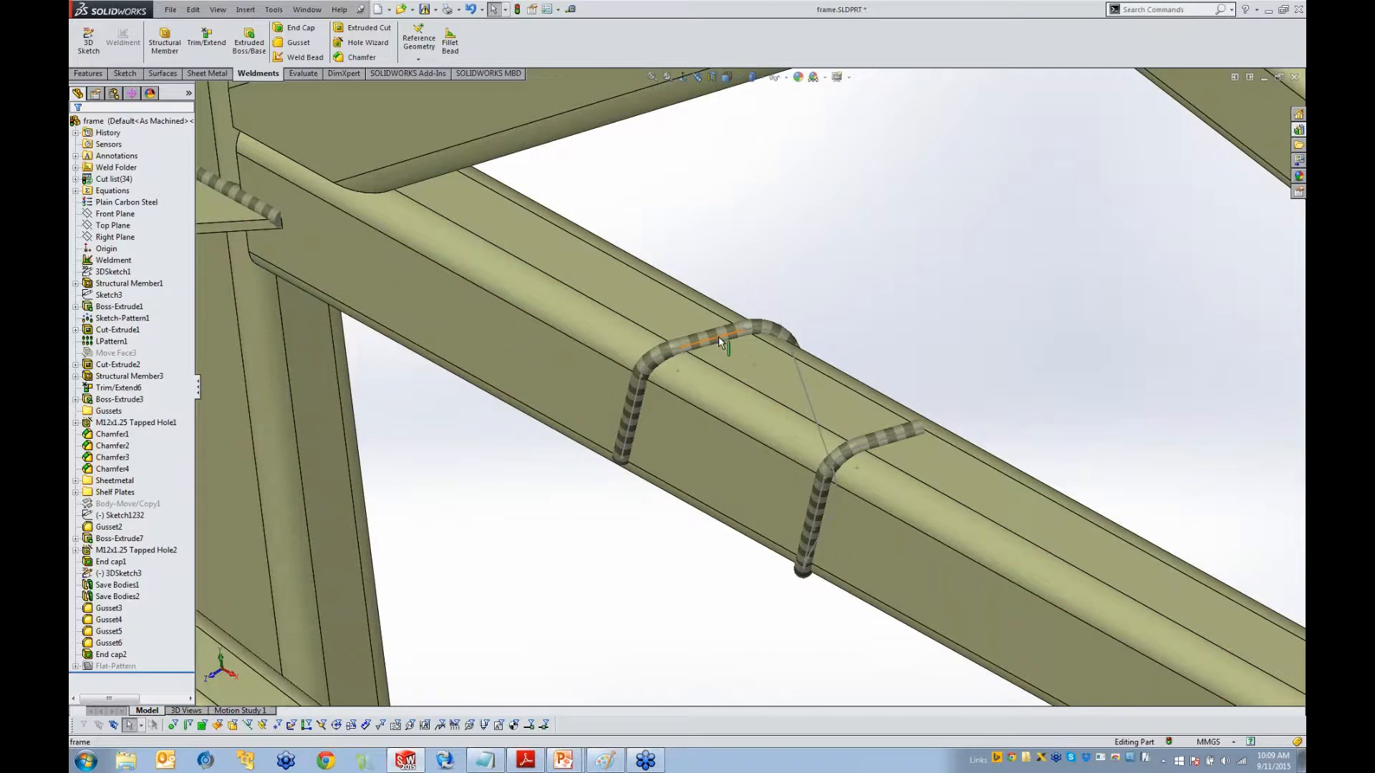
{"action": "scroll", "coordinate": [723, 350], "scroll_direction": "up", "scroll_amount": 5}
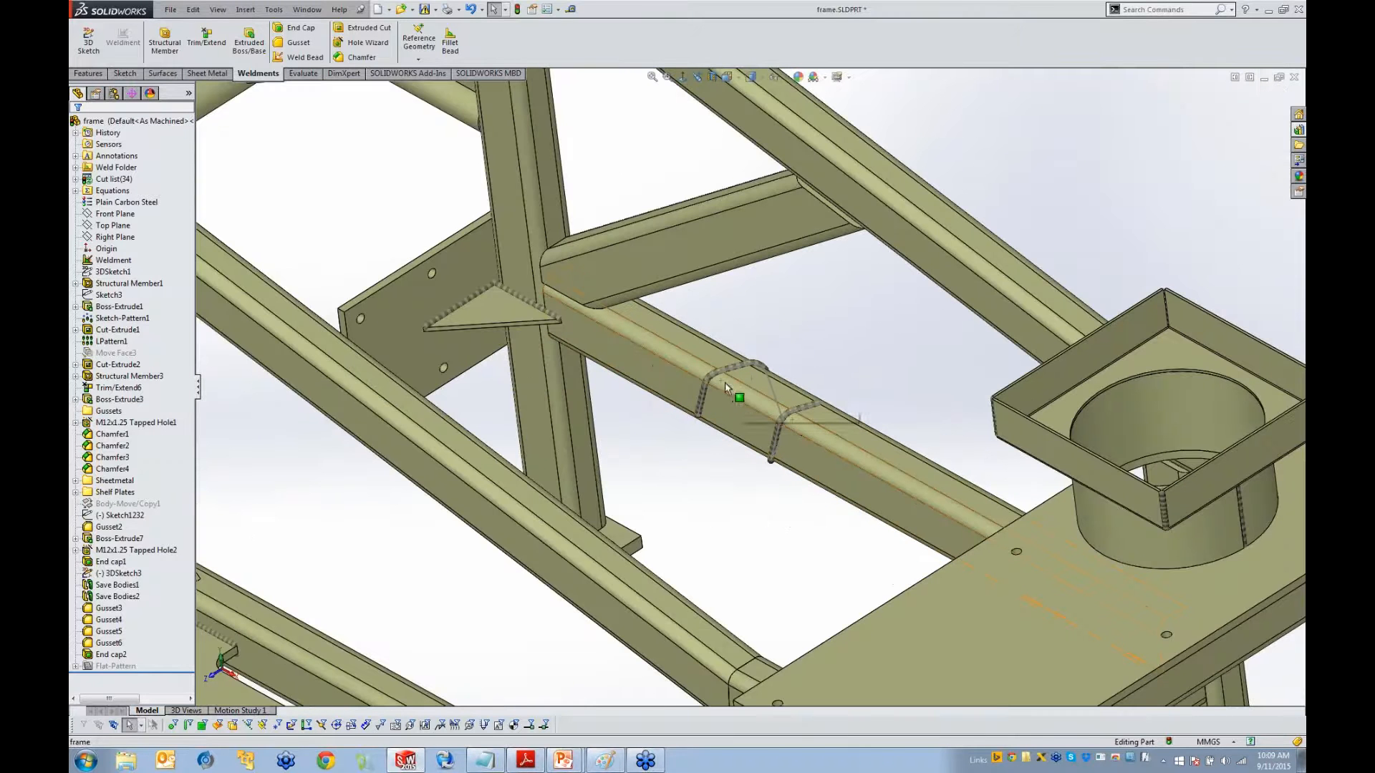
{"action": "left_click", "coordinate": [107, 573]}
{"action": "left_click", "coordinate": [105, 555]}
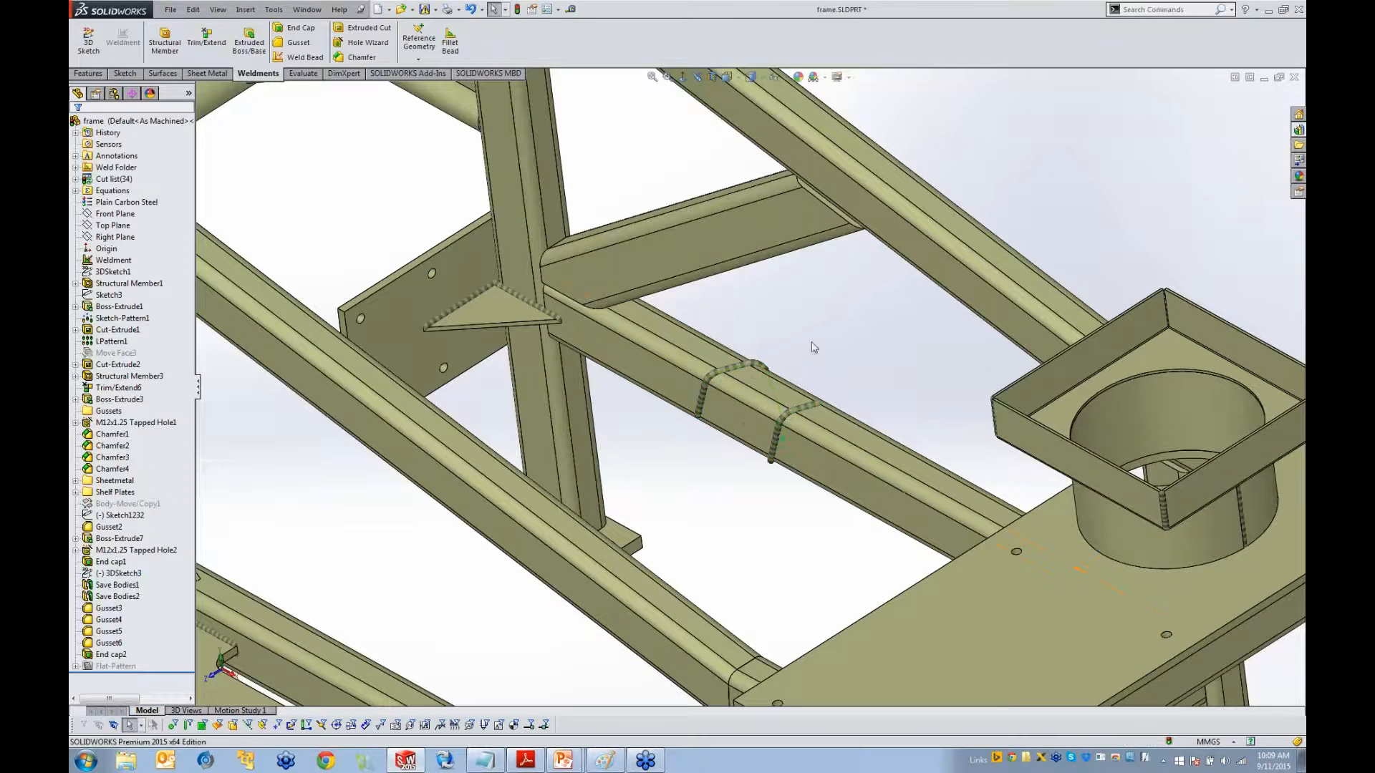
{"action": "scroll", "coordinate": [718, 382], "scroll_direction": "down", "scroll_amount": 3}
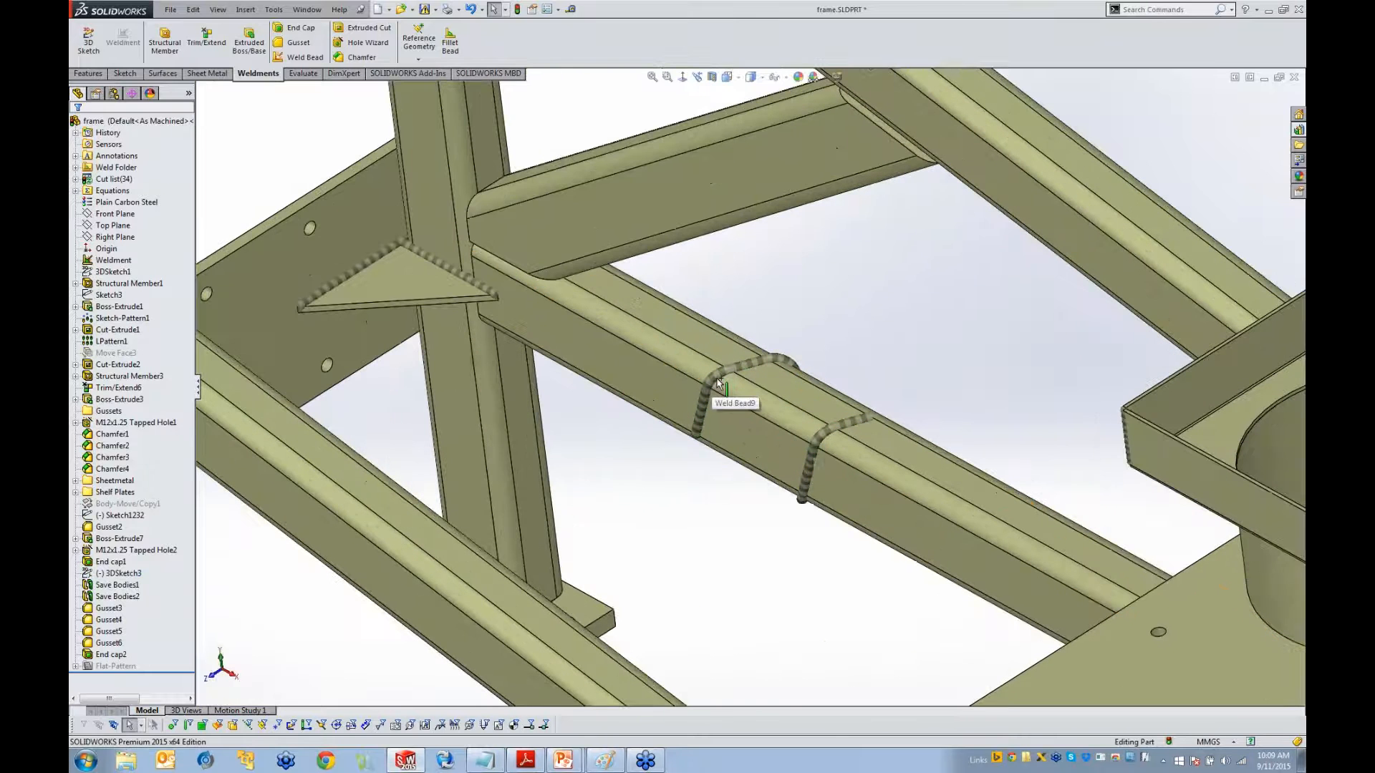
{"action": "scroll", "coordinate": [730, 399], "scroll_direction": "up", "scroll_amount": 5}
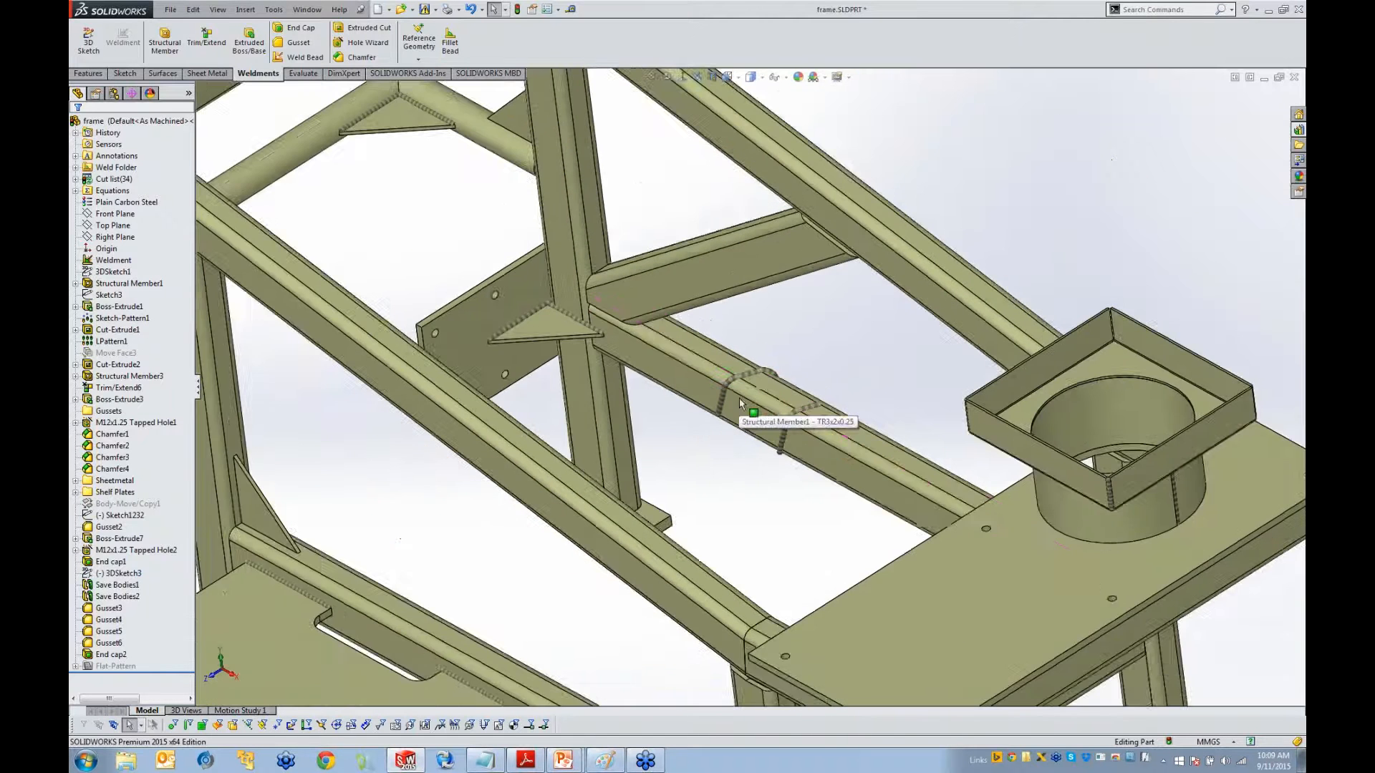
Expand the cut list and turn on its automatic updating
{"action": "middle_click_drag", "start_coordinate": [737, 403], "coordinate": [750, 390]}
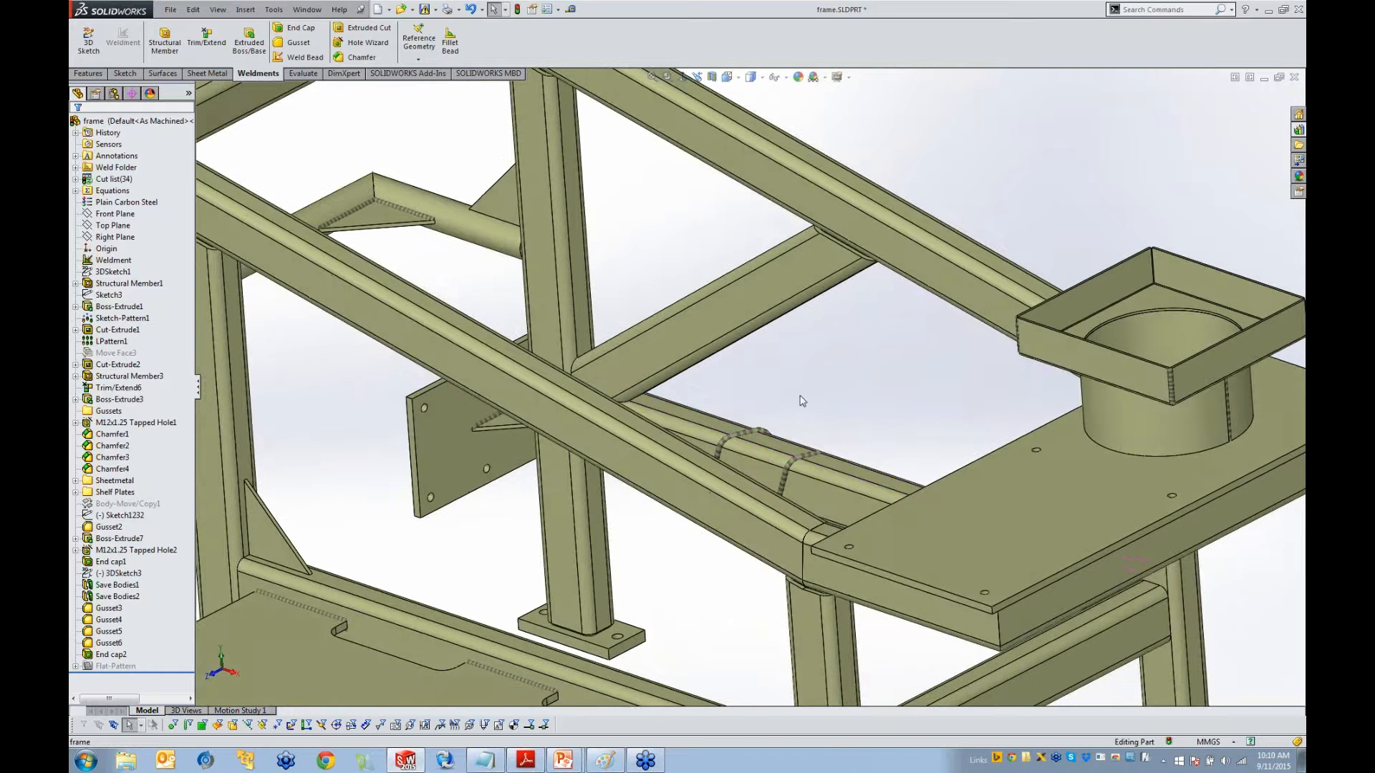
{"action": "scroll", "coordinate": [777, 393], "scroll_direction": "up", "scroll_amount": 4}
{"action": "middle_click_drag", "start_coordinate": [777, 392], "coordinate": [763, 376]}
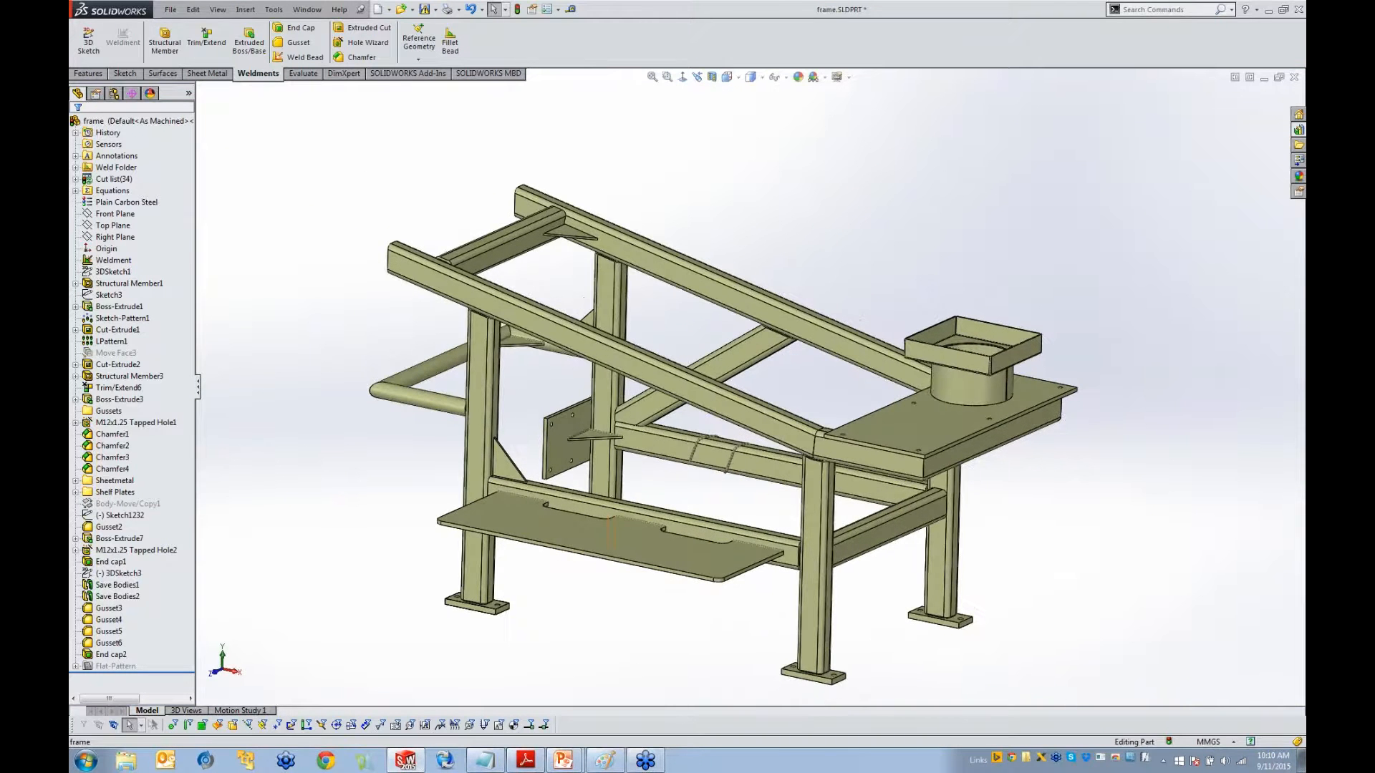
{"action": "double_click", "coordinate": [100, 180]}
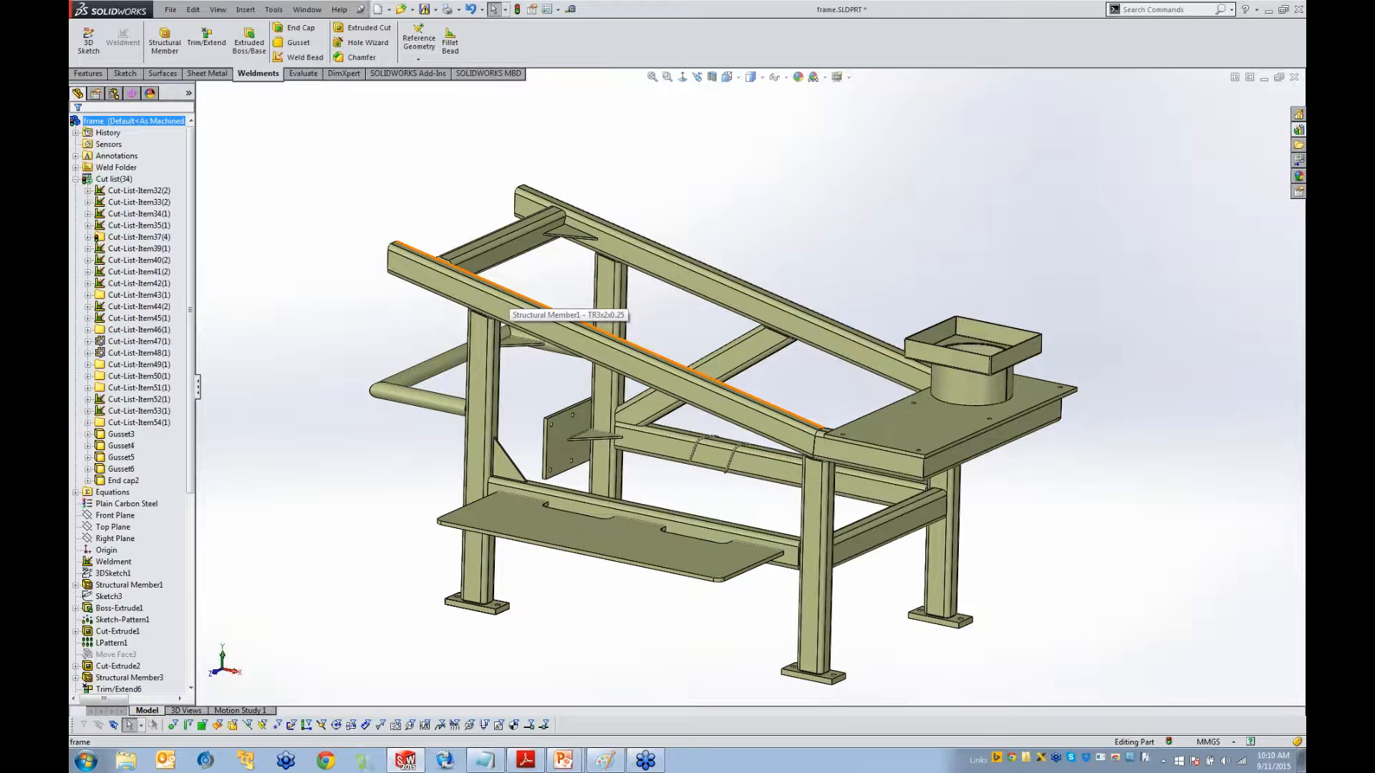
{"action": "left_click", "coordinate": [139, 423]}
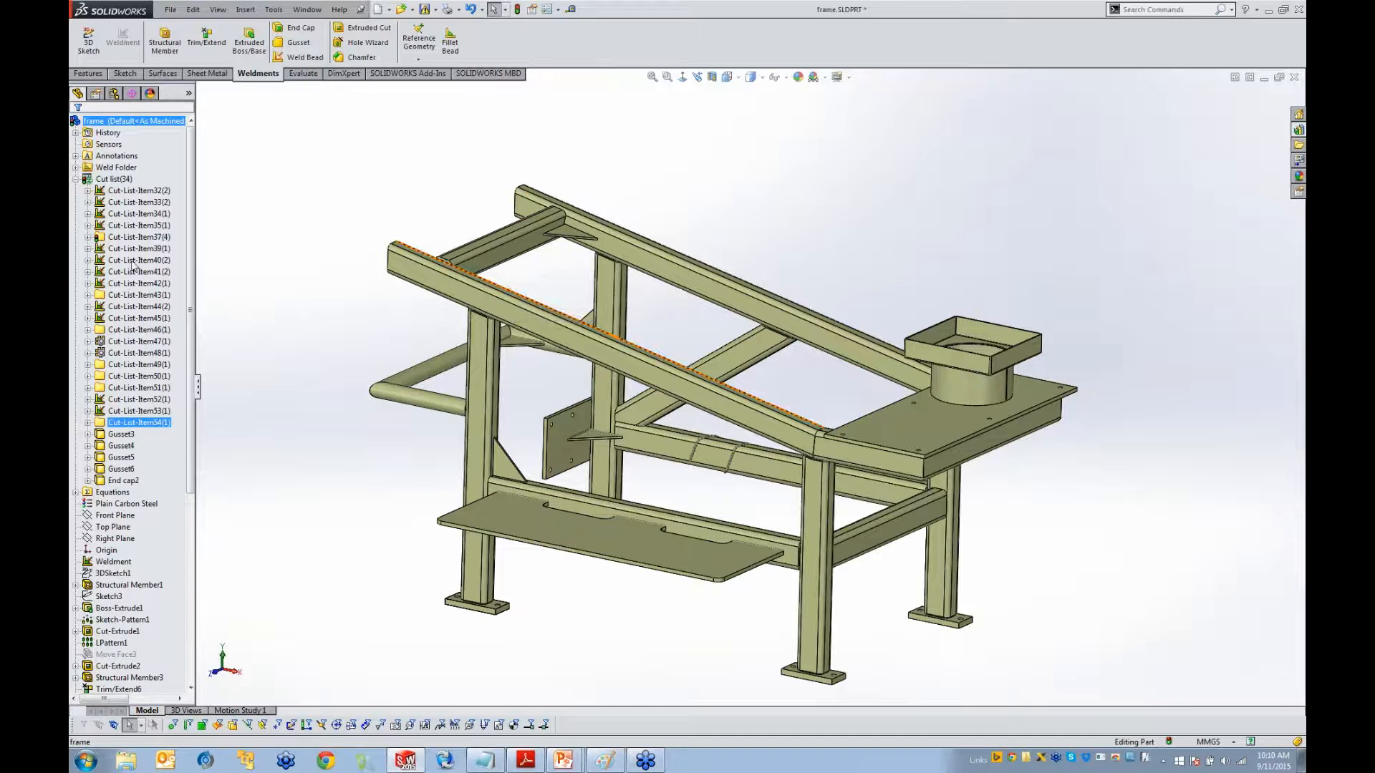
{"action": "left_click", "coordinate": [103, 179]}
{"action": "right_click", "coordinate": [103, 183]}
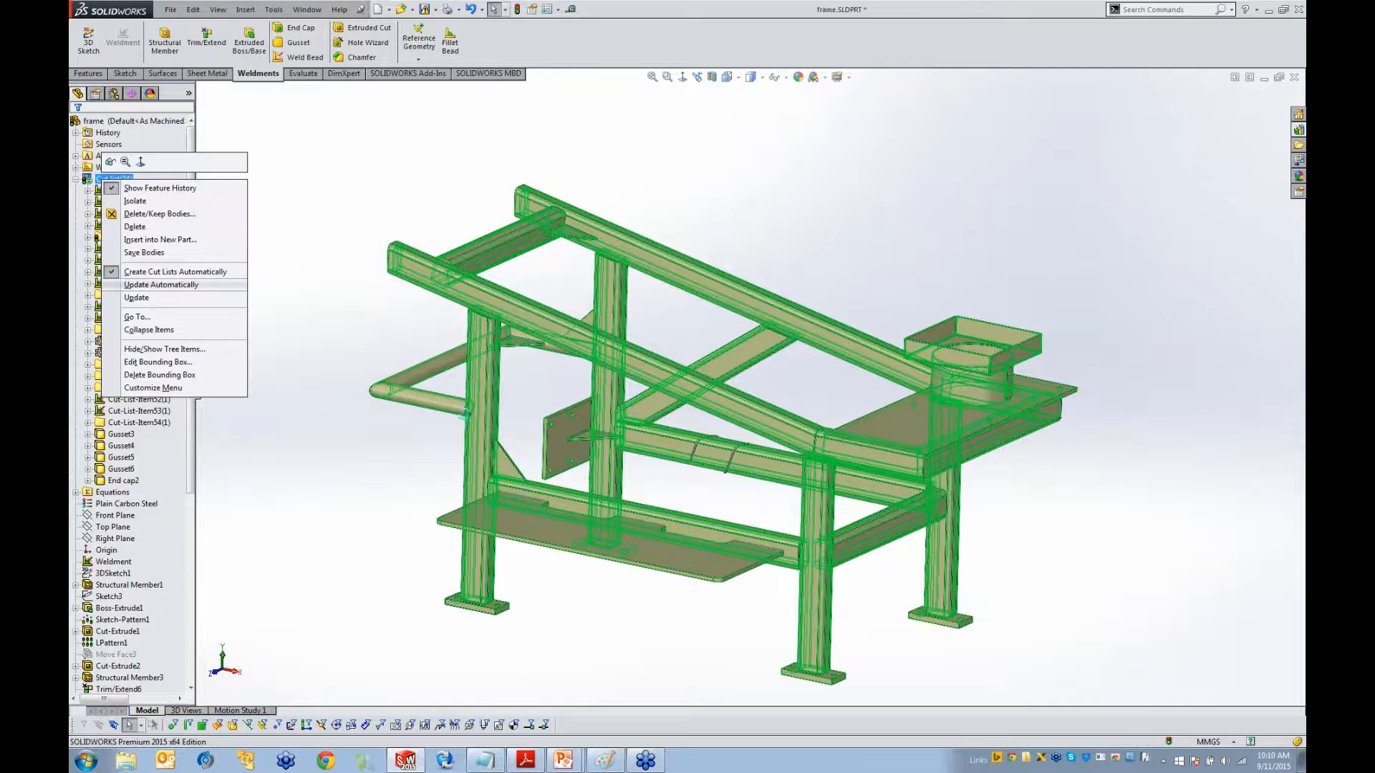
{"action": "left_click", "coordinate": [381, 337]}
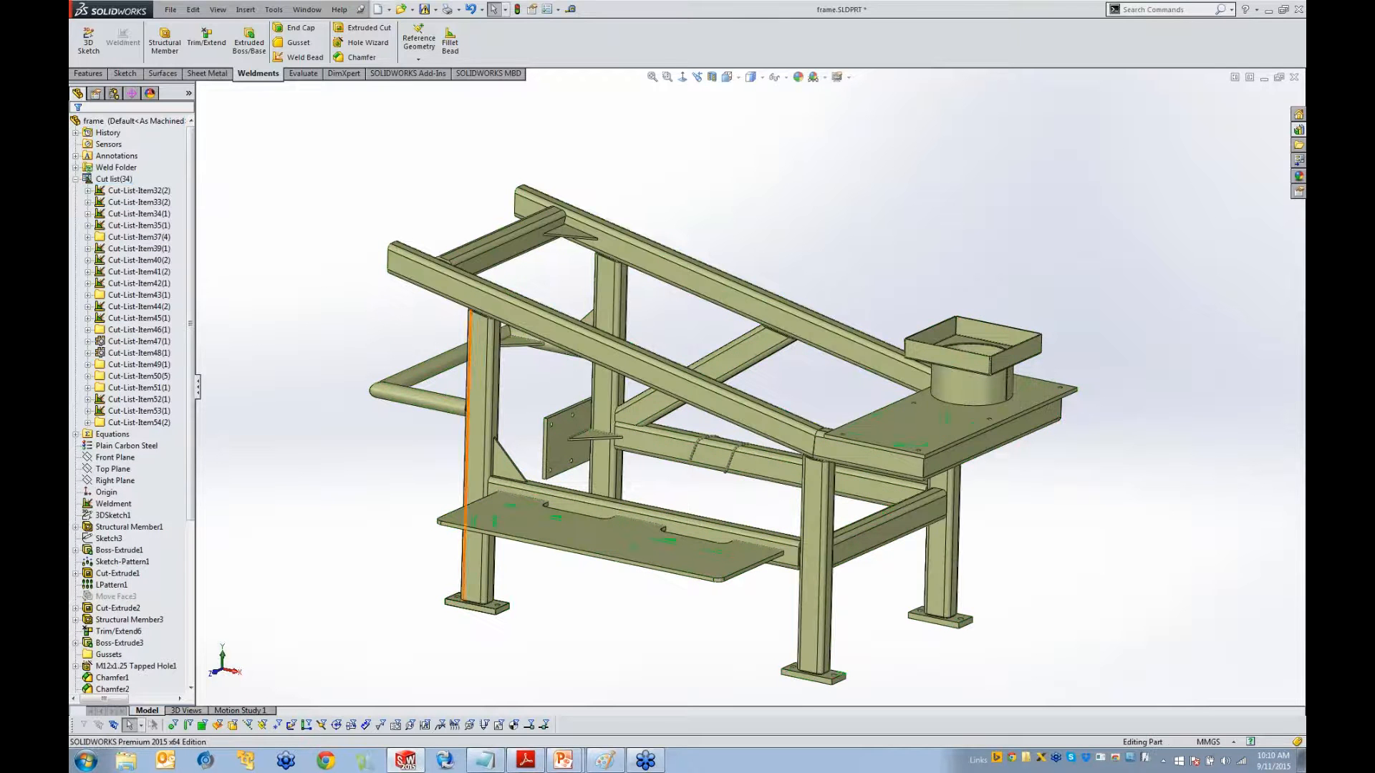
Examine which bodies the last cut list item contains and review the other items in the cut list
{"action": "left_click", "coordinate": [111, 423]}
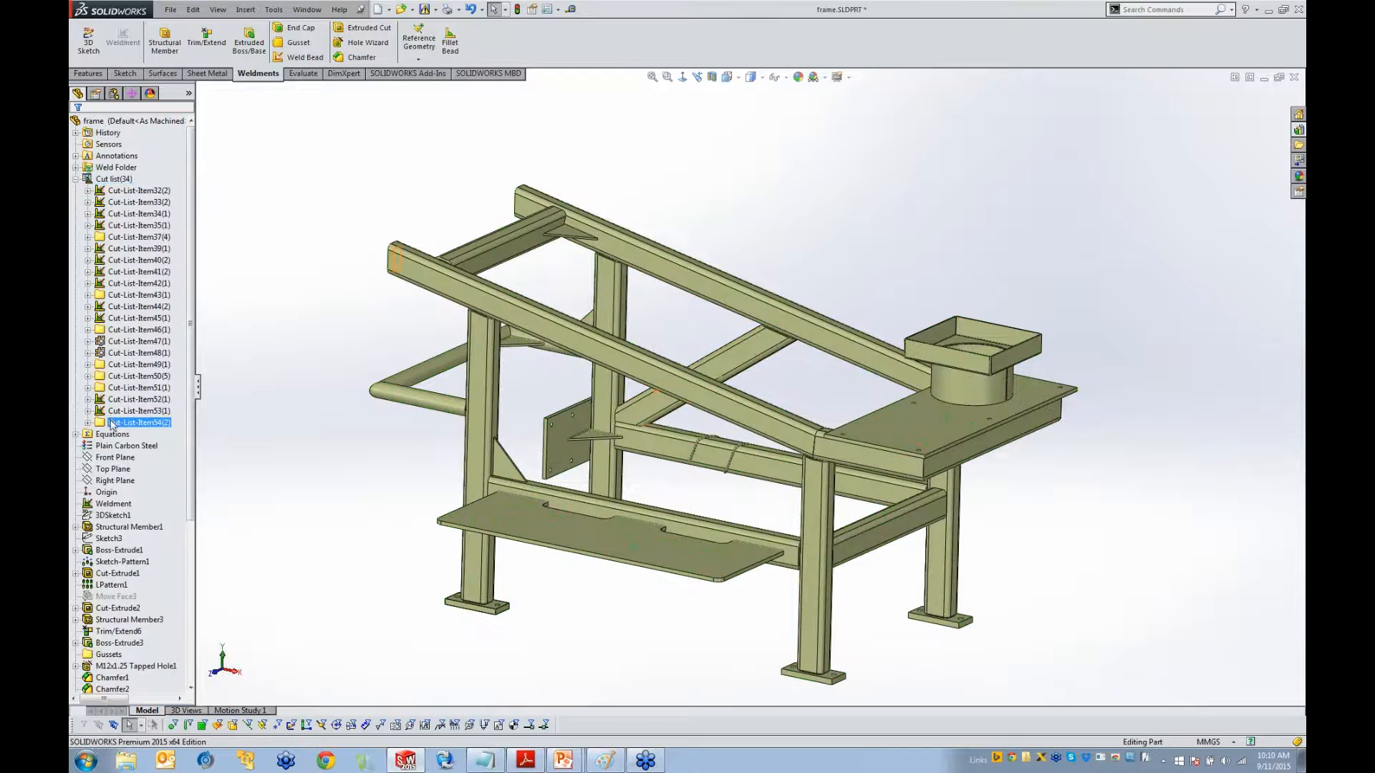
{"action": "left_click", "coordinate": [88, 423]}
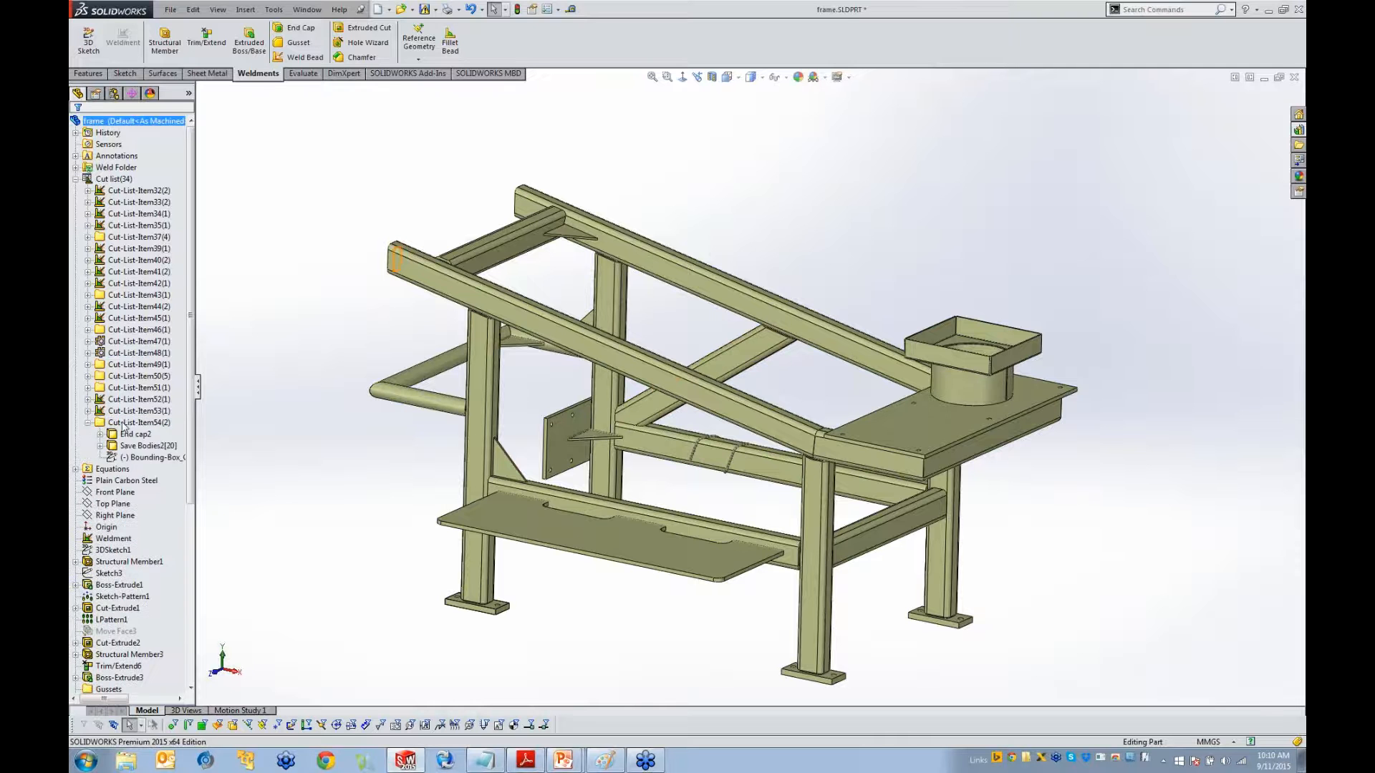
{"action": "left_click", "coordinate": [132, 446]}
{"action": "left_click", "coordinate": [89, 423]}
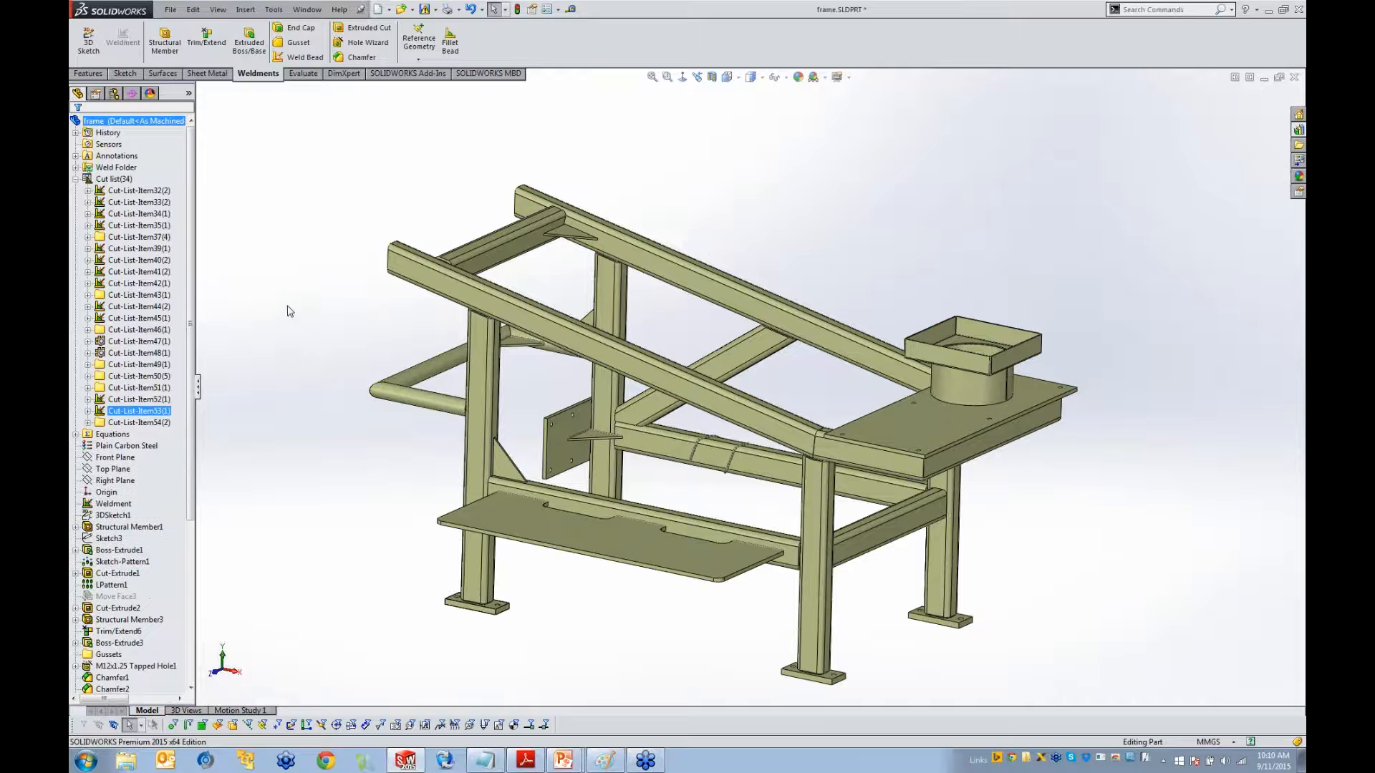
{"action": "left_click", "coordinate": [109, 179]}
{"action": "left_click", "coordinate": [126, 214]}
{"action": "left_click", "coordinate": [139, 283]}
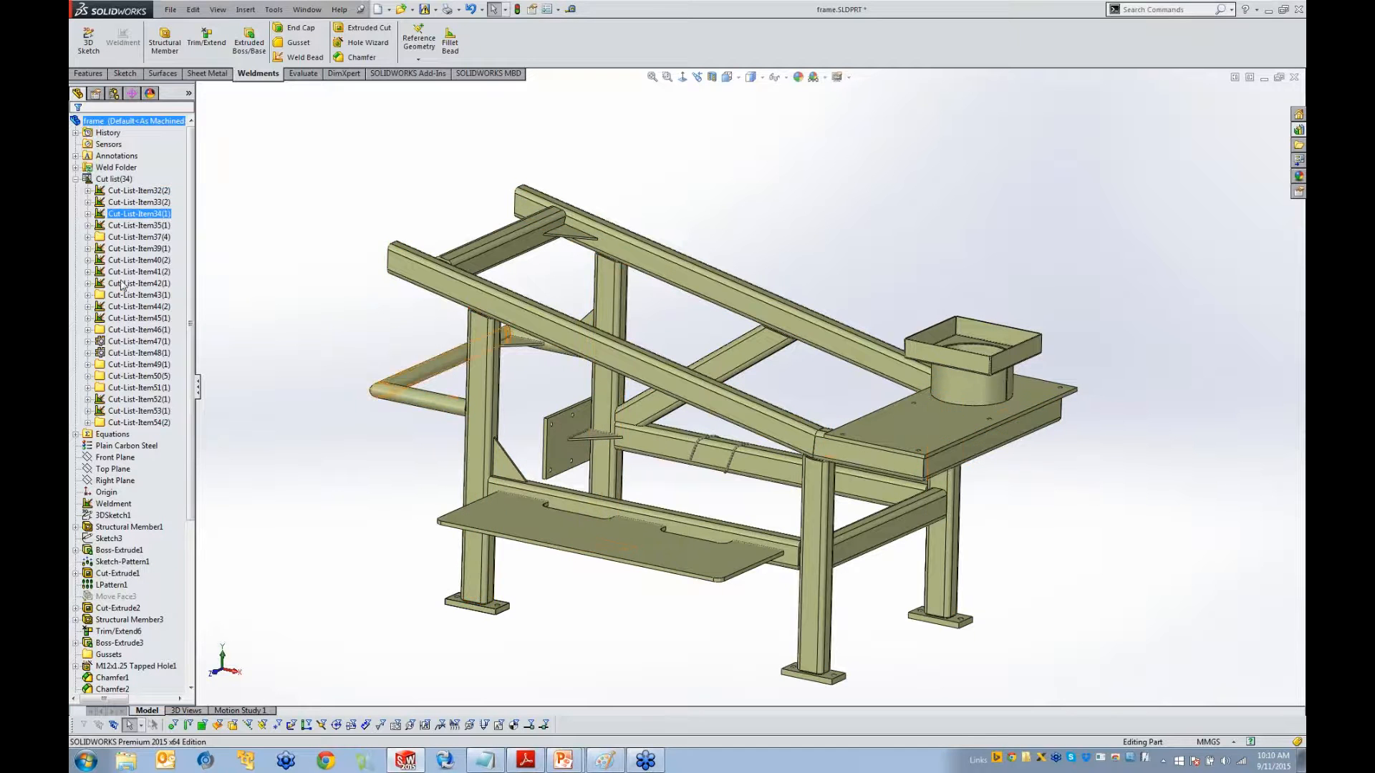
Enable renaming cut list folders with the Description property value in the document's weldment properties
{"action": "left_click", "coordinate": [547, 9]}
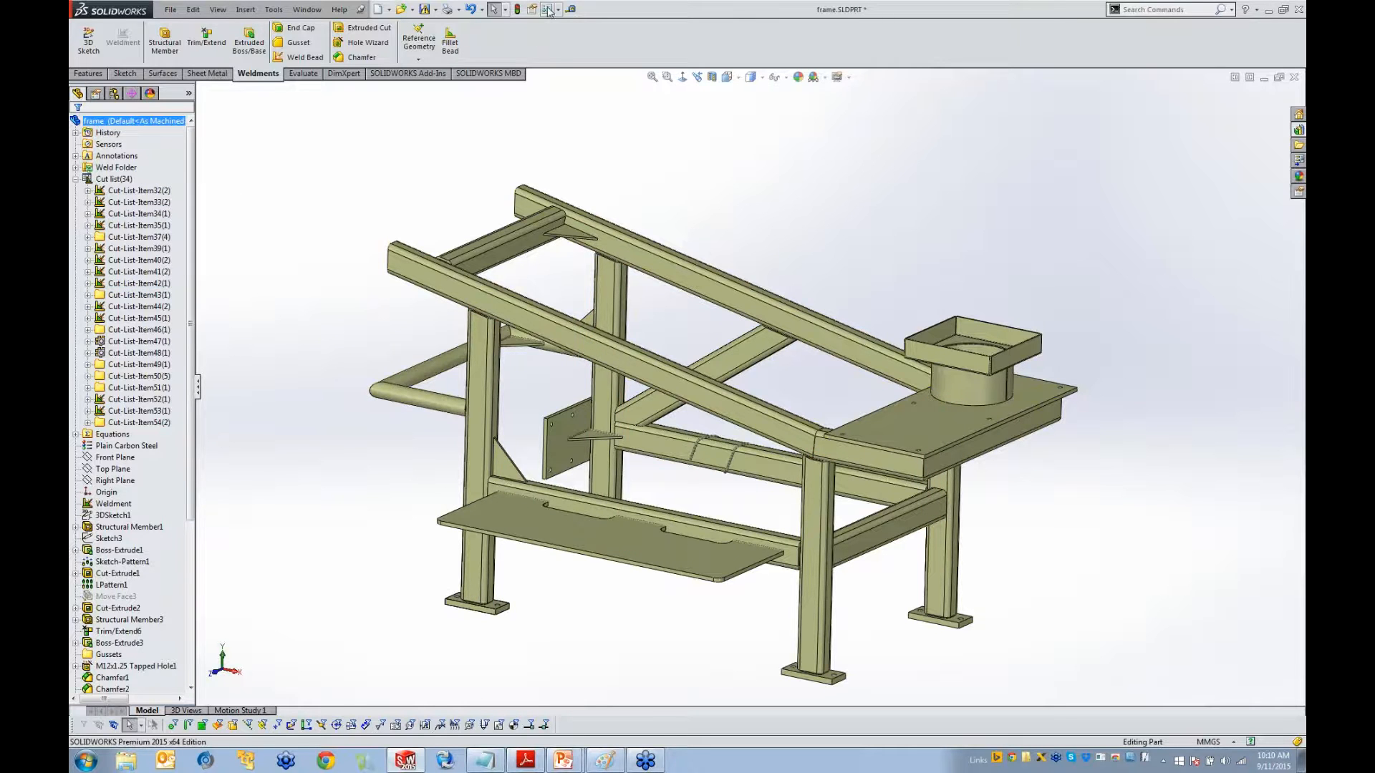
{"action": "left_click", "coordinate": [470, 64]}
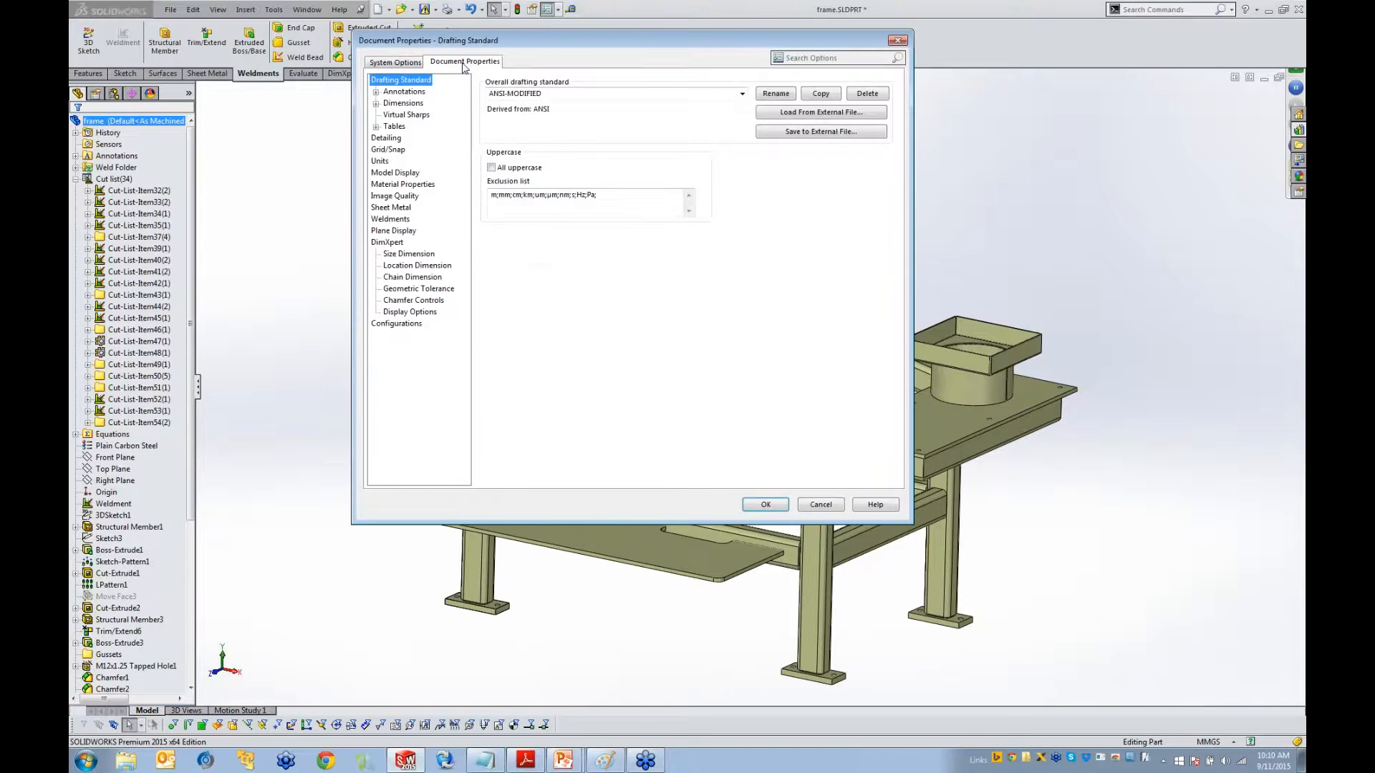
{"action": "left_click", "coordinate": [391, 220]}
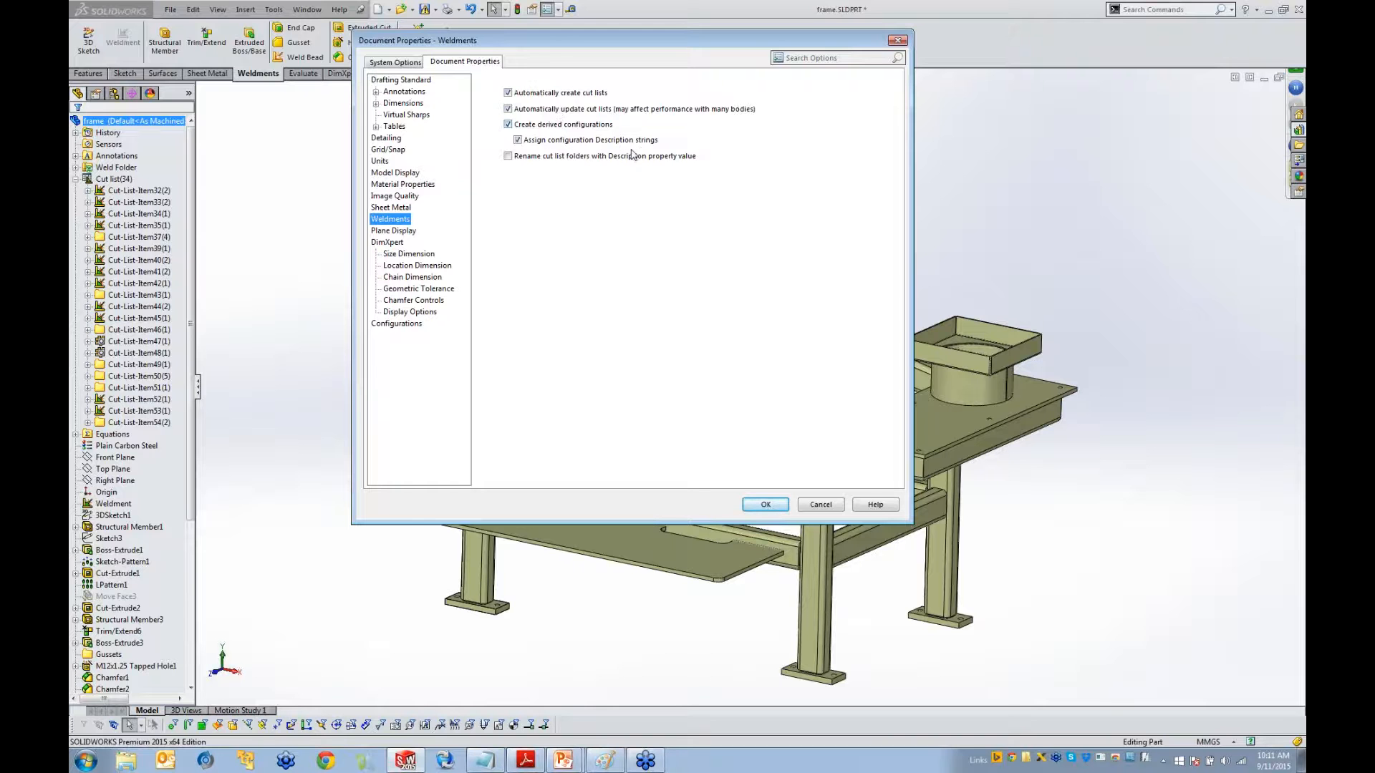
{"action": "left_click", "coordinate": [508, 156]}
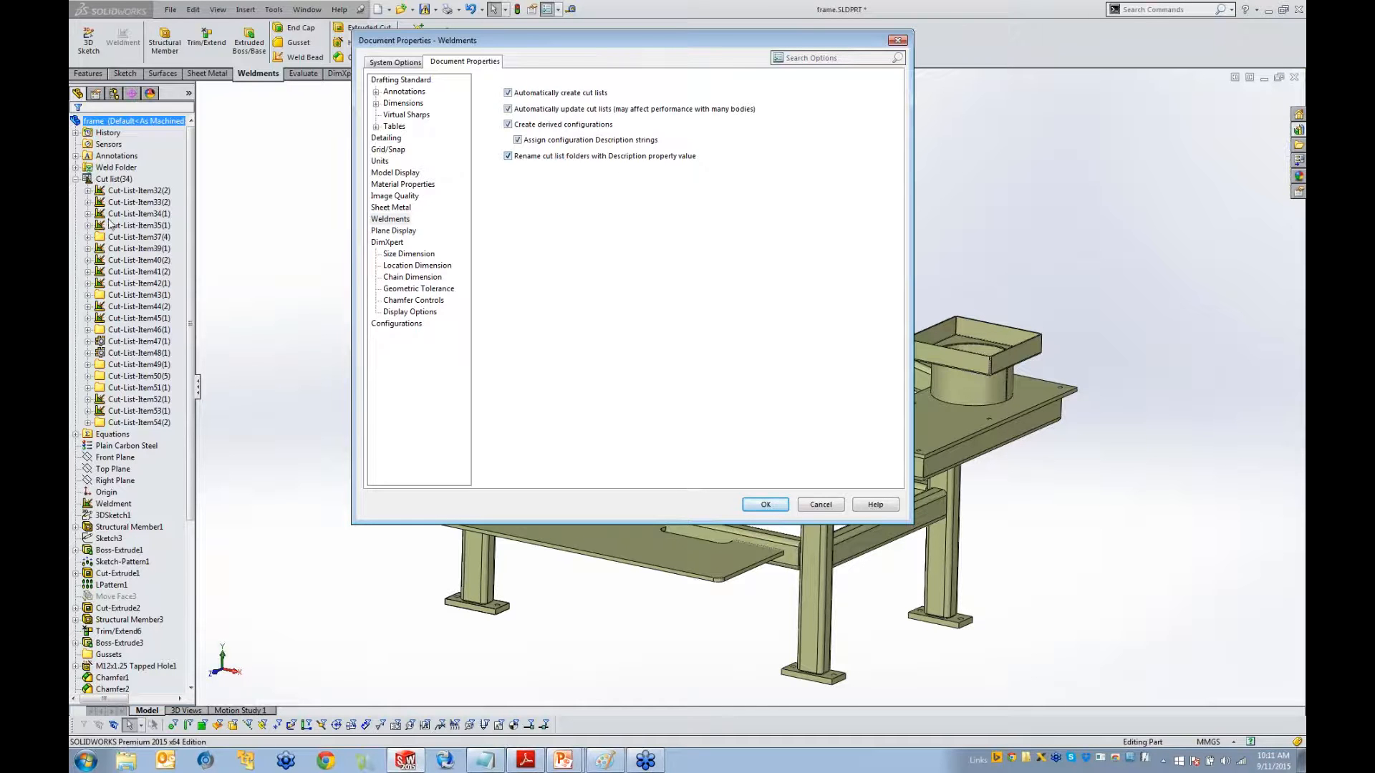
{"action": "left_click", "coordinate": [766, 504]}
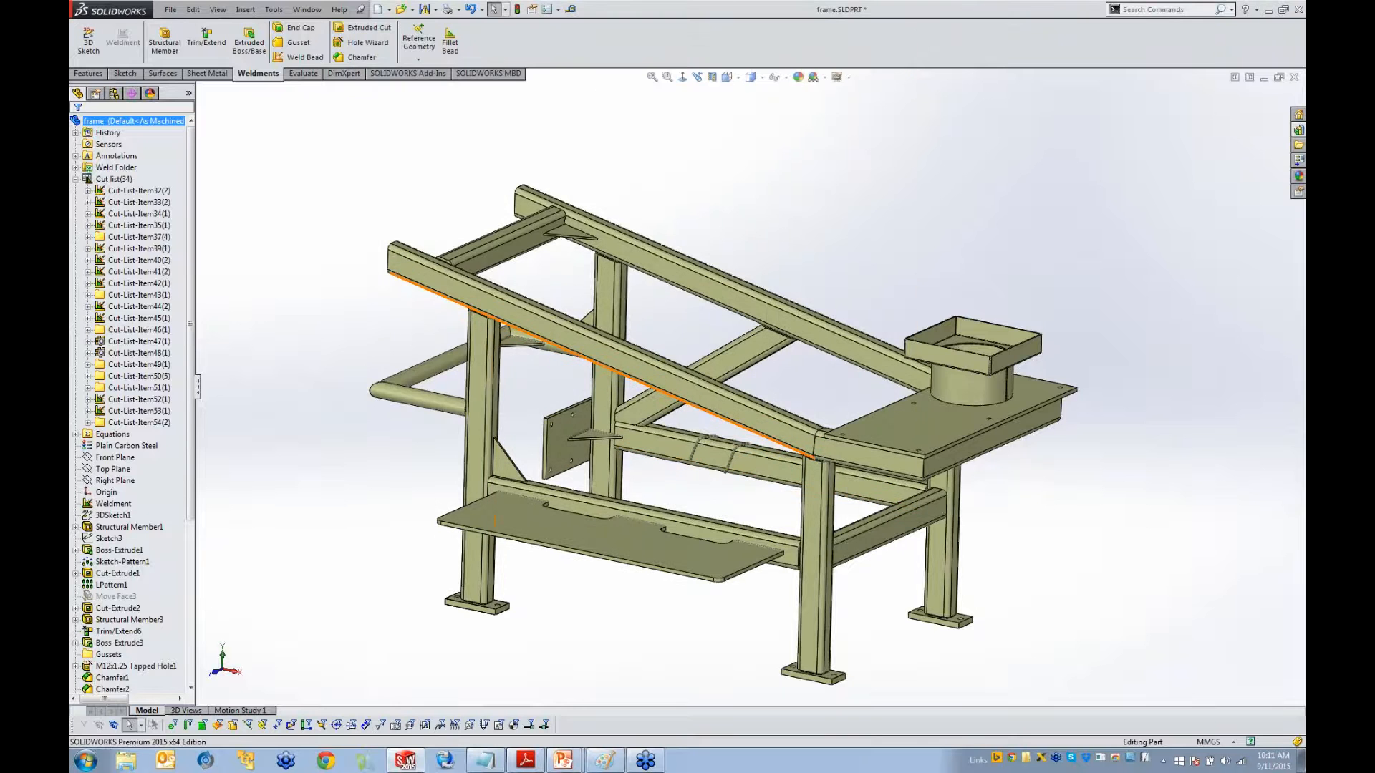
Check which tubes in the frame the first two TR3x2x0.25 cut list items refer to
{"action": "left_click", "coordinate": [143, 191]}
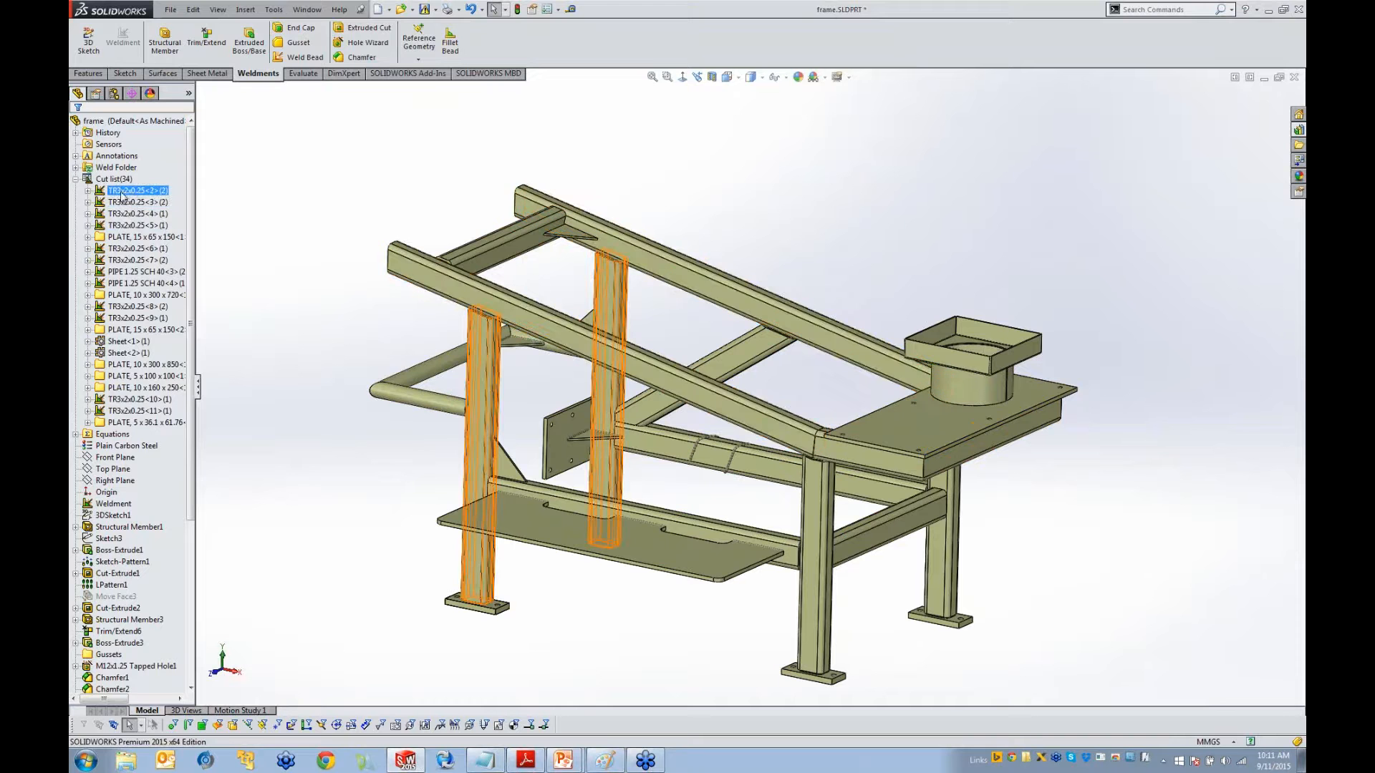
{"action": "left_click", "coordinate": [133, 203]}
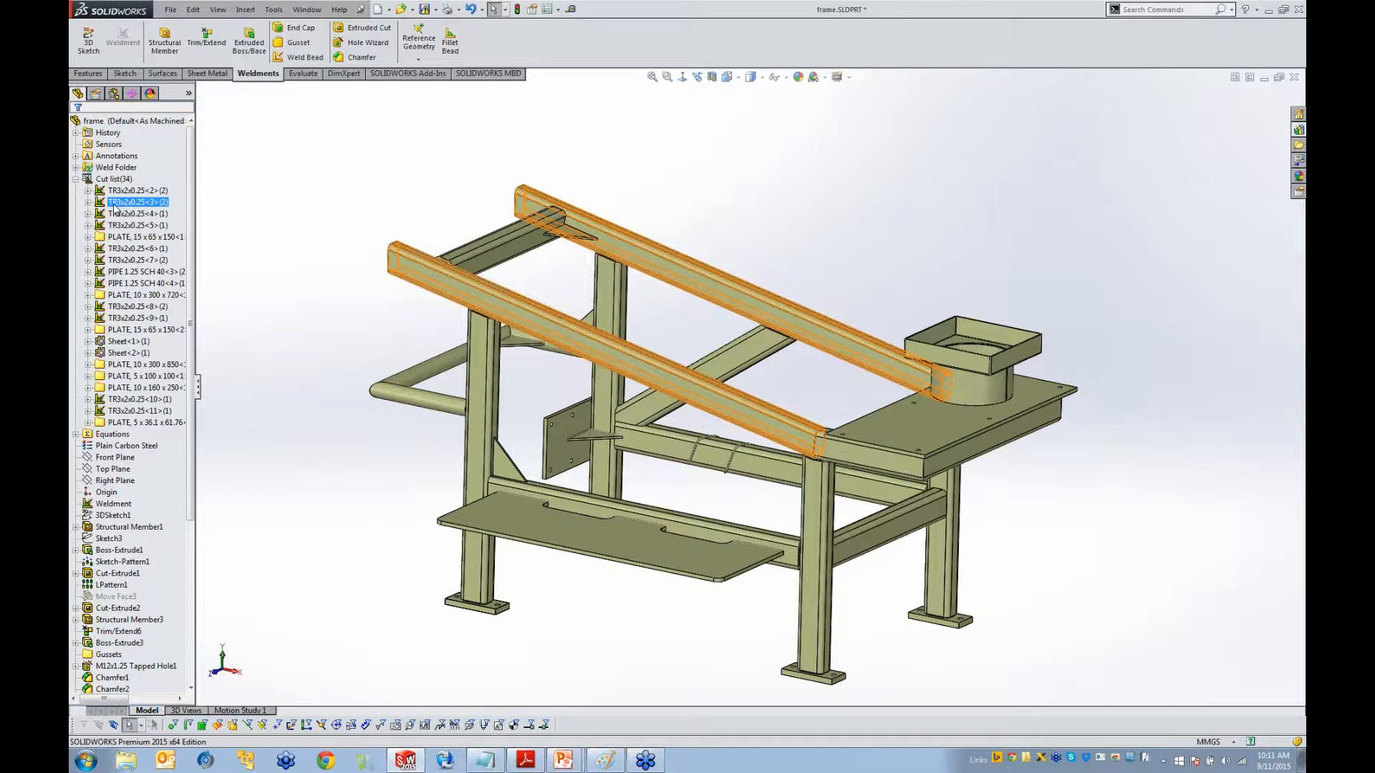
{"action": "right_click", "coordinate": [117, 208]}
{"action": "left_click", "coordinate": [297, 252]}
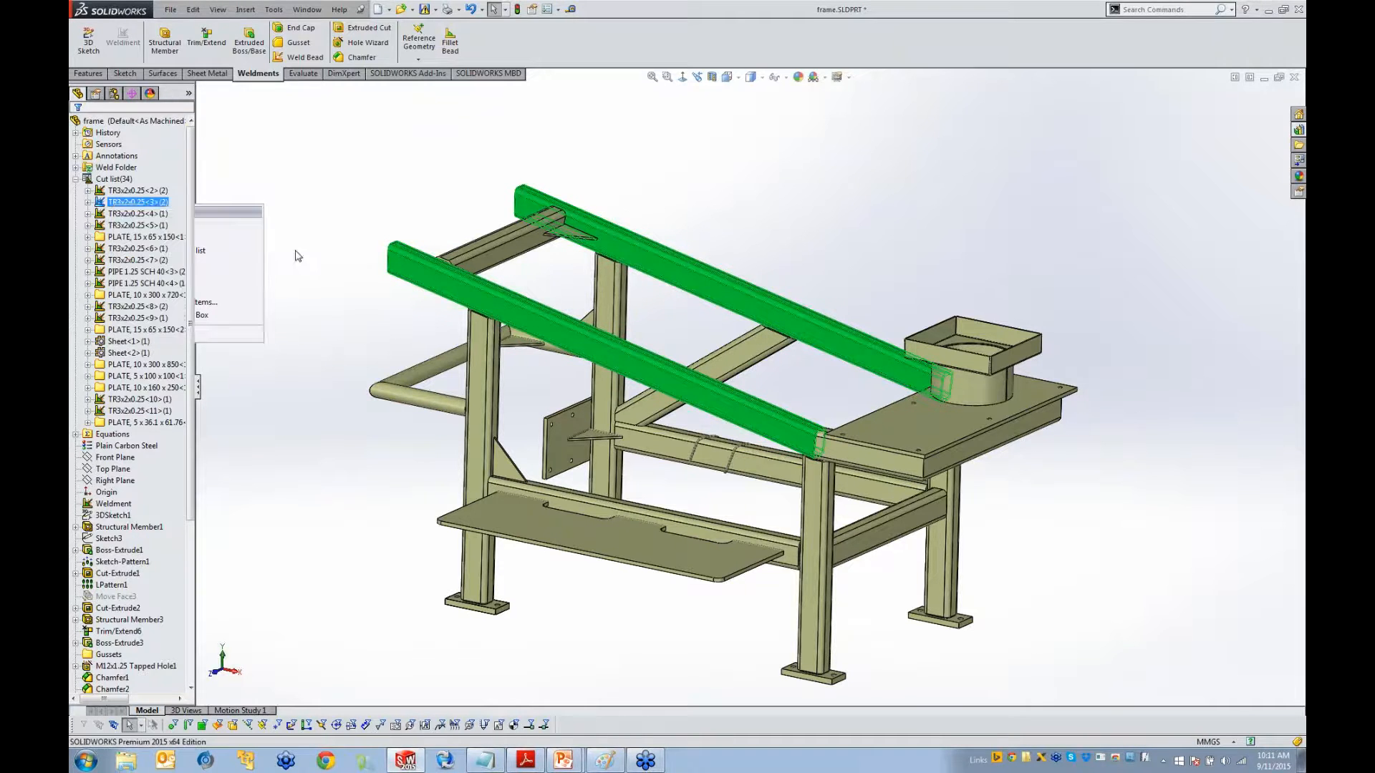
Delete the bounding box of the end cap plate item (PLATE, 5 x 36.1 x 61.76) in the cut list
{"action": "left_click", "coordinate": [88, 423]}
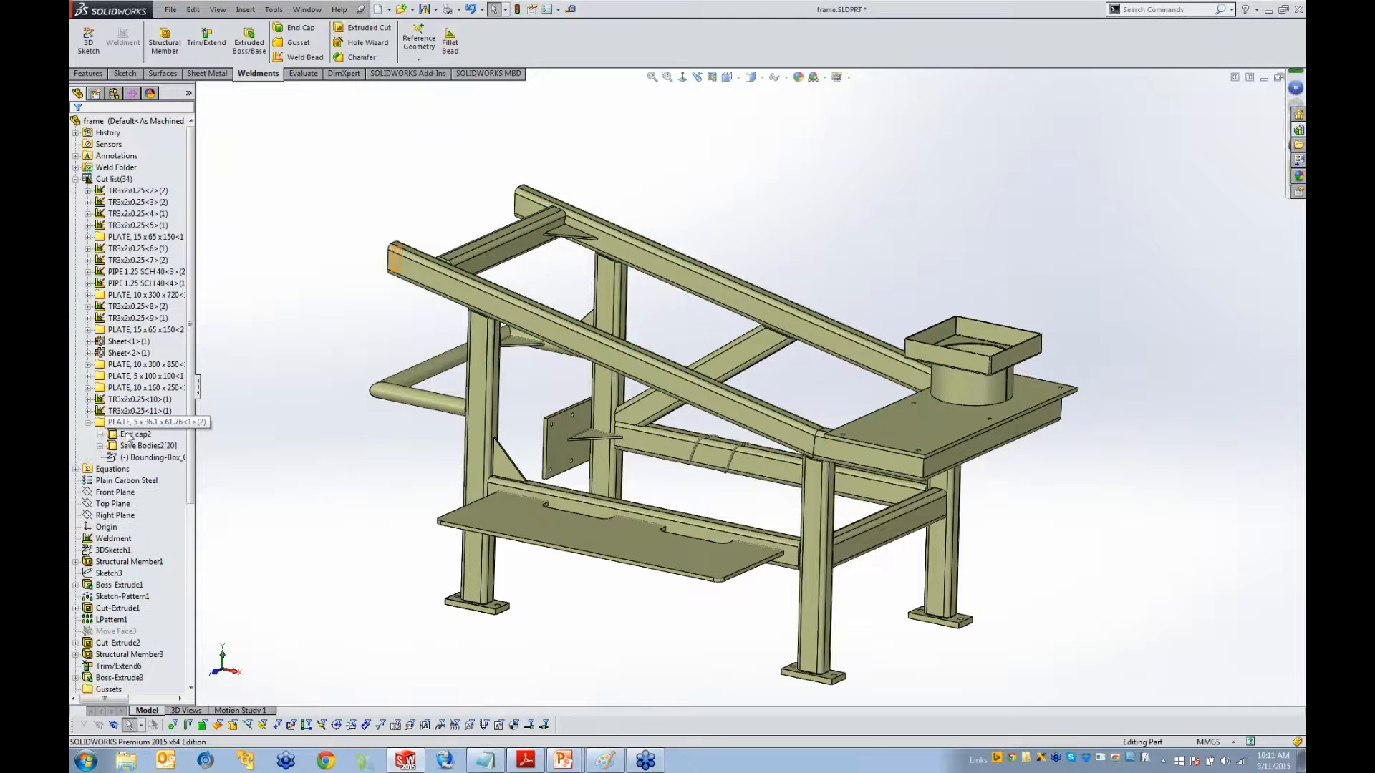
{"action": "right_click", "coordinate": [115, 422]}
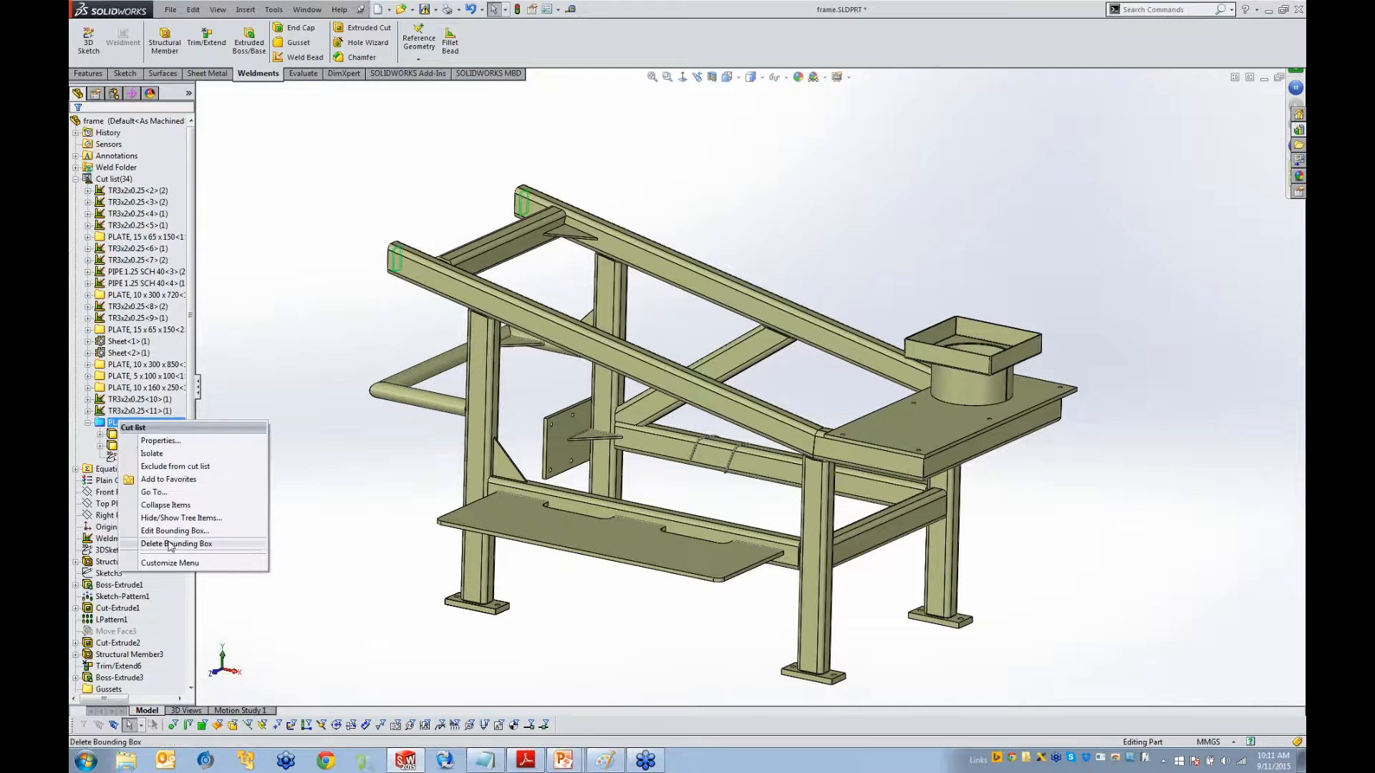
{"action": "left_click", "coordinate": [169, 544]}
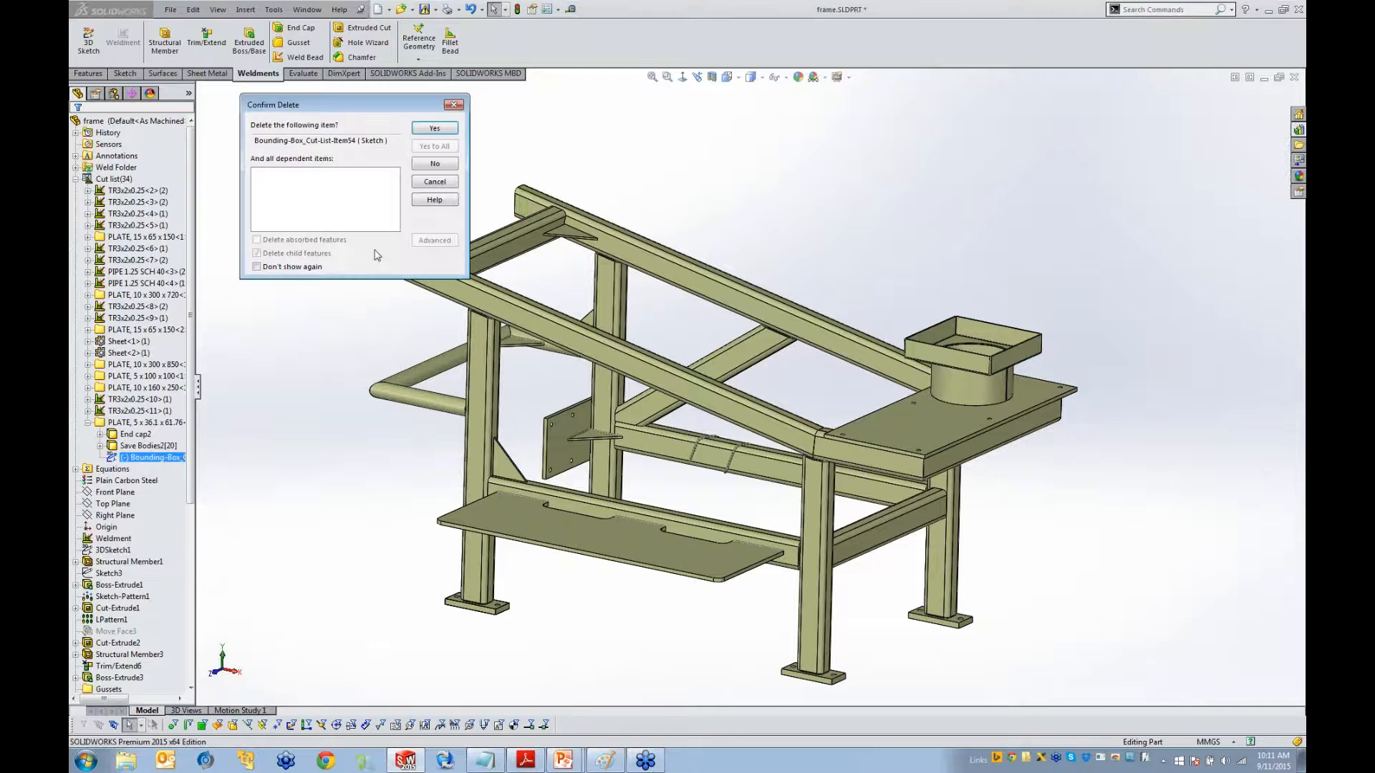
{"action": "left_click", "coordinate": [435, 128]}
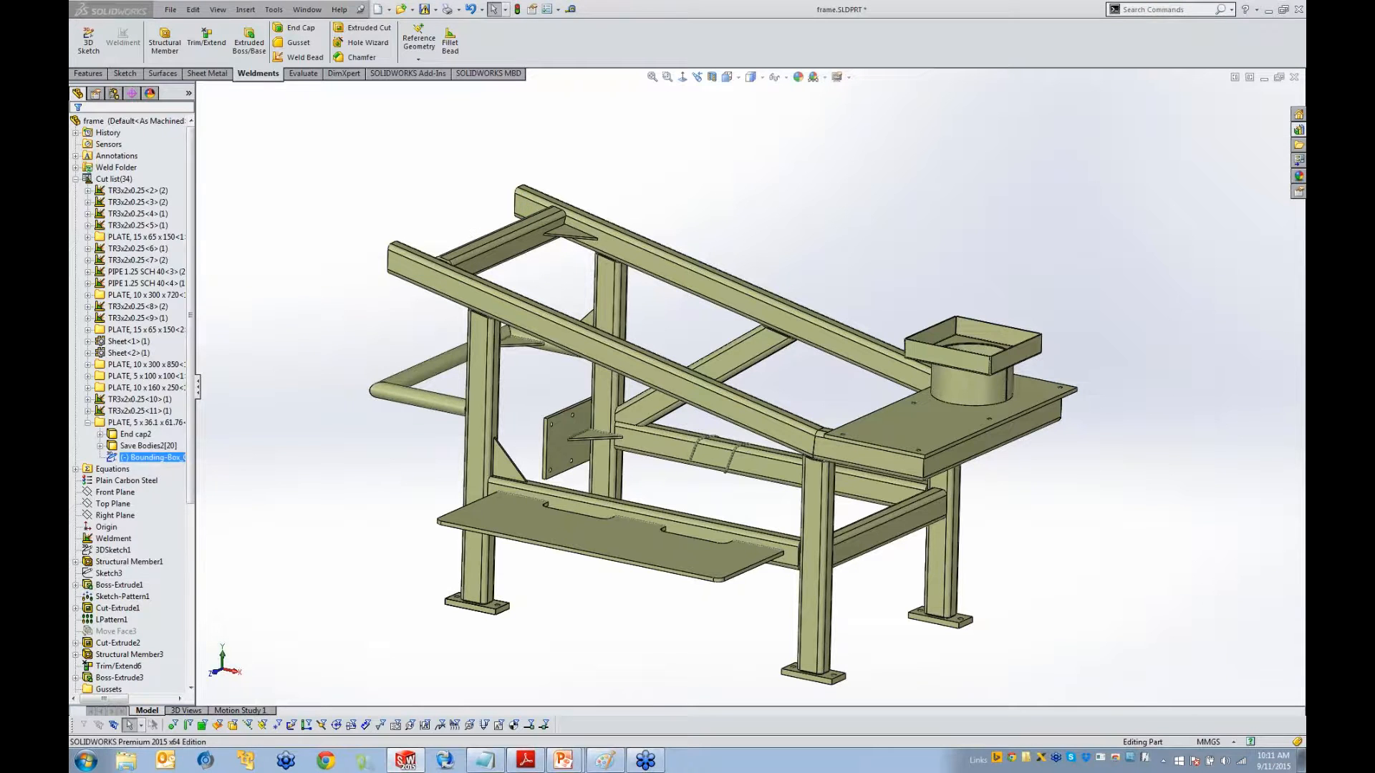
Check the cut list properties of the end cap plate item (PLATE, 5 x 36.1 x 61.76) without a bounding box
{"action": "right_click", "coordinate": [131, 427]}
{"action": "left_click", "coordinate": [168, 438]}
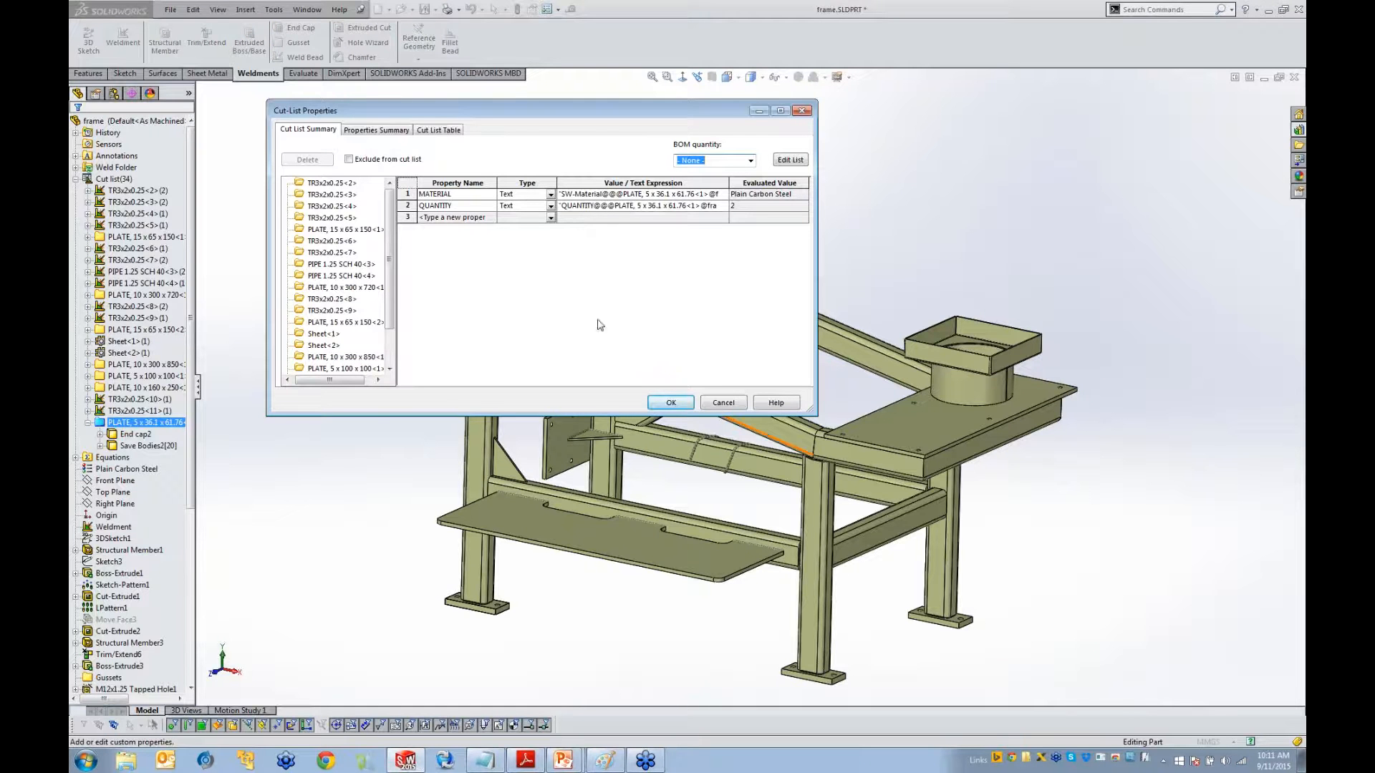
{"action": "left_click", "coordinate": [676, 405]}
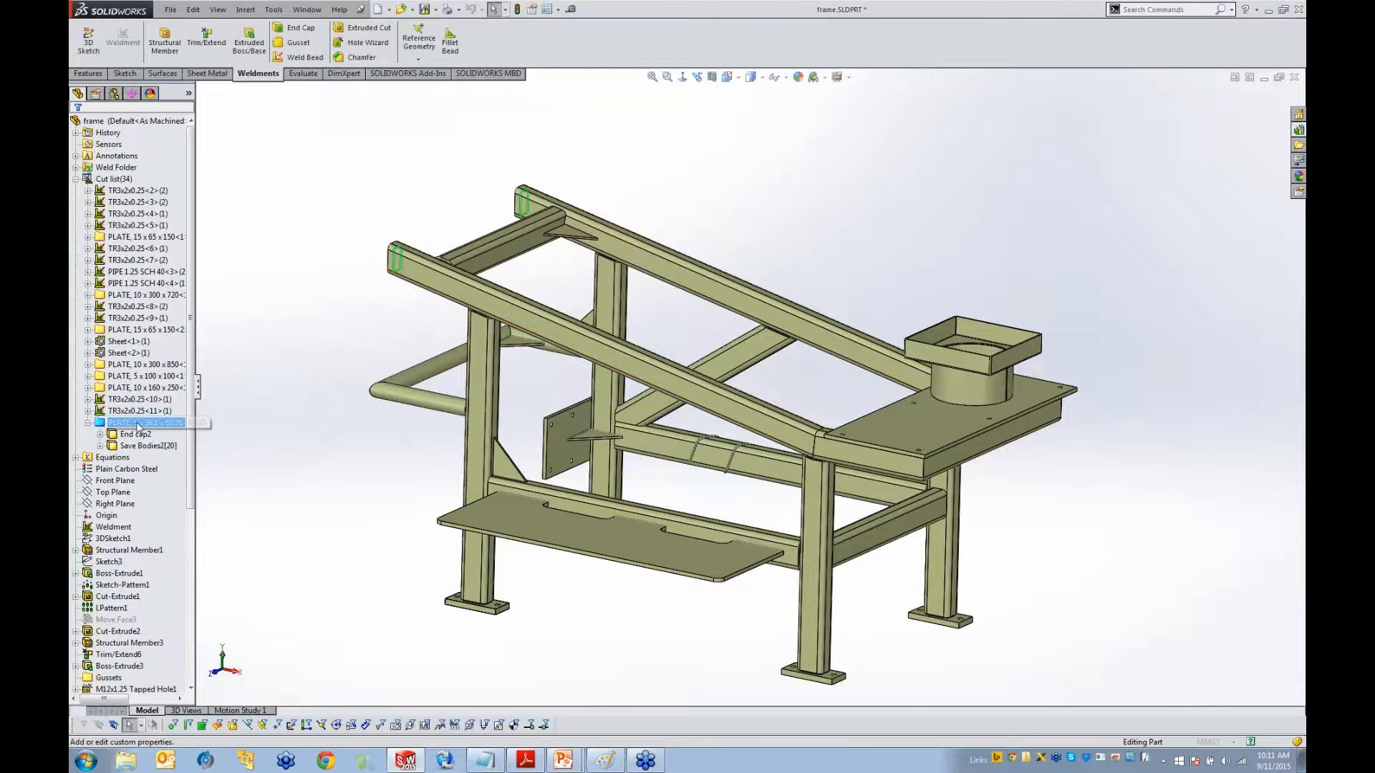
Create a bounding box for the end cap plate cut list item and highlight its bounding box sketch on the tube end
{"action": "right_click", "coordinate": [119, 426]}
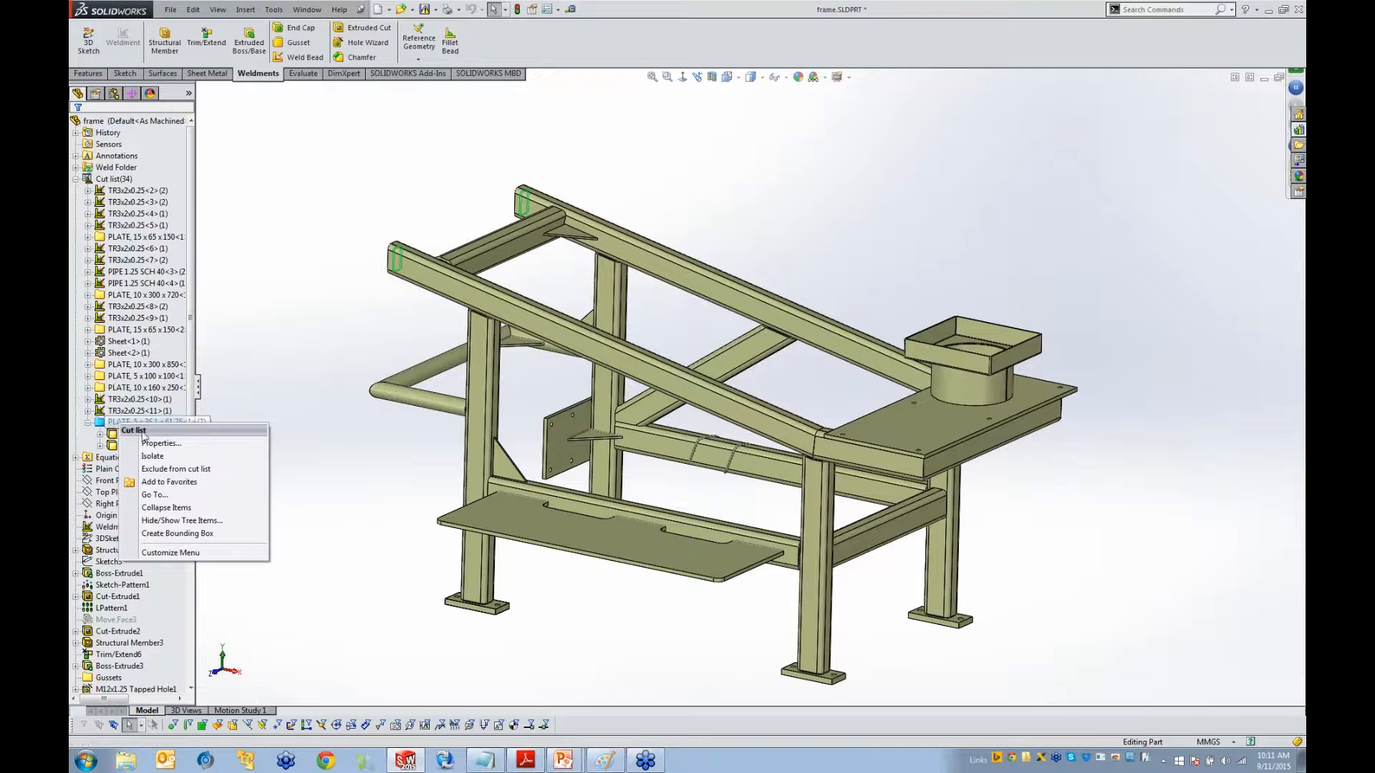
{"action": "left_click", "coordinate": [185, 534]}
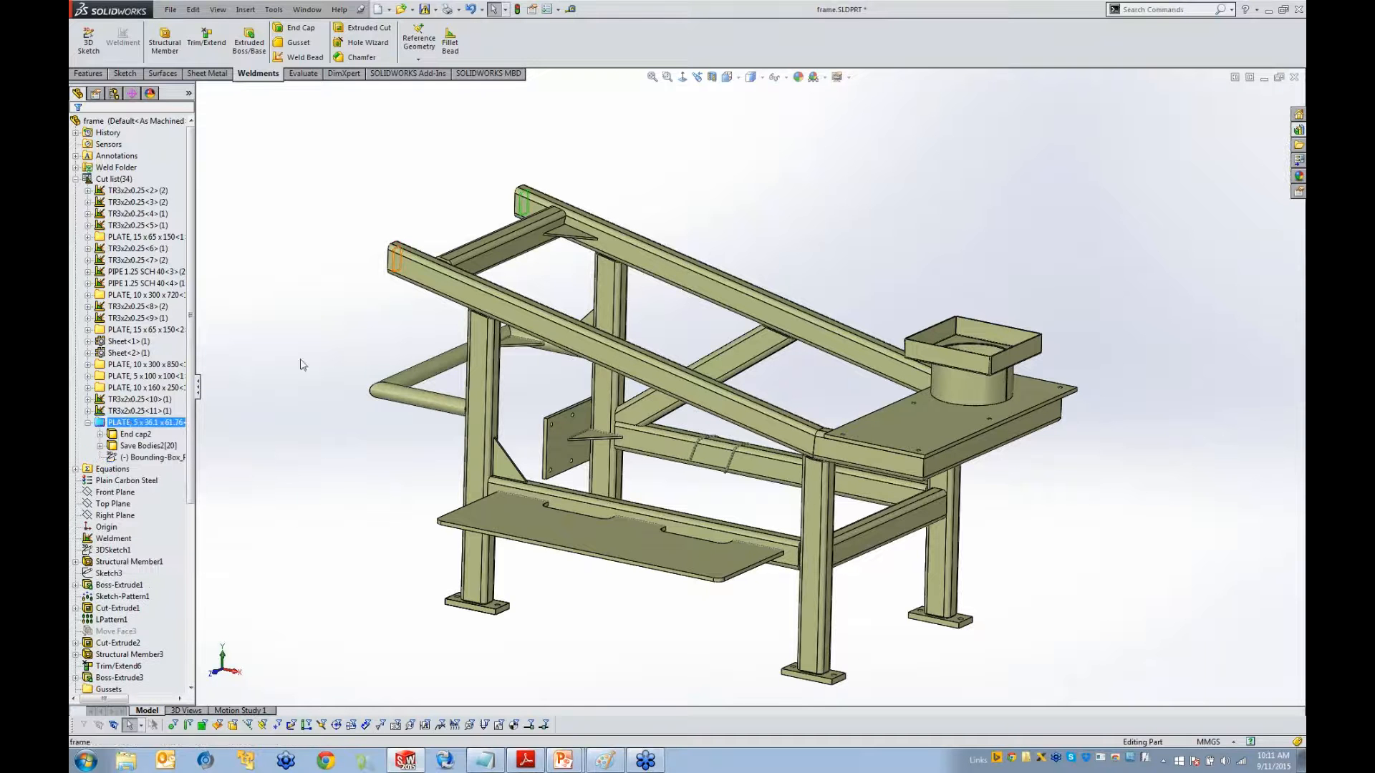
{"action": "scroll", "coordinate": [444, 269], "scroll_direction": "up", "scroll_amount": 5}
{"action": "scroll", "coordinate": [460, 268], "scroll_direction": "up", "scroll_amount": 6}
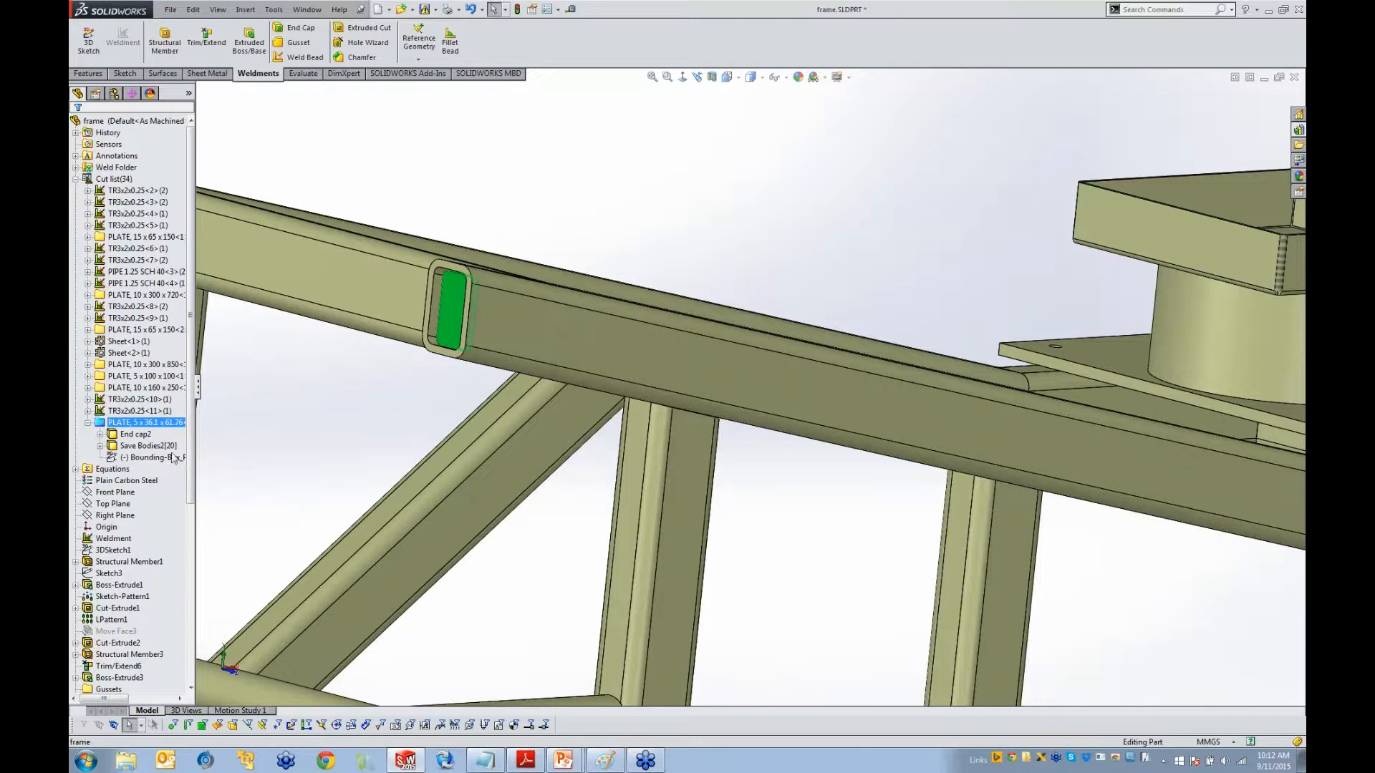
{"action": "left_click", "coordinate": [145, 460]}
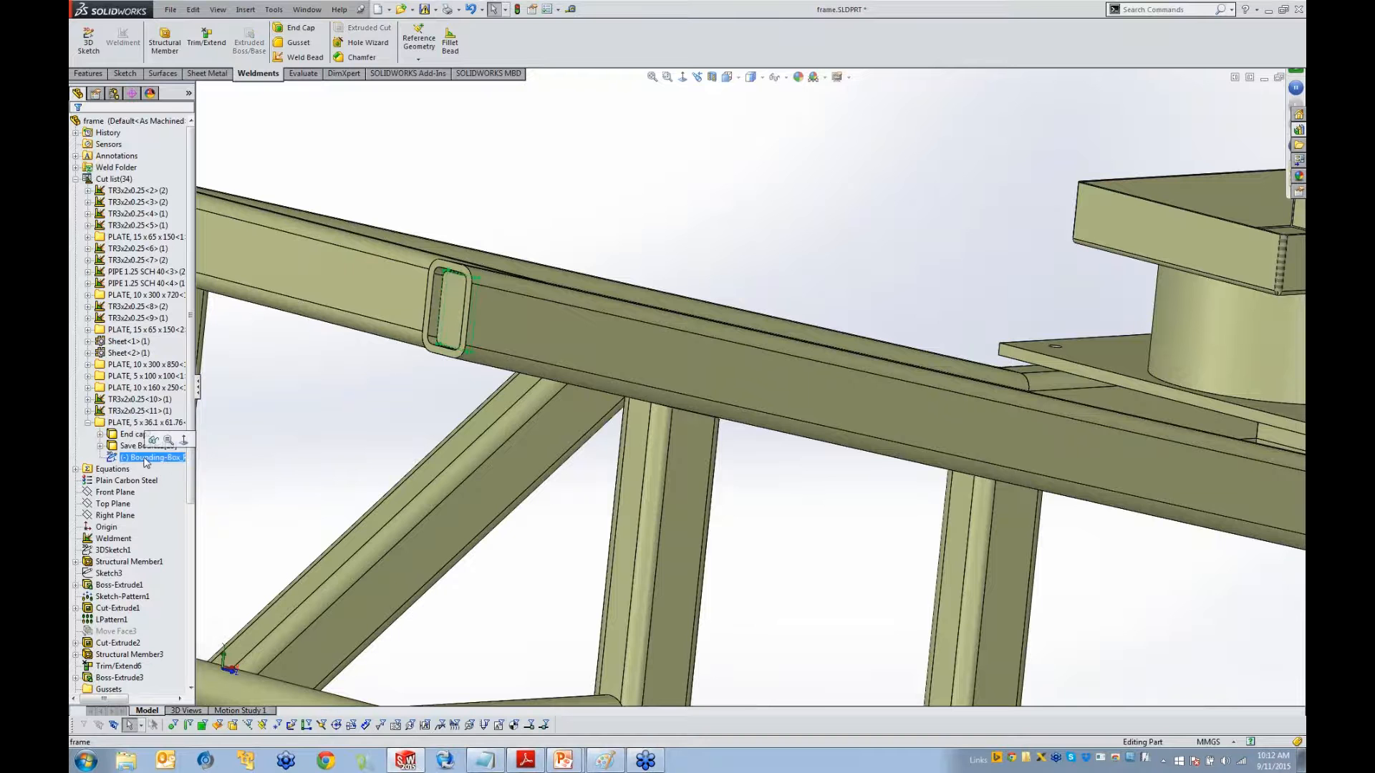
Review the end cap plate item's material, quantity, description and bounding box properties, and collapse the item in the cut list
{"action": "left_click", "coordinate": [123, 423]}
{"action": "right_click", "coordinate": [123, 426]}
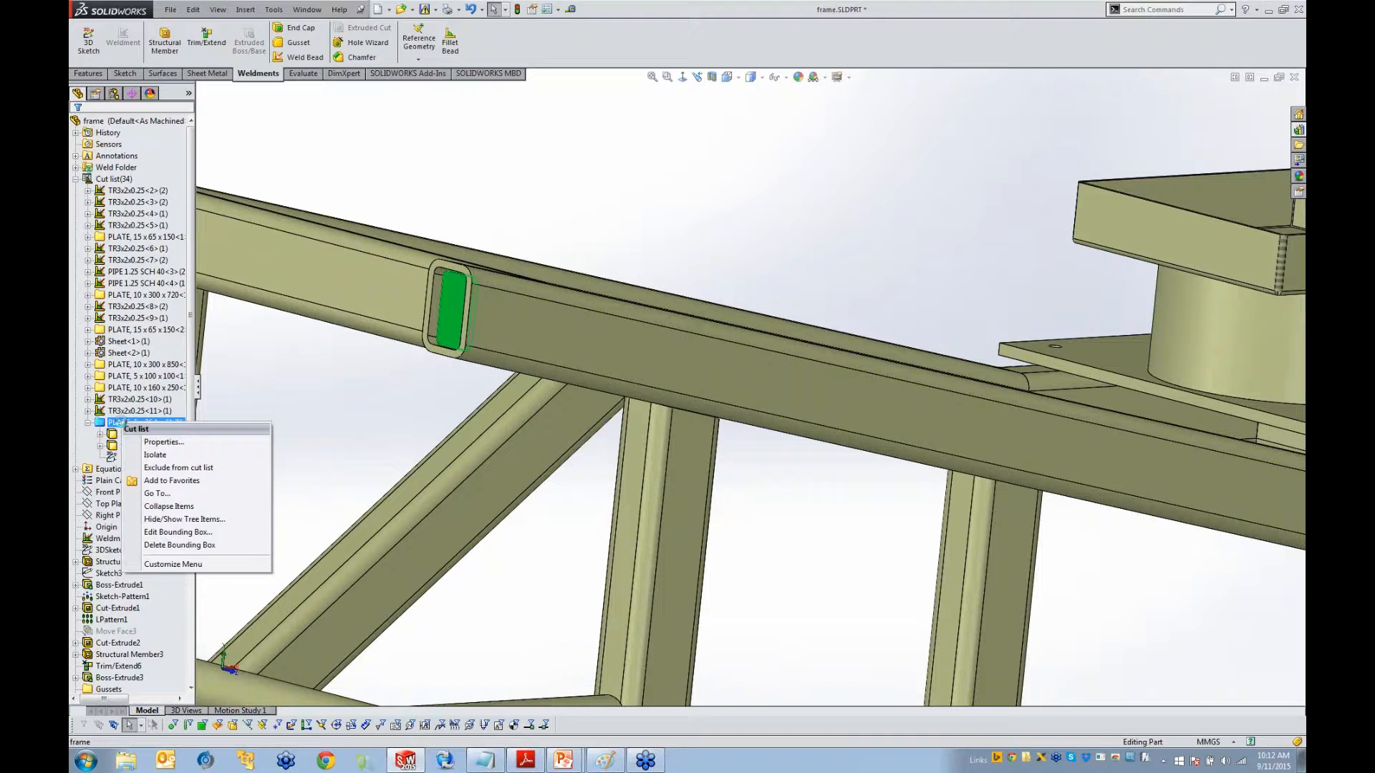
{"action": "left_click", "coordinate": [161, 442]}
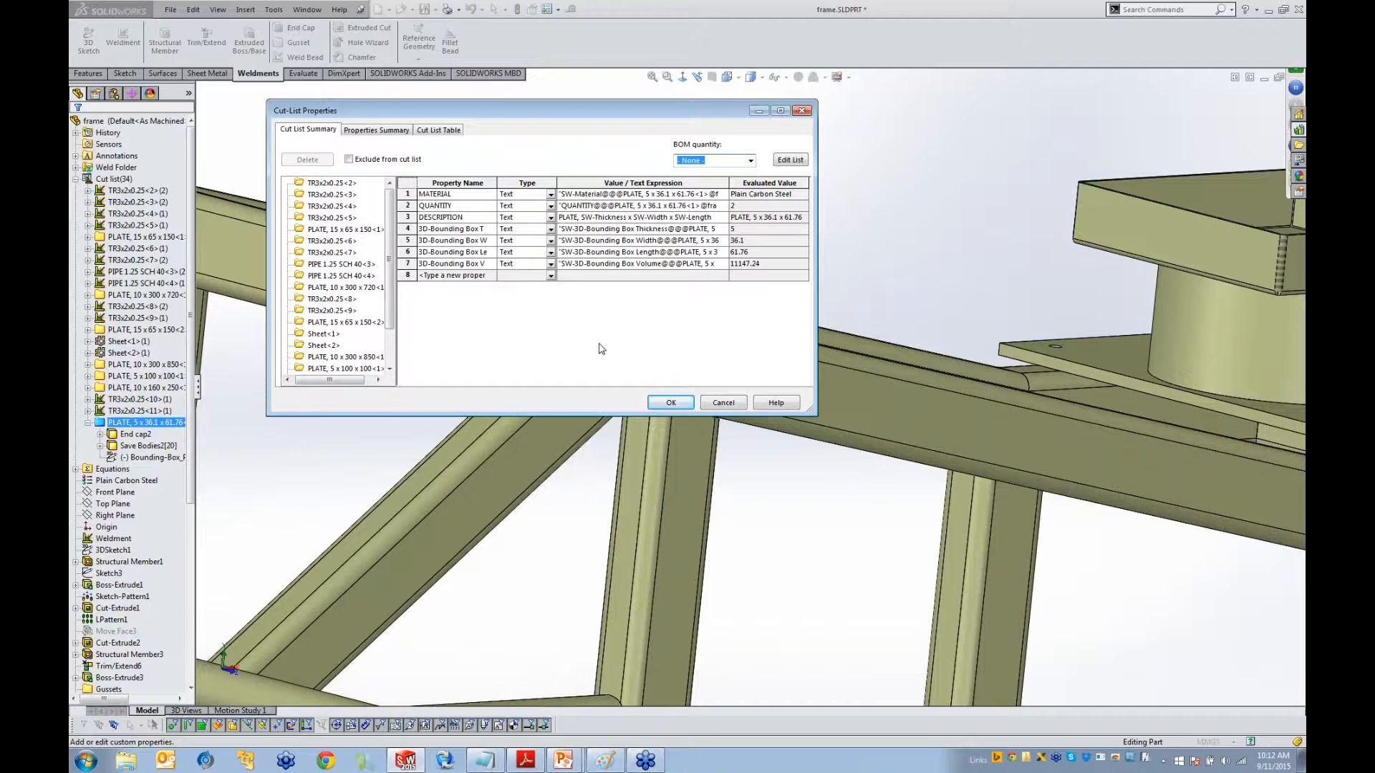
{"action": "left_click", "coordinate": [669, 403]}
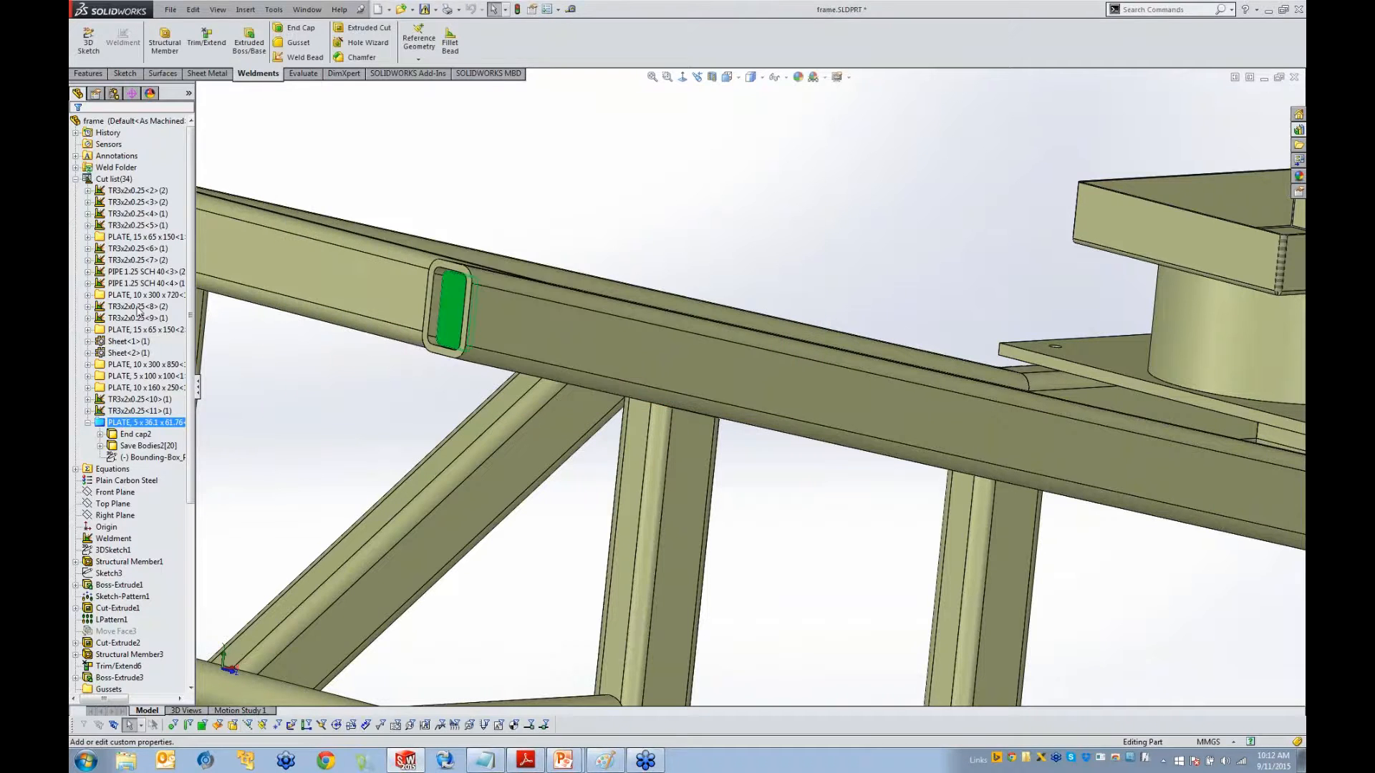
{"action": "right_click", "coordinate": [116, 179]}
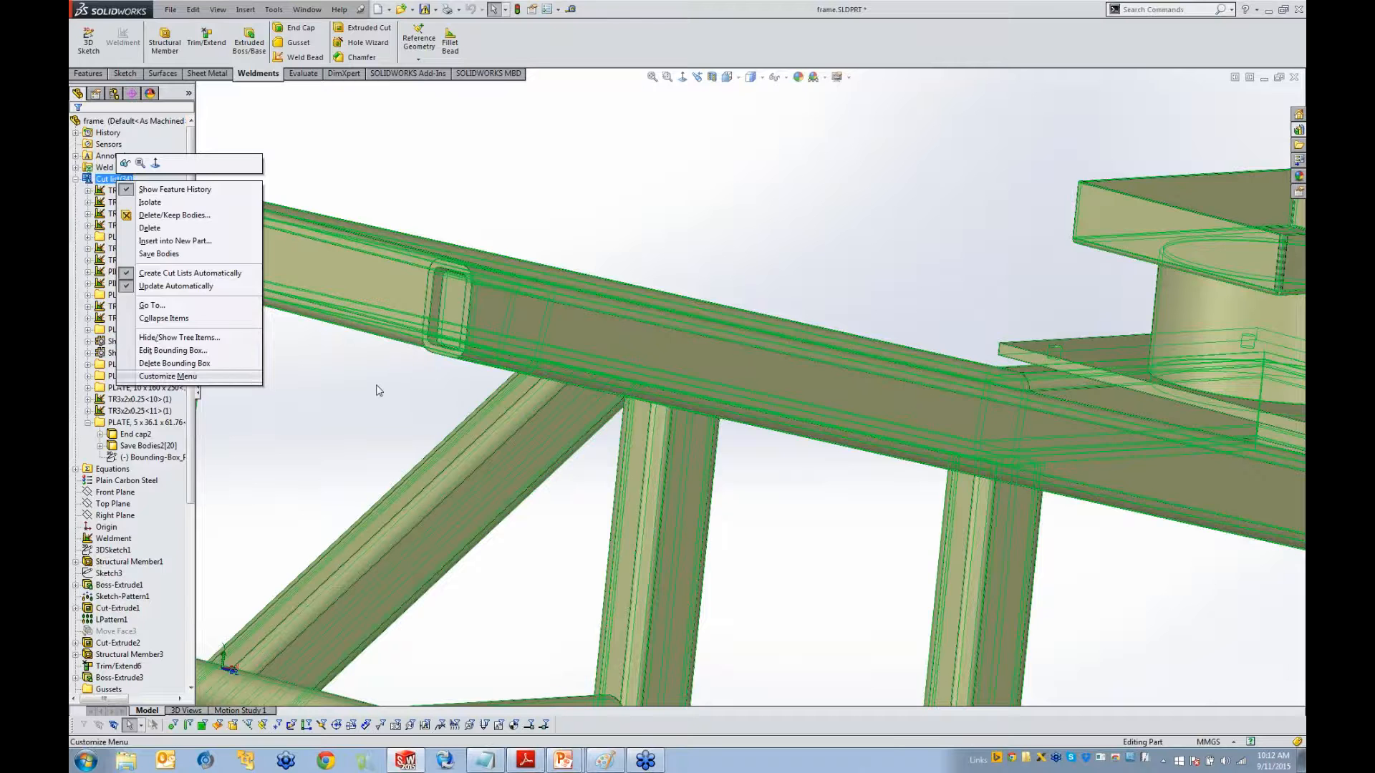
{"action": "left_click", "coordinate": [327, 377]}
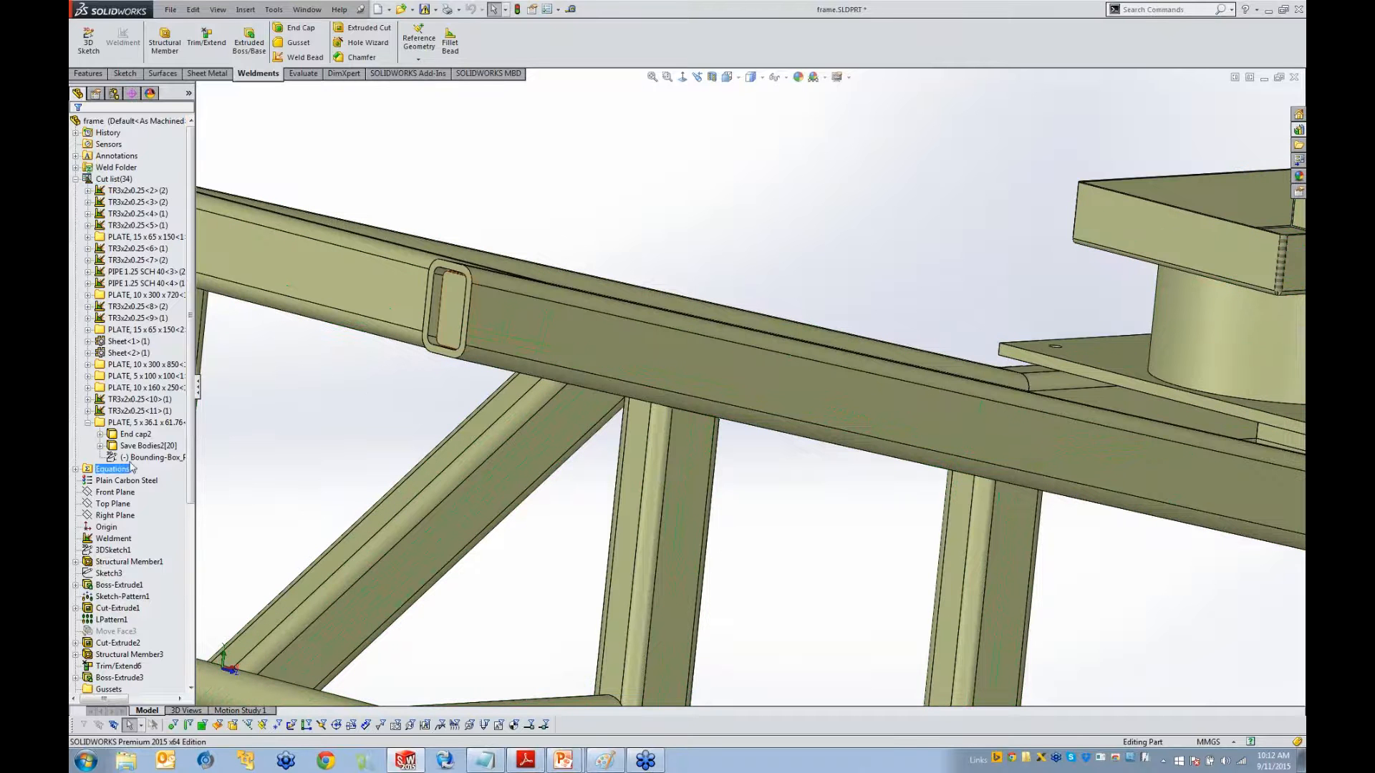
{"action": "left_click", "coordinate": [88, 423]}
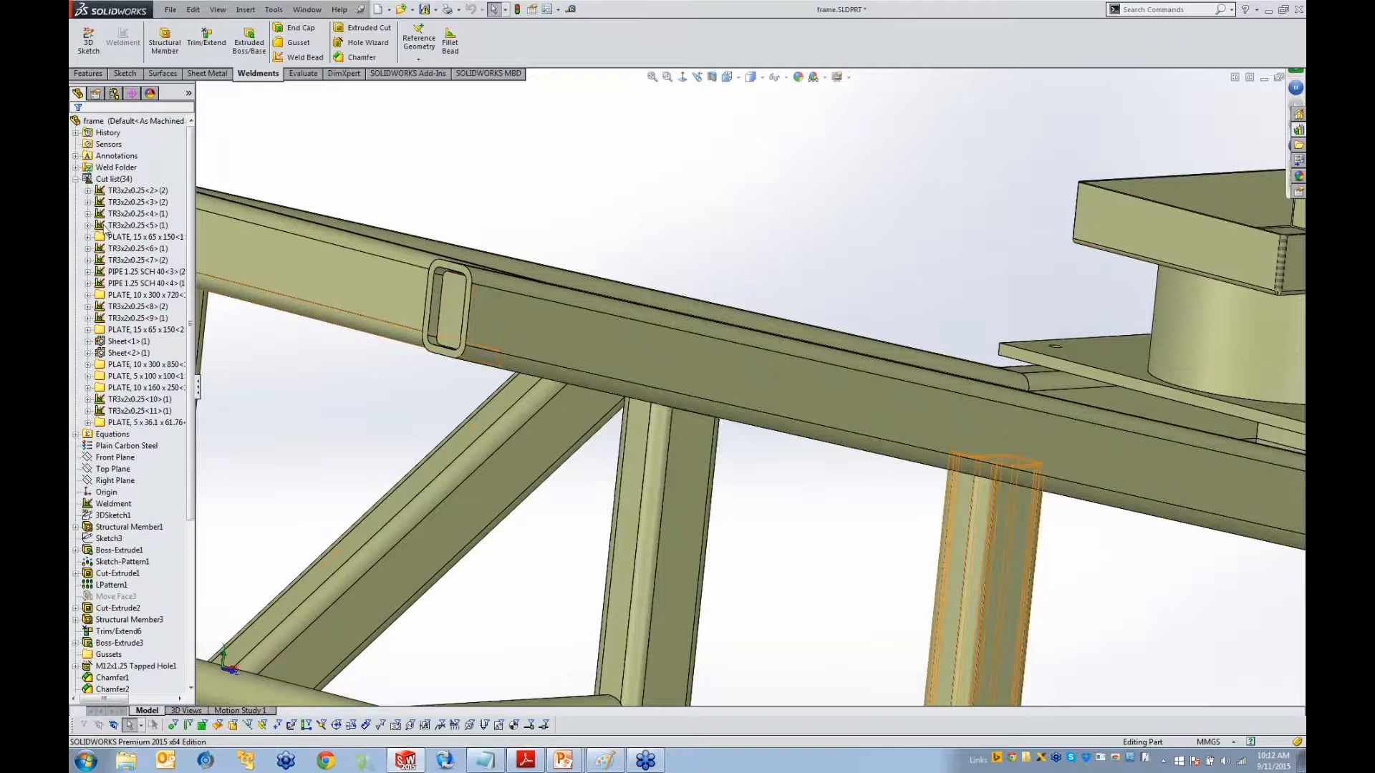
Review the length, angle, material, quantity and total length properties of cut list item TR3x2x0.25<3>
{"action": "left_click", "coordinate": [143, 272]}
{"action": "left_click", "coordinate": [133, 214], "text": "ctrl"}
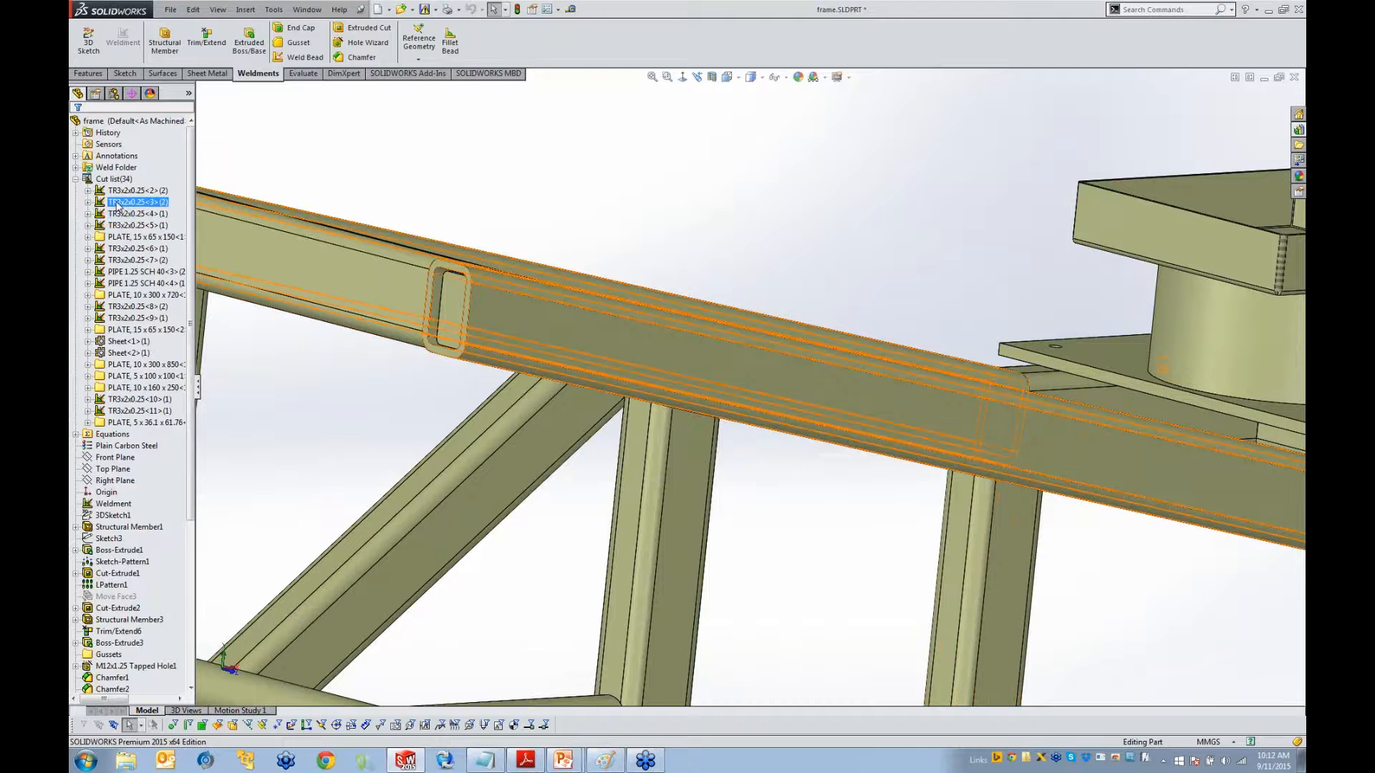
{"action": "right_click", "coordinate": [120, 206]}
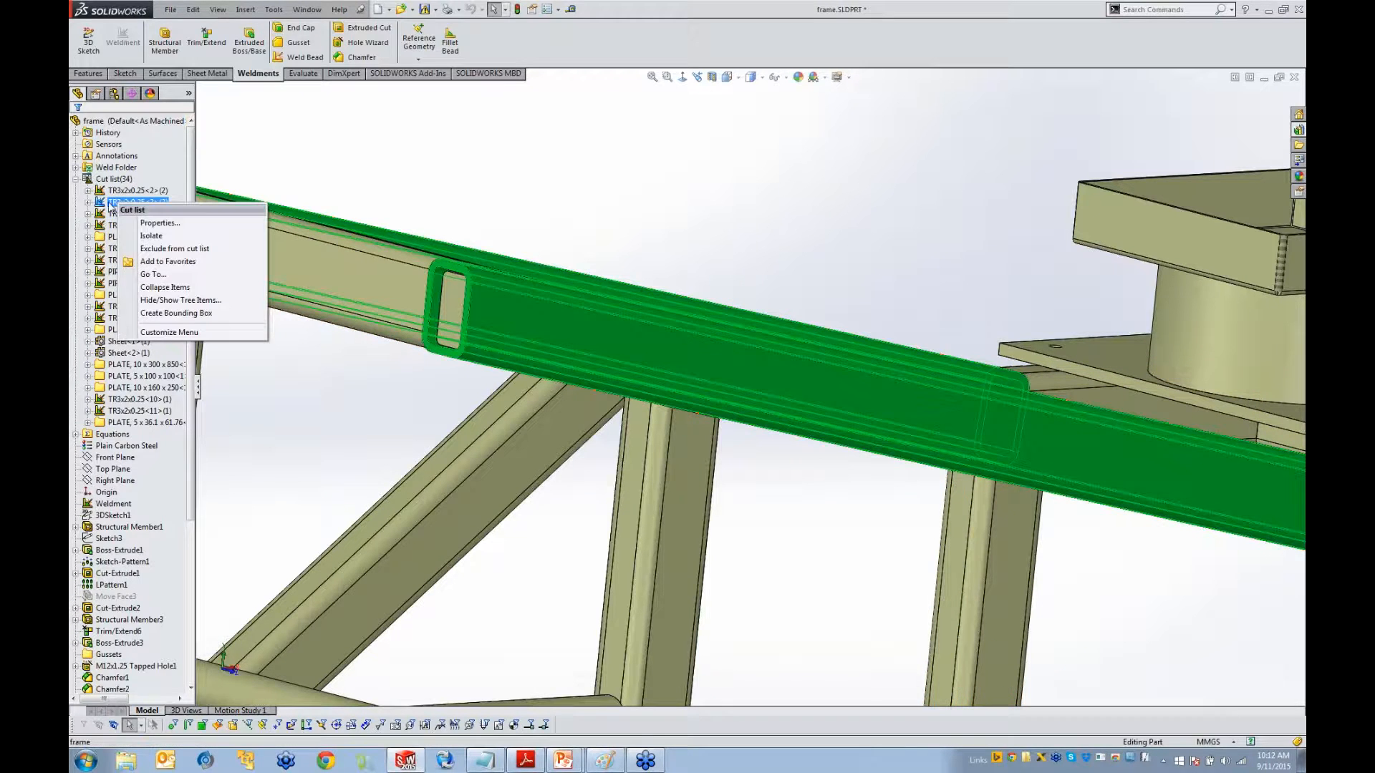
{"action": "left_click", "coordinate": [154, 222]}
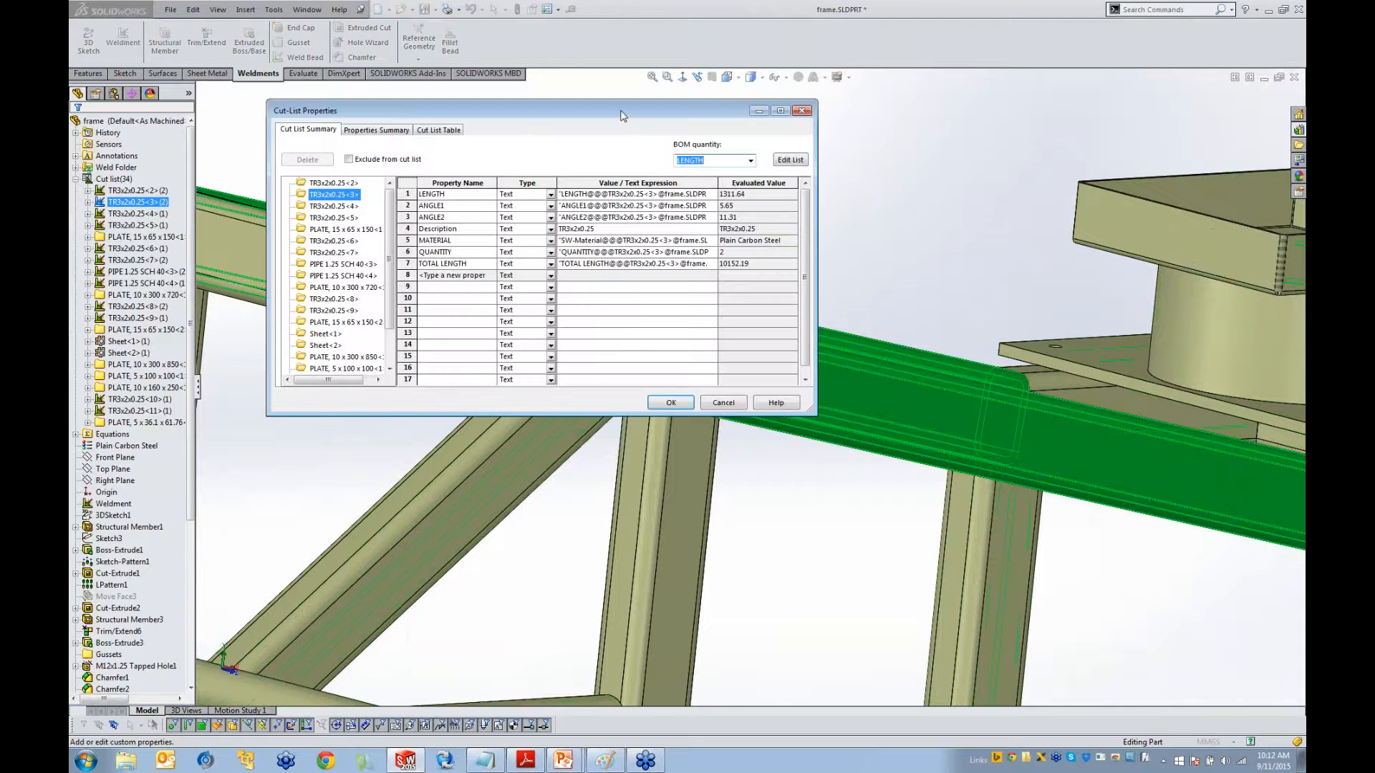
{"action": "left_click_drag", "start_coordinate": [623, 116], "coordinate": [717, 126]}
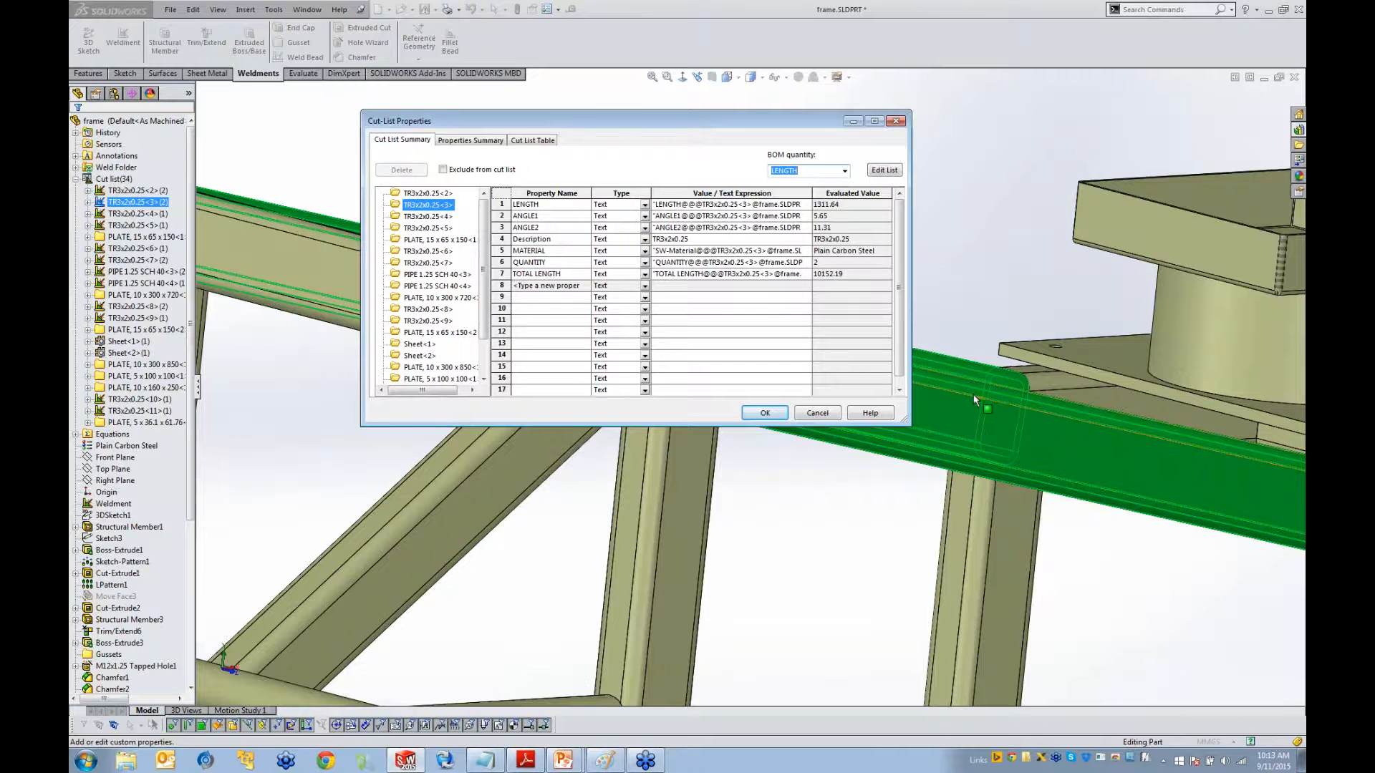
{"action": "left_click", "coordinate": [817, 413]}
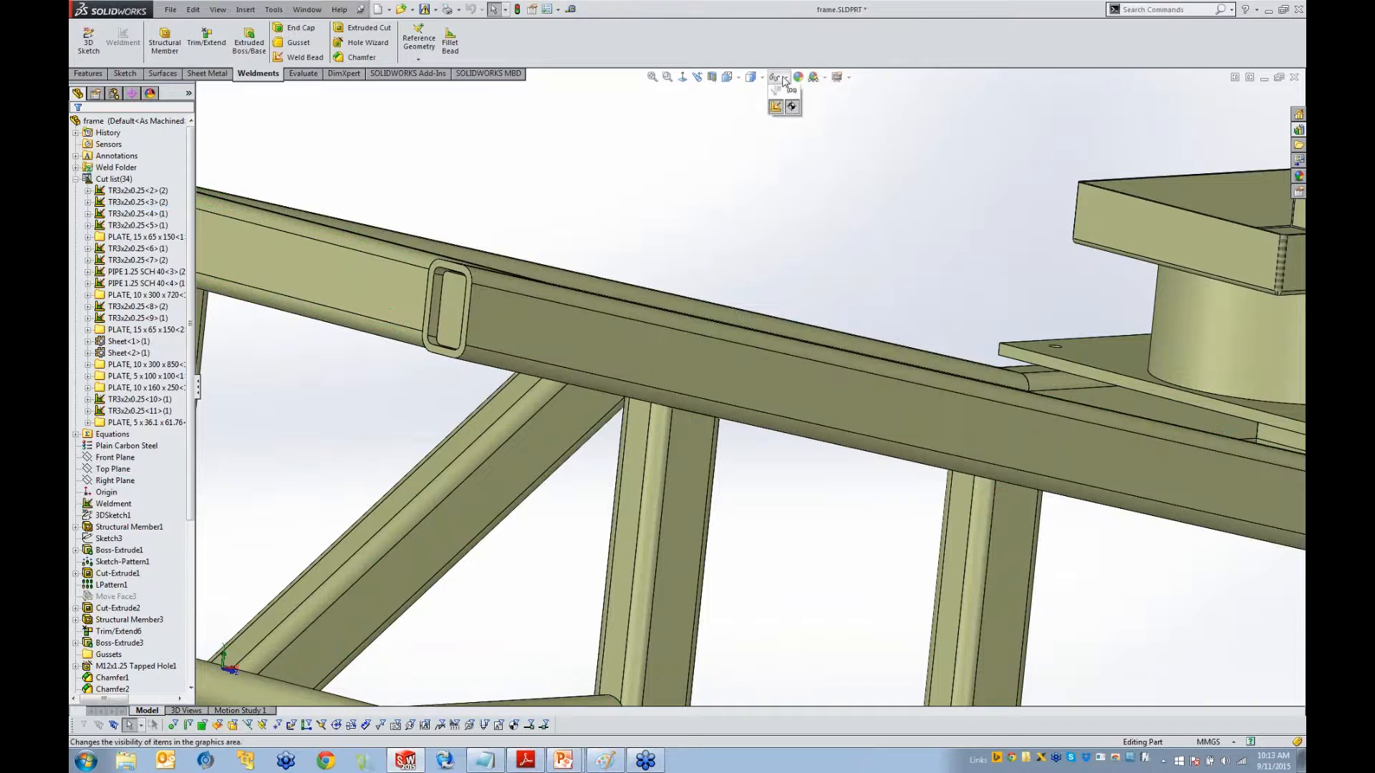
Show the model's annotations and examine the total length note on the sloped tube and the quantity note on the gusset
{"action": "left_click", "coordinate": [785, 78]}
{"action": "left_click", "coordinate": [799, 159]}
{"action": "scroll", "coordinate": [847, 276], "scroll_direction": "up", "scroll_amount": 5}
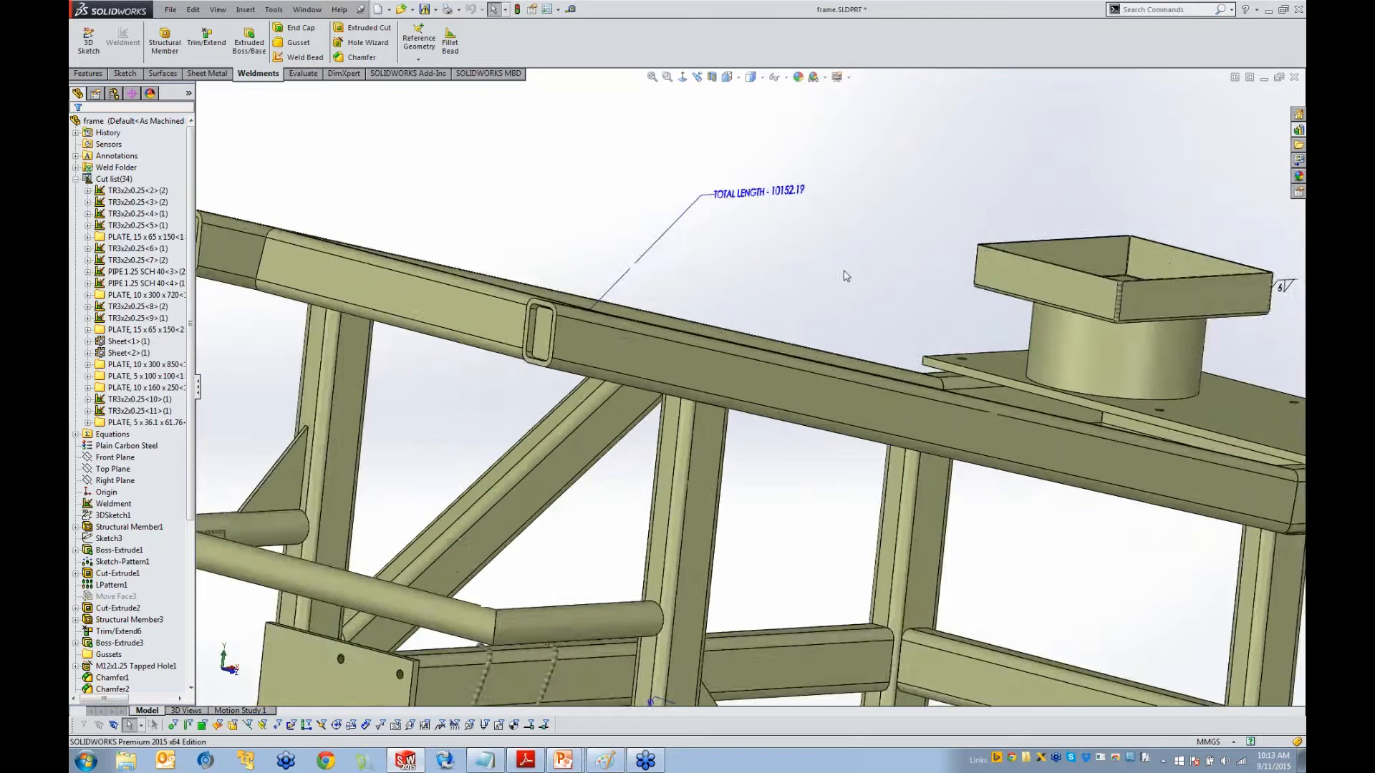
{"action": "middle_click_drag", "start_coordinate": [847, 276], "coordinate": [706, 307]}
{"action": "scroll", "coordinate": [617, 297], "scroll_direction": "up", "scroll_amount": 3}
{"action": "scroll", "coordinate": [620, 297], "scroll_direction": "down", "scroll_amount": 2}
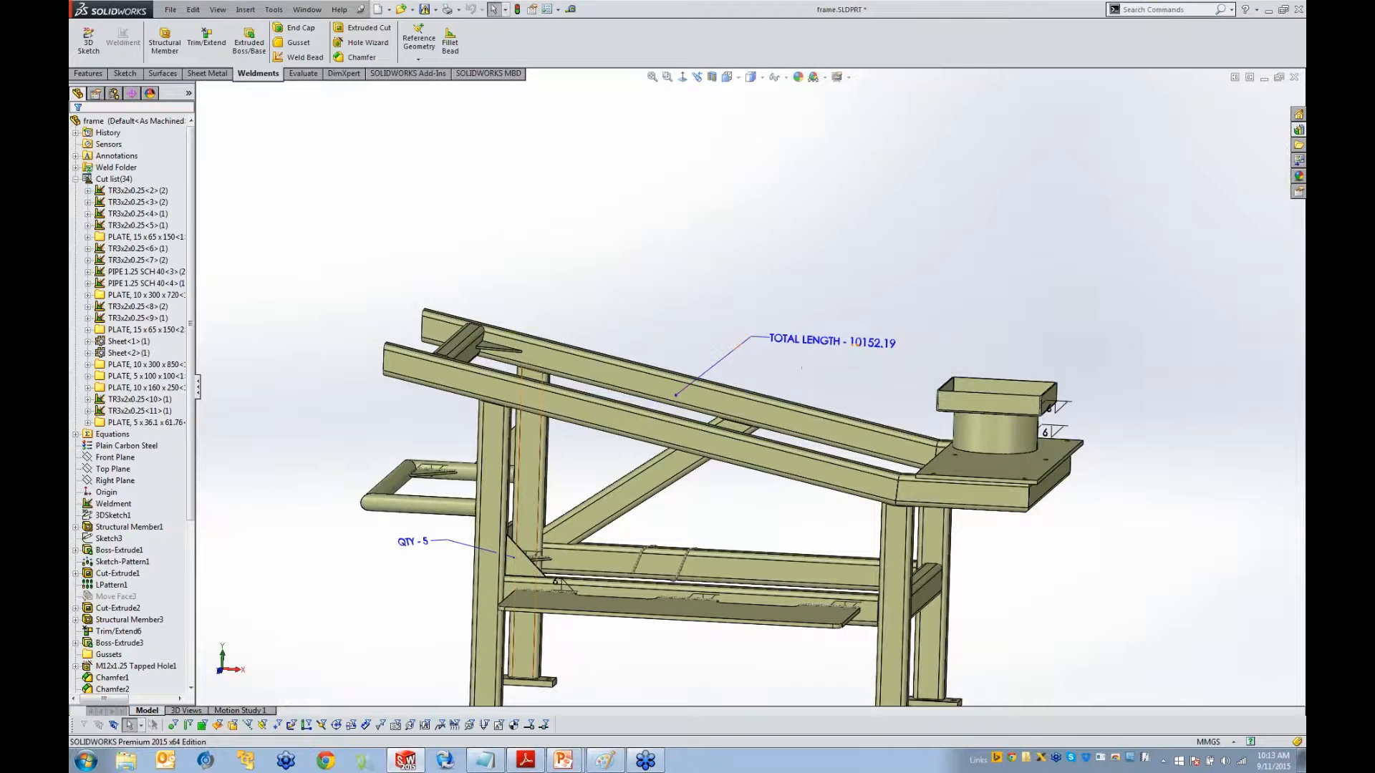
{"action": "middle_click_drag", "start_coordinate": [523, 630], "coordinate": [384, 574]}
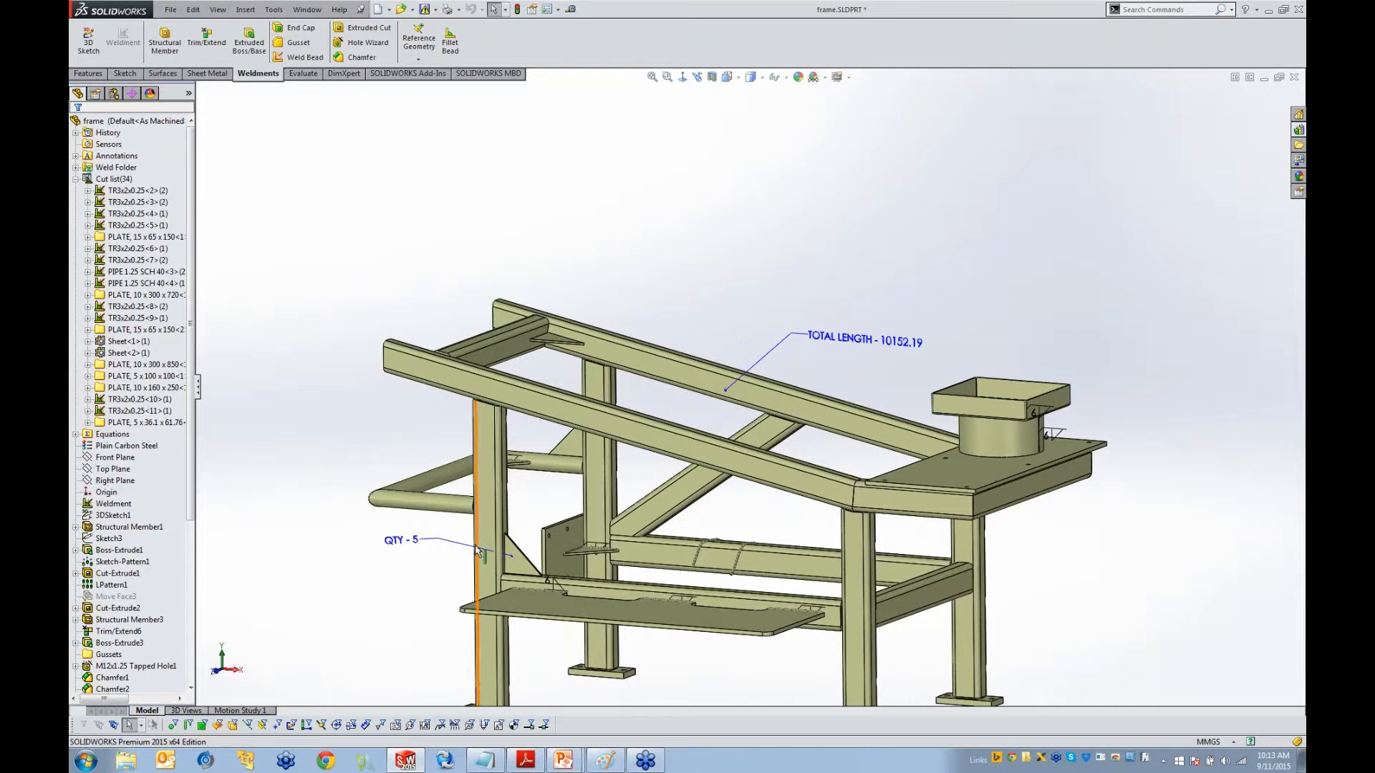
{"action": "scroll", "coordinate": [396, 527], "scroll_direction": "down", "scroll_amount": 2}
Move the quantity note slightly closer to the triangular gusset above the shelf and deselect it
{"action": "left_click_drag", "start_coordinate": [396, 523], "coordinate": [451, 537]}
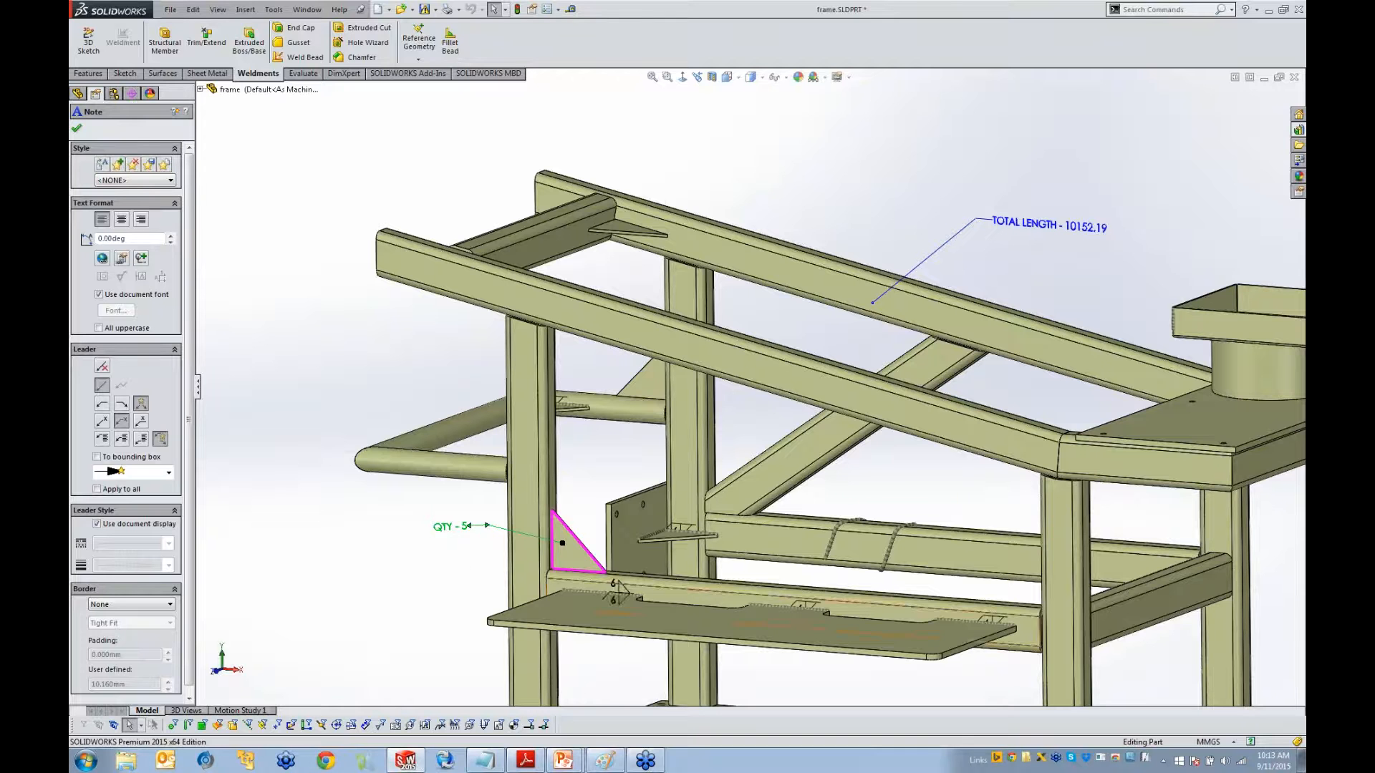
{"action": "middle_click_drag", "start_coordinate": [577, 434], "coordinate": [583, 478]}
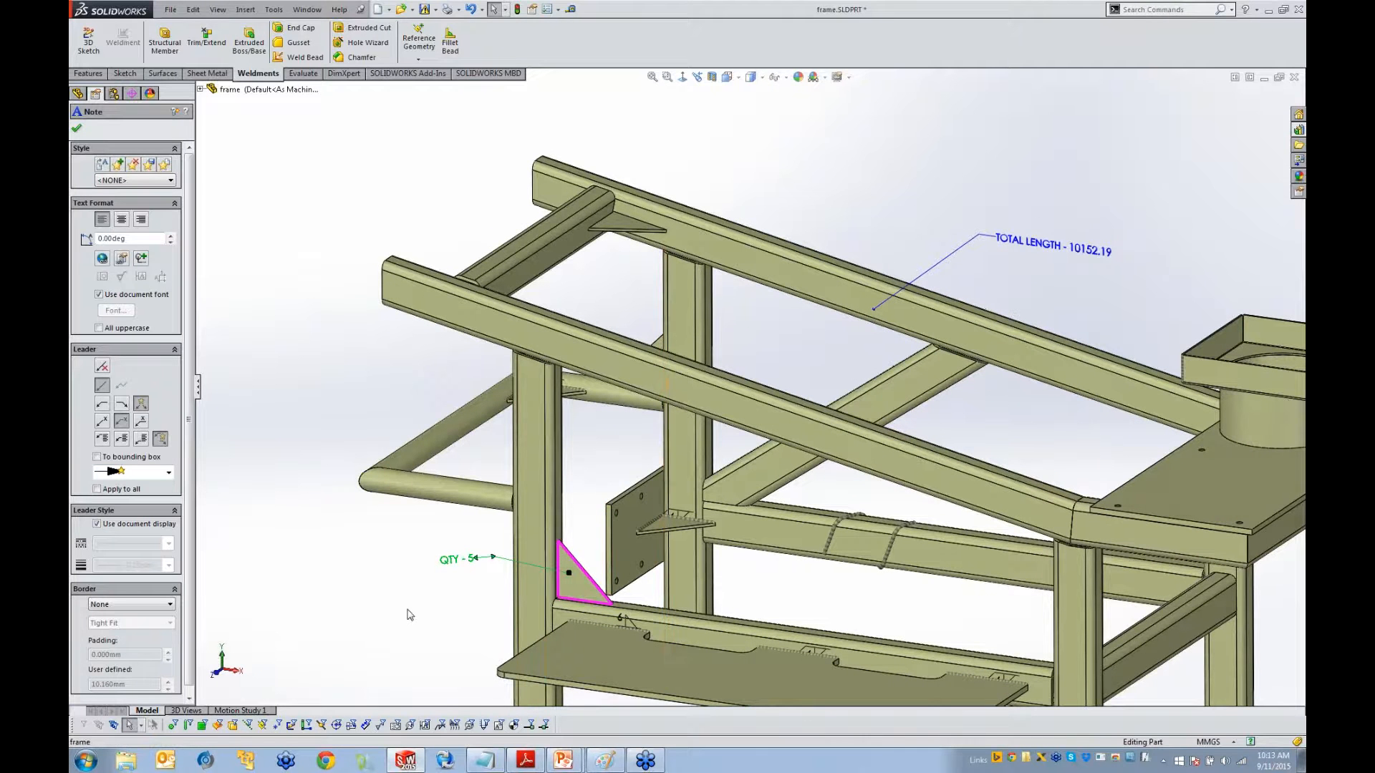
{"action": "left_click", "coordinate": [290, 368]}
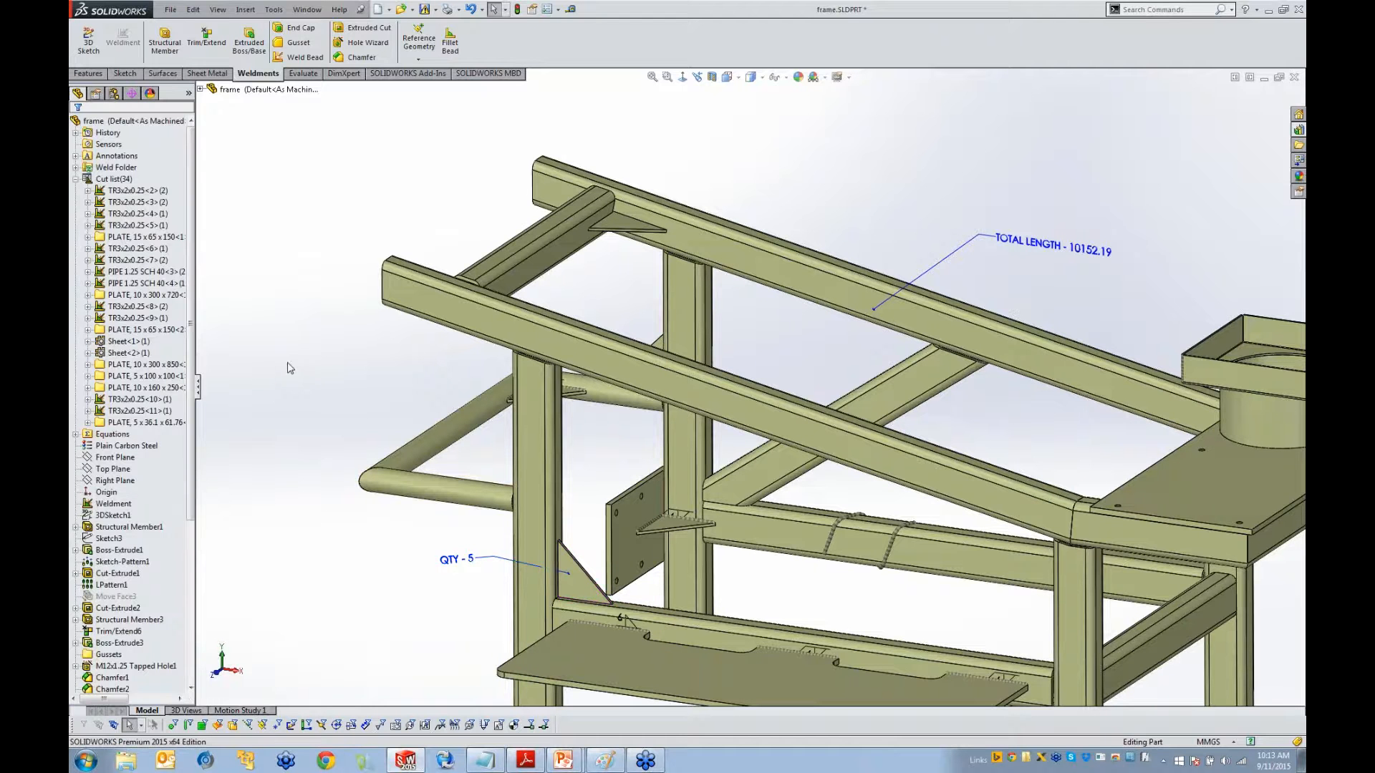
Hide the annotations in the model and fit the whole frame in the view
{"action": "left_click", "coordinate": [786, 78]}
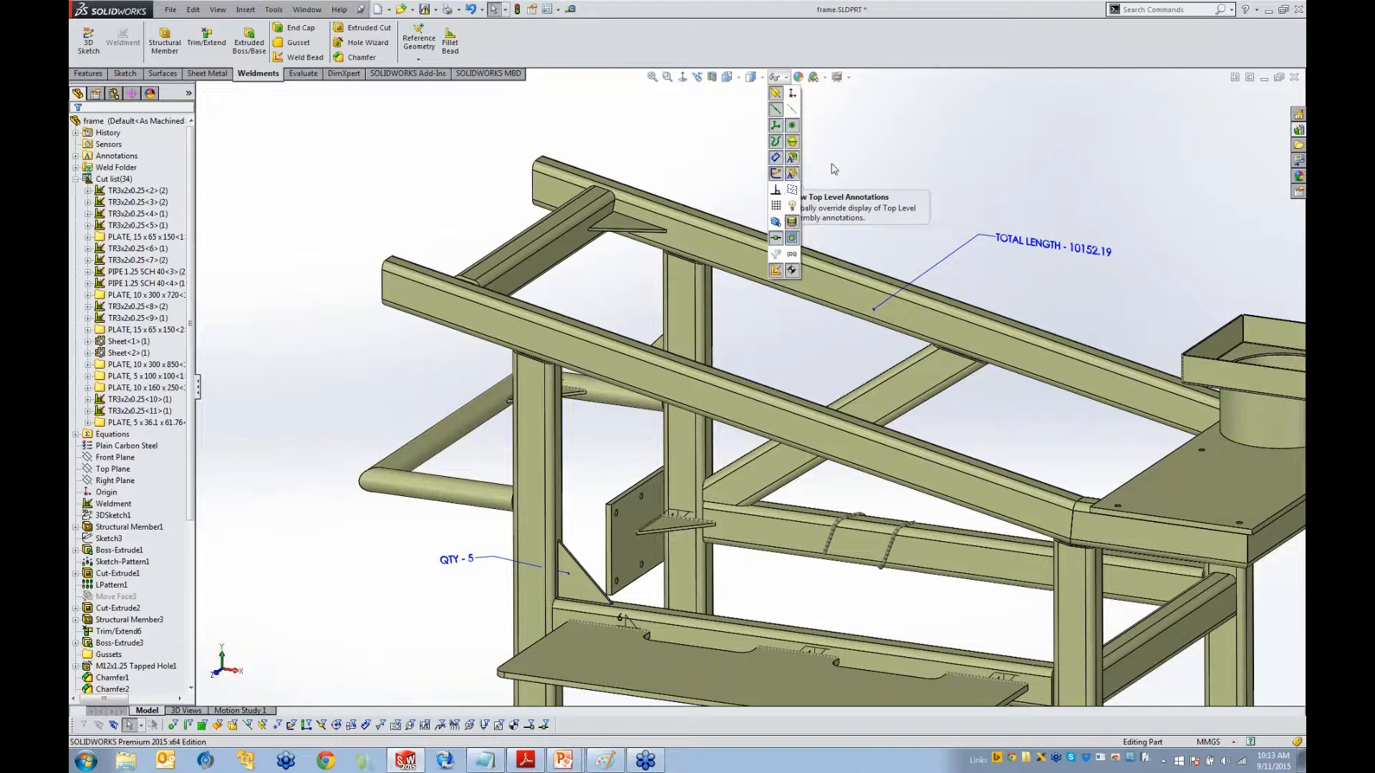
{"action": "left_click", "coordinate": [793, 159]}
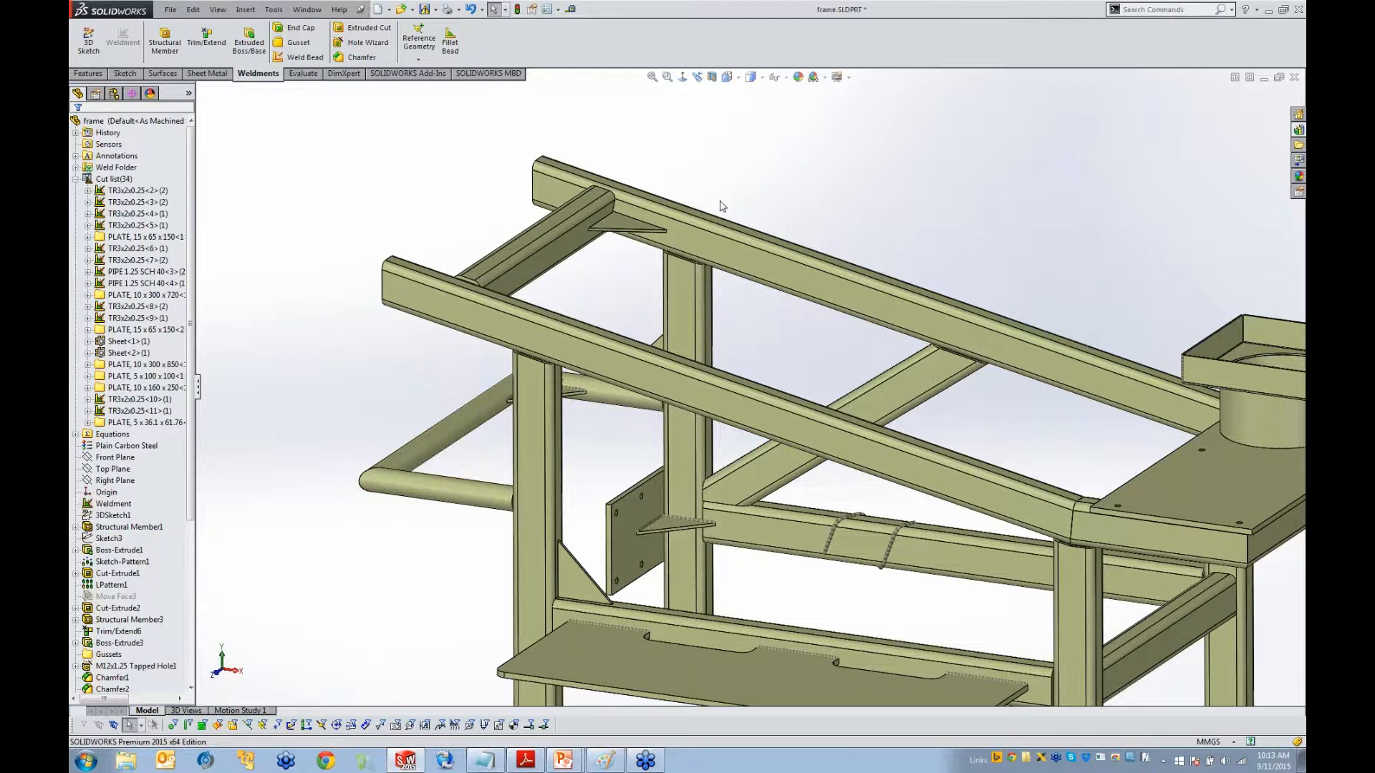
{"action": "key", "text": "f"}
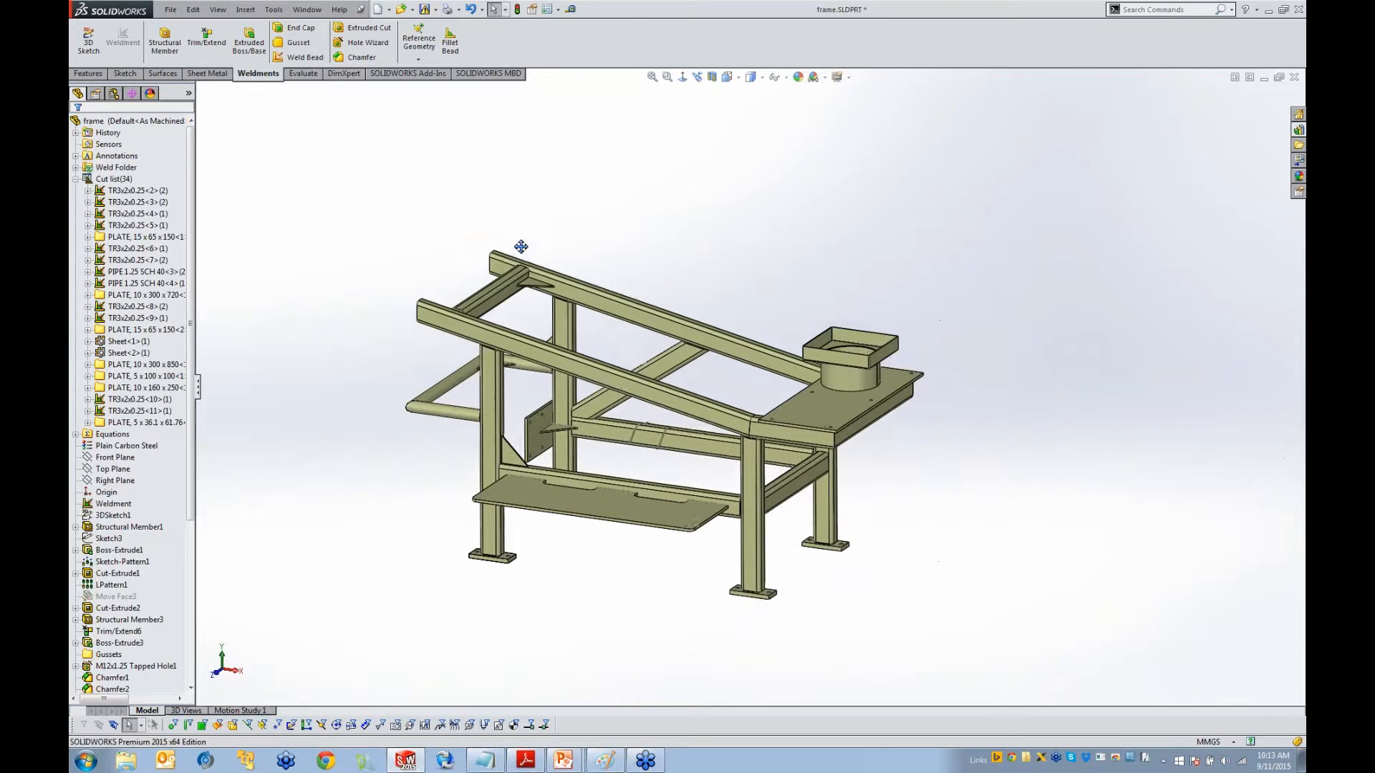
Collapse the cut list and examine where Chamfer1 lies at the foot of the frame's leg
{"action": "left_click", "coordinate": [76, 179]}
{"action": "left_click", "coordinate": [113, 434]}
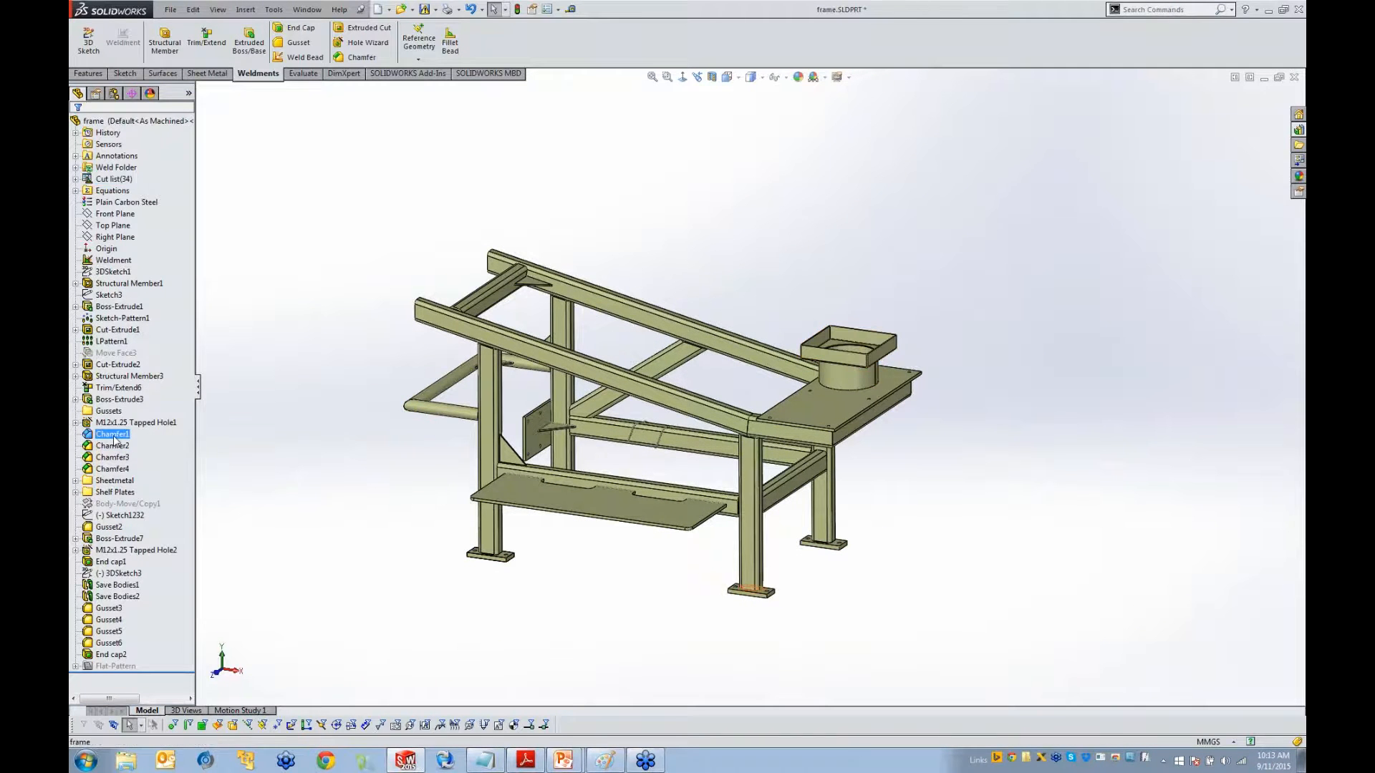
{"action": "scroll", "coordinate": [727, 591], "scroll_direction": "down", "scroll_amount": 2}
{"action": "scroll", "coordinate": [728, 591], "scroll_direction": "down", "scroll_amount": 10}
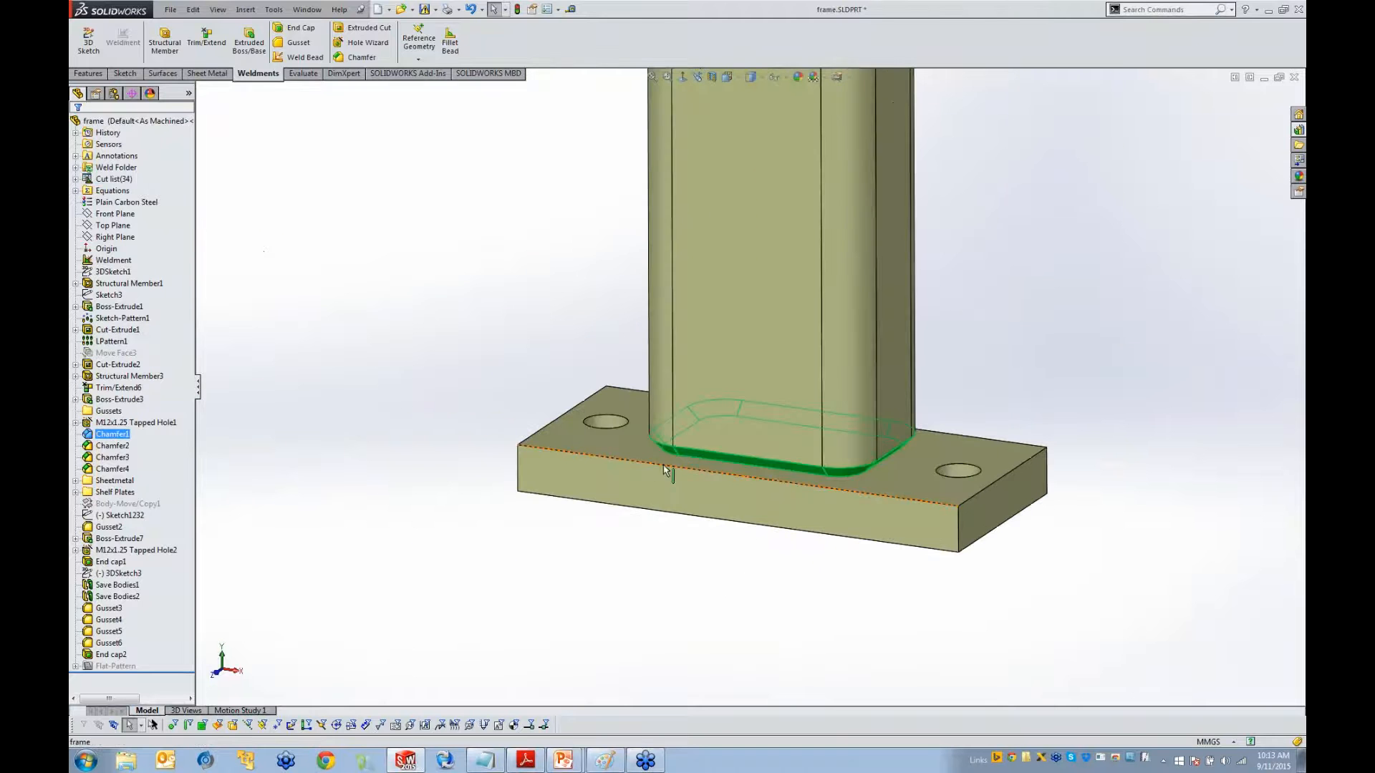
{"action": "scroll", "coordinate": [677, 454], "scroll_direction": "up", "scroll_amount": 10}
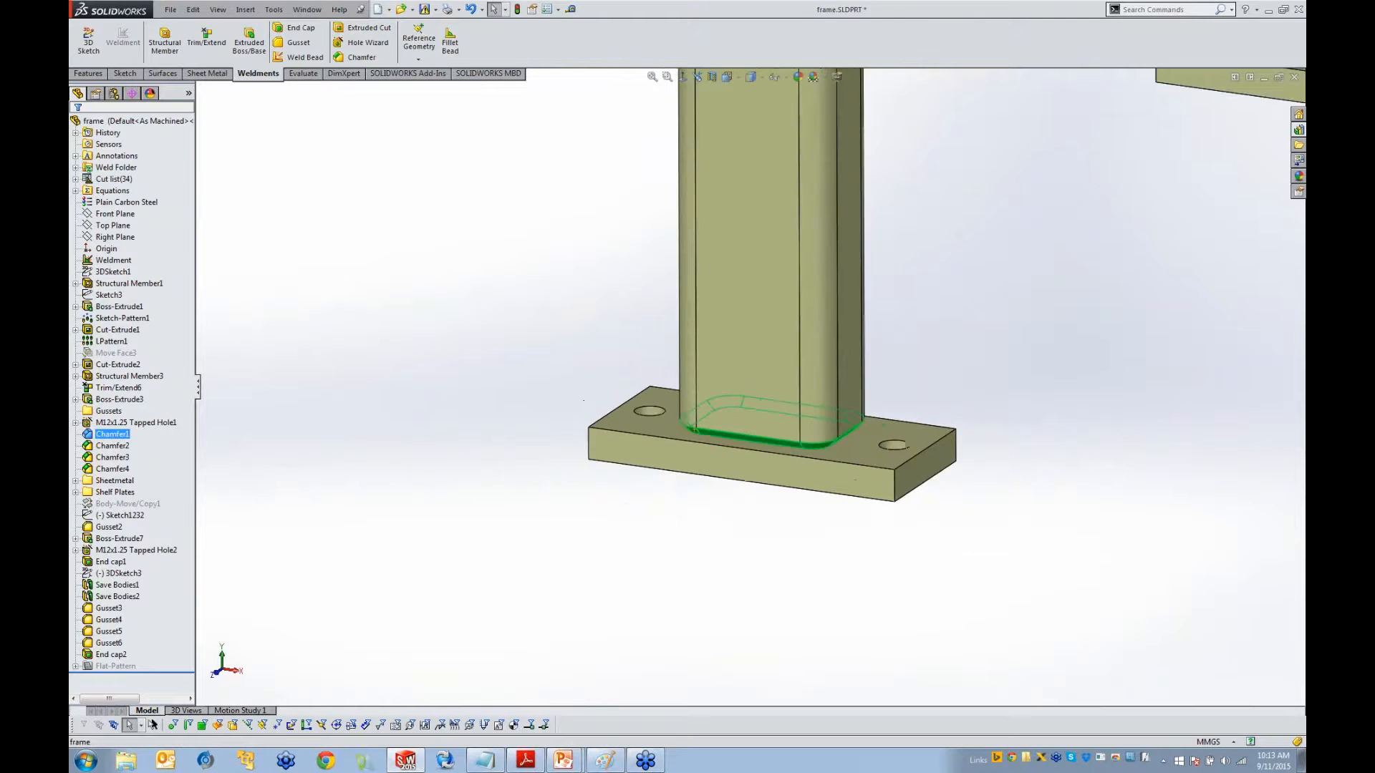
{"action": "scroll", "coordinate": [720, 430], "scroll_direction": "down", "scroll_amount": 6}
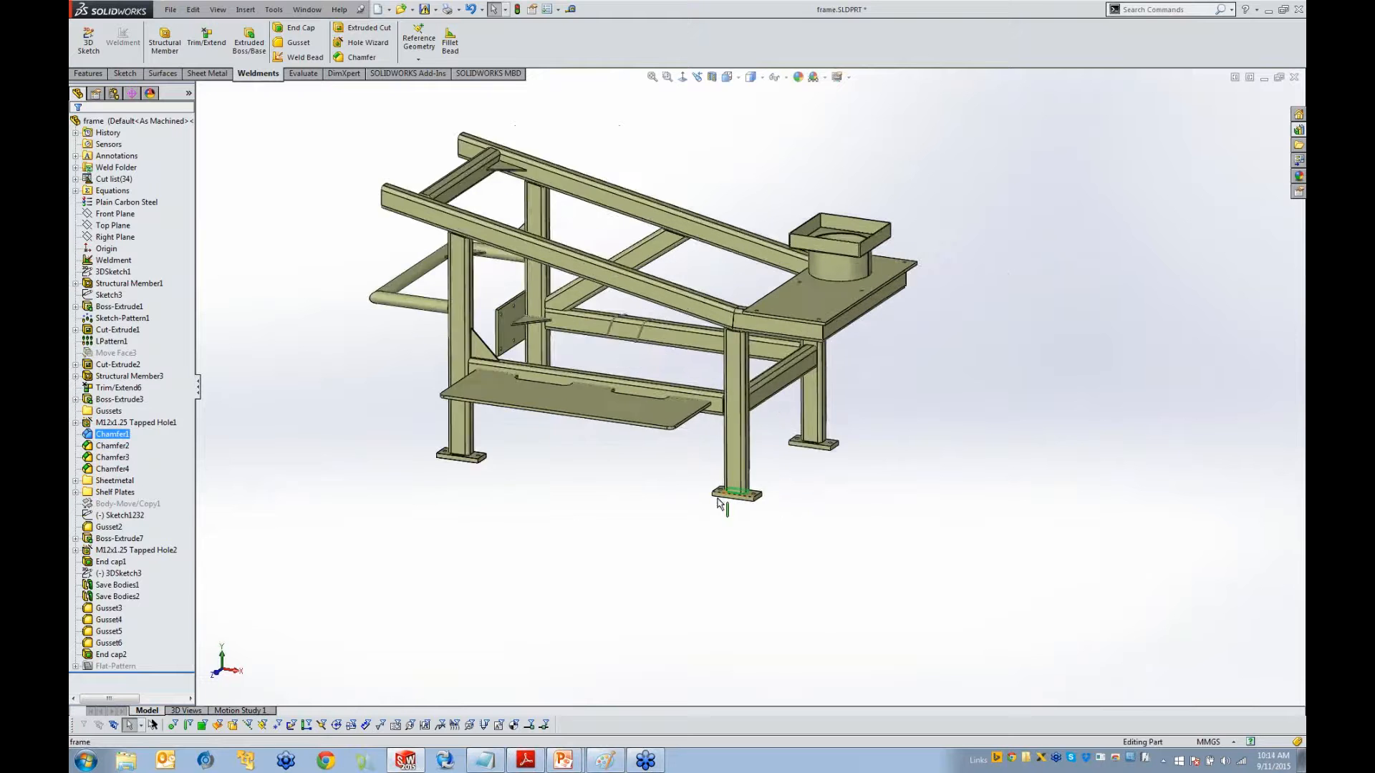
{"action": "key", "text": "f"}
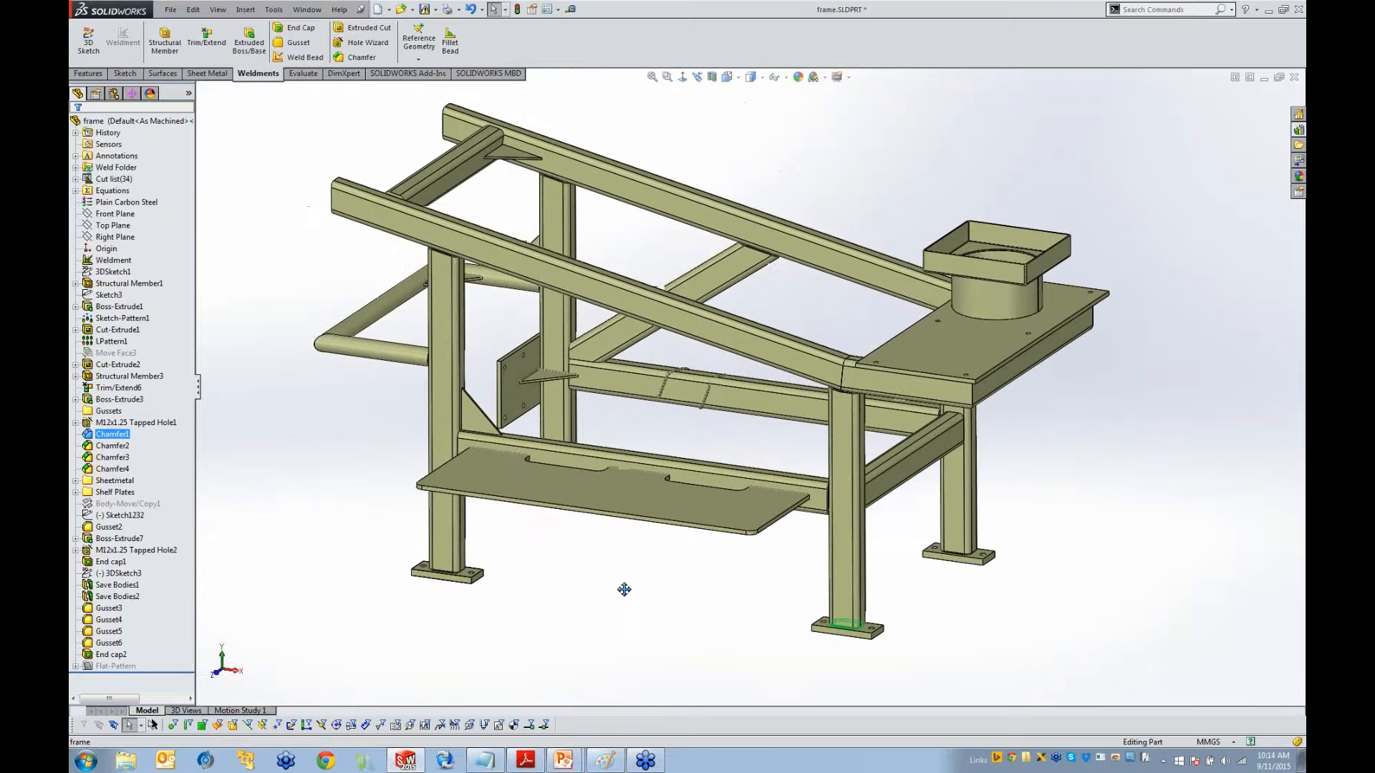
Add the features Chamfer1 through Chamfer4 to the part's Favorites
{"action": "left_click", "coordinate": [110, 467], "text": "ctrl"}
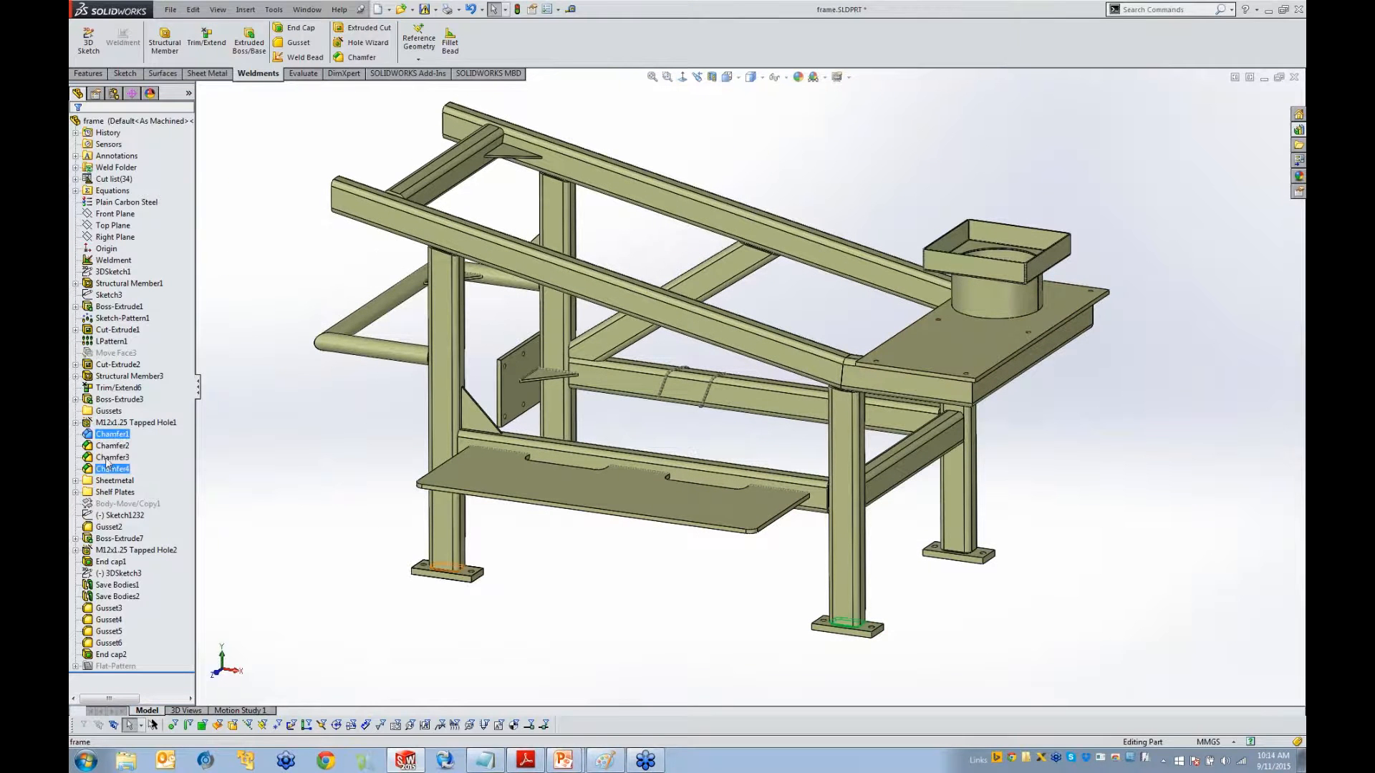
{"action": "left_click", "coordinate": [109, 471], "text": "shift"}
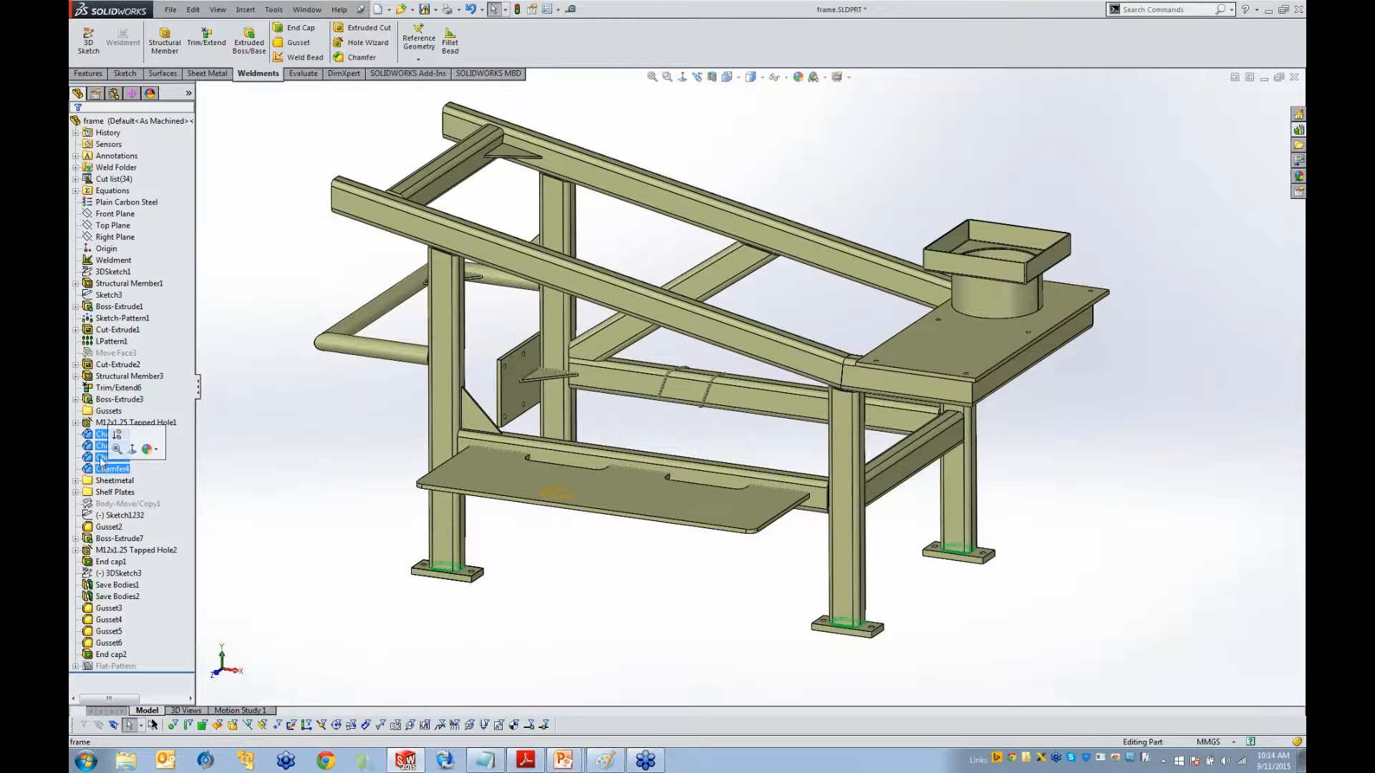
{"action": "right_click", "coordinate": [101, 449]}
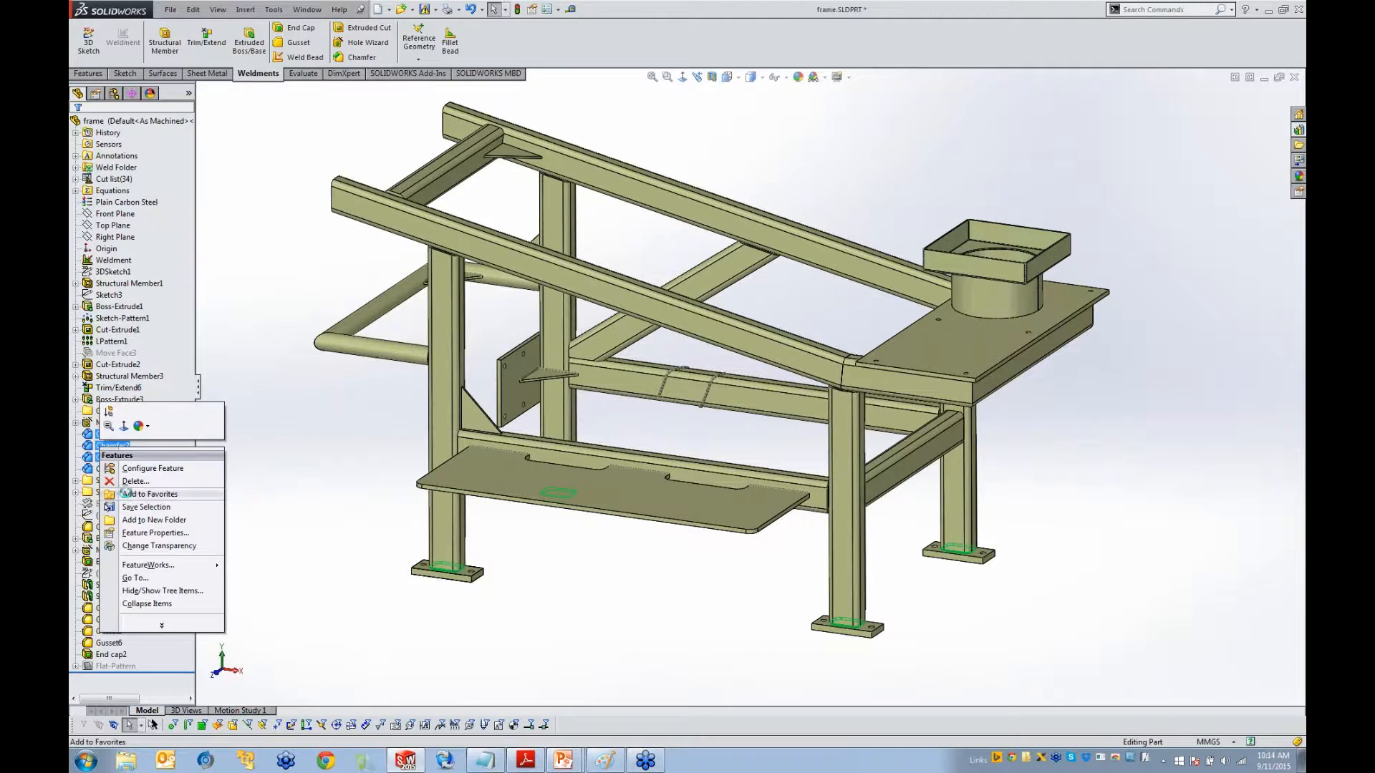
{"action": "left_click", "coordinate": [127, 493]}
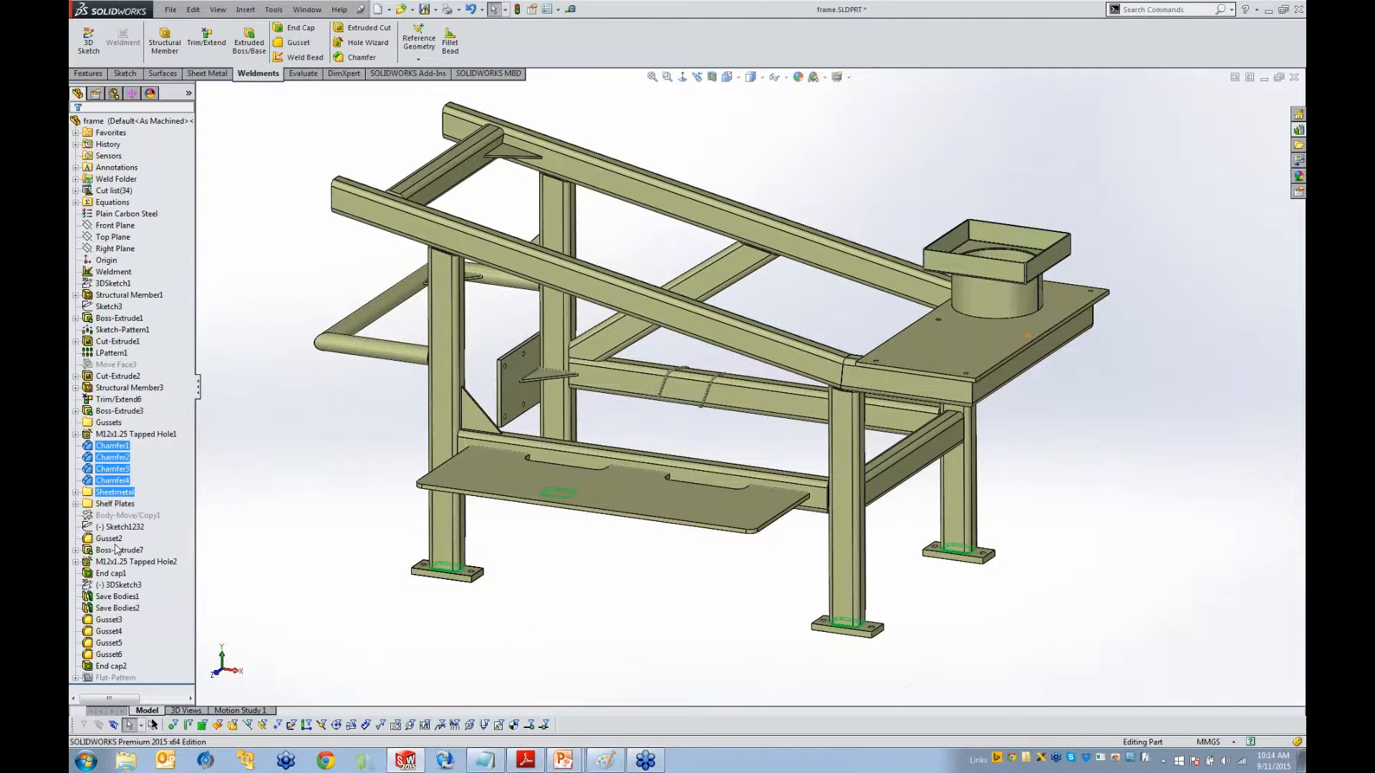
Group the four chamfers in Favorites into a new favorite folder named Weld Prep
{"action": "left_click", "coordinate": [75, 133]}
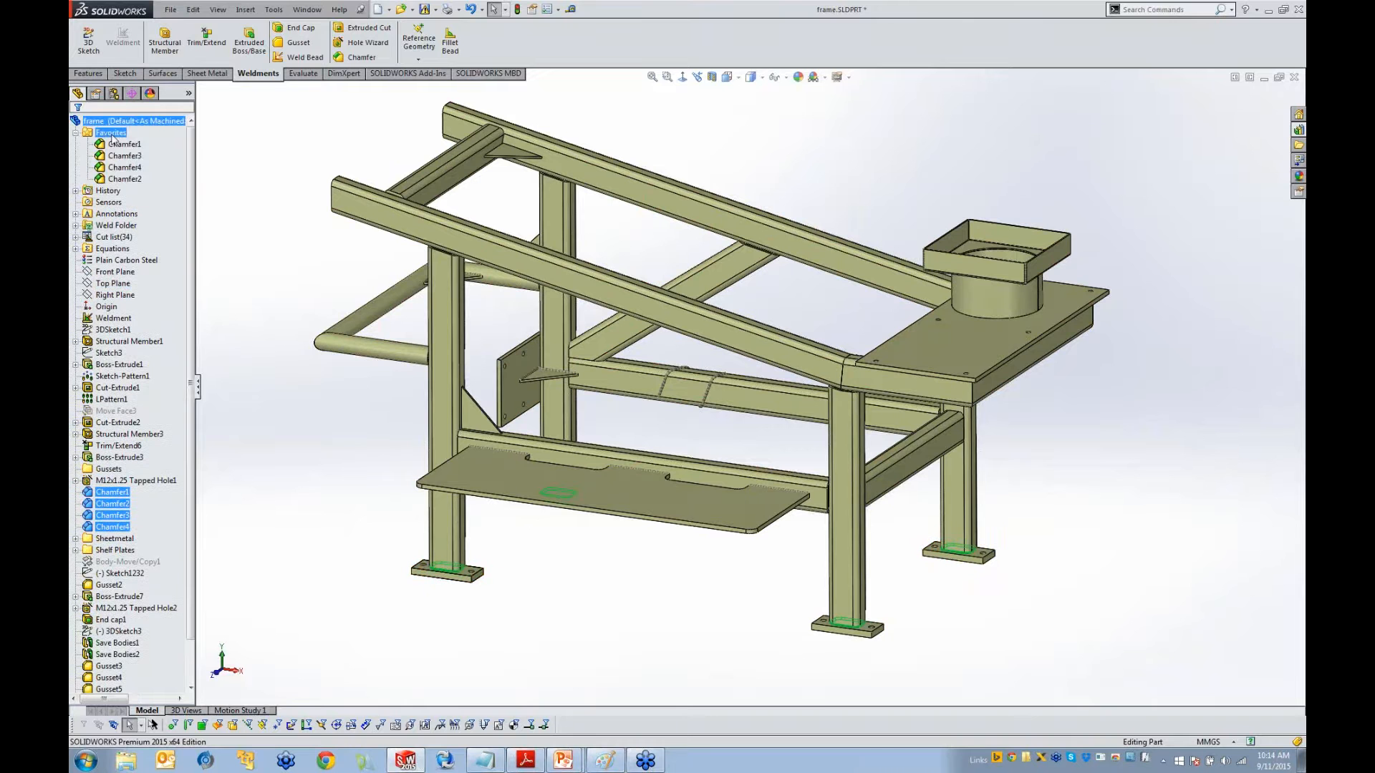
{"action": "left_click", "coordinate": [122, 144]}
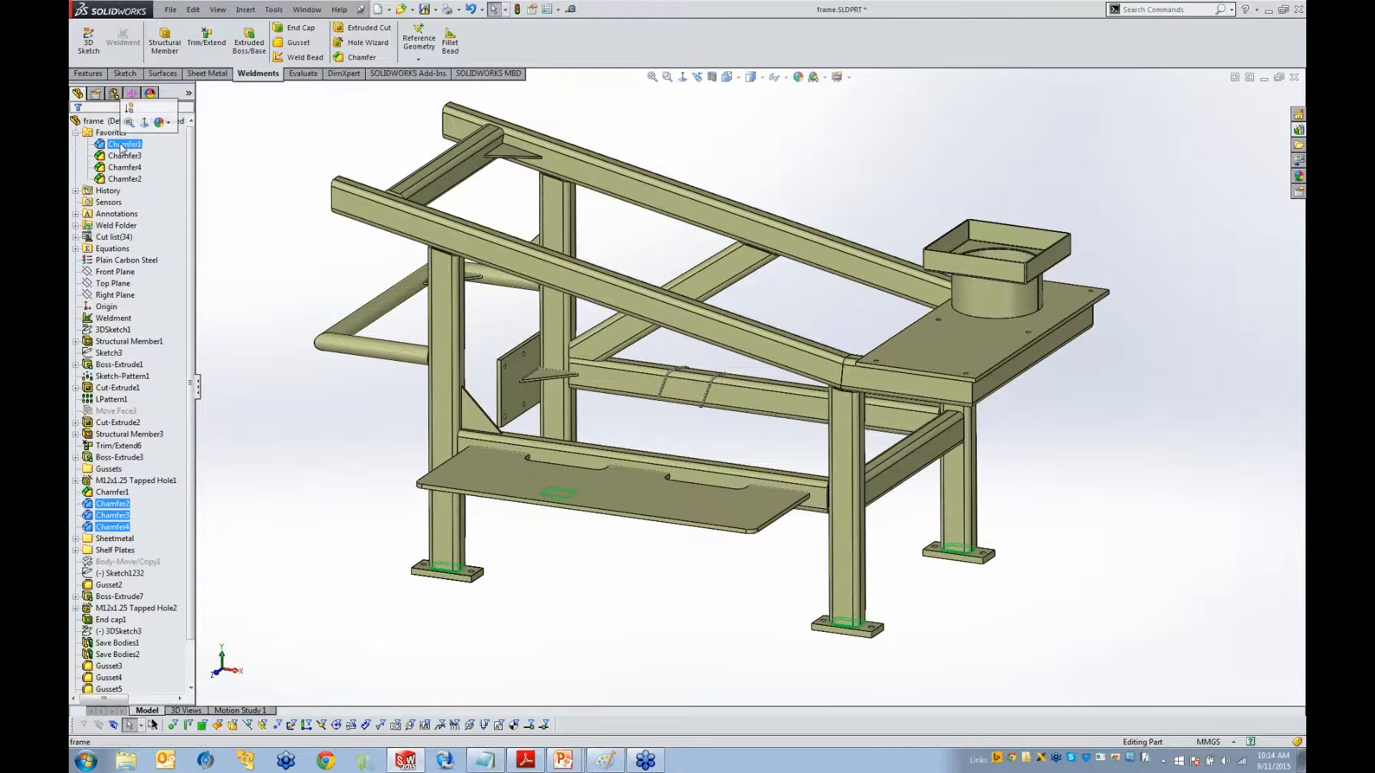
{"action": "left_click", "coordinate": [115, 168]}
{"action": "right_click", "coordinate": [111, 170]}
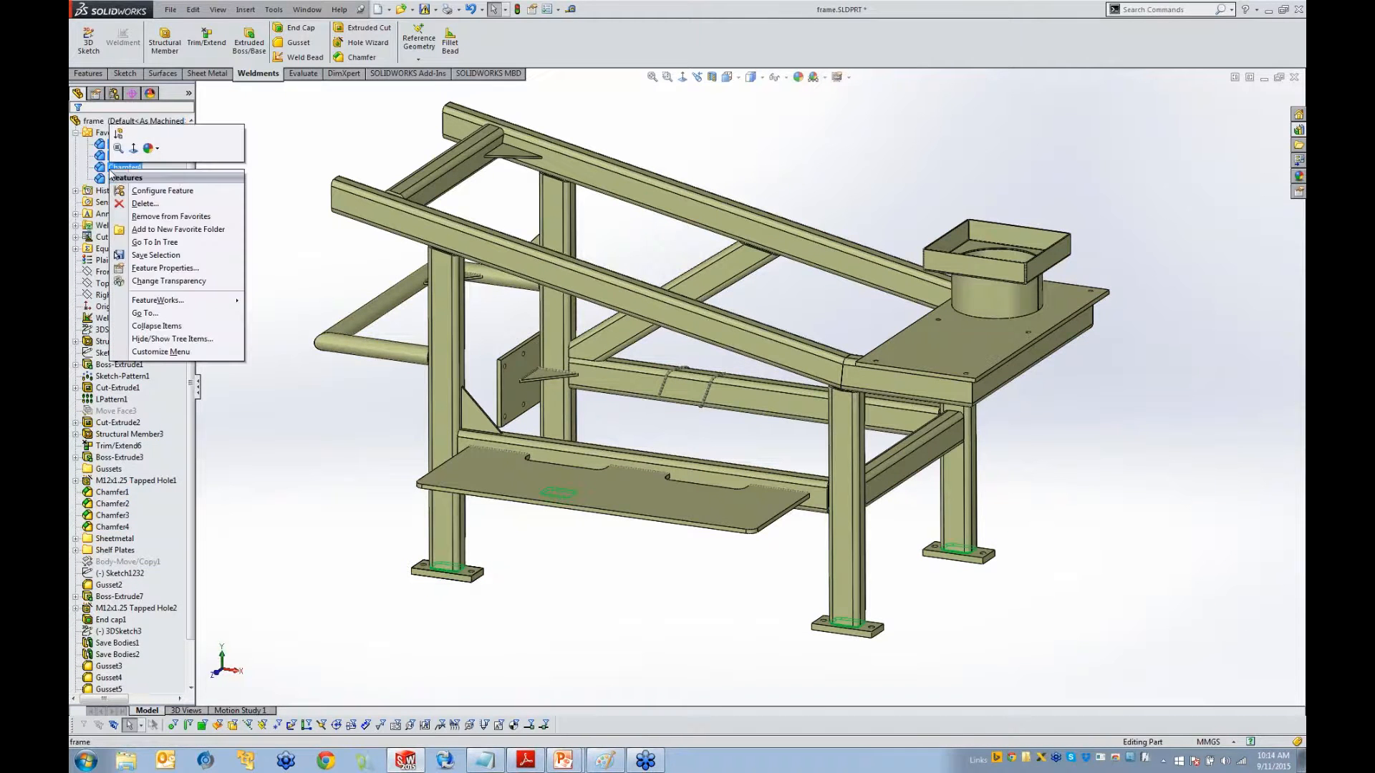
{"action": "left_click", "coordinate": [162, 230]}
{"action": "type", "text": "W"}
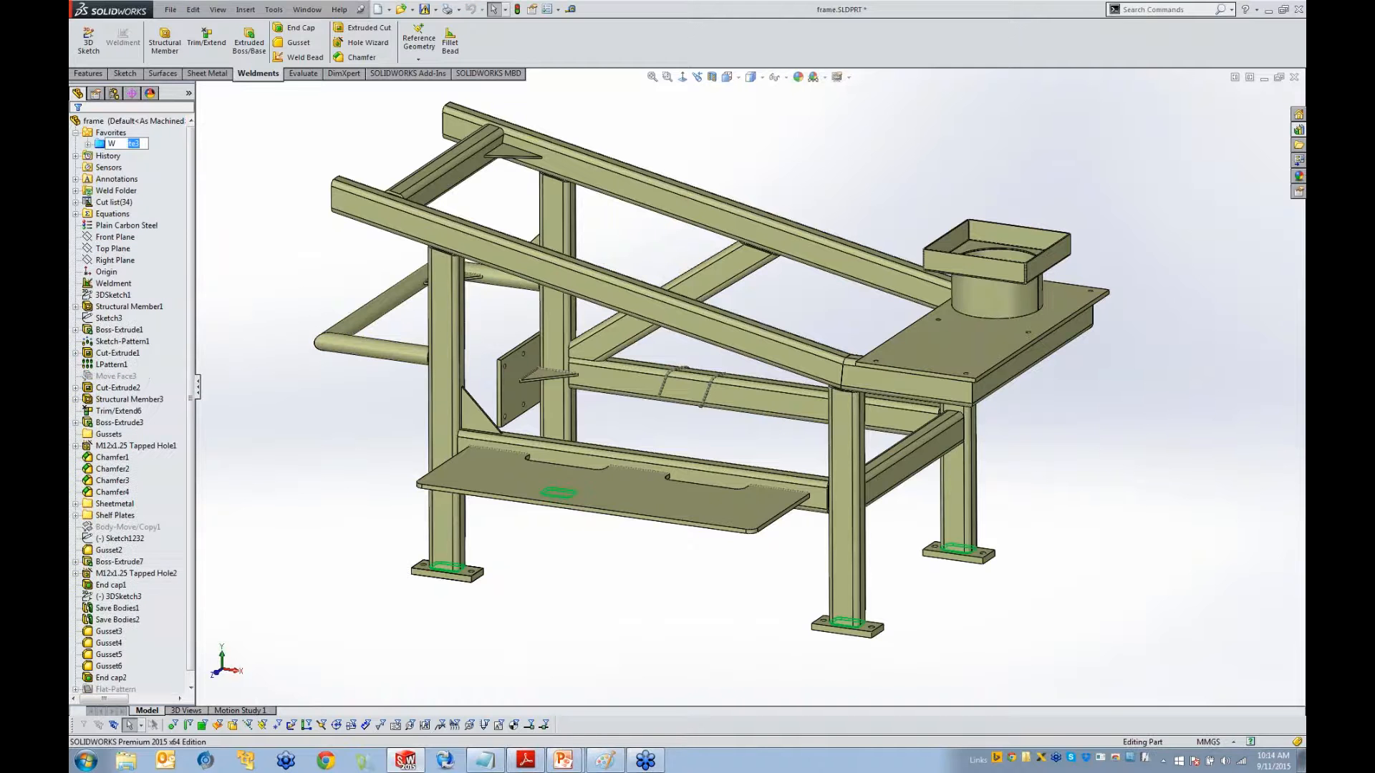
{"action": "type", "text": "eld Prep"}
{"action": "key", "text": "Return"}
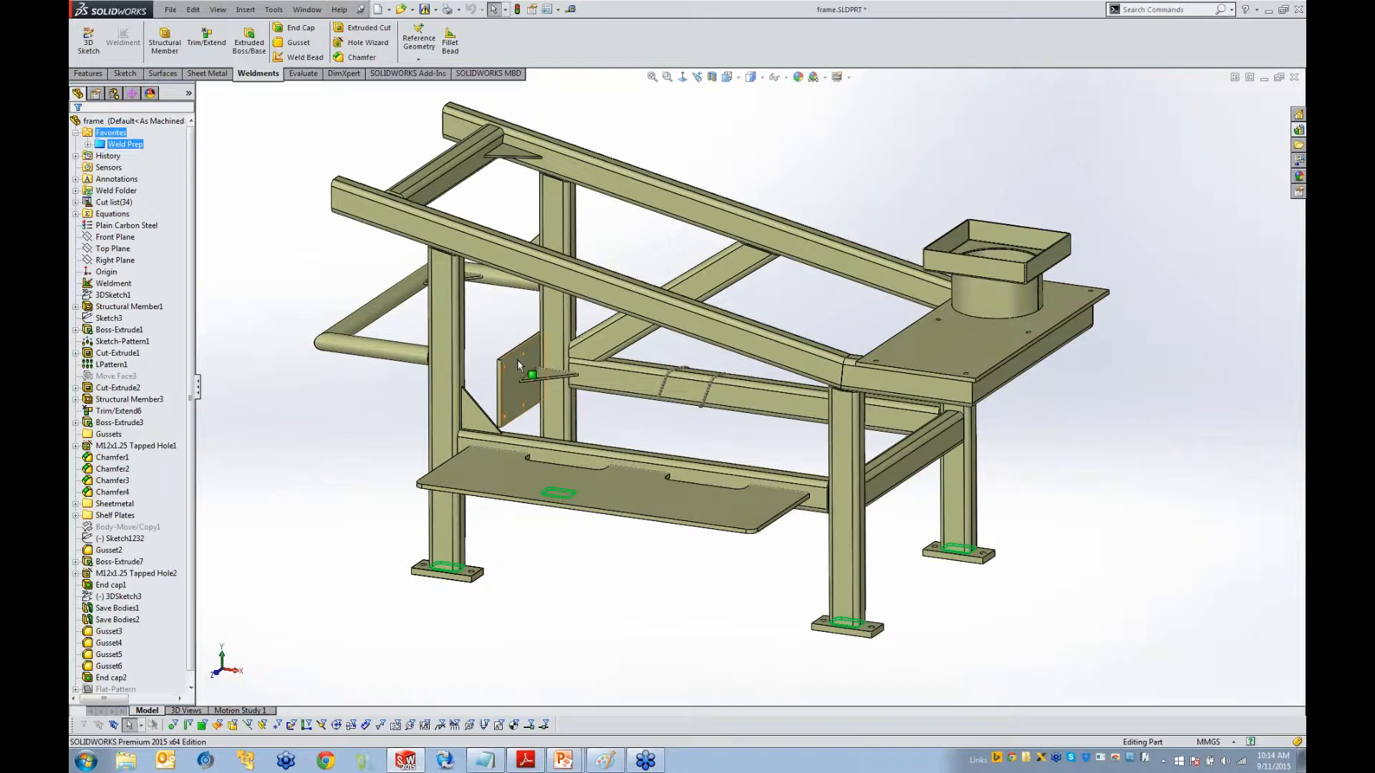
{"action": "left_click", "coordinate": [310, 232]}
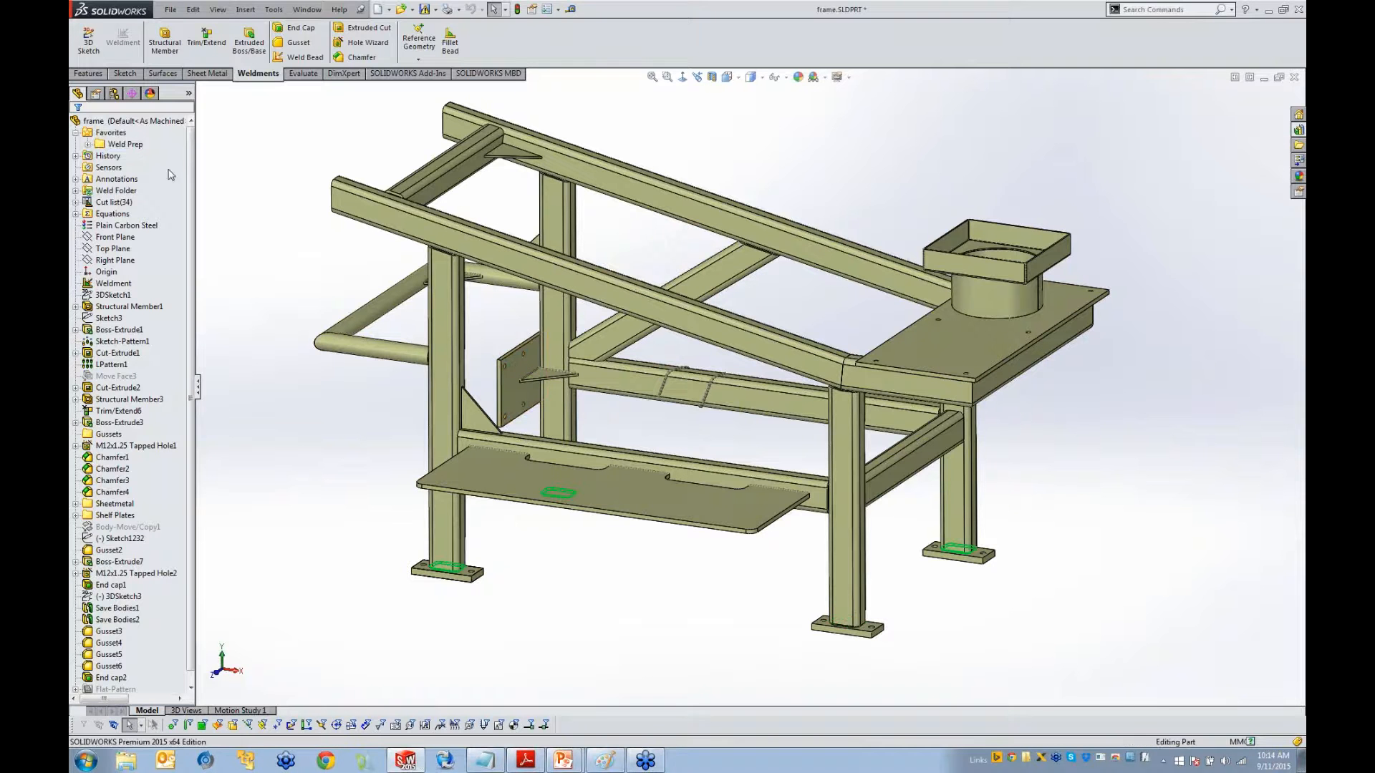
Examine the contents of the Weld Prep folder and where the chamfer and sheet metal features lie on the frame
{"action": "left_click", "coordinate": [88, 145]}
{"action": "left_click", "coordinate": [89, 145]}
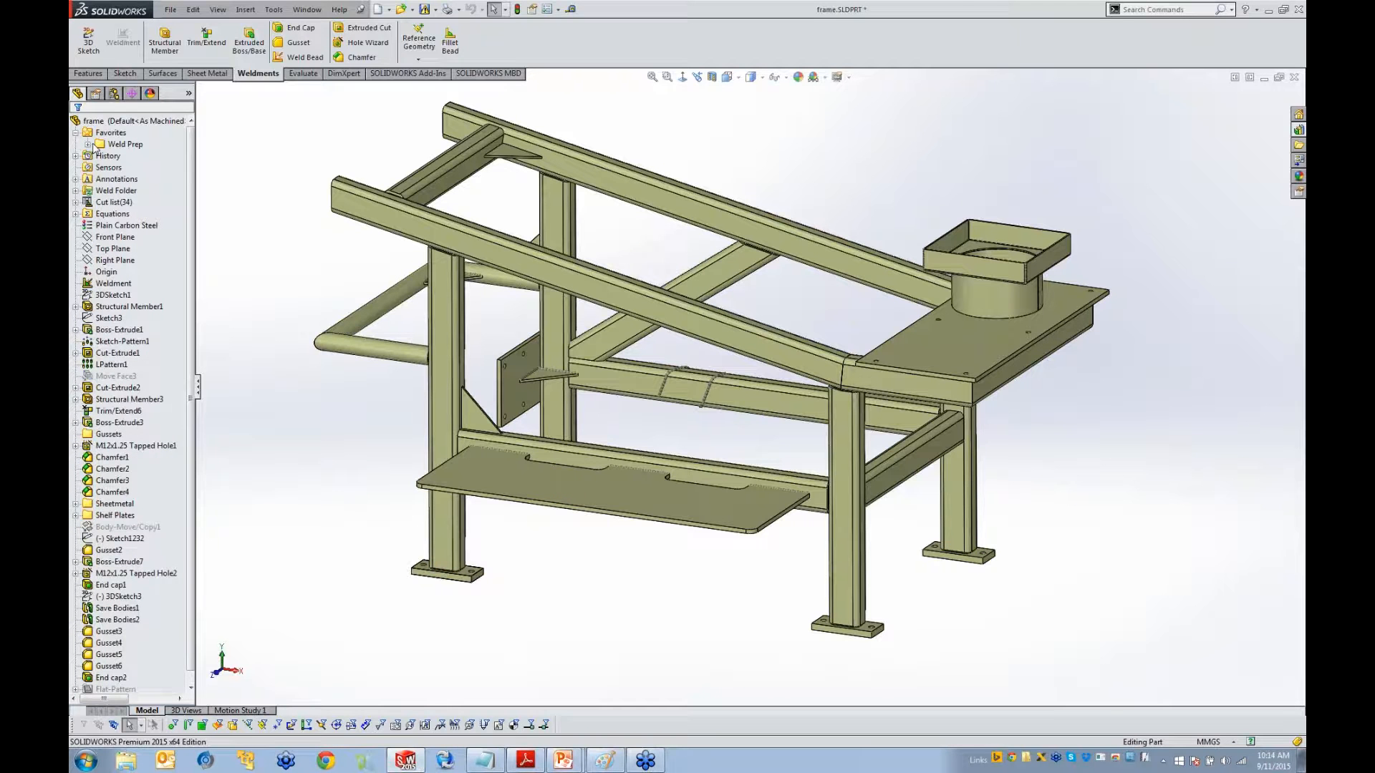
{"action": "left_click", "coordinate": [104, 456]}
{"action": "key", "text": "Down"}
{"action": "key", "text": "Down"}
{"action": "key", "text": "Down"}
{"action": "key", "text": "Down"}
{"action": "key", "text": "Down"}
{"action": "key", "text": "Down"}
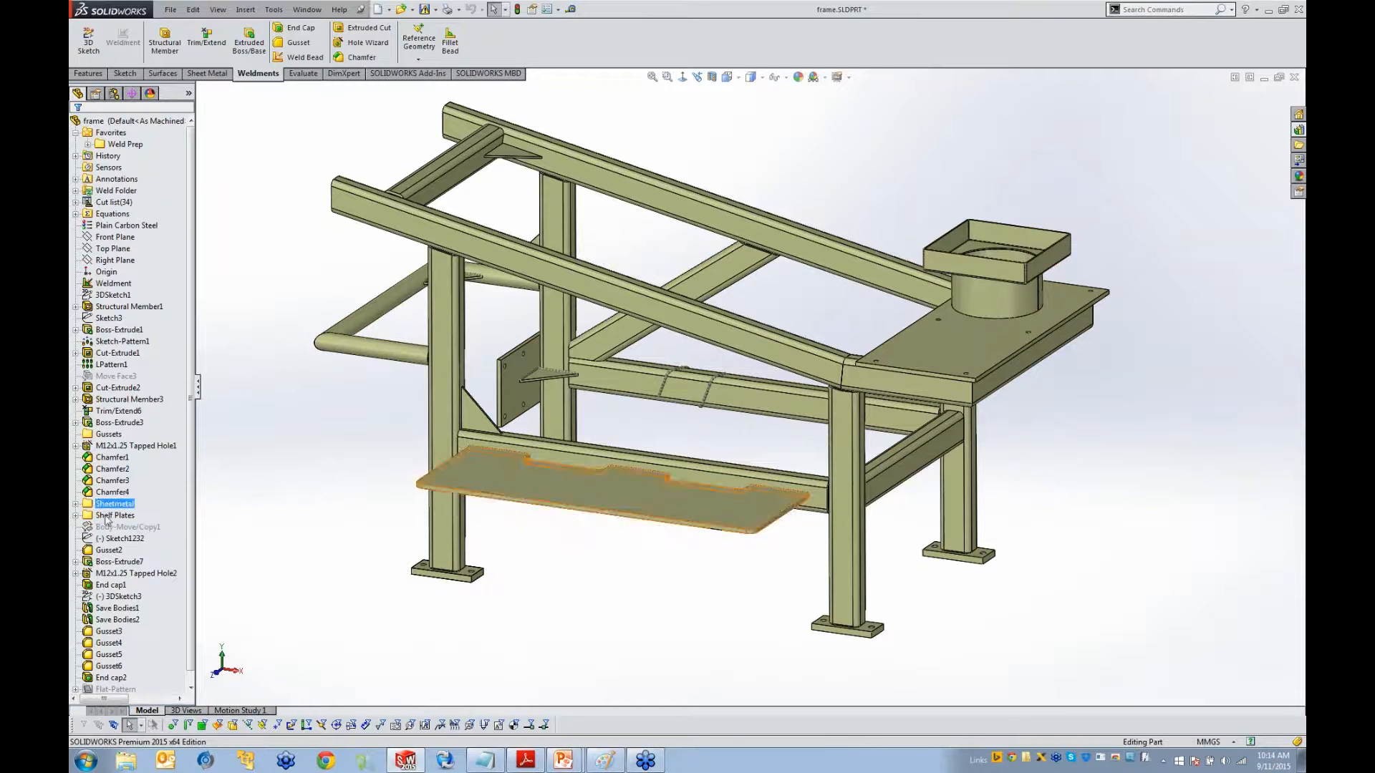
{"action": "left_click", "coordinate": [111, 505]}
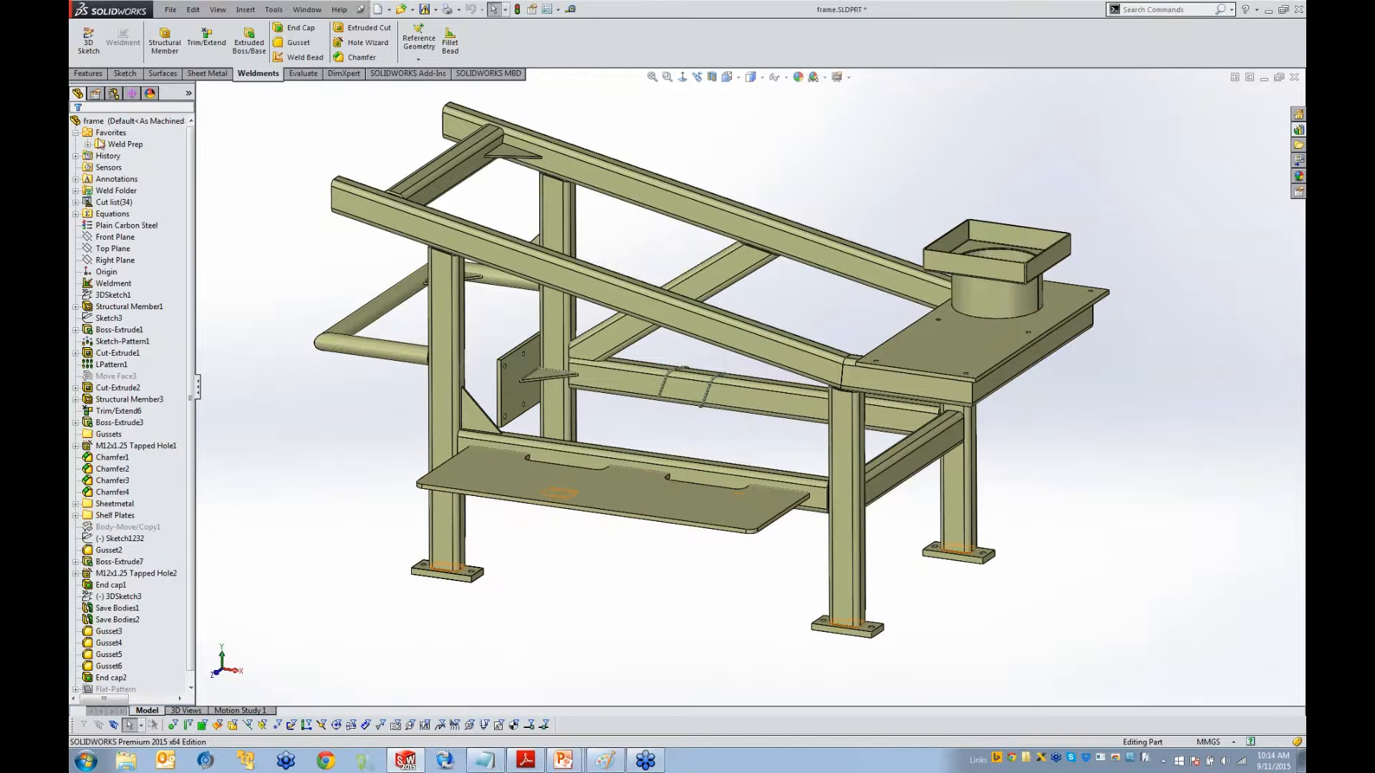
{"action": "left_click", "coordinate": [119, 146]}
{"action": "left_click", "coordinate": [237, 169]}
Save the frame part
{"action": "scroll", "coordinate": [334, 218], "scroll_direction": "up", "scroll_amount": 1}
{"action": "middle_click_drag", "start_coordinate": [471, 257], "coordinate": [467, 339], "text": "ctrl"}
{"action": "middle_click_drag", "start_coordinate": [636, 235], "coordinate": [585, 180], "text": "ctrl"}
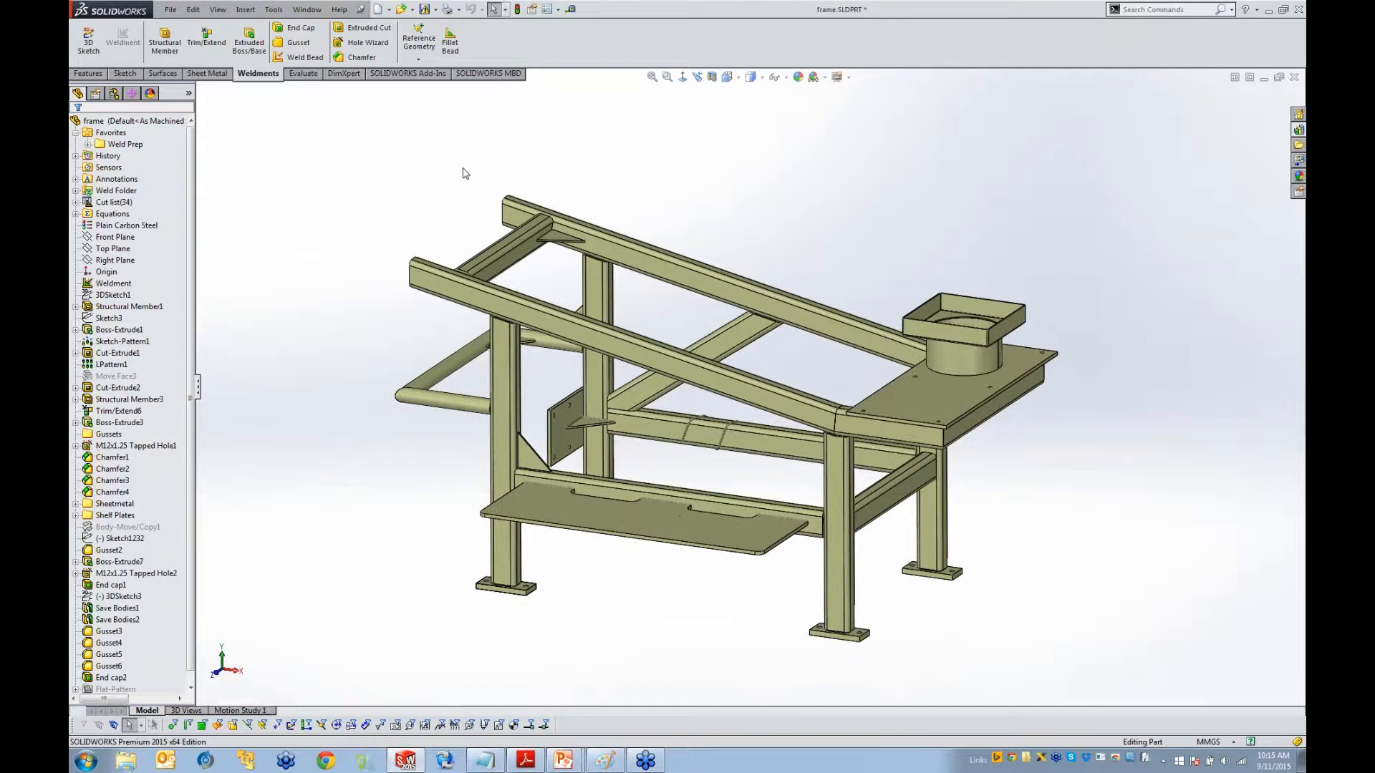
{"action": "left_click", "coordinate": [424, 8]}
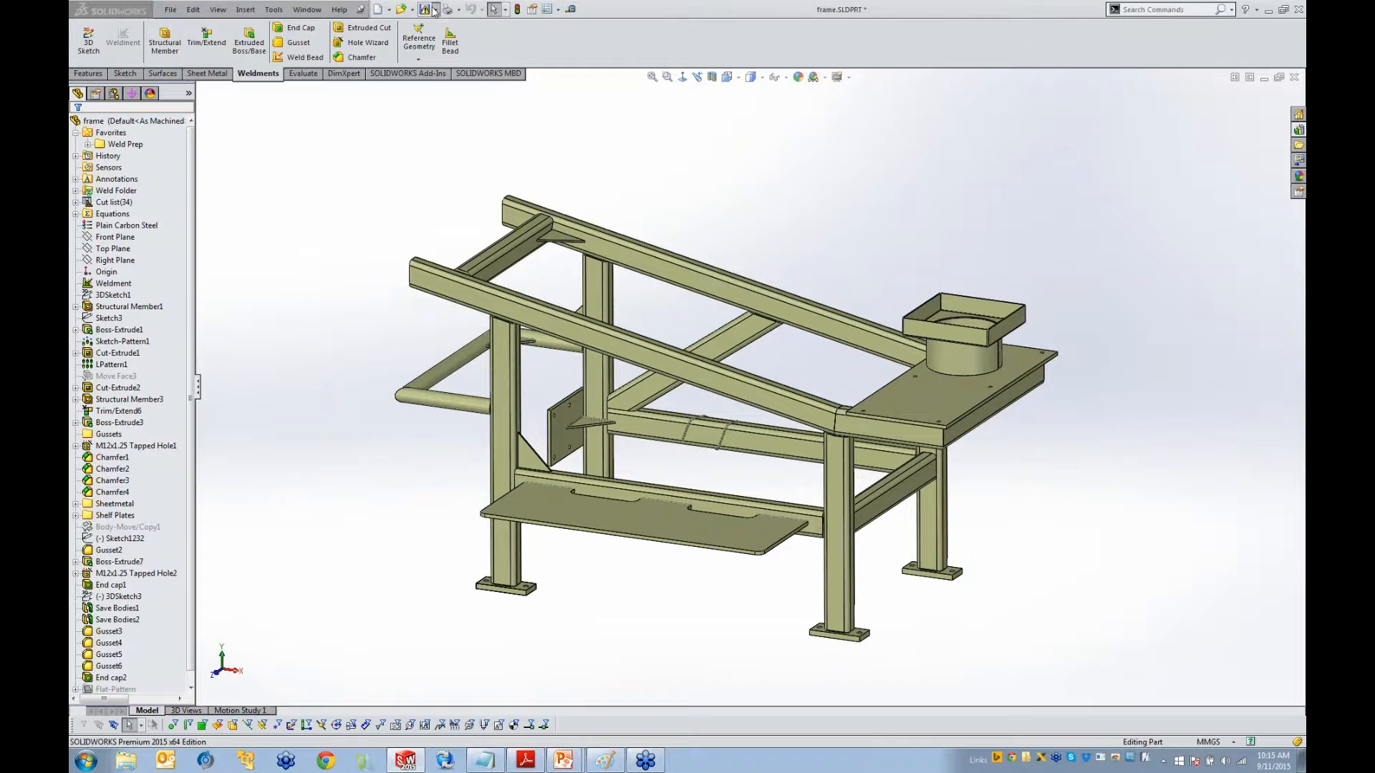
{"action": "left_click", "coordinate": [733, 412]}
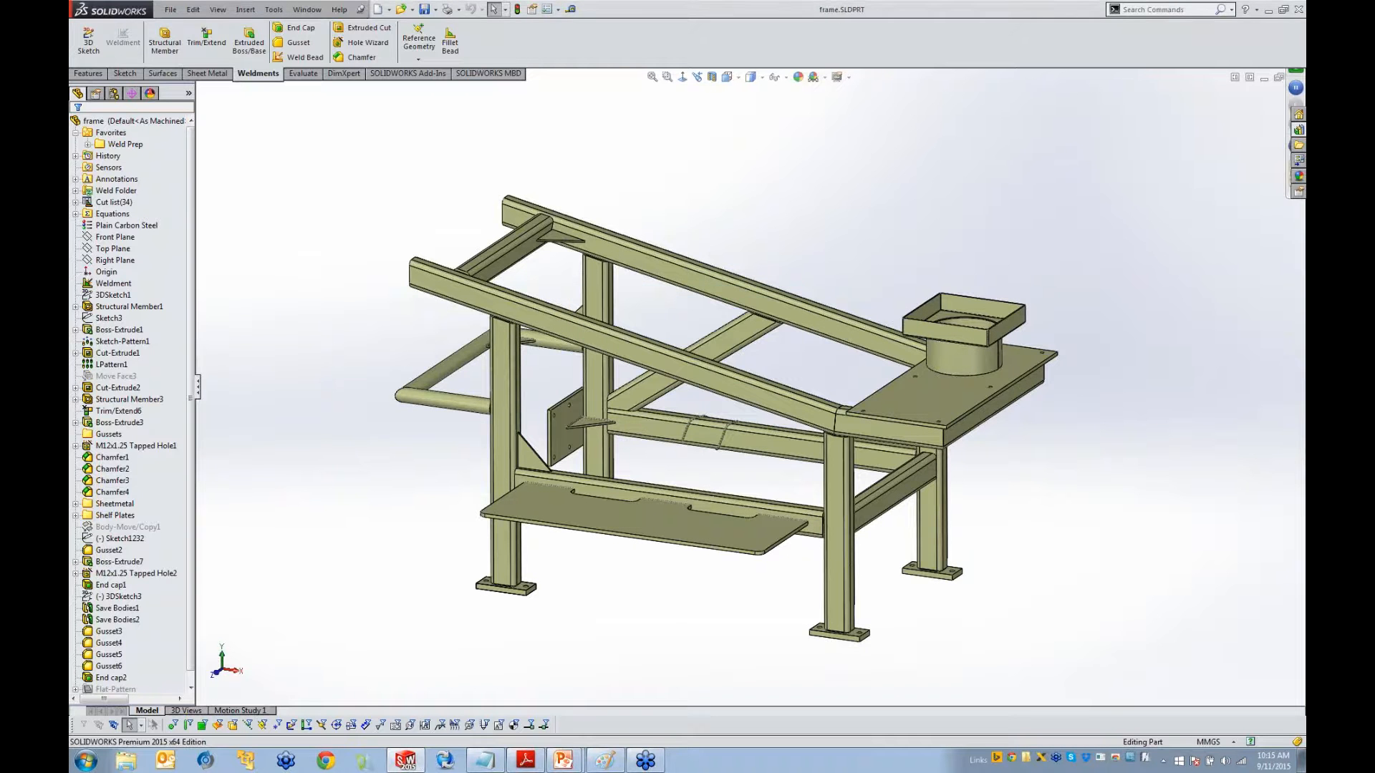
Create a drawing from the frame part with the Drawing template and the C (ANSI) Landscape sheet size
{"action": "left_click", "coordinate": [389, 9]}
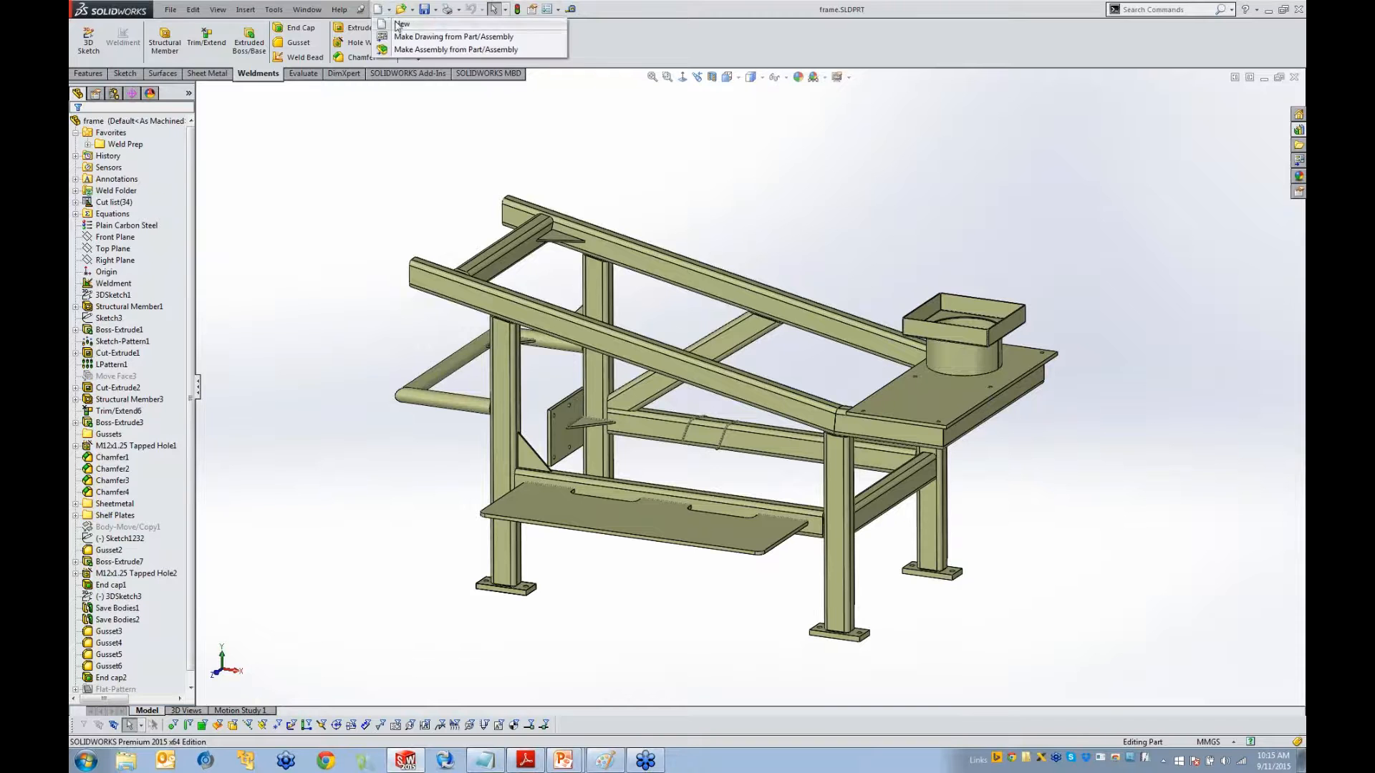
{"action": "left_click", "coordinate": [401, 37]}
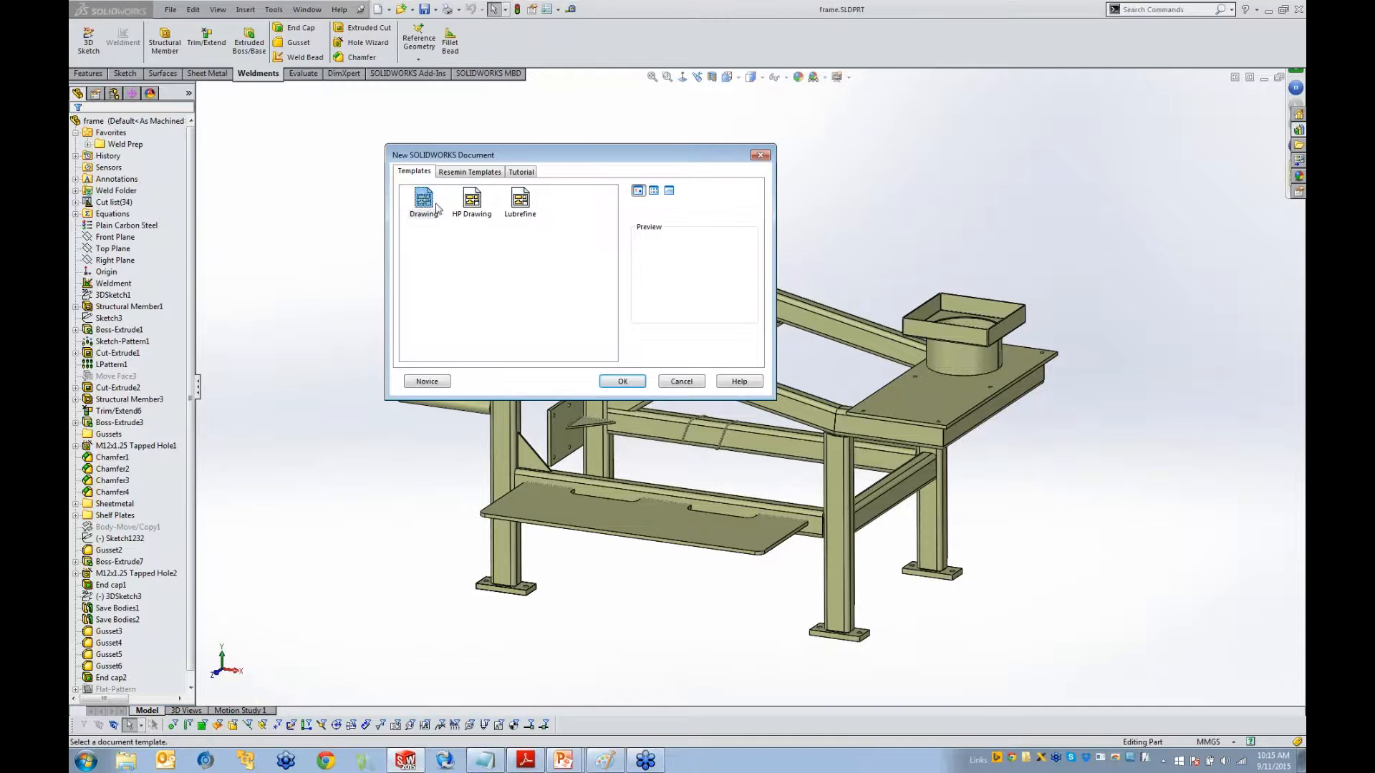
{"action": "left_click", "coordinate": [642, 382]}
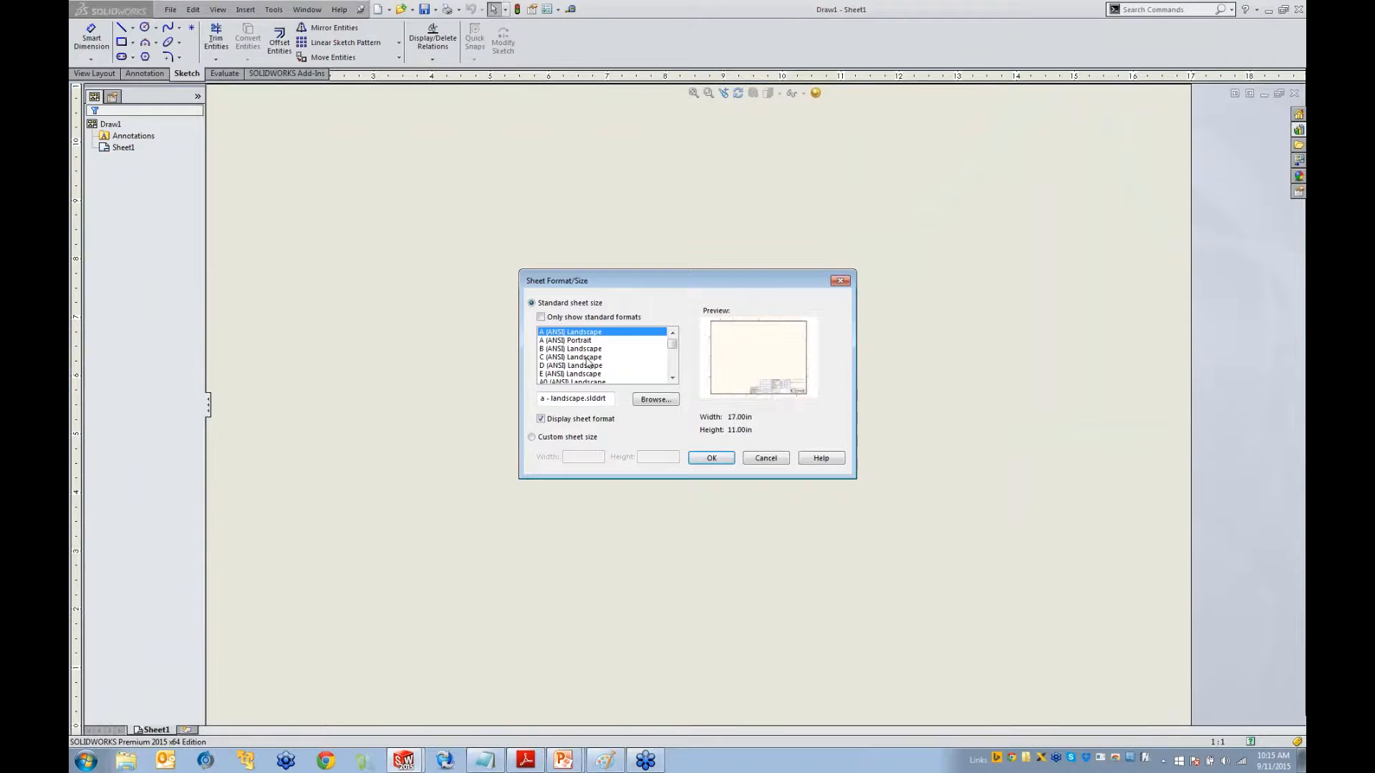
{"action": "left_click", "coordinate": [570, 356]}
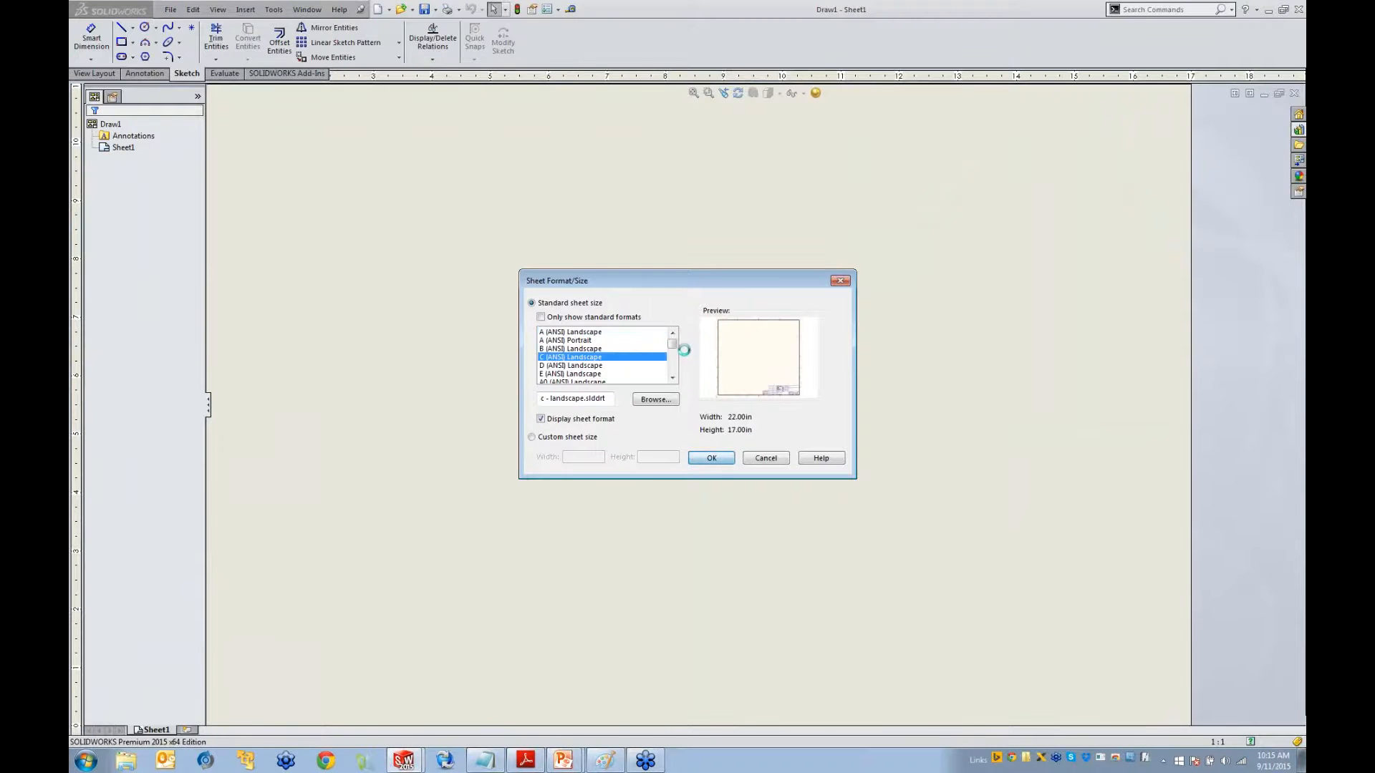
Place a front view of the frame with projected top, side and isometric views, moving the isometric view beside the side view
{"action": "left_click_drag", "start_coordinate": [1131, 269], "coordinate": [565, 534]}
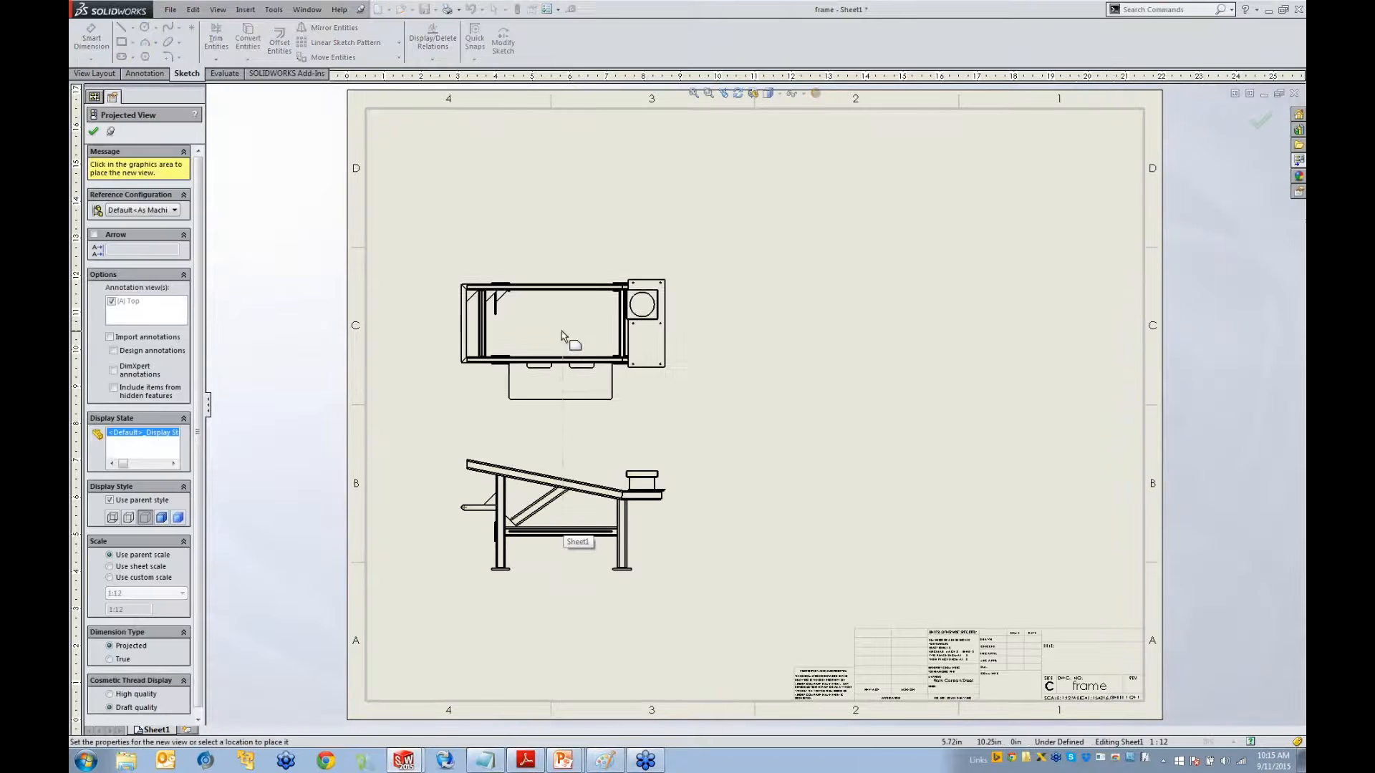
{"action": "left_click", "coordinate": [562, 344]}
{"action": "left_click", "coordinate": [776, 507]}
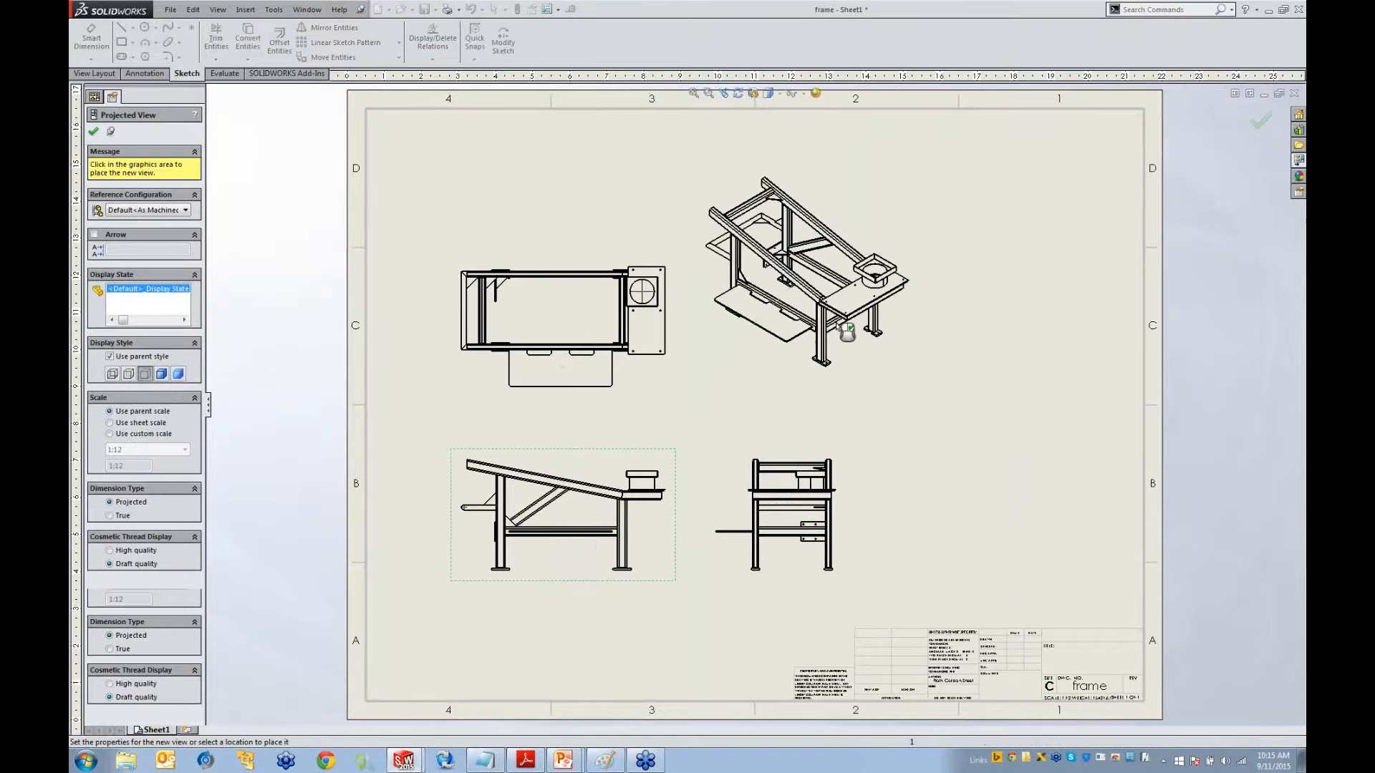
{"action": "left_click", "coordinate": [809, 276]}
{"action": "key", "text": "Escape"}
{"action": "left_click_drag", "start_coordinate": [847, 405], "coordinate": [1009, 561]}
{"action": "middle_click_drag", "start_coordinate": [788, 319], "coordinate": [728, 350]}
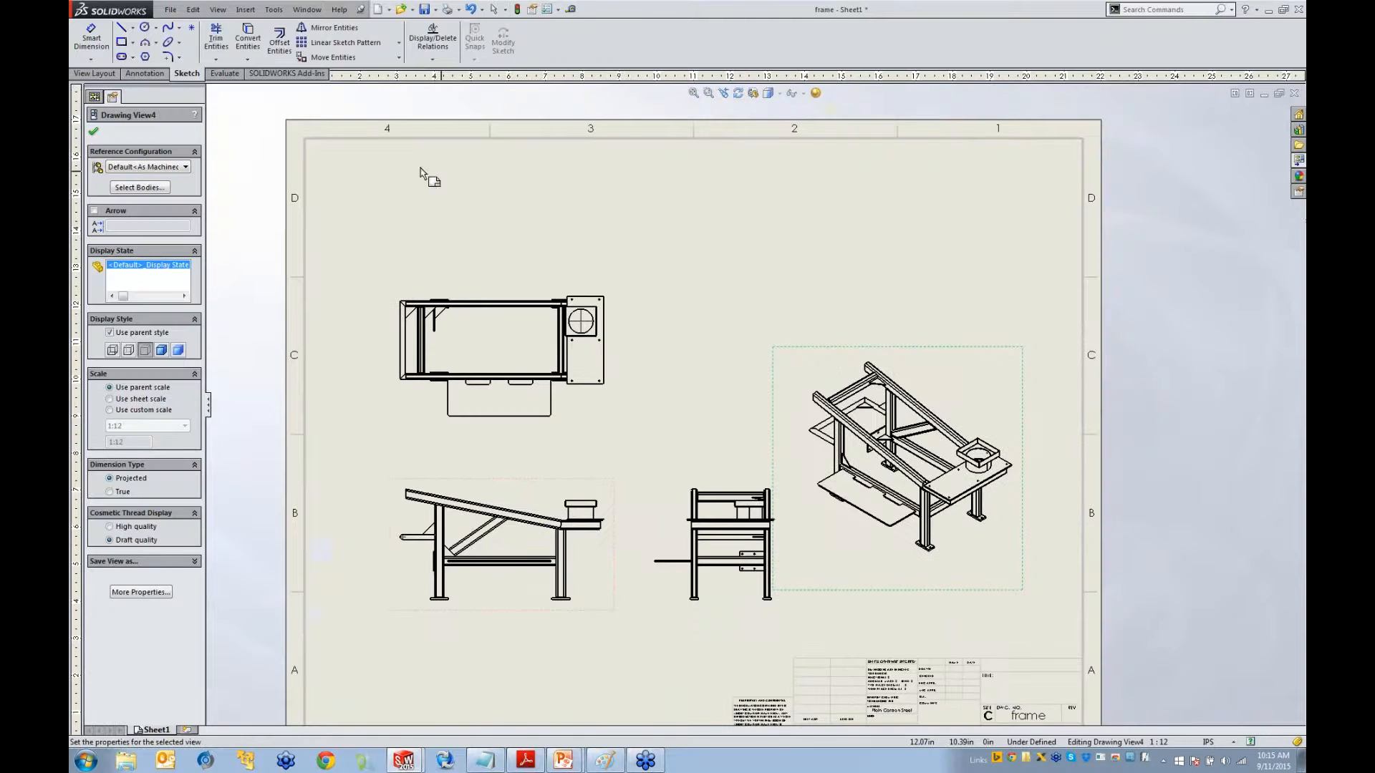
Insert a weldment cut list table from the template cut list.sldwldtbt in the upper-right corner of the sheet
{"action": "left_click", "coordinate": [147, 73]}
{"action": "left_click", "coordinate": [683, 56]}
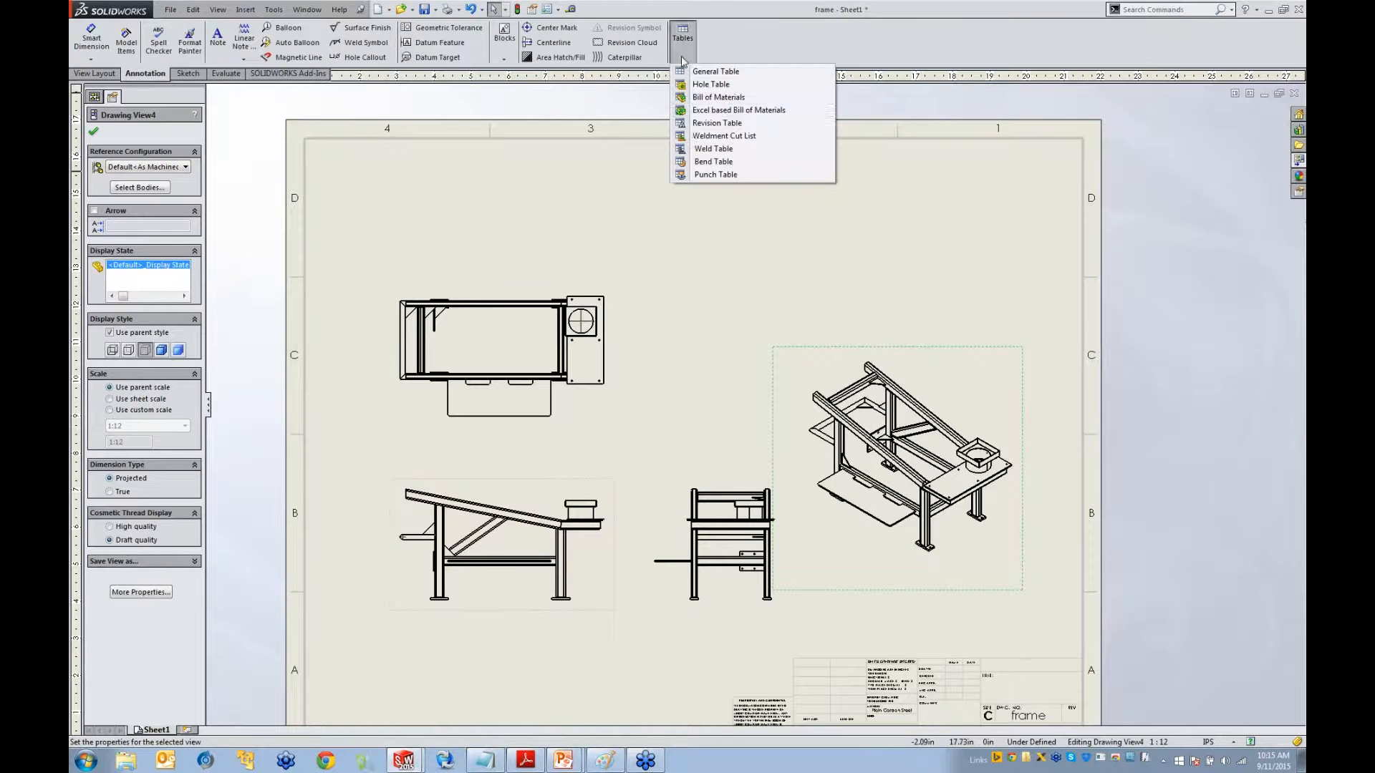
{"action": "left_click", "coordinate": [693, 136]}
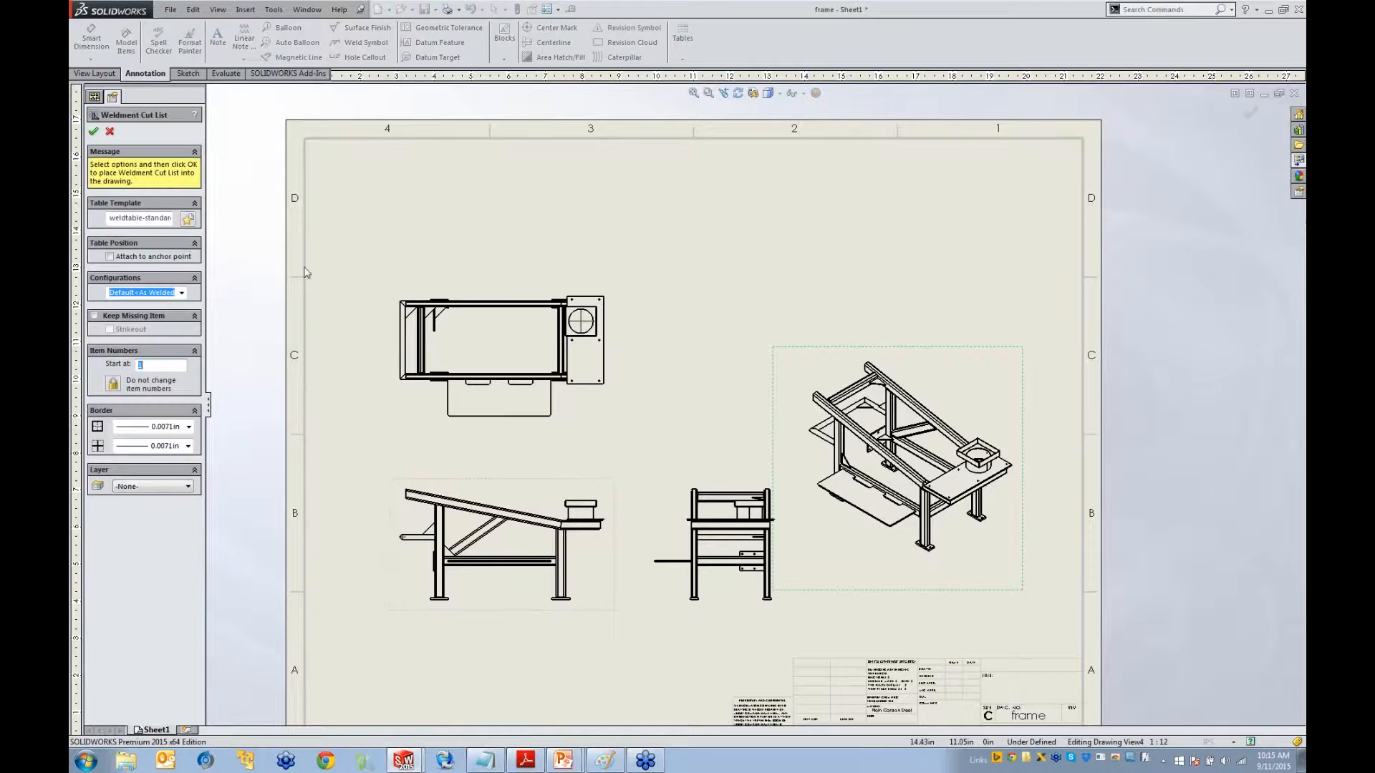
{"action": "left_click", "coordinate": [188, 219]}
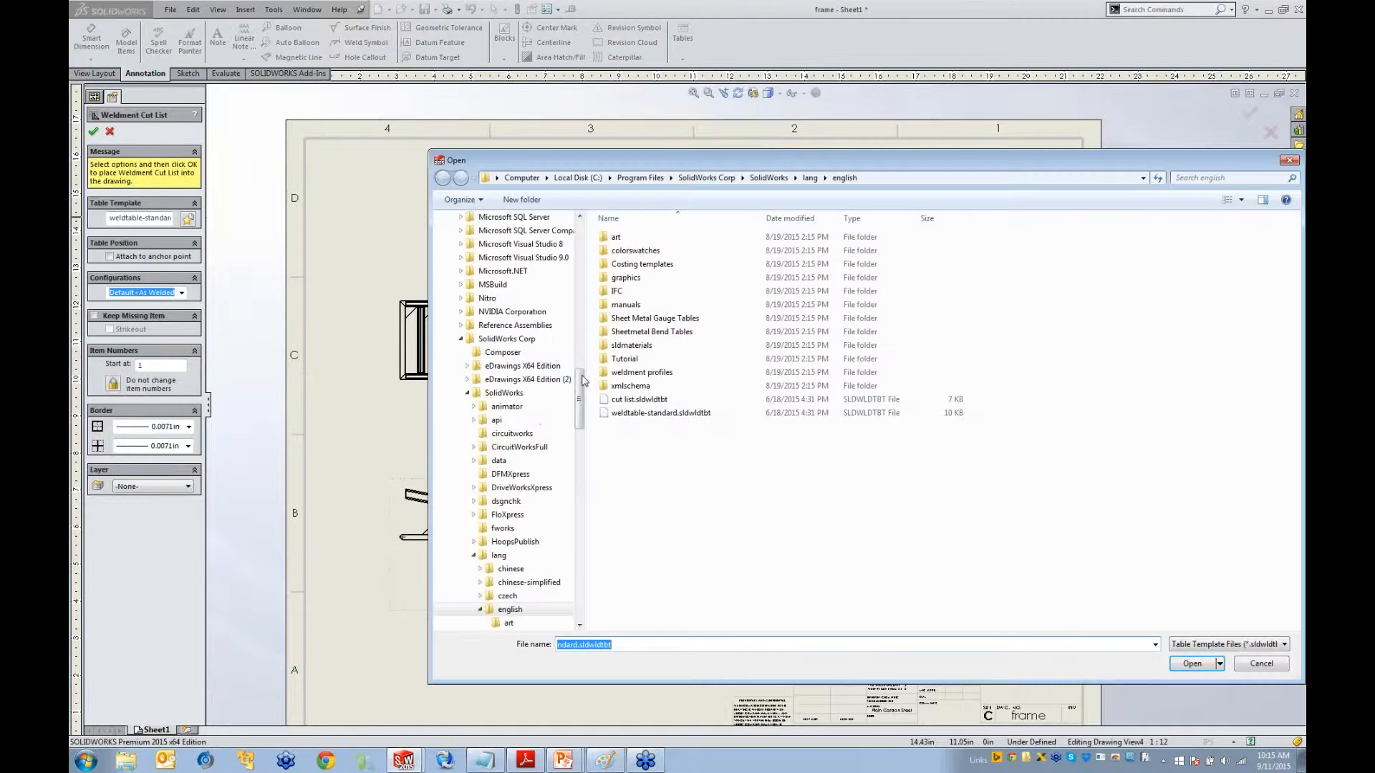
{"action": "left_click", "coordinate": [633, 400]}
{"action": "left_click", "coordinate": [1188, 663]}
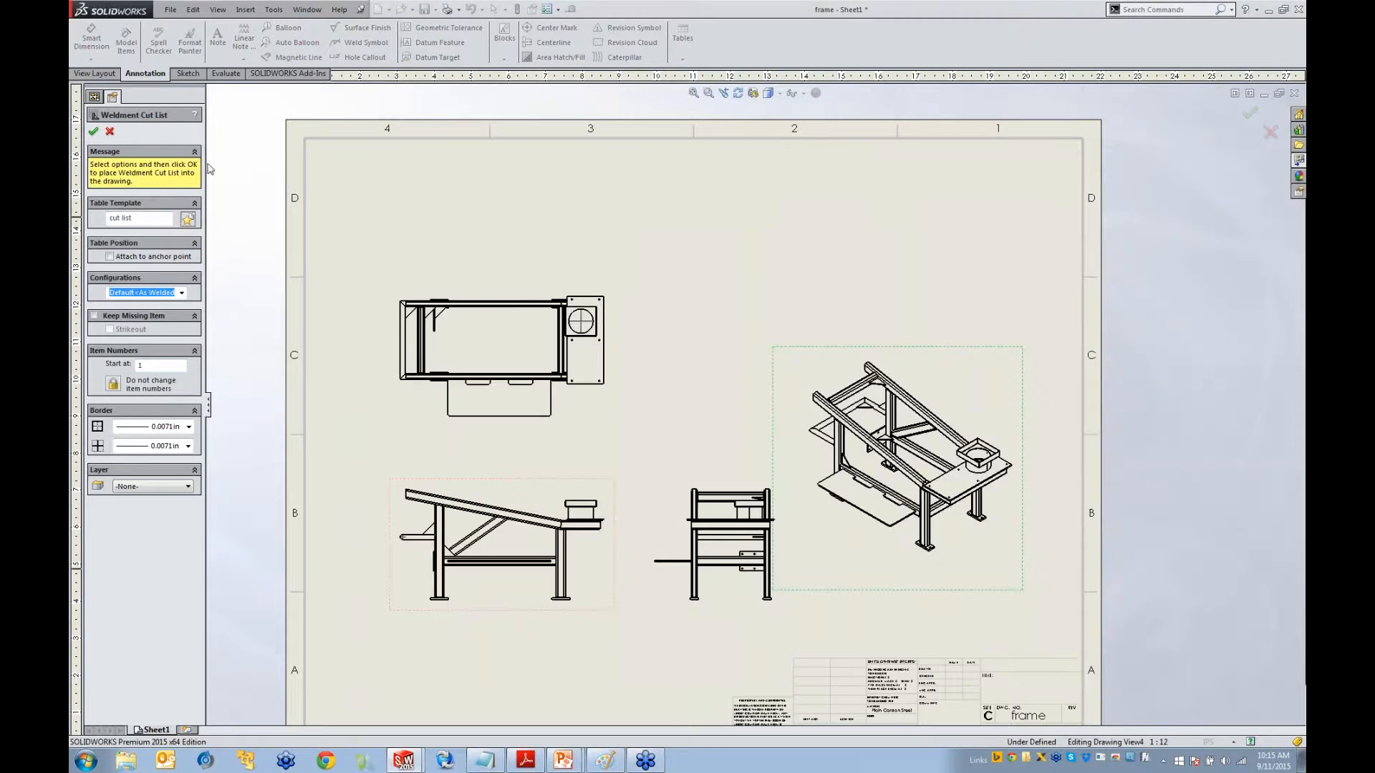
{"action": "left_click", "coordinate": [94, 131]}
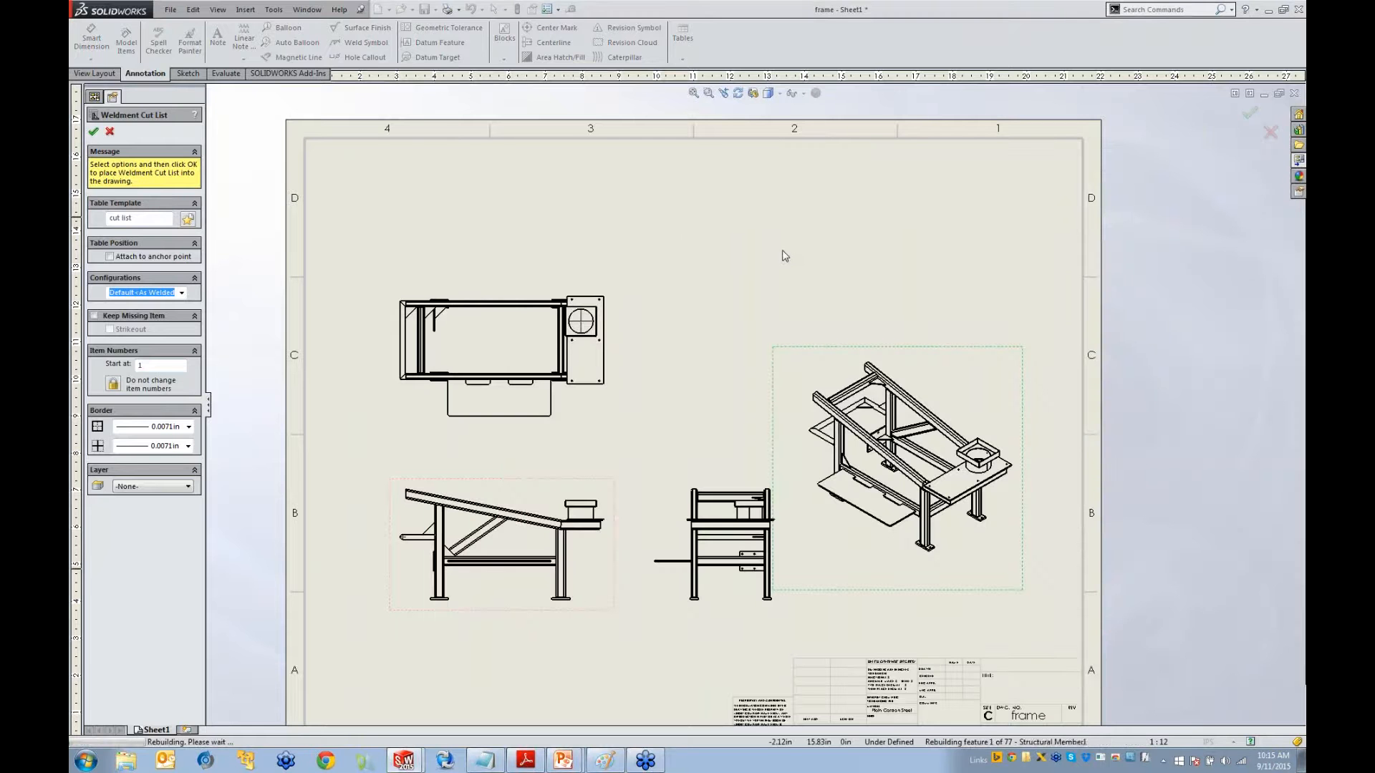
{"action": "left_click", "coordinate": [94, 131]}
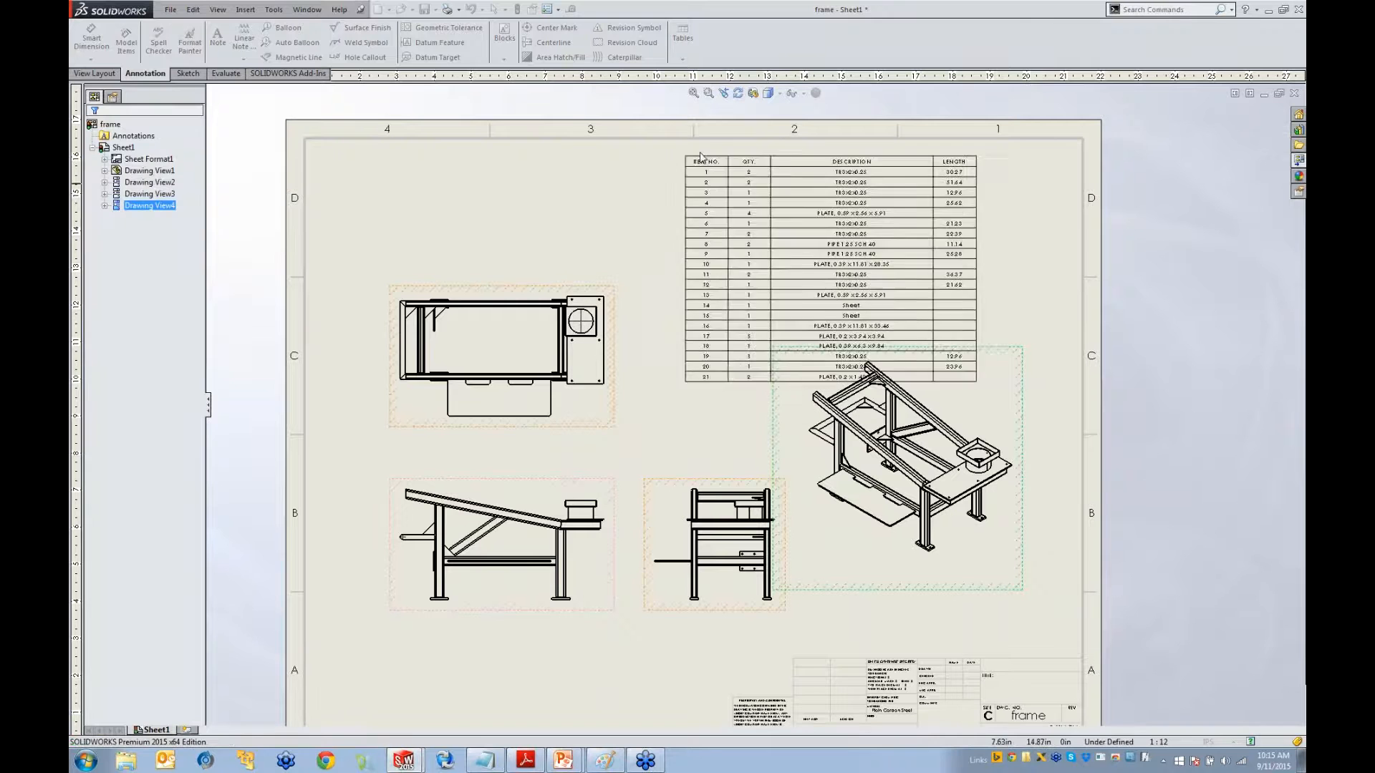
{"action": "left_click", "coordinate": [700, 154]}
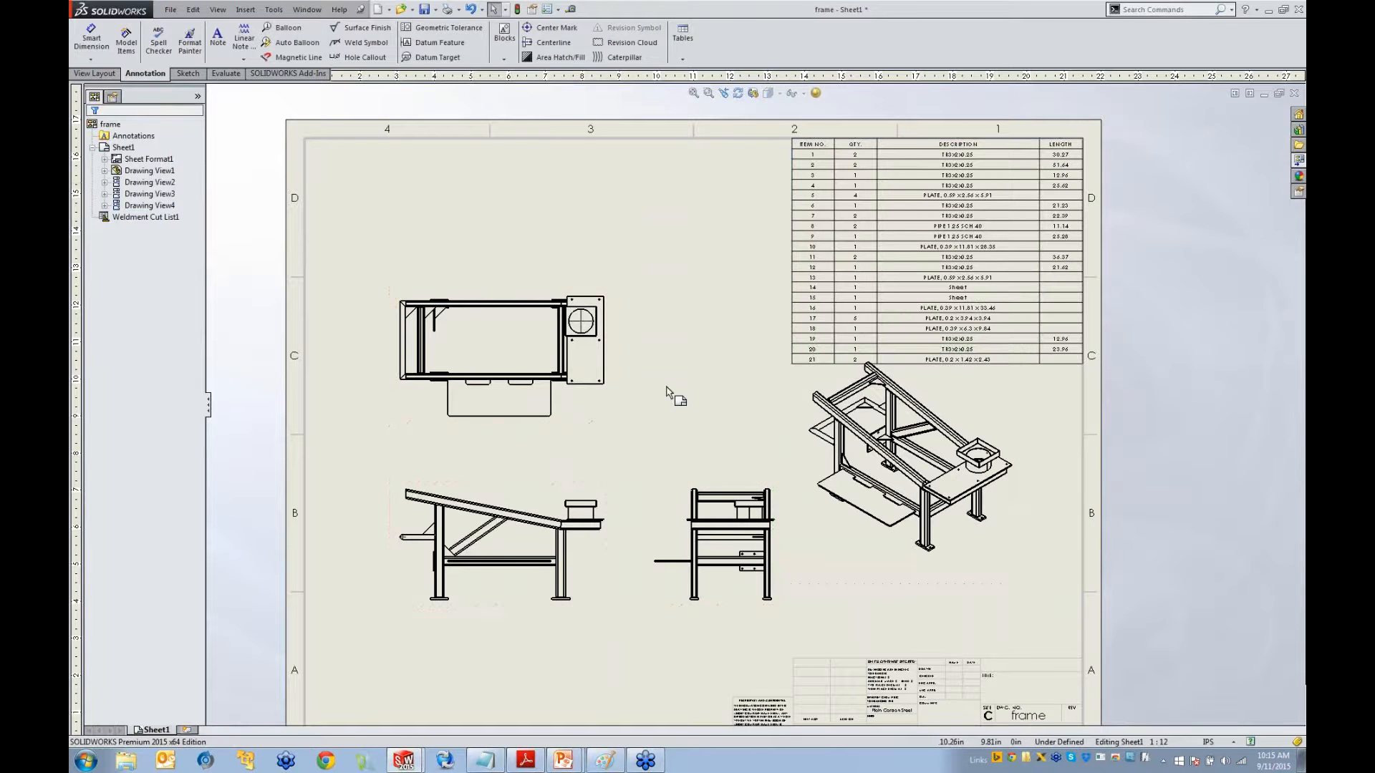
Rearrange the views, lowering the front, top and side views and moving the isometric view above the top view
{"action": "left_click_drag", "start_coordinate": [574, 486], "coordinate": [538, 584]}
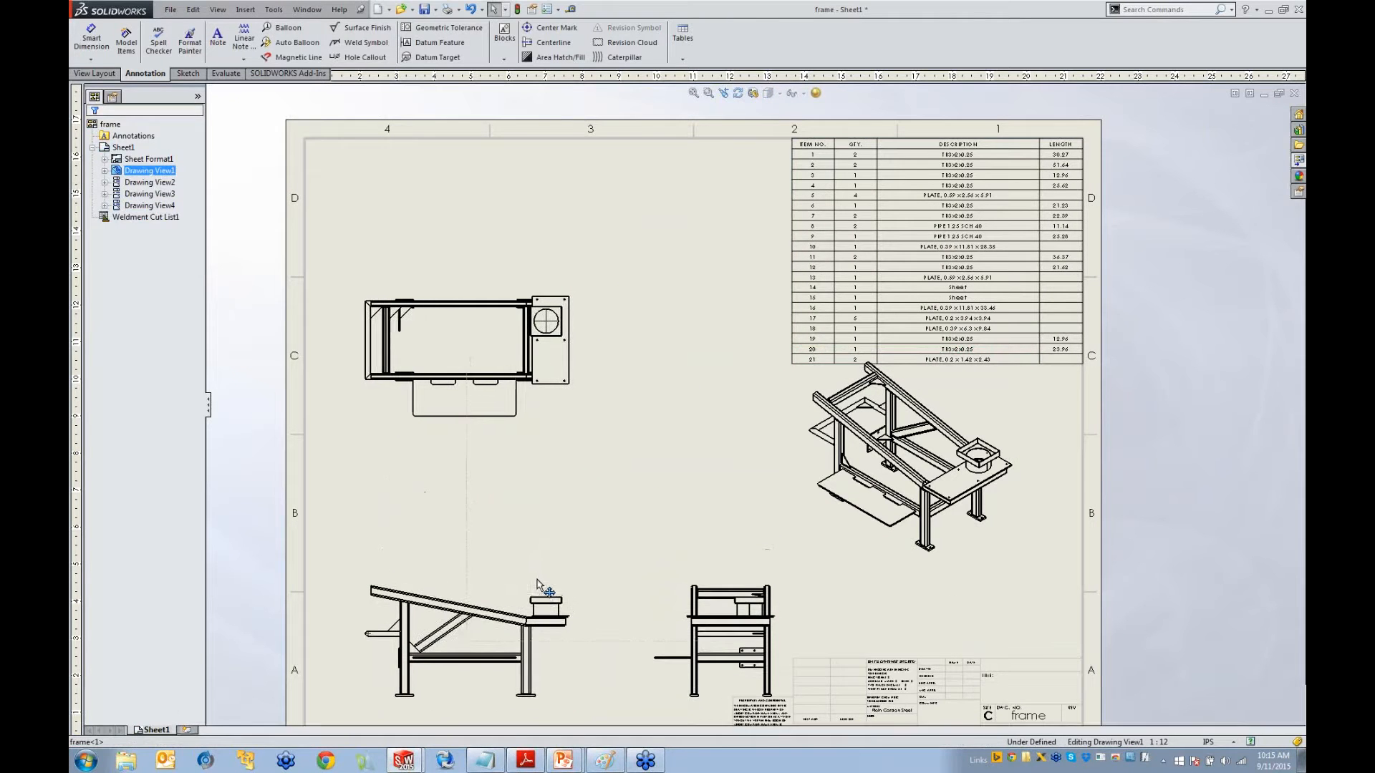
{"action": "left_click_drag", "start_coordinate": [747, 575], "coordinate": [692, 576]}
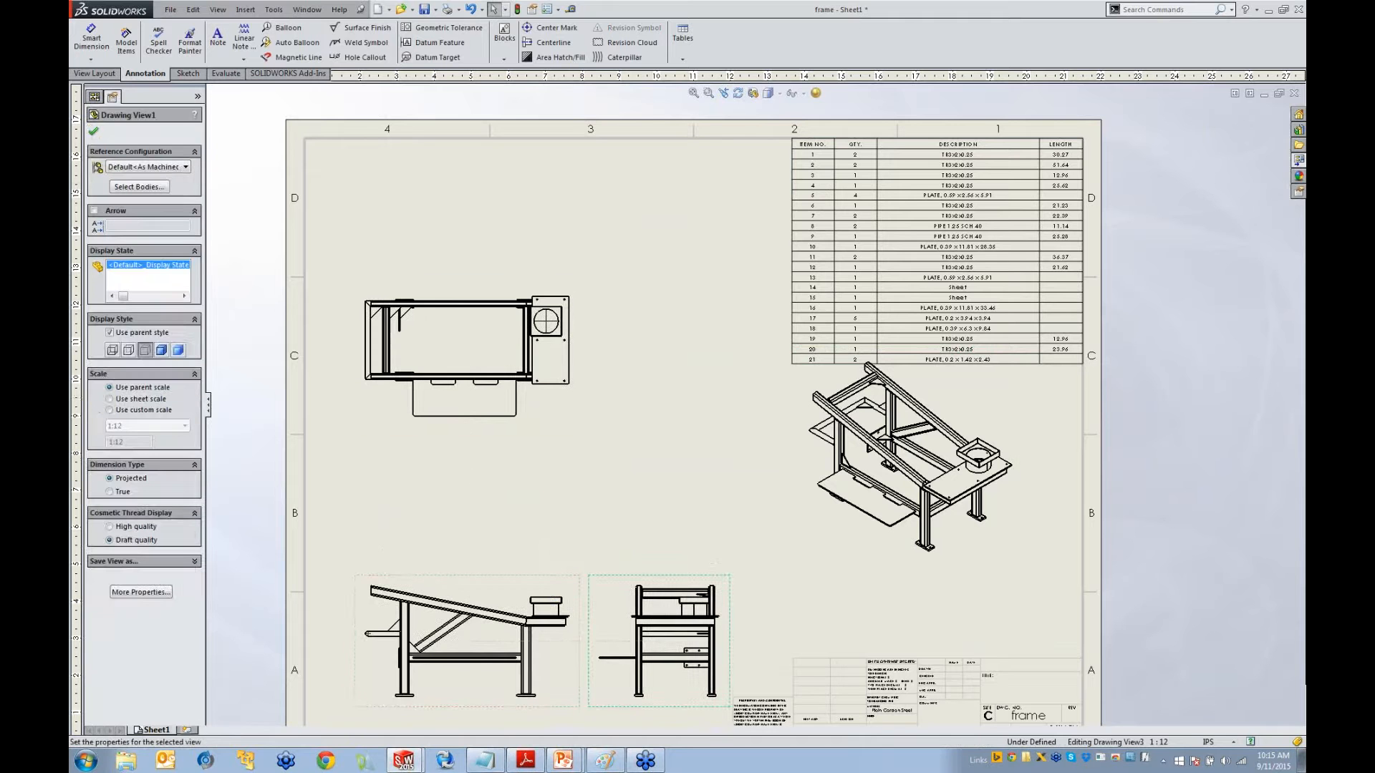
{"action": "mouse_move", "coordinate": [537, 432]}
{"action": "left_mouse_down"}
{"action": "mouse_move", "coordinate": [538, 566]}
{"action": "mouse_move", "coordinate": [559, 602]}
{"action": "mouse_move", "coordinate": [544, 580]}
{"action": "left_mouse_up"}
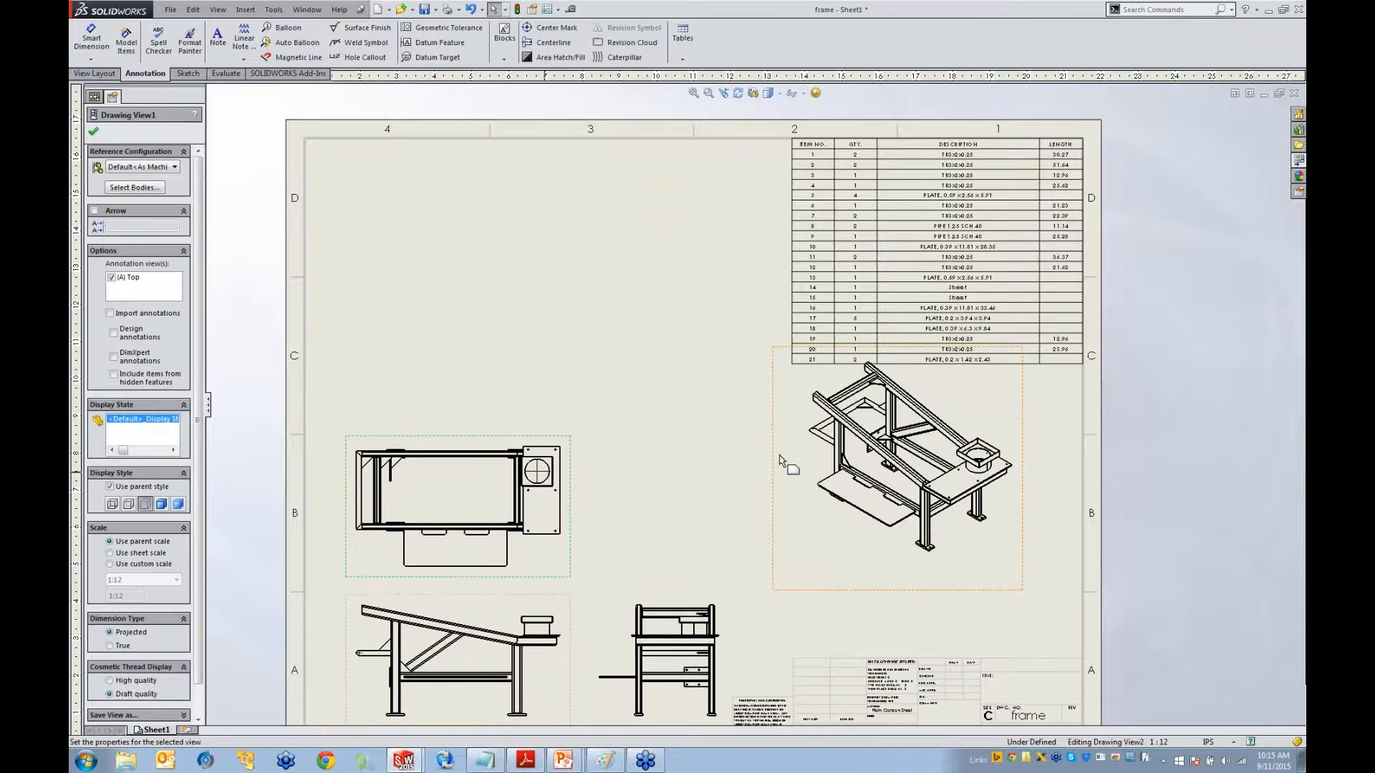
{"action": "mouse_move", "coordinate": [778, 463]}
{"action": "left_mouse_down"}
{"action": "mouse_move", "coordinate": [542, 294]}
{"action": "mouse_move", "coordinate": [436, 293]}
{"action": "left_mouse_up"}
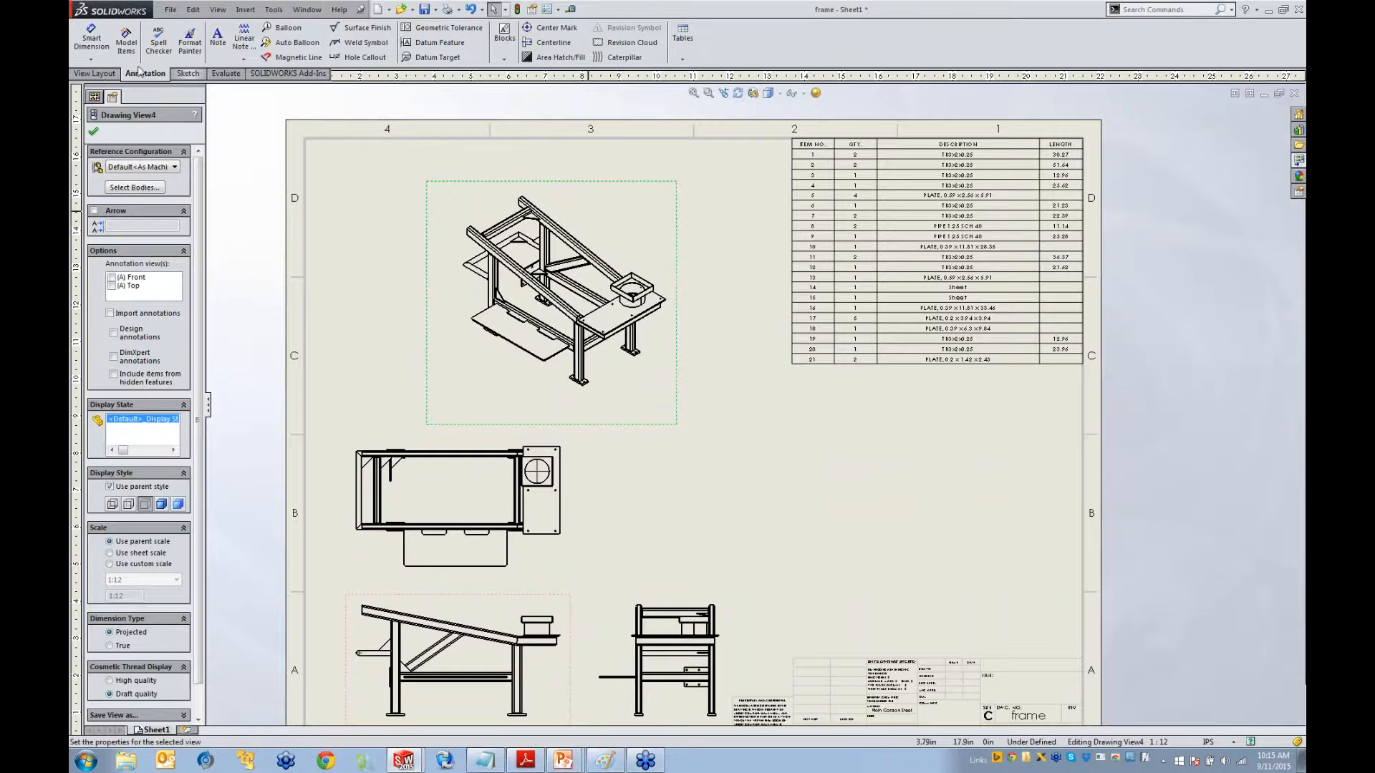
Create a 1:6 detail view of the isometric view's plate end, circled at about 17 in radius, and place it below the cut list
{"action": "left_click", "coordinate": [94, 73]}
{"action": "left_click", "coordinate": [253, 40]}
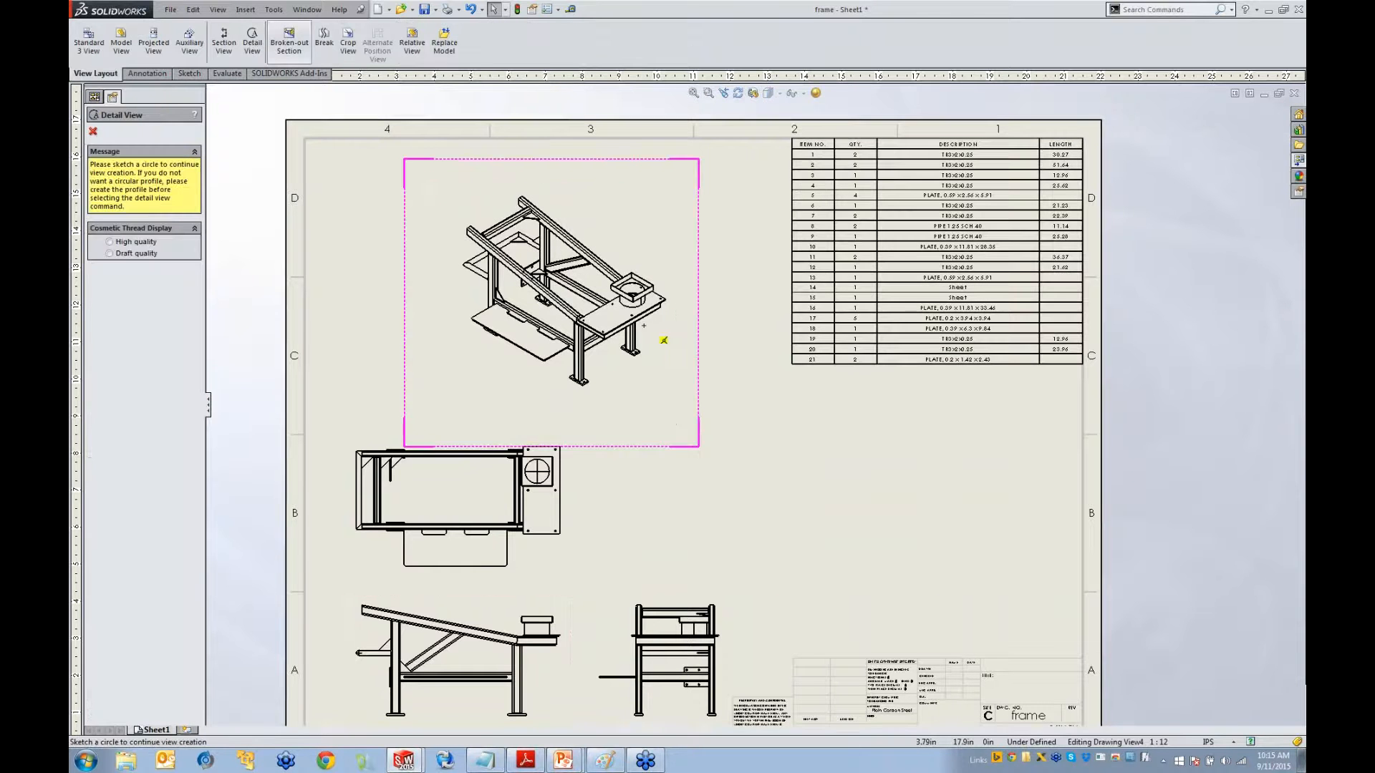
{"action": "left_click", "coordinate": [620, 313]}
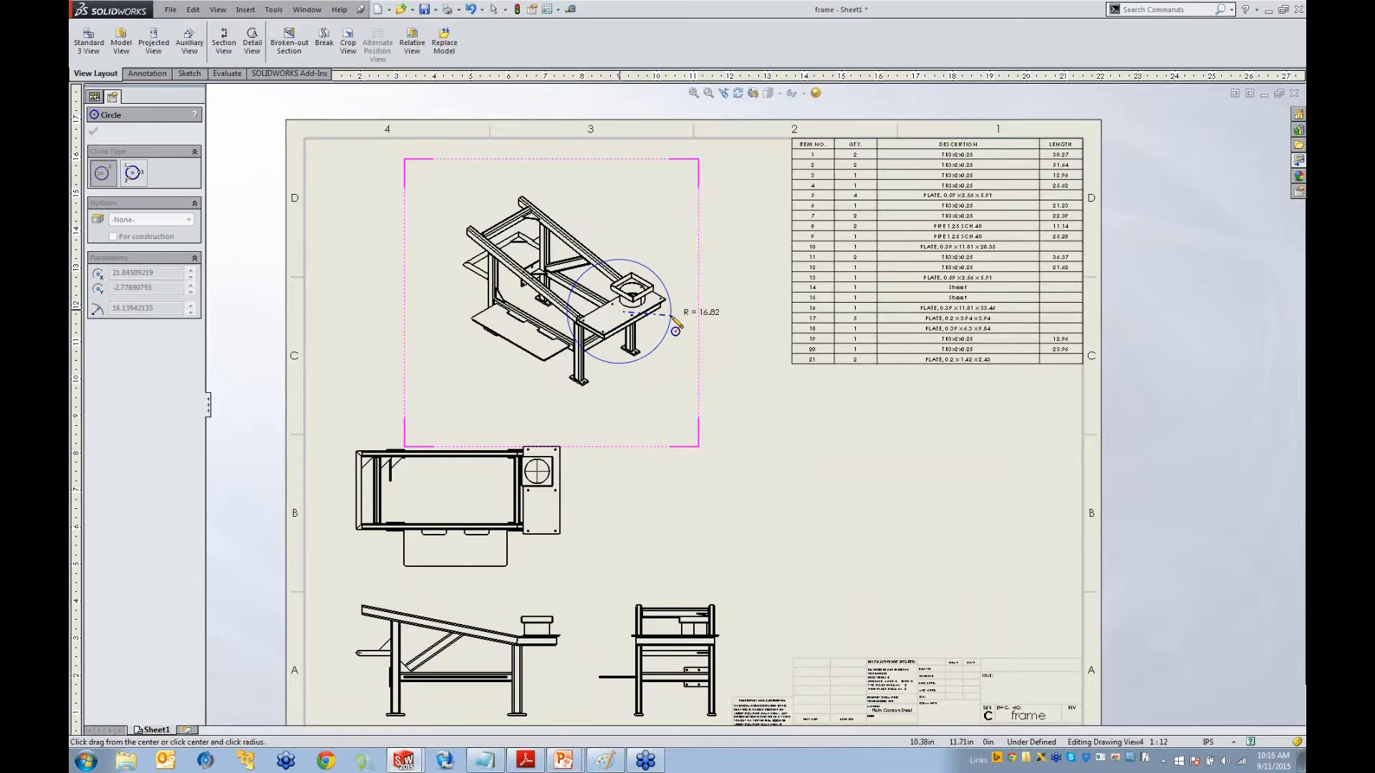
{"action": "left_click", "coordinate": [674, 328]}
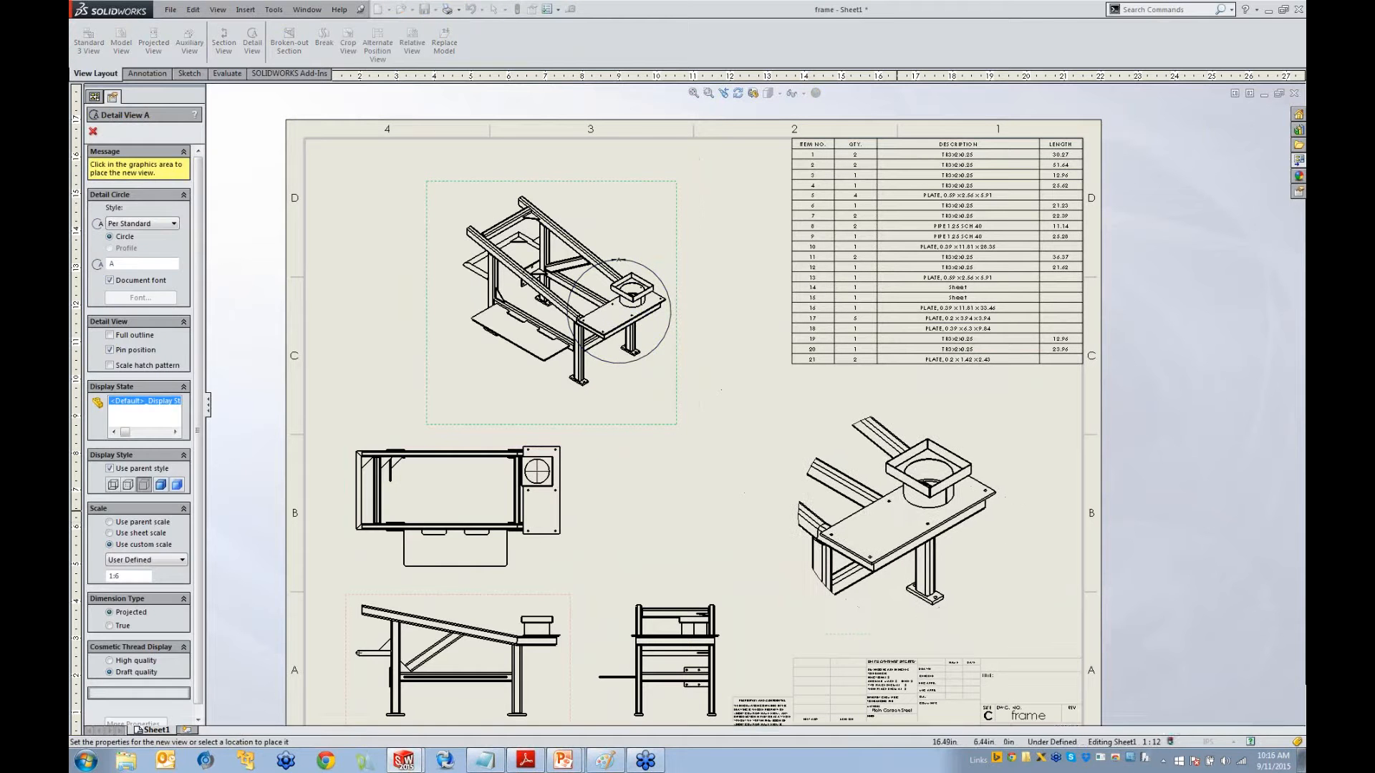
{"action": "left_click", "coordinate": [915, 529]}
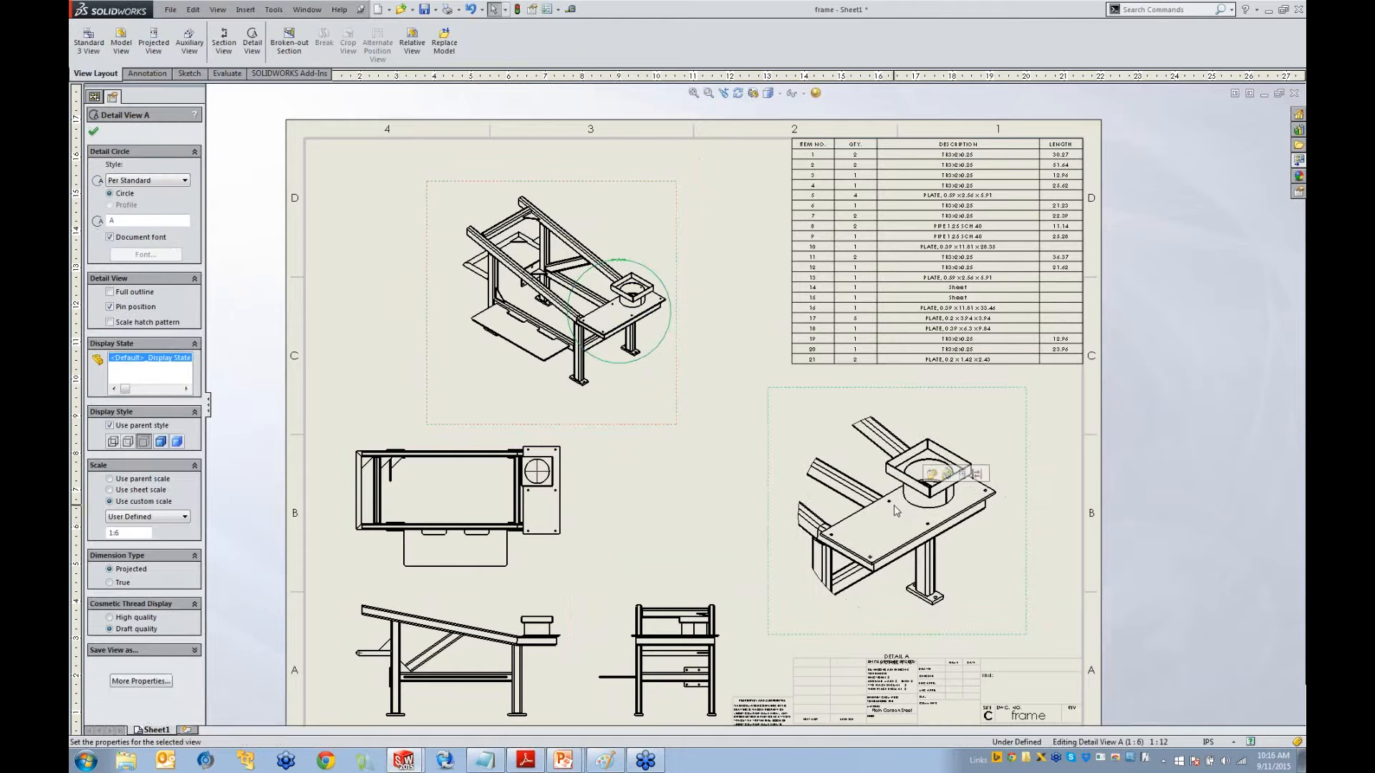
{"action": "left_click", "coordinate": [93, 131]}
{"action": "left_click", "coordinate": [823, 396]}
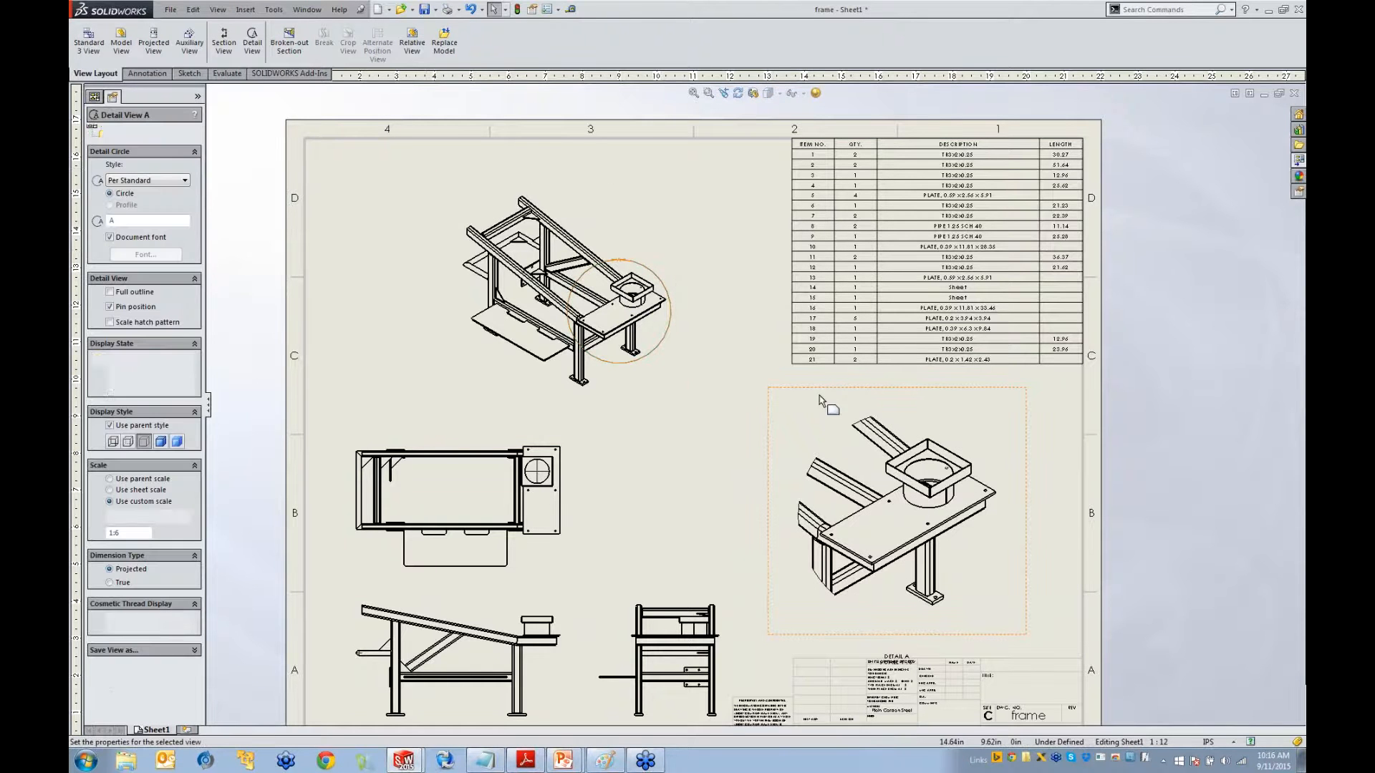
Auto-balloon the detail view with circular item-number balloons, pulling the balloon rows in close around the view
{"action": "left_click", "coordinate": [159, 74]}
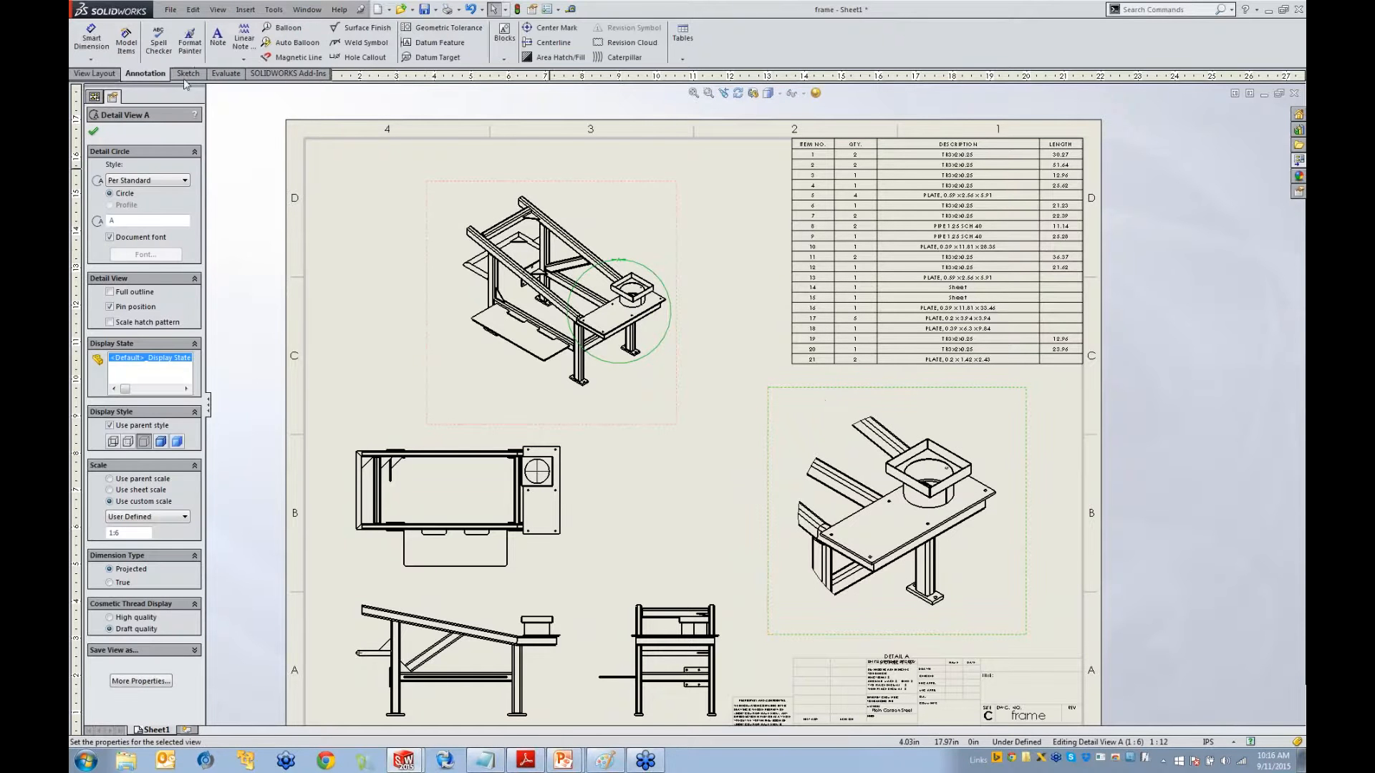
{"action": "left_click", "coordinate": [296, 44]}
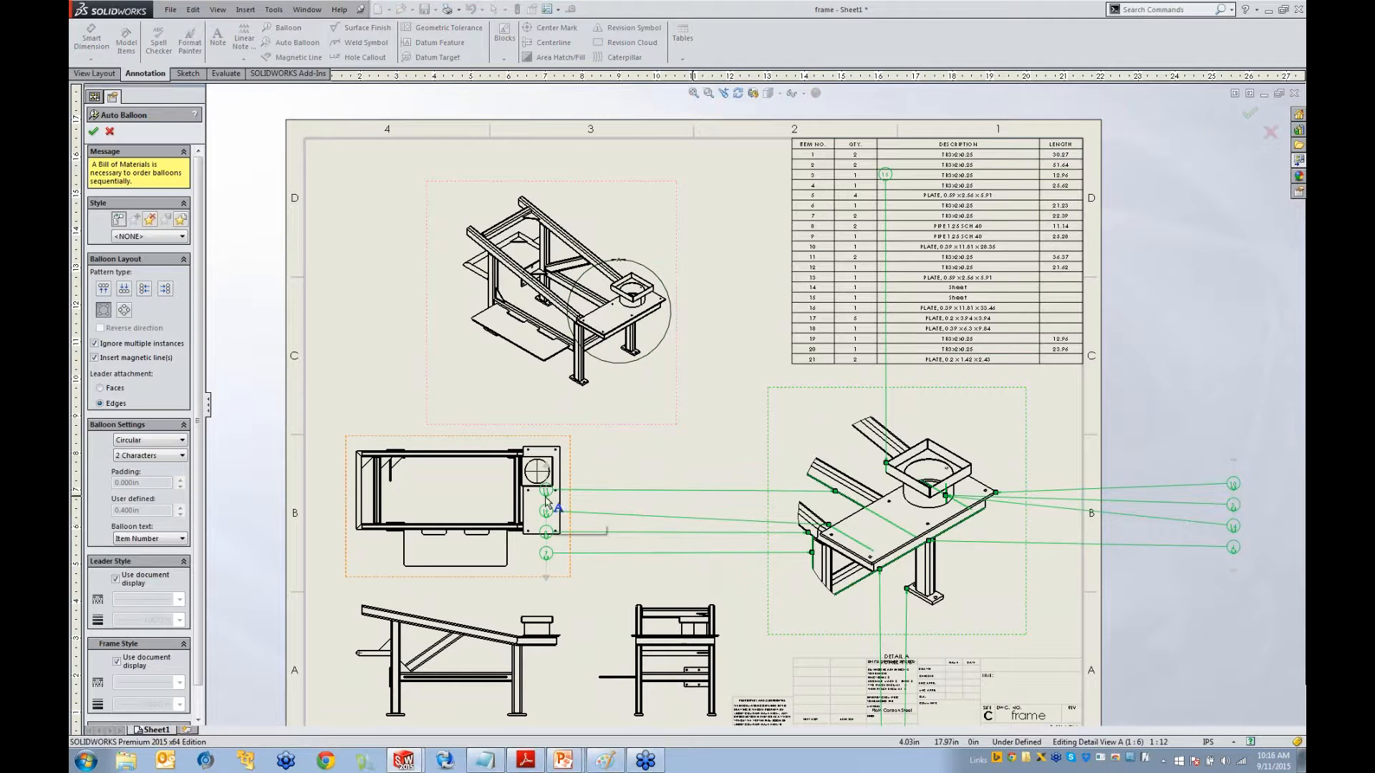
{"action": "left_click_drag", "start_coordinate": [548, 495], "coordinate": [762, 495]}
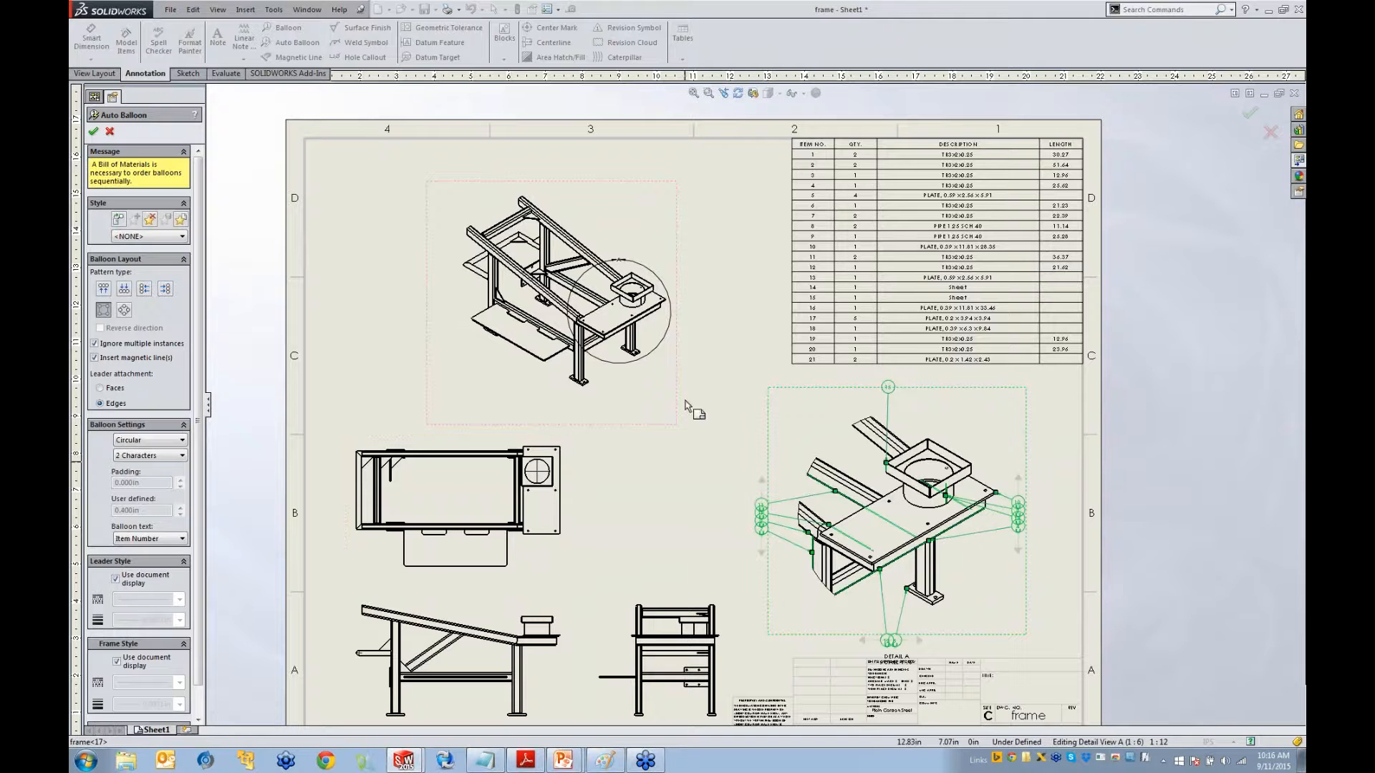
{"action": "left_click", "coordinate": [93, 132]}
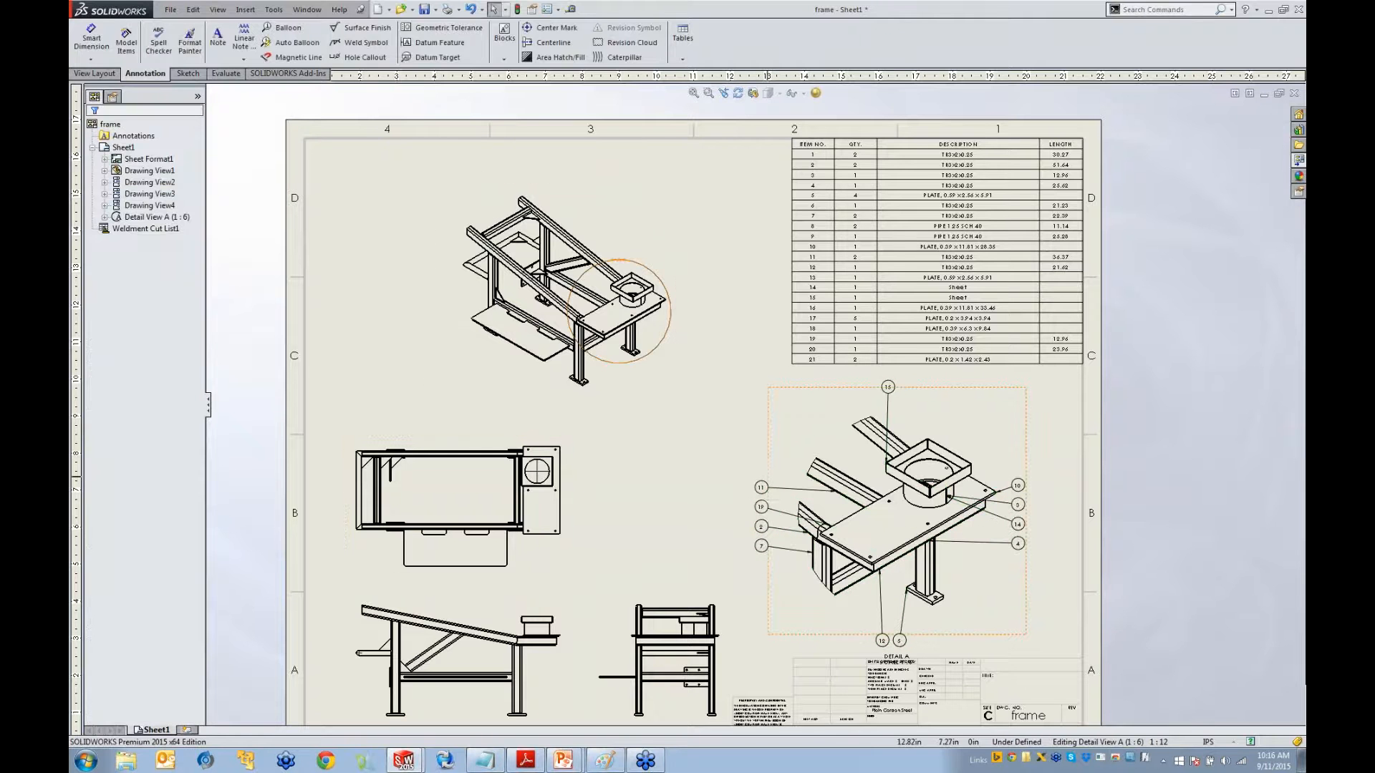
Add circular item-number auto balloons to the isometric view
{"action": "left_click", "coordinate": [624, 231]}
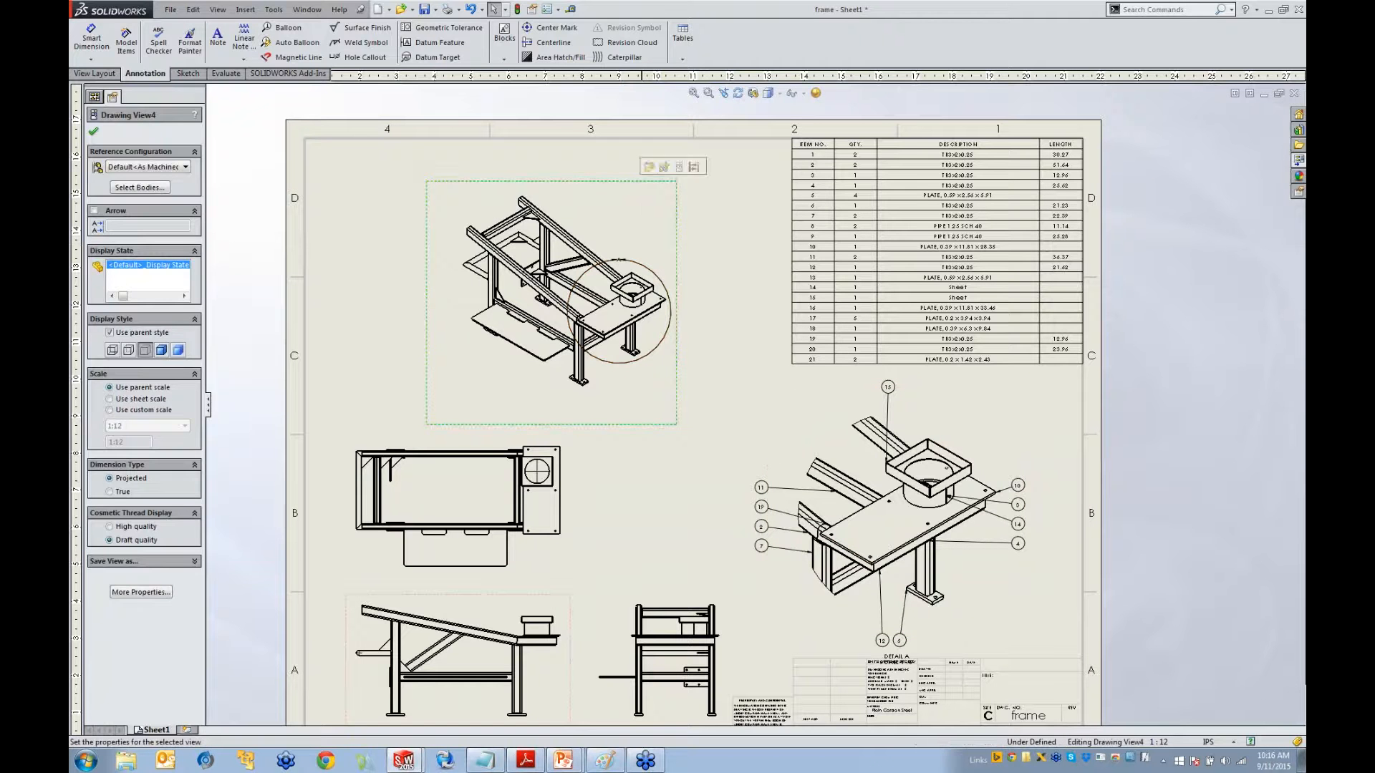
{"action": "left_click", "coordinate": [290, 43]}
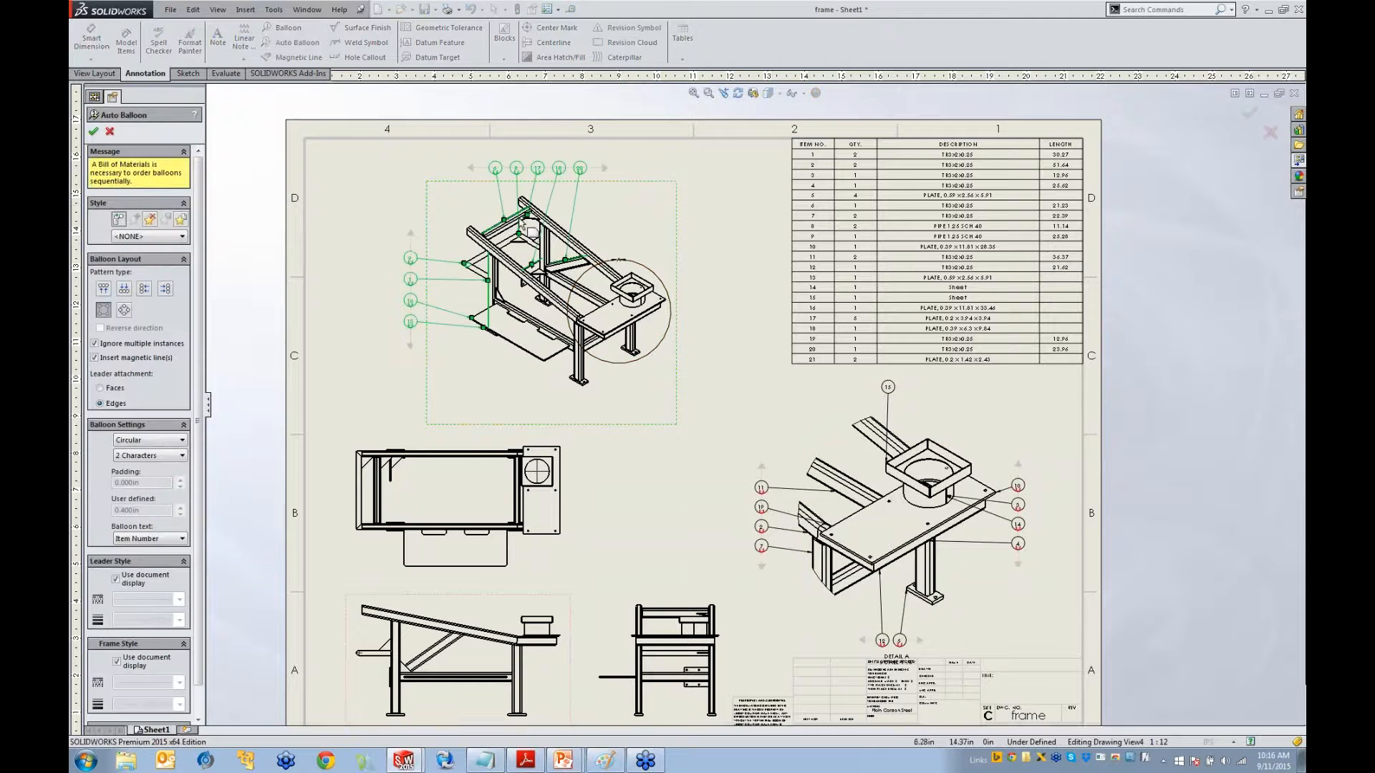
{"action": "left_click", "coordinate": [94, 132]}
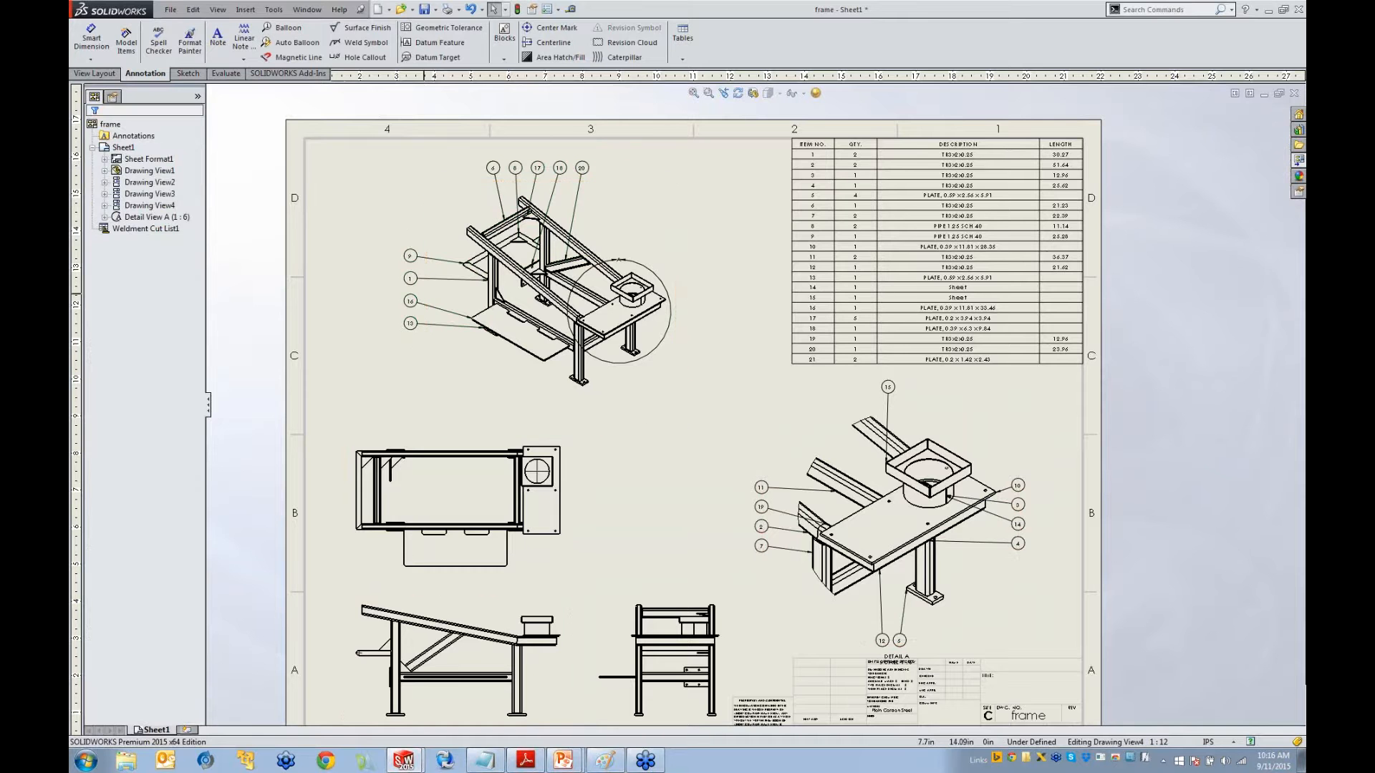
Move the detail circle's label to the upper-right part of the circle on the isometric view
{"action": "scroll", "coordinate": [621, 256], "scroll_direction": "down", "scroll_amount": 2}
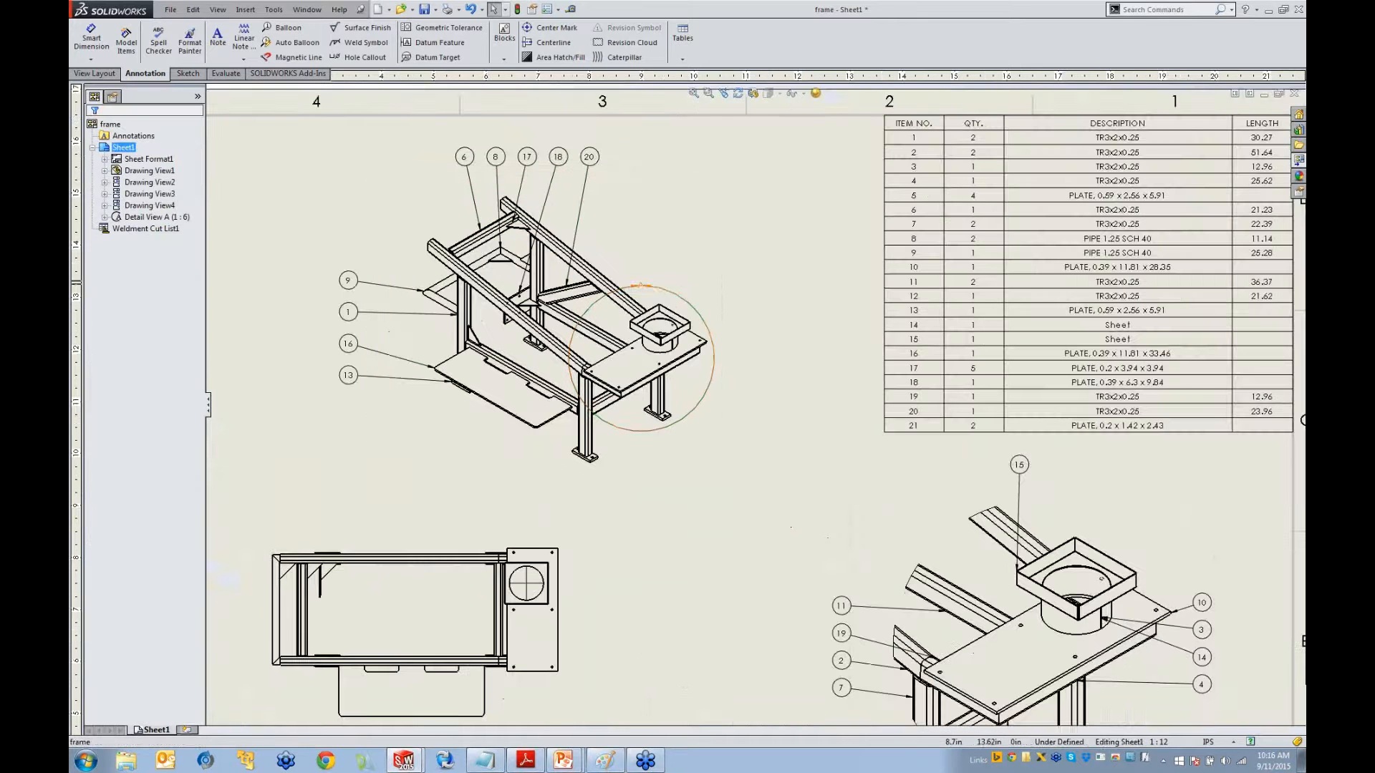
{"action": "left_click_drag", "start_coordinate": [642, 287], "coordinate": [730, 325]}
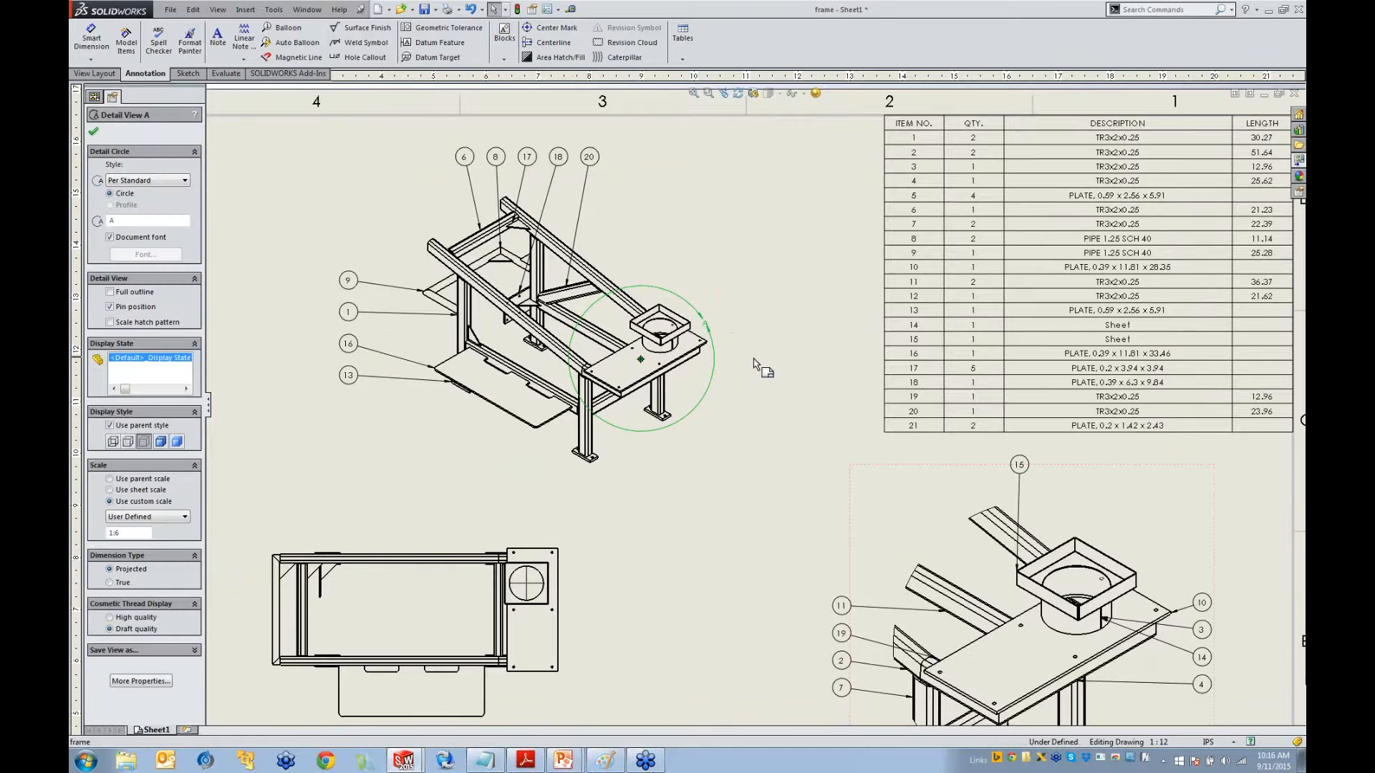
{"action": "left_click", "coordinate": [750, 367]}
{"action": "scroll", "coordinate": [750, 368], "scroll_direction": "up", "scroll_amount": 1}
{"action": "scroll", "coordinate": [749, 367], "scroll_direction": "up", "scroll_amount": 1}
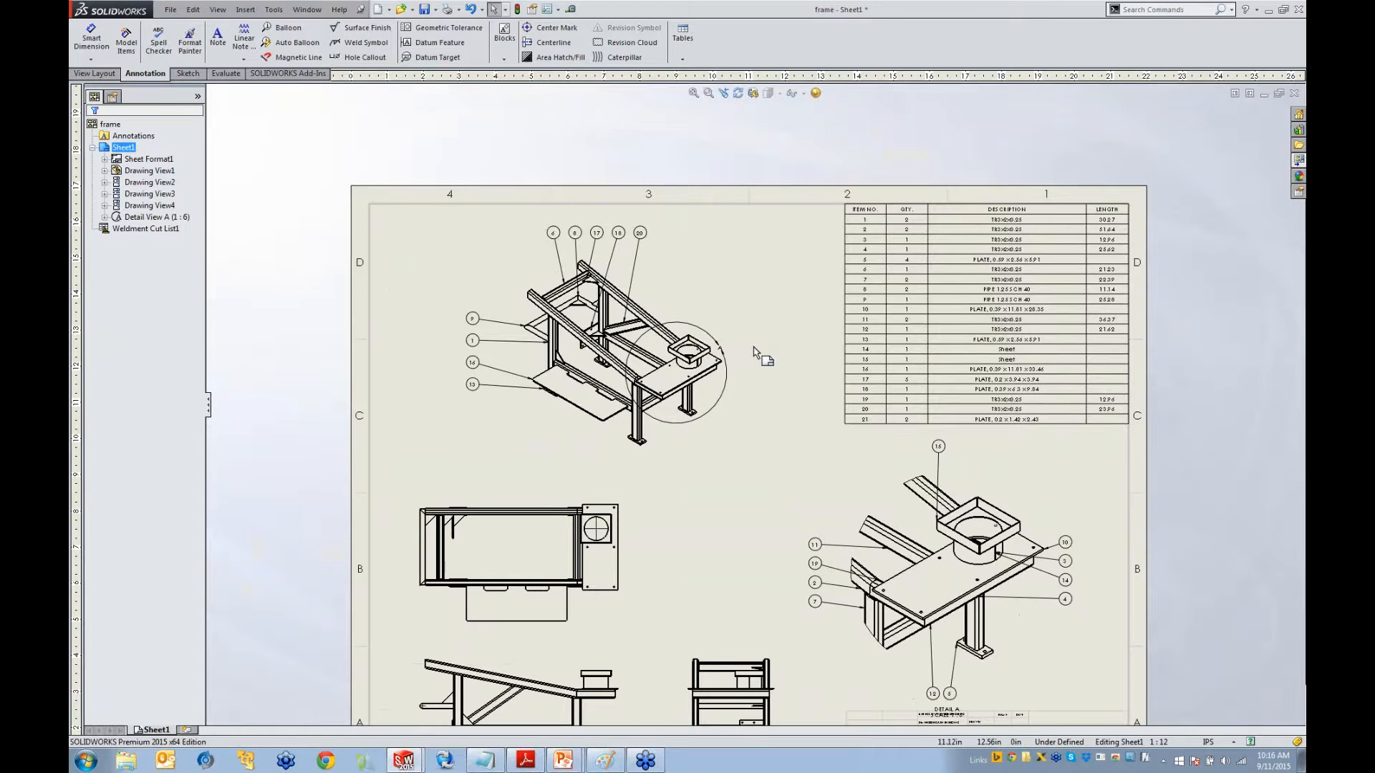
Shift the detail view slightly up and left, and move its caption beside the plate's leg, clear of the title block
{"action": "left_click_drag", "start_coordinate": [821, 458], "coordinate": [812, 451]}
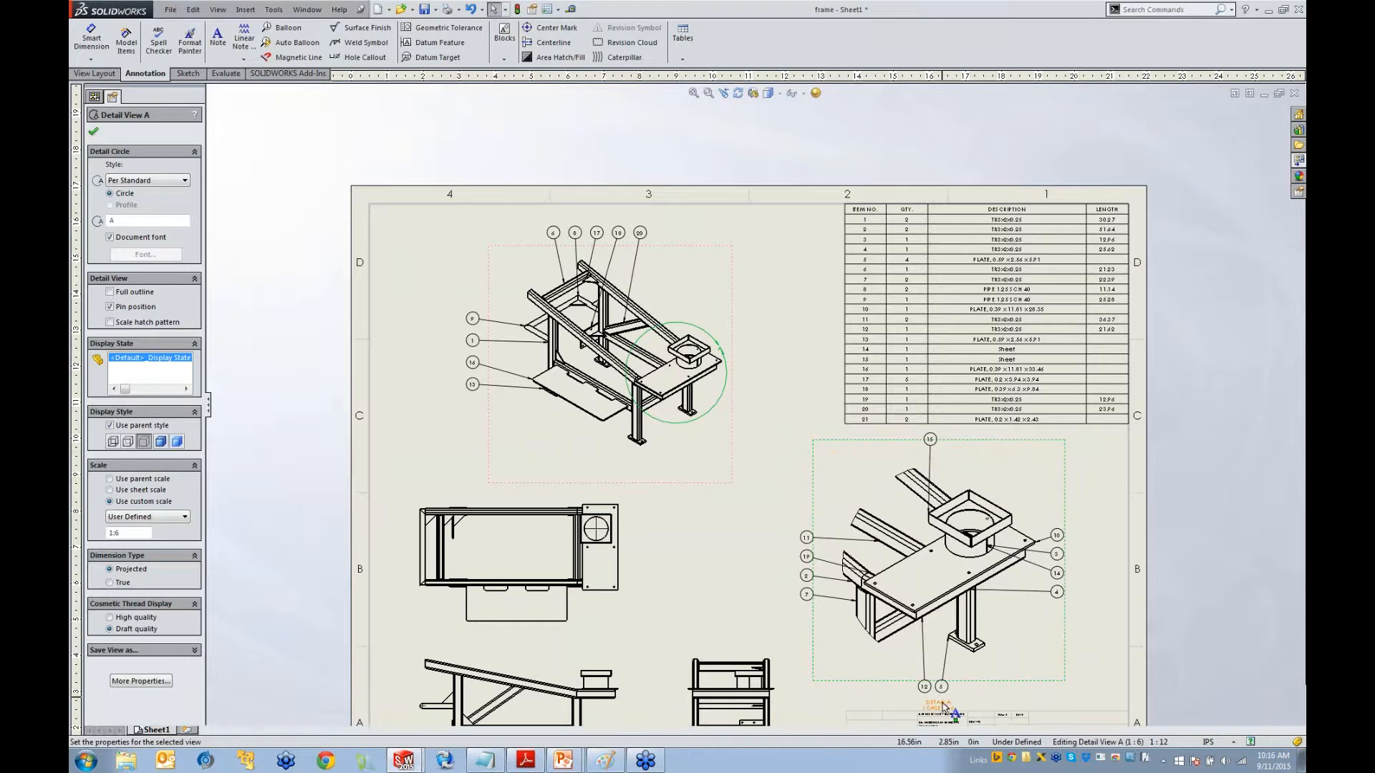
{"action": "left_click_drag", "start_coordinate": [936, 708], "coordinate": [1014, 665]}
{"action": "key", "text": "Escape"}
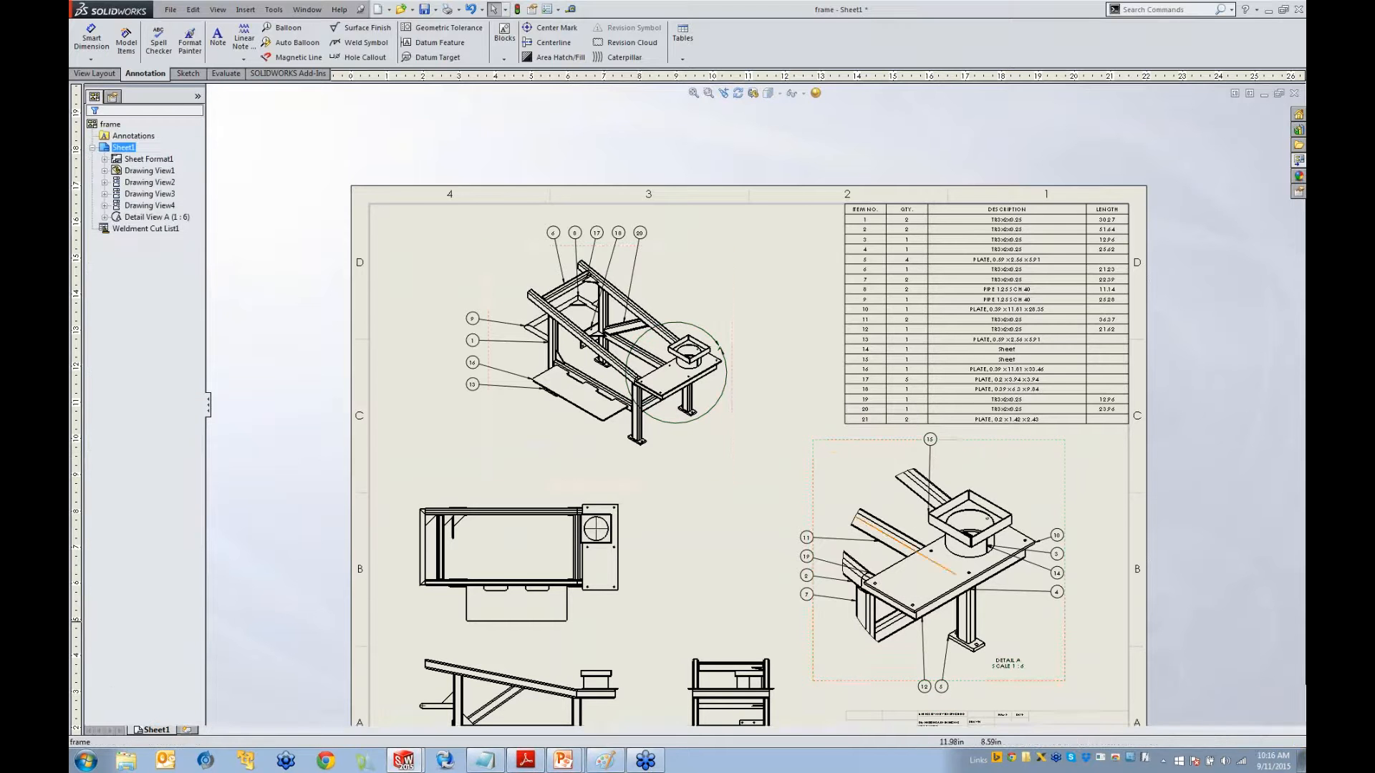
{"action": "scroll", "coordinate": [739, 407], "scroll_direction": "up", "scroll_amount": 1}
{"action": "middle_click_drag", "start_coordinate": [728, 466], "coordinate": [709, 464]}
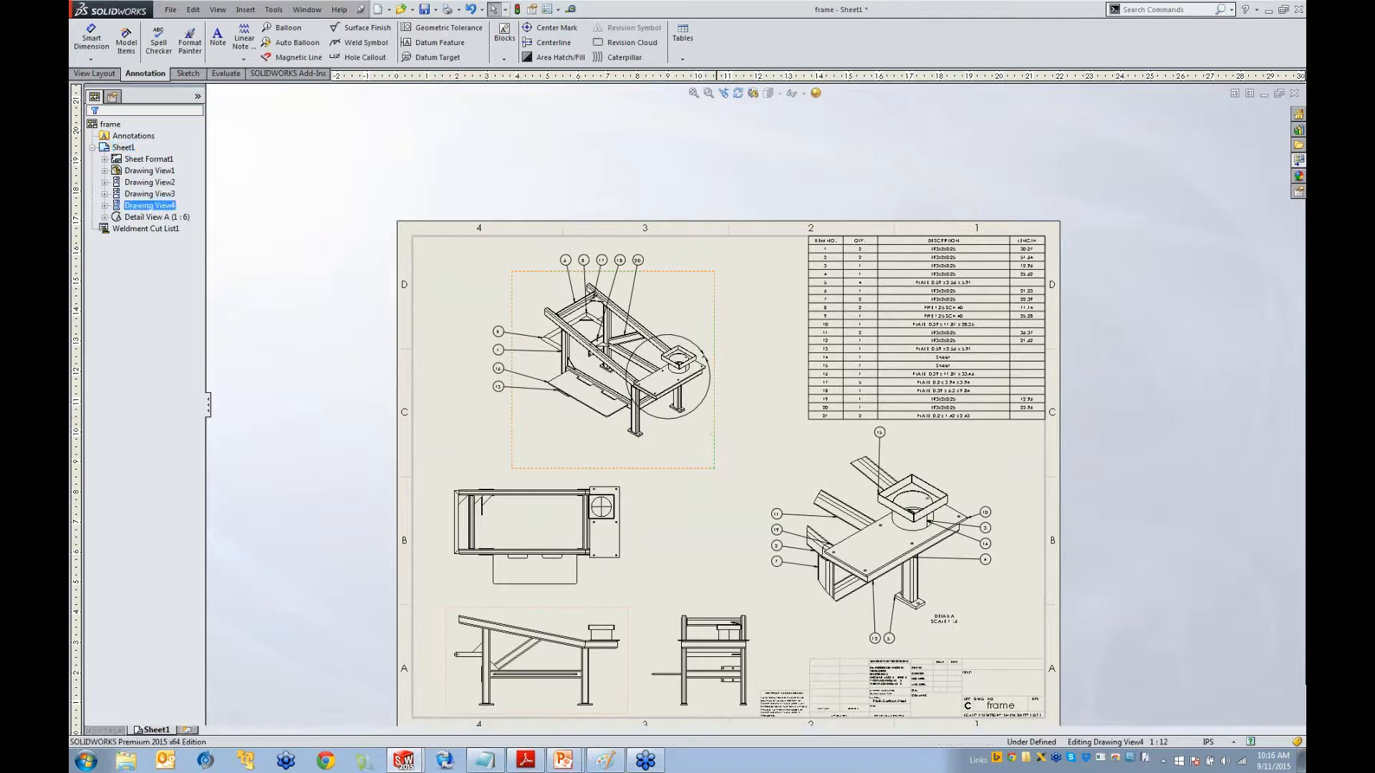
Copy the isometric view onto a newly added second sheet and shift the copy slightly down and right
{"action": "left_click", "coordinate": [711, 433]}
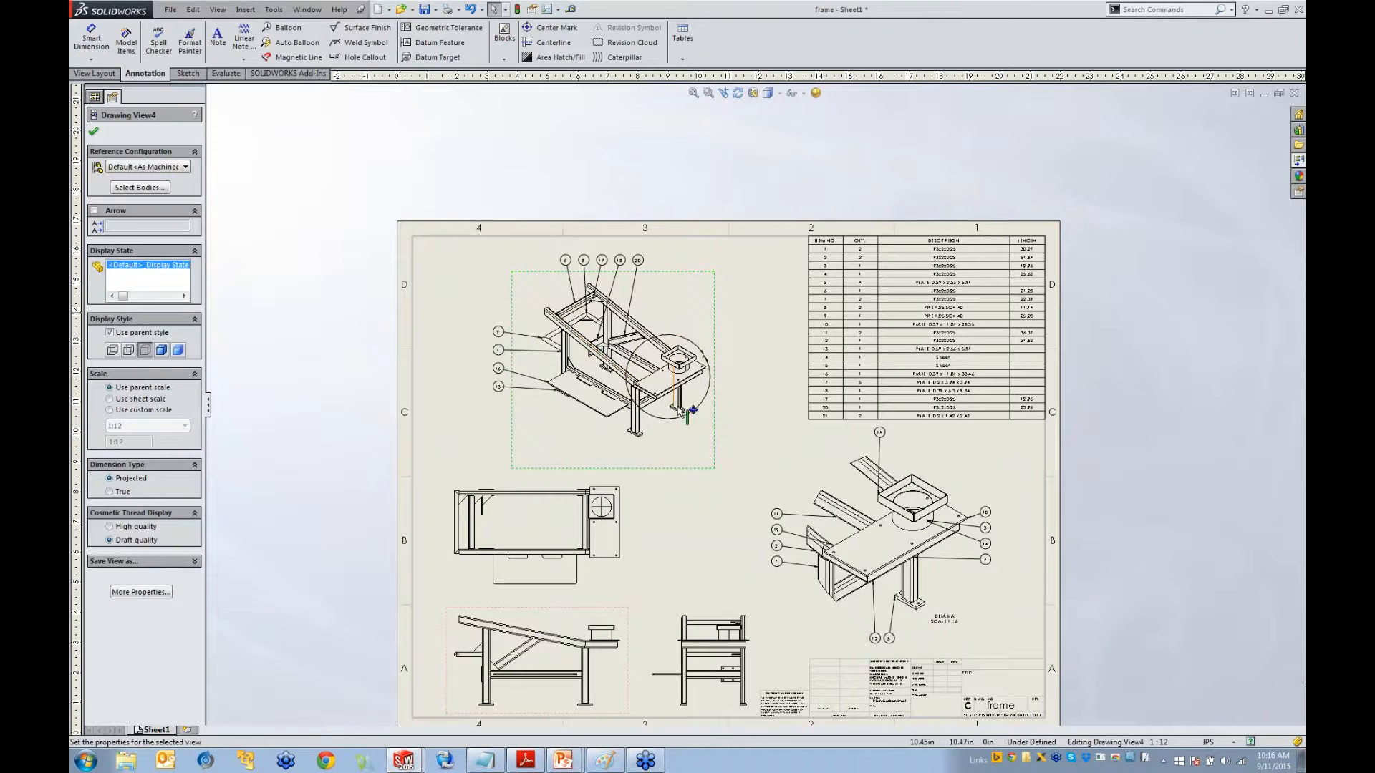
{"action": "left_click", "coordinate": [714, 440]}
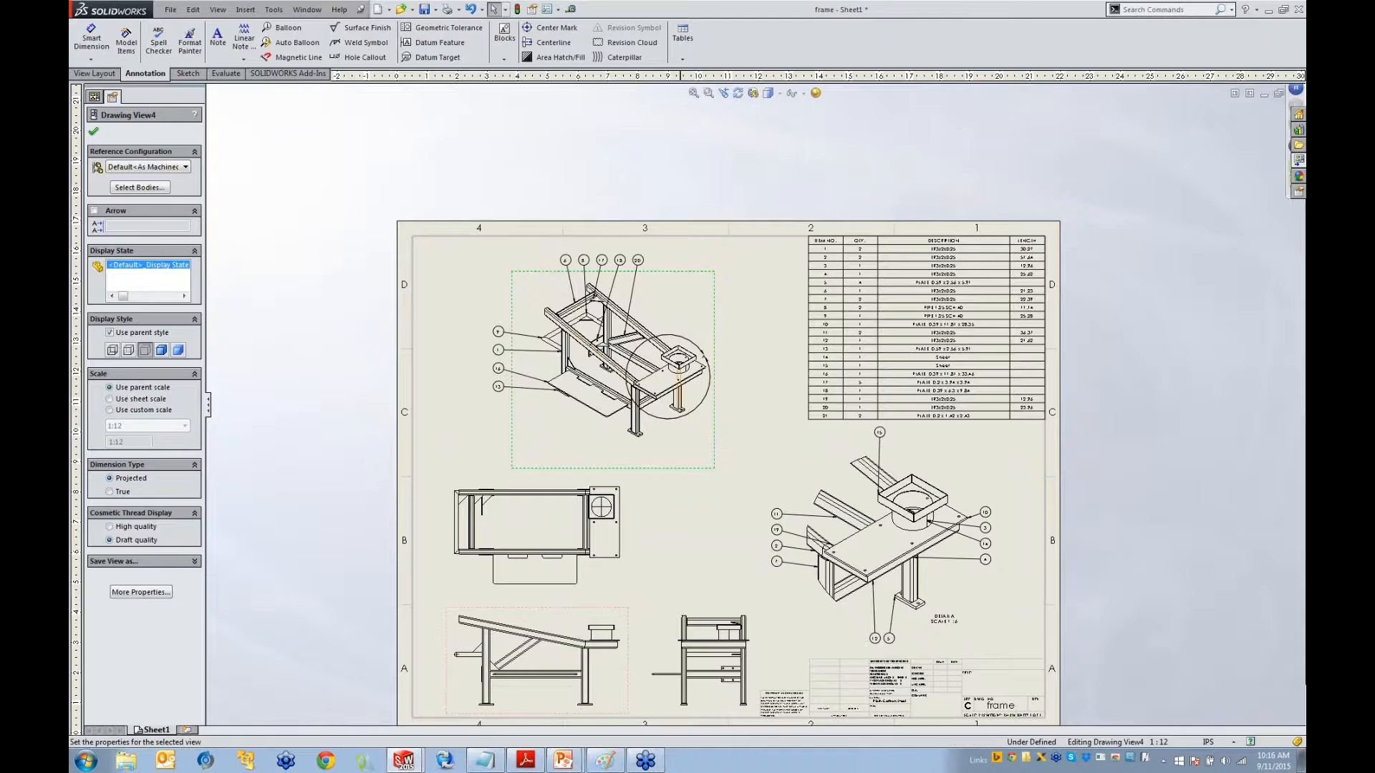
{"action": "left_click", "coordinate": [188, 730]}
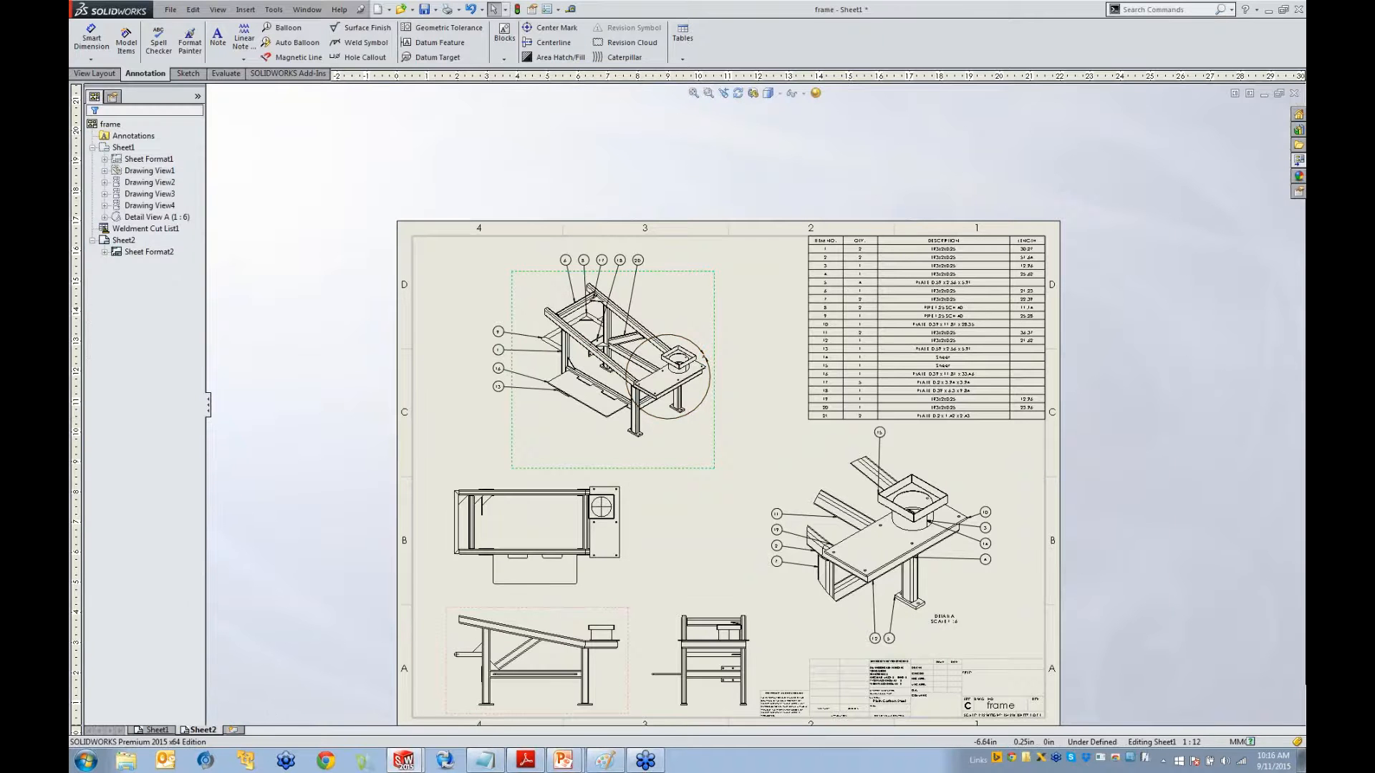
{"action": "key", "text": "ctrl+v"}
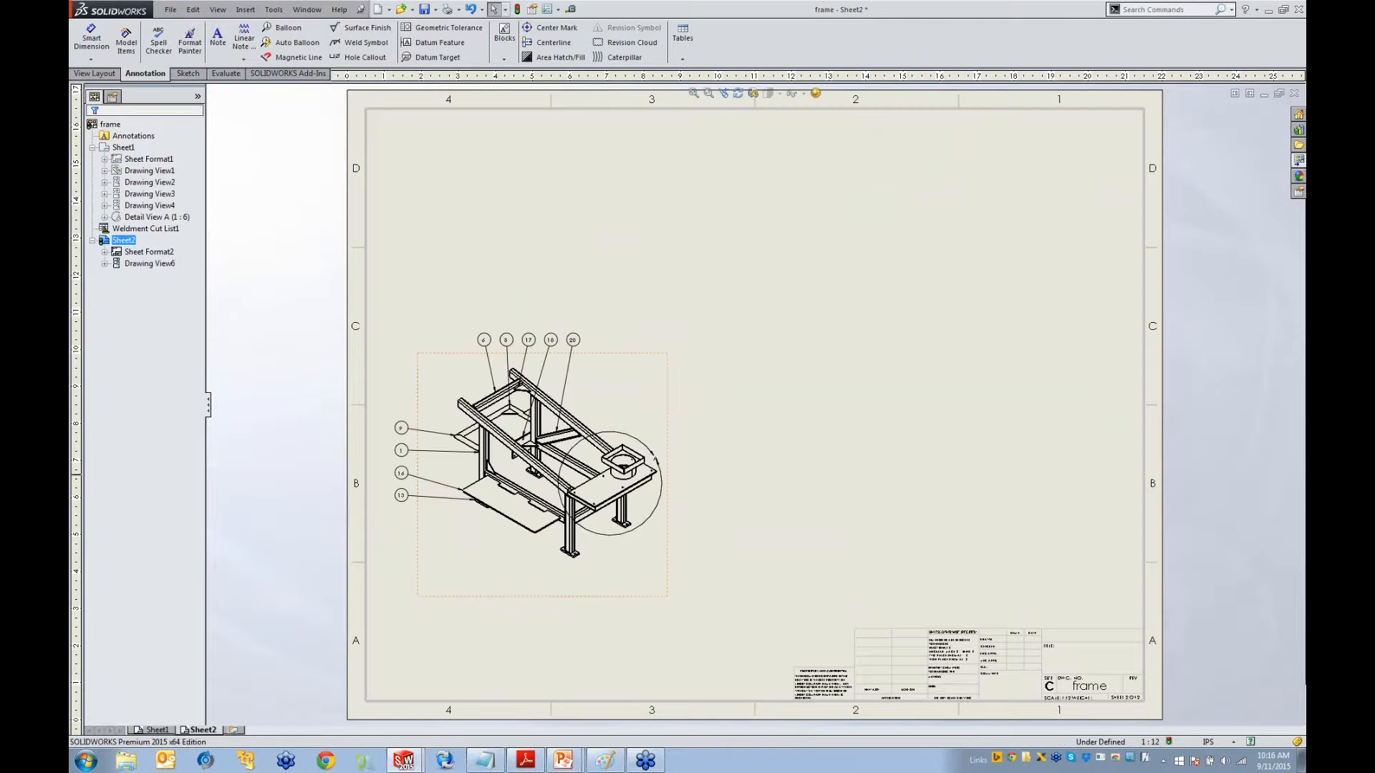
{"action": "left_click_drag", "start_coordinate": [629, 362], "coordinate": [677, 417]}
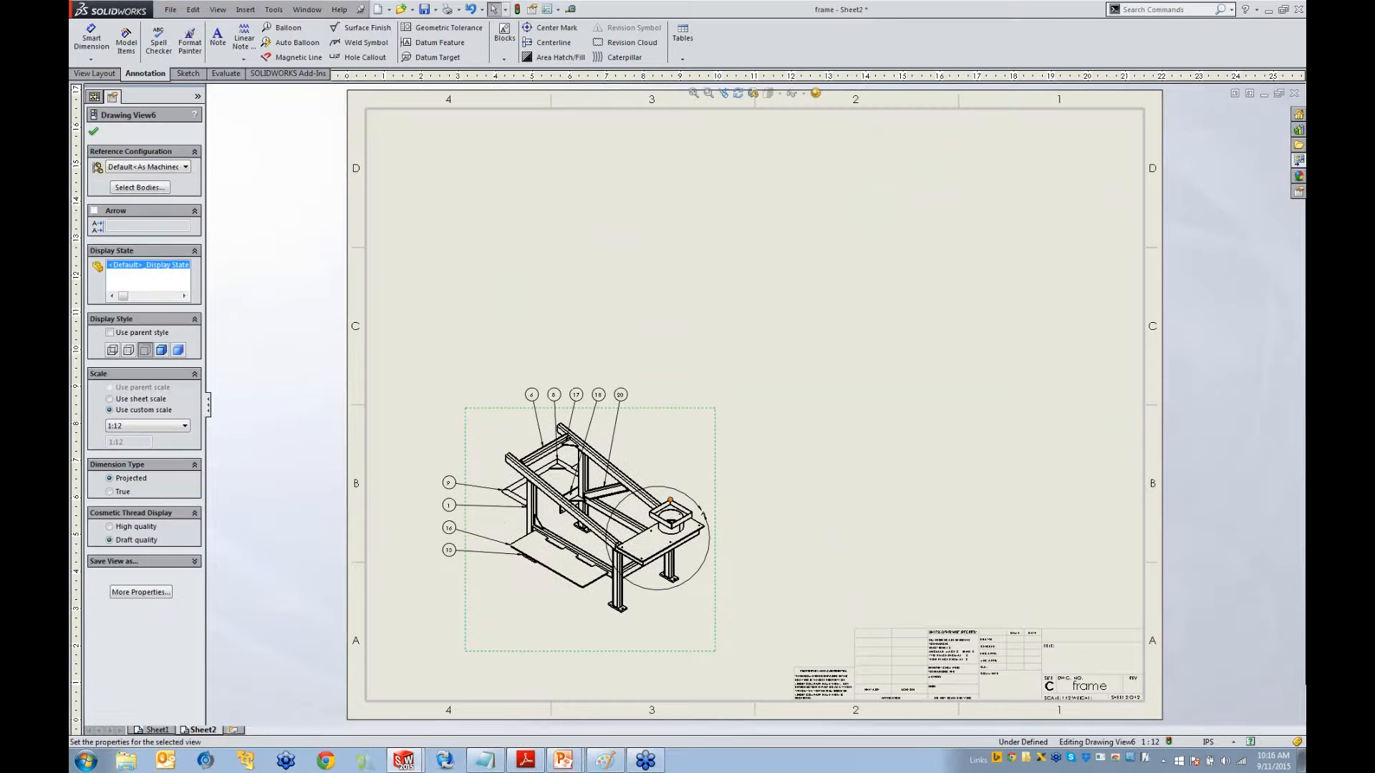
Delete the detail circle and its sketch from the copied isometric view
{"action": "left_click", "coordinate": [704, 514]}
{"action": "key", "text": "Delete"}
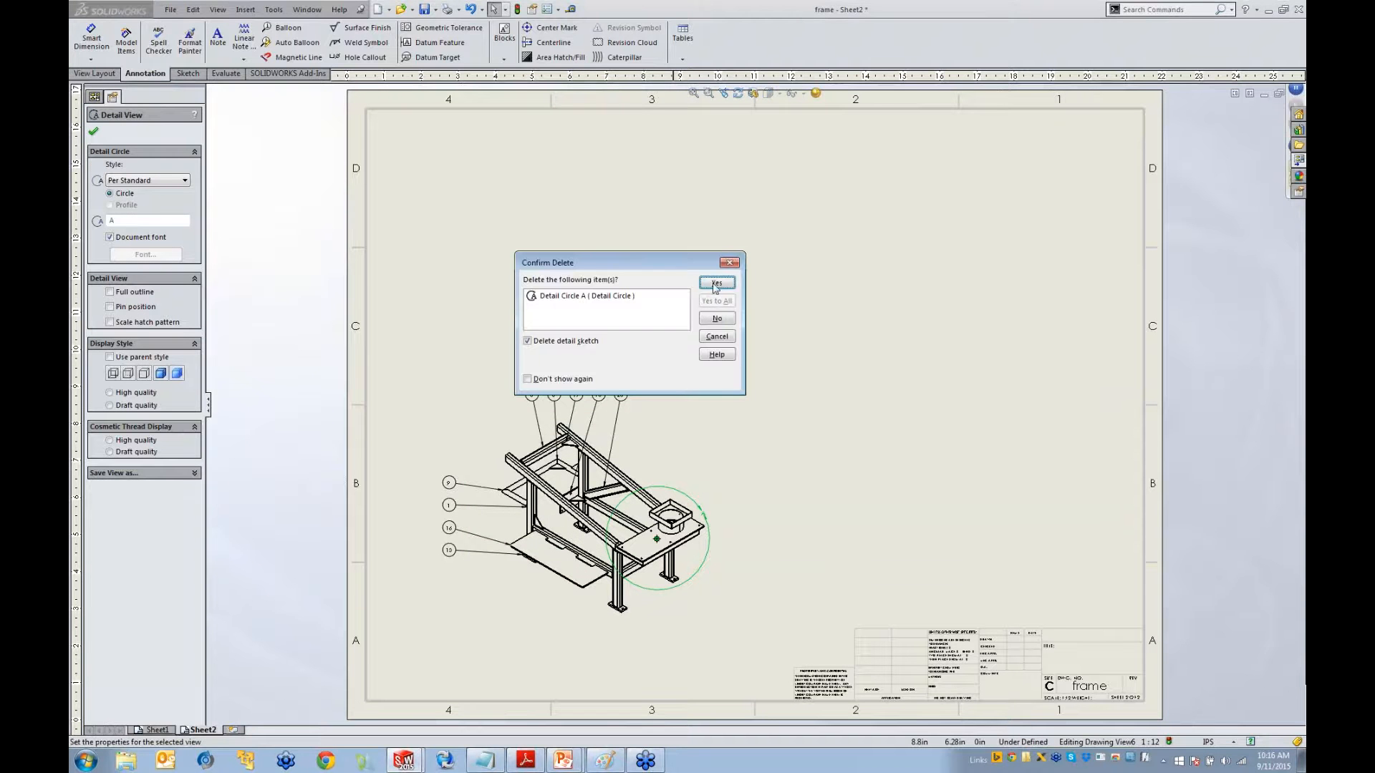
{"action": "left_click", "coordinate": [716, 283]}
Delete balloons 9, 1, 16 and 13 along the left side of the copied isometric view
{"action": "scroll", "coordinate": [630, 398], "scroll_direction": "down", "scroll_amount": 2}
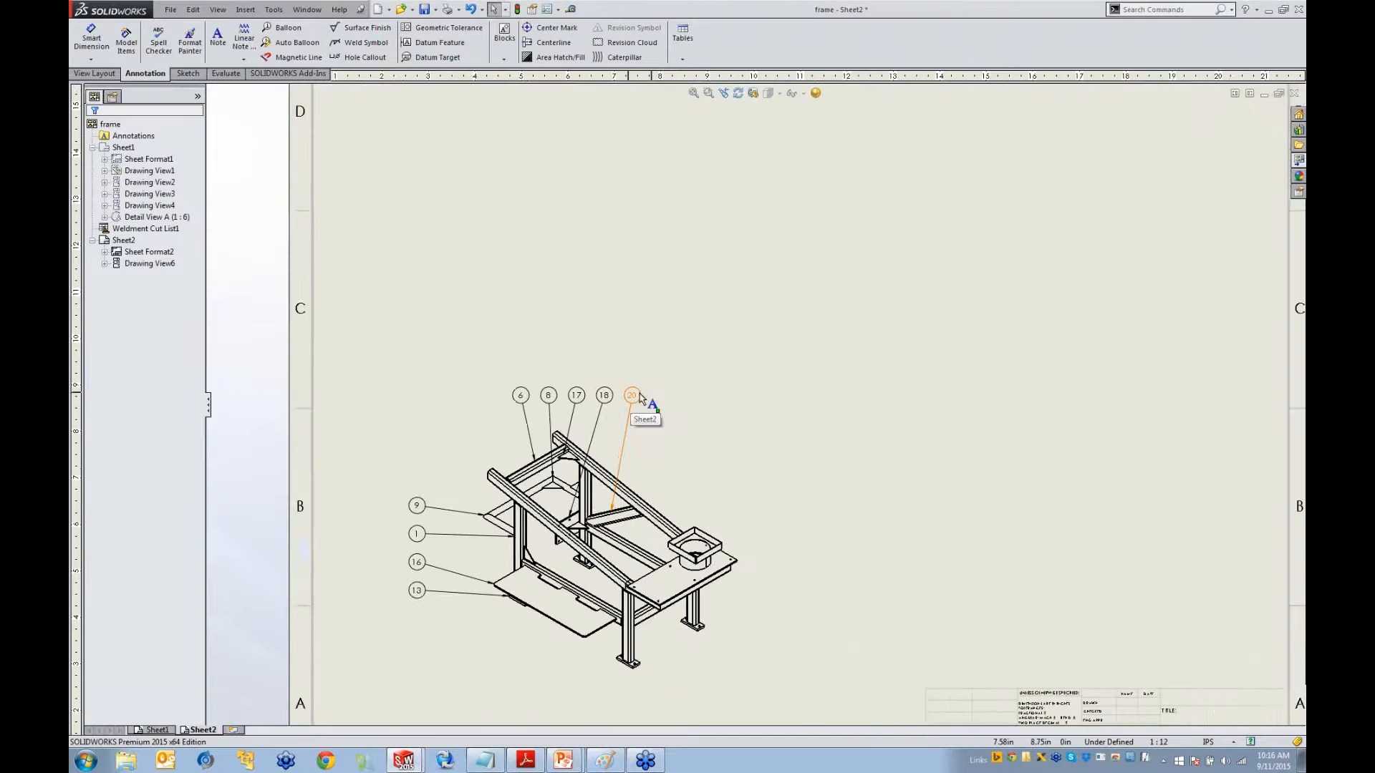
{"action": "left_click", "coordinate": [640, 398]}
{"action": "key", "text": "Escape"}
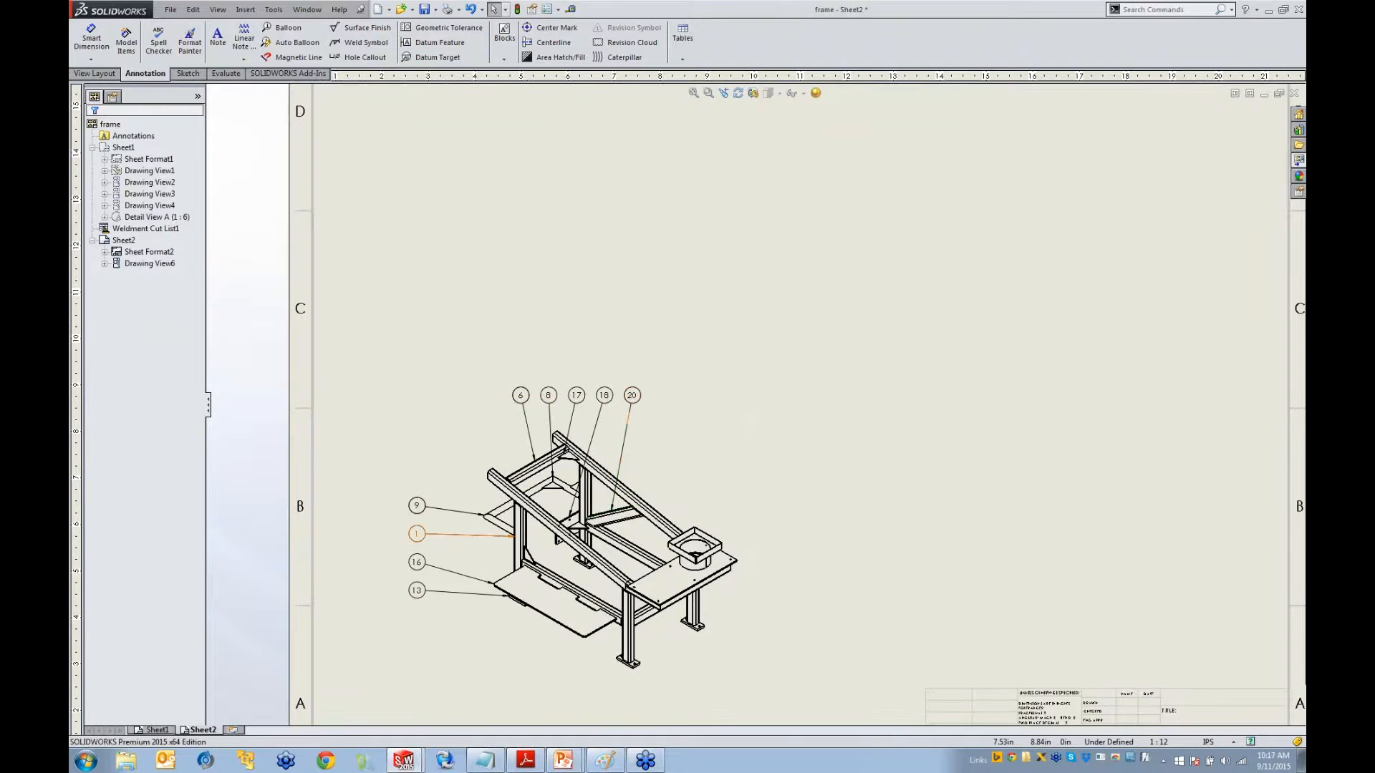
{"action": "left_click", "coordinate": [418, 504]}
{"action": "key", "text": "Escape"}
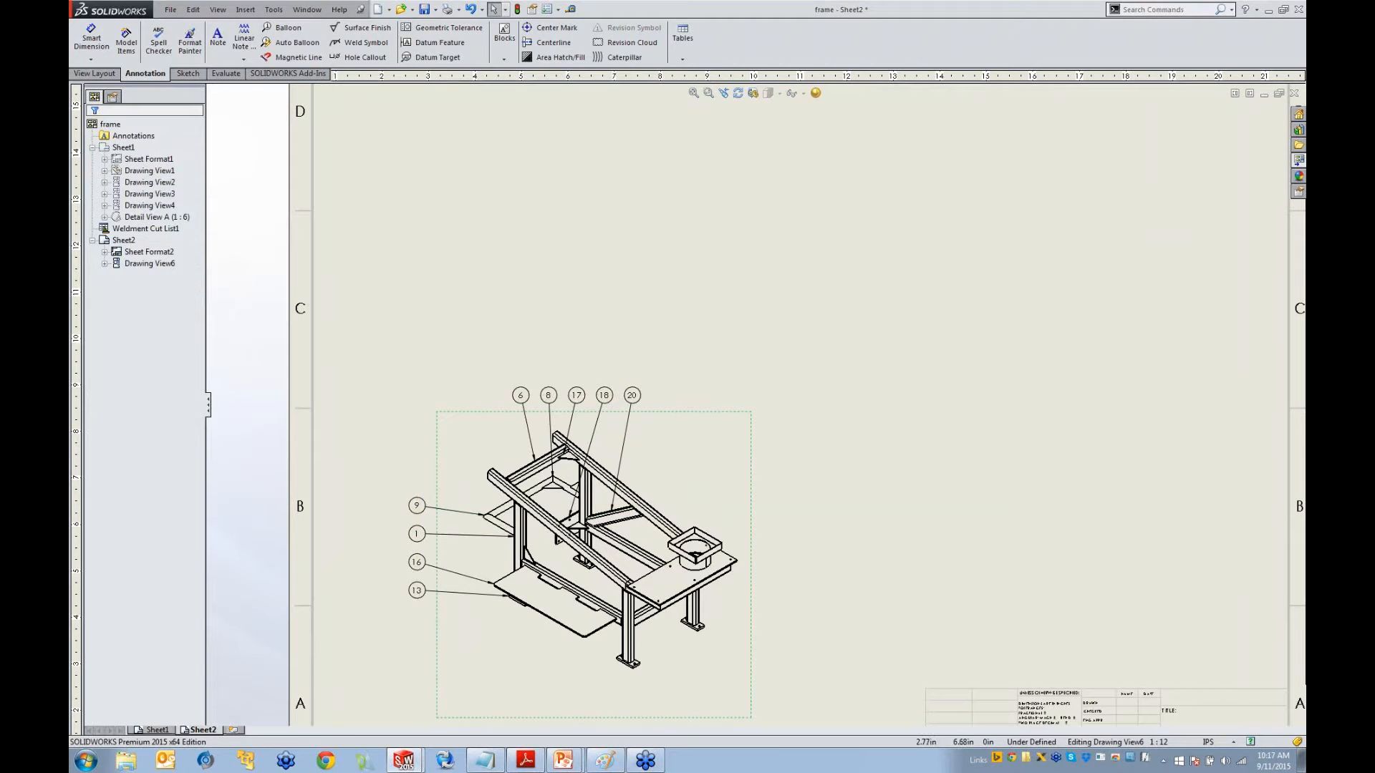
{"action": "left_click", "coordinate": [418, 506]}
{"action": "key", "text": "Delete"}
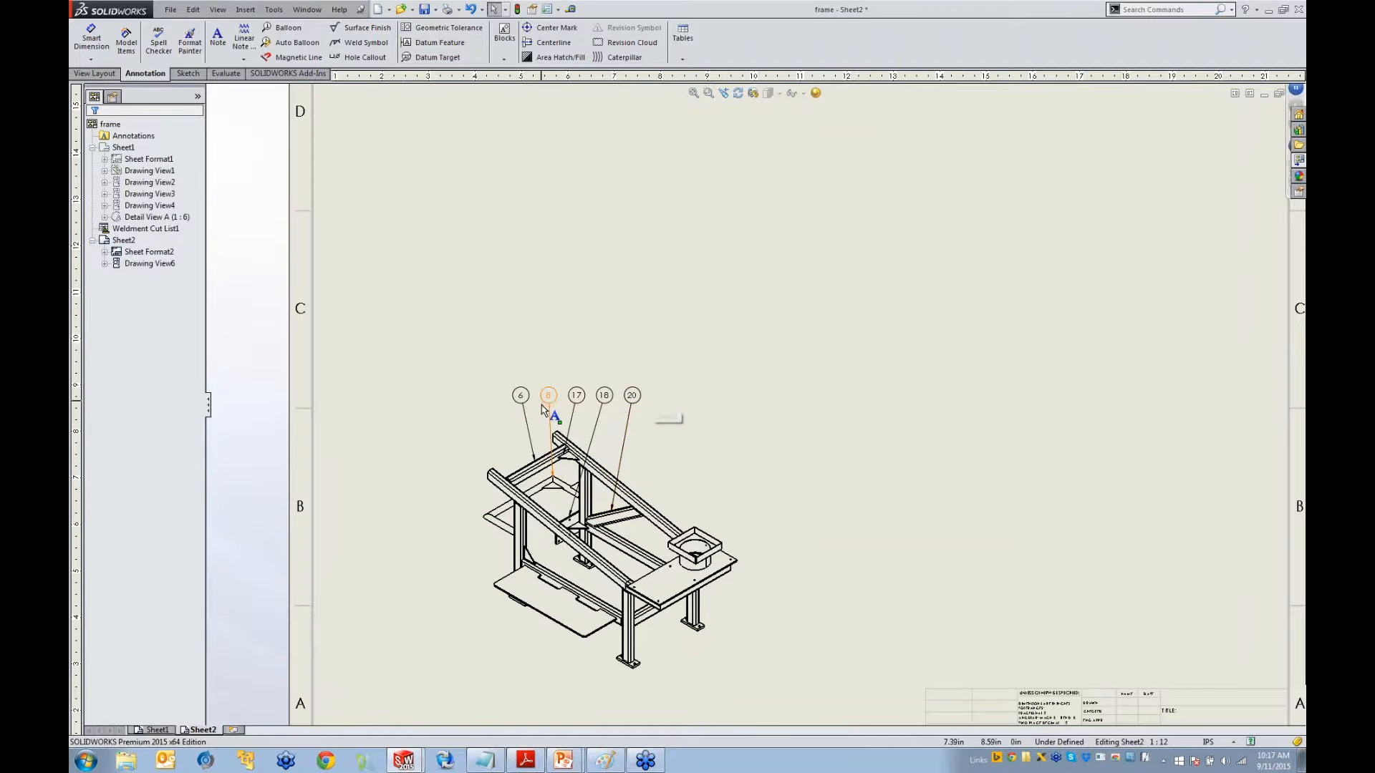
Reattach the leader of balloon 20 to the rear sloped rail
{"action": "scroll", "coordinate": [486, 471], "scroll_direction": "down", "scroll_amount": 2}
{"action": "left_click", "coordinate": [670, 375]}
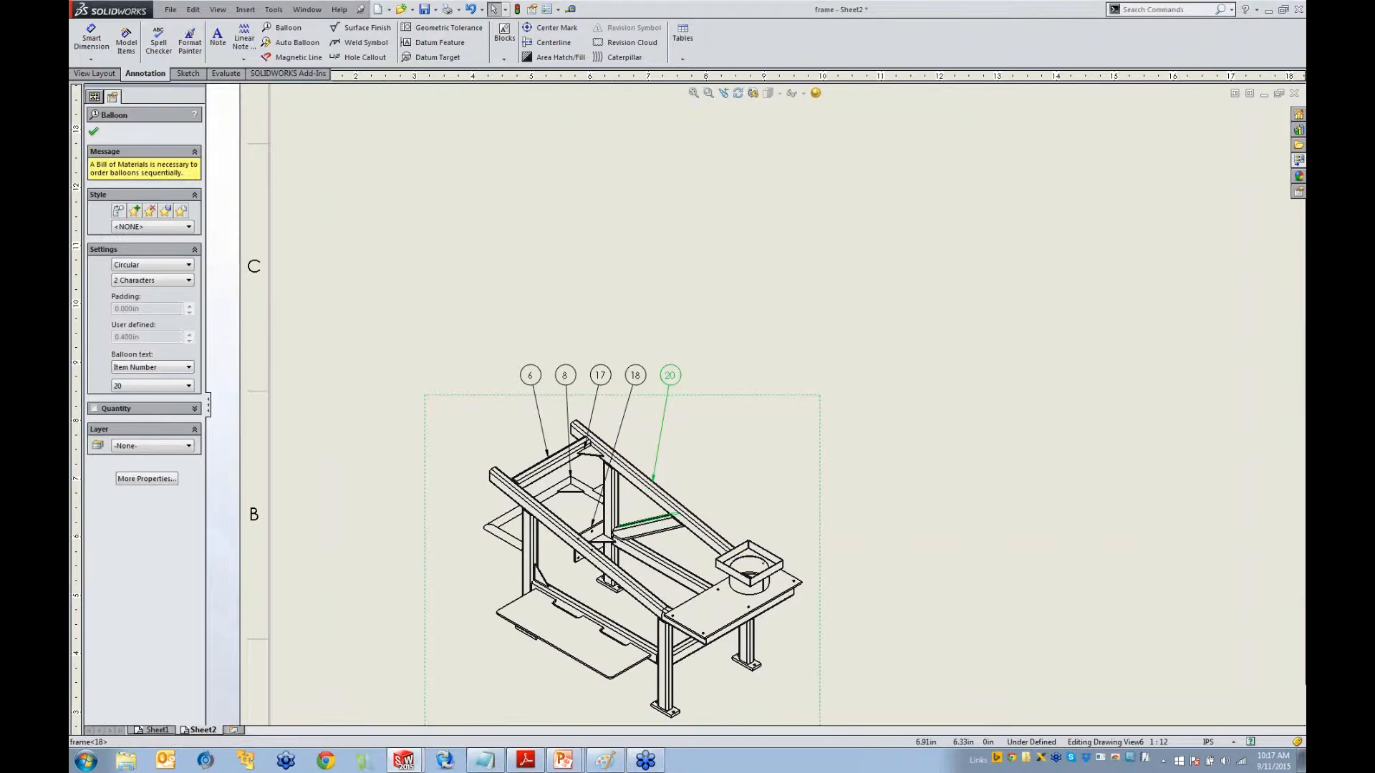
{"action": "left_click_drag", "start_coordinate": [645, 522], "coordinate": [653, 482]}
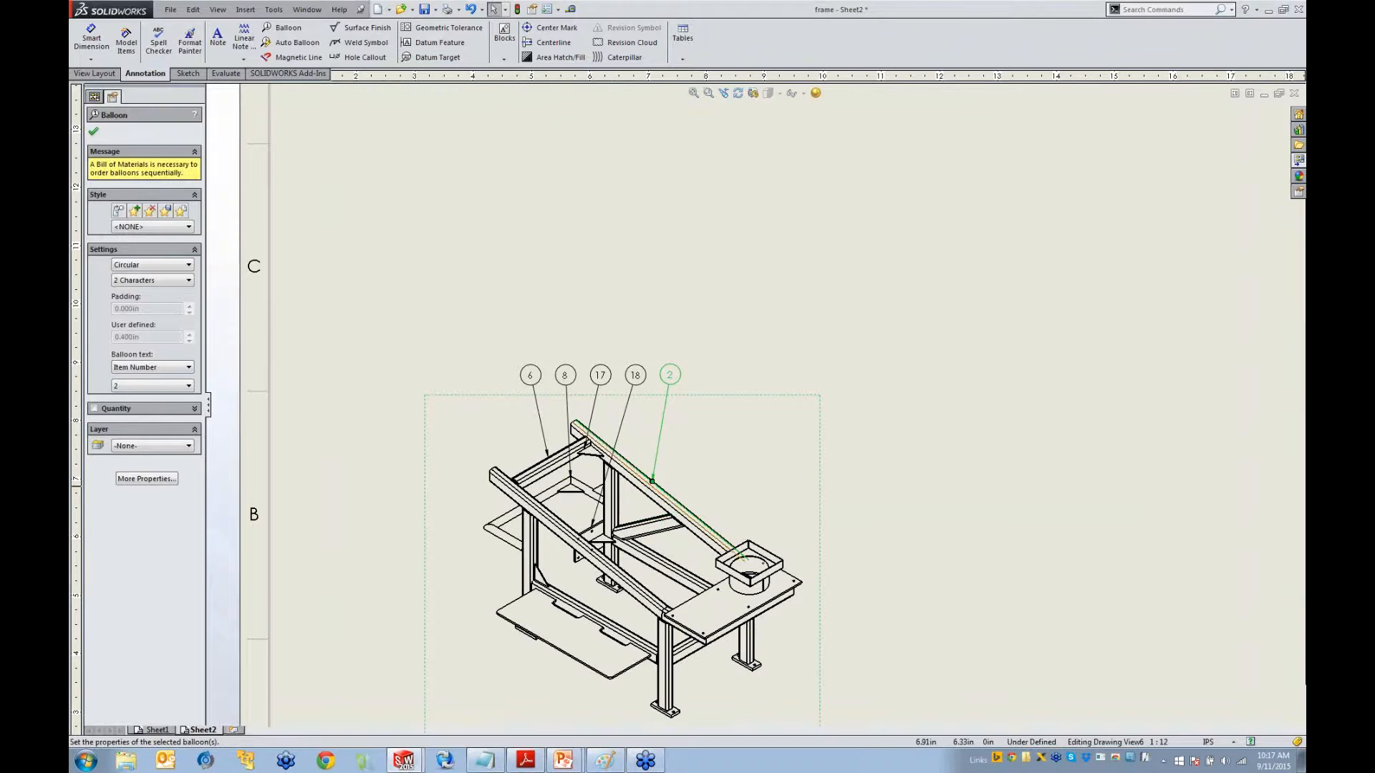
Move balloon 18 to the left of the frame and reattach its leader to the front sloped rail
{"action": "left_click", "coordinate": [634, 375]}
{"action": "left_click_drag", "start_coordinate": [634, 376], "coordinate": [399, 460]}
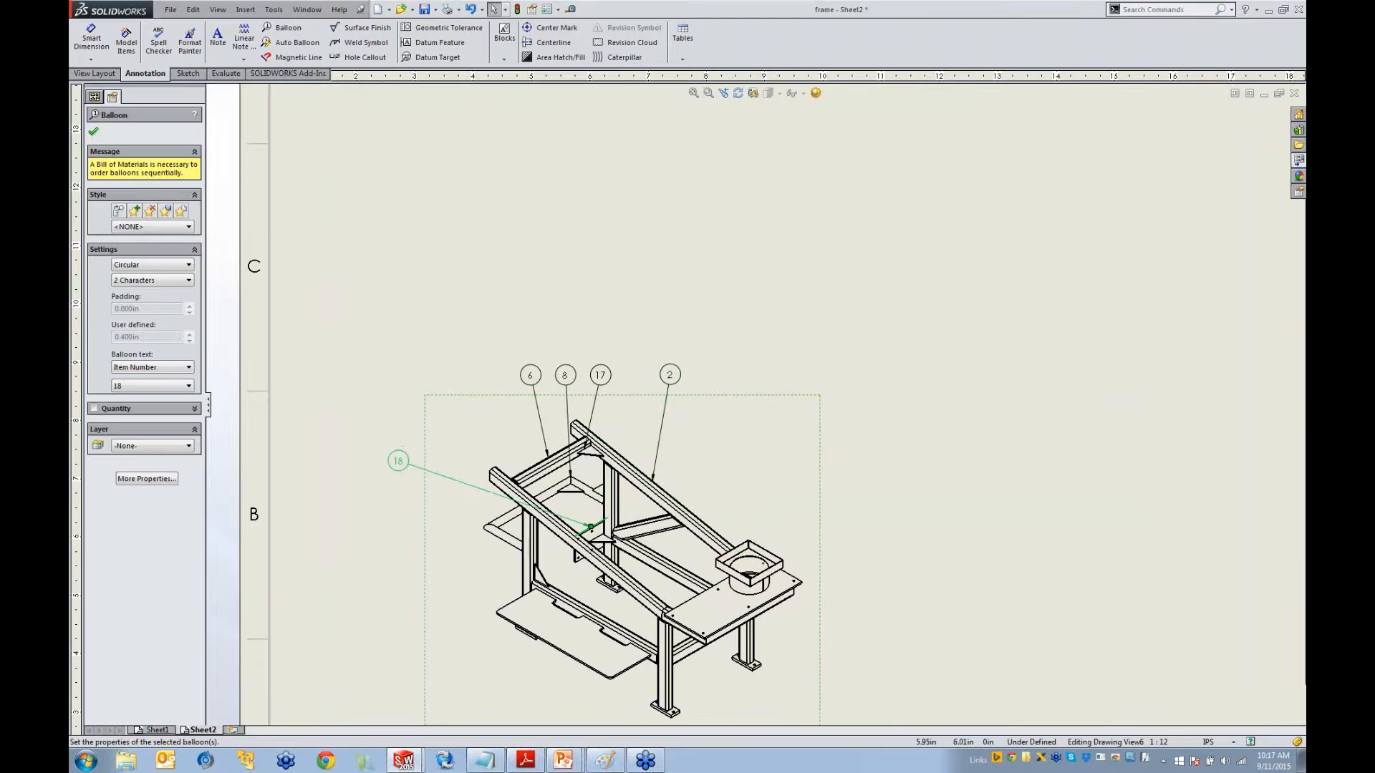
{"action": "left_click_drag", "start_coordinate": [590, 528], "coordinate": [495, 488]}
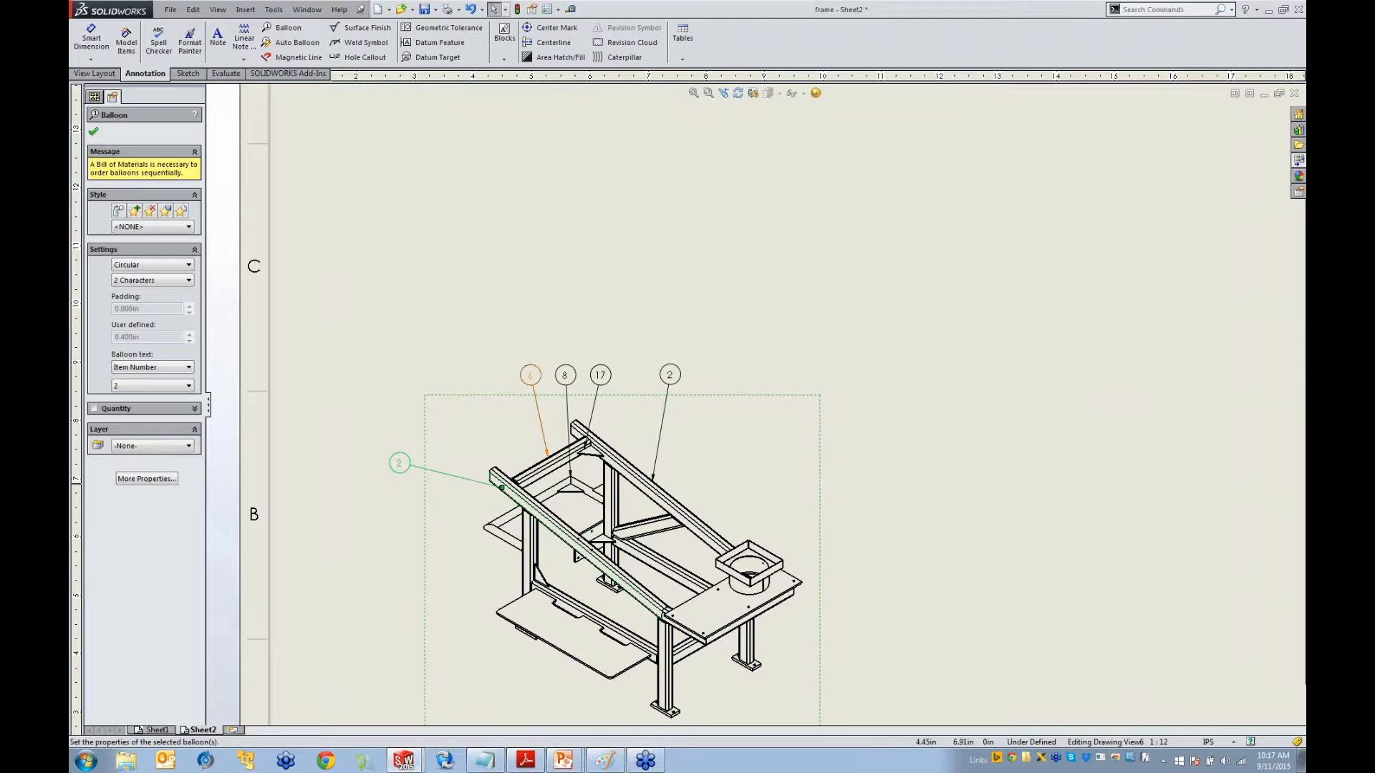
Delete balloons 6, 8 and 17 above the frame and move the view lower on the sheet
{"action": "left_click", "coordinate": [537, 377]}
{"action": "key", "text": "Delete"}
{"action": "left_click", "coordinate": [570, 376]}
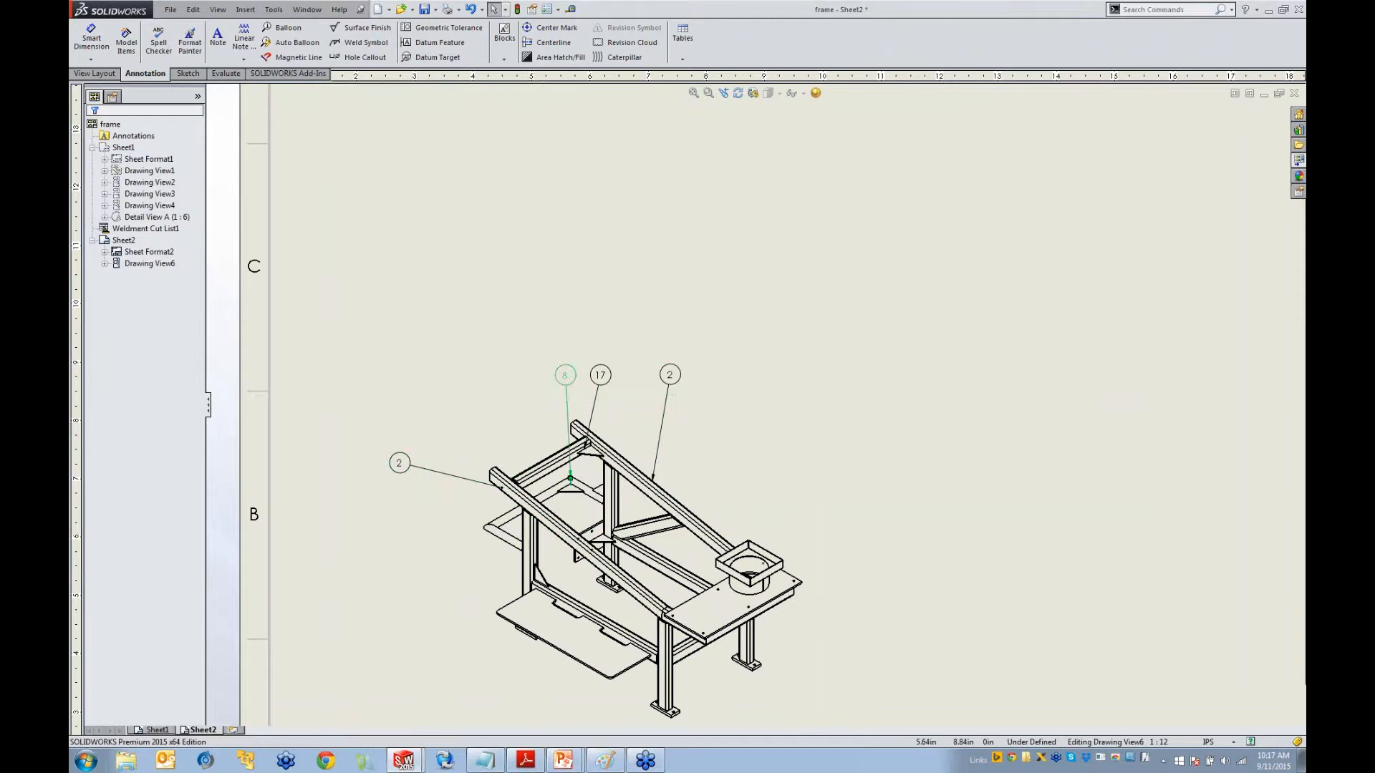
{"action": "key", "text": "Delete"}
{"action": "left_click", "coordinate": [600, 376]}
{"action": "key", "text": "Delete"}
{"action": "key", "text": "f"}
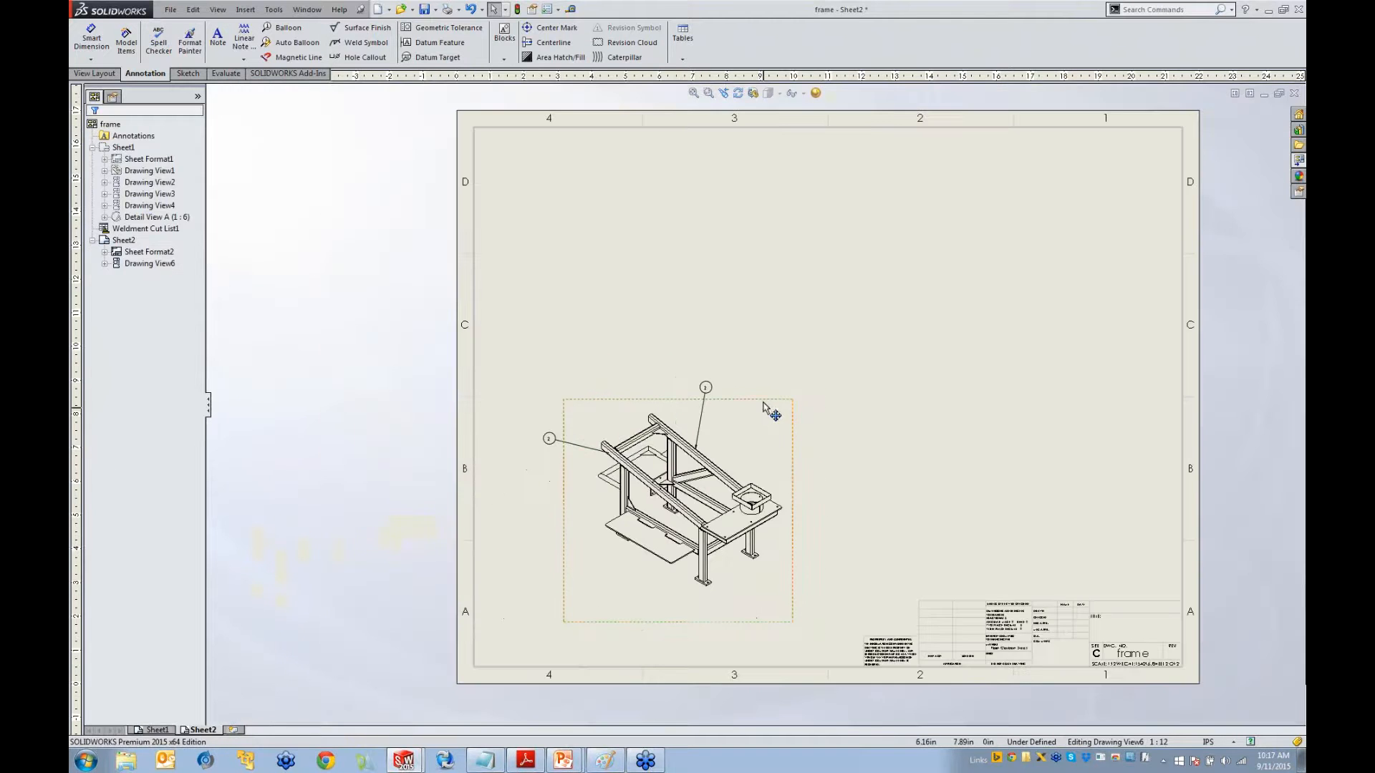
{"action": "left_click_drag", "start_coordinate": [770, 412], "coordinate": [762, 450]}
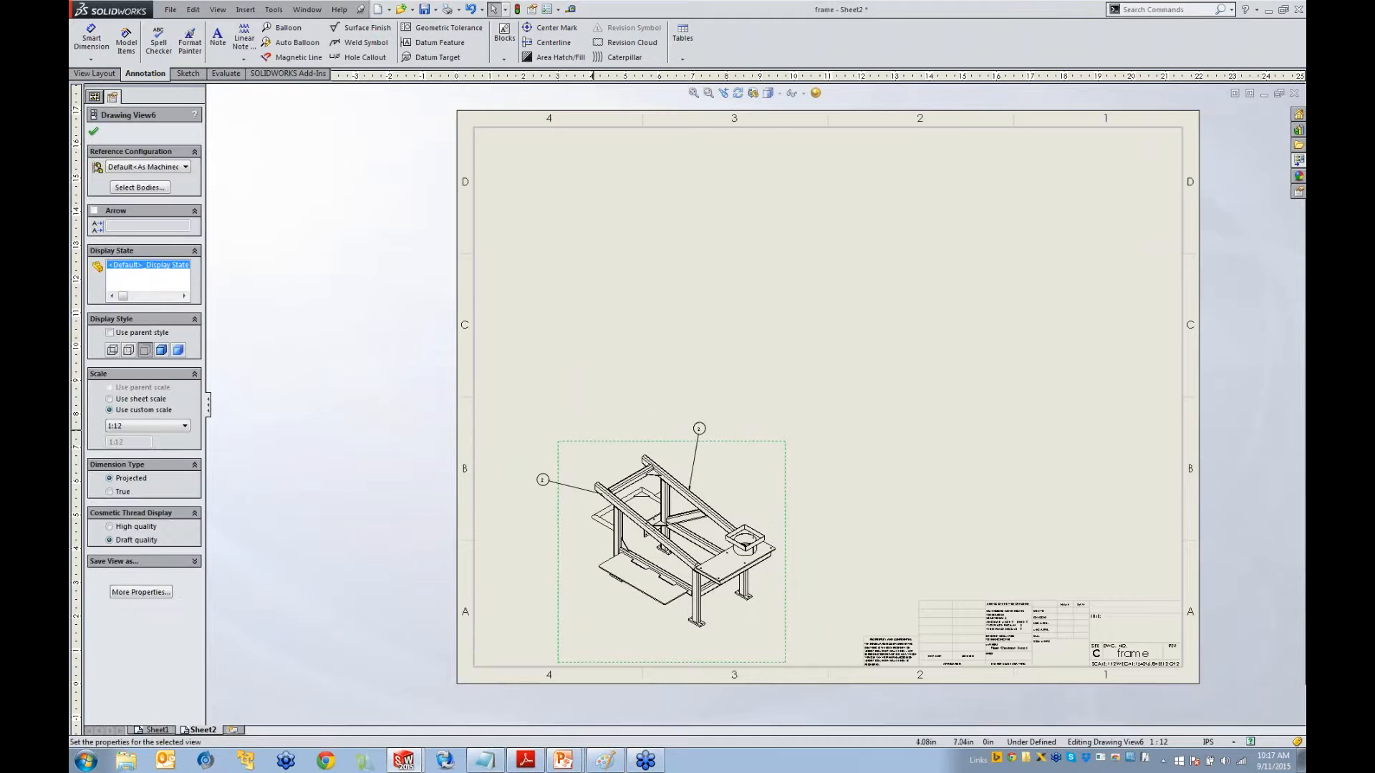
Start a relative view from the isometric frame view, limited to the front sloped rail as the selected body
{"action": "left_click", "coordinate": [593, 442]}
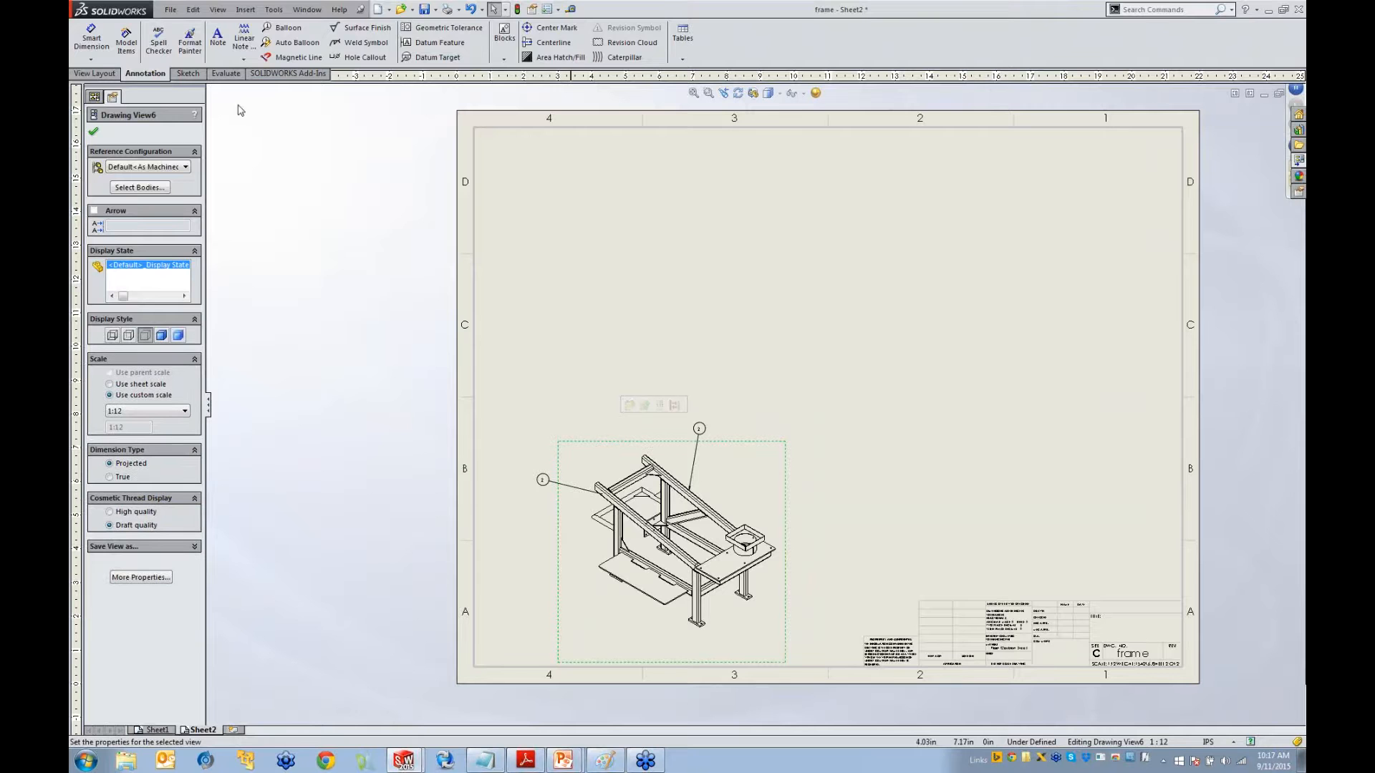
{"action": "left_click", "coordinate": [95, 73]}
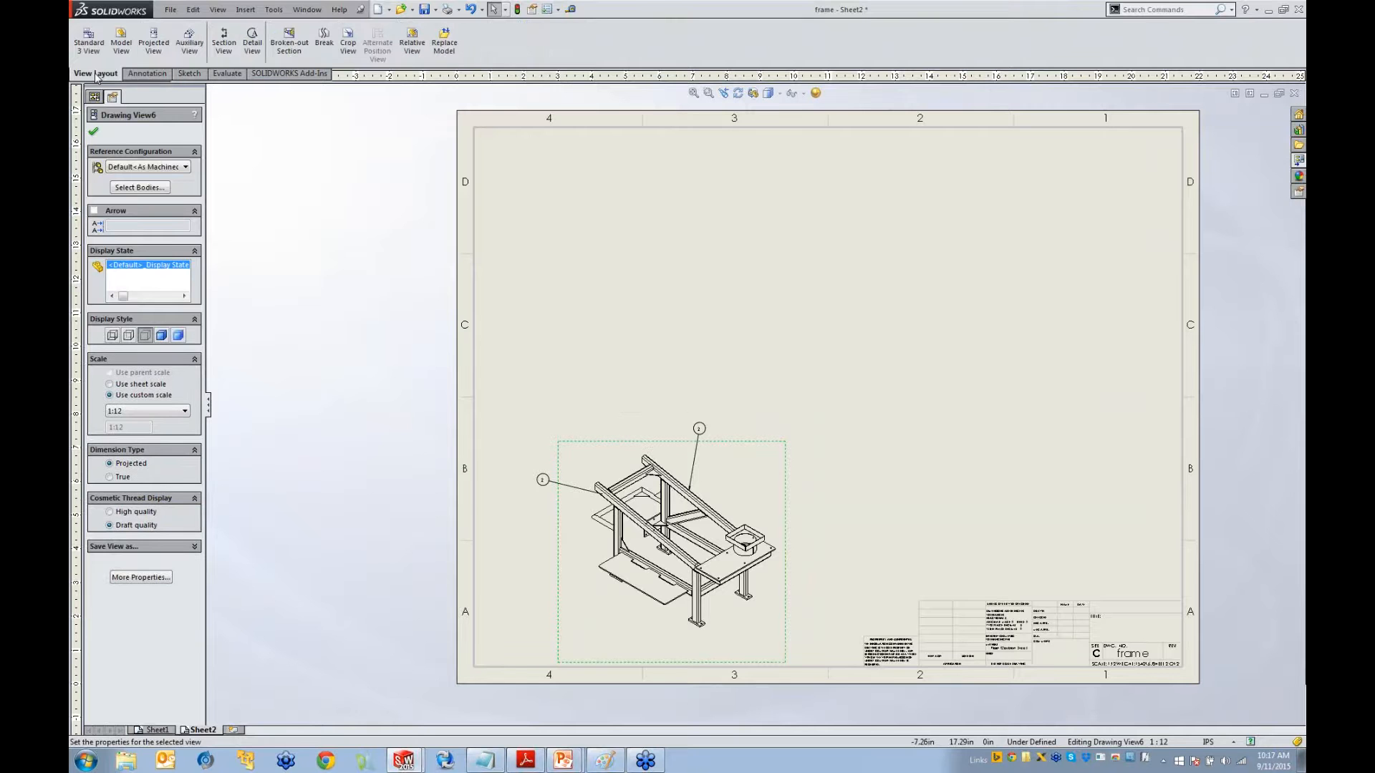
{"action": "left_click", "coordinate": [411, 43]}
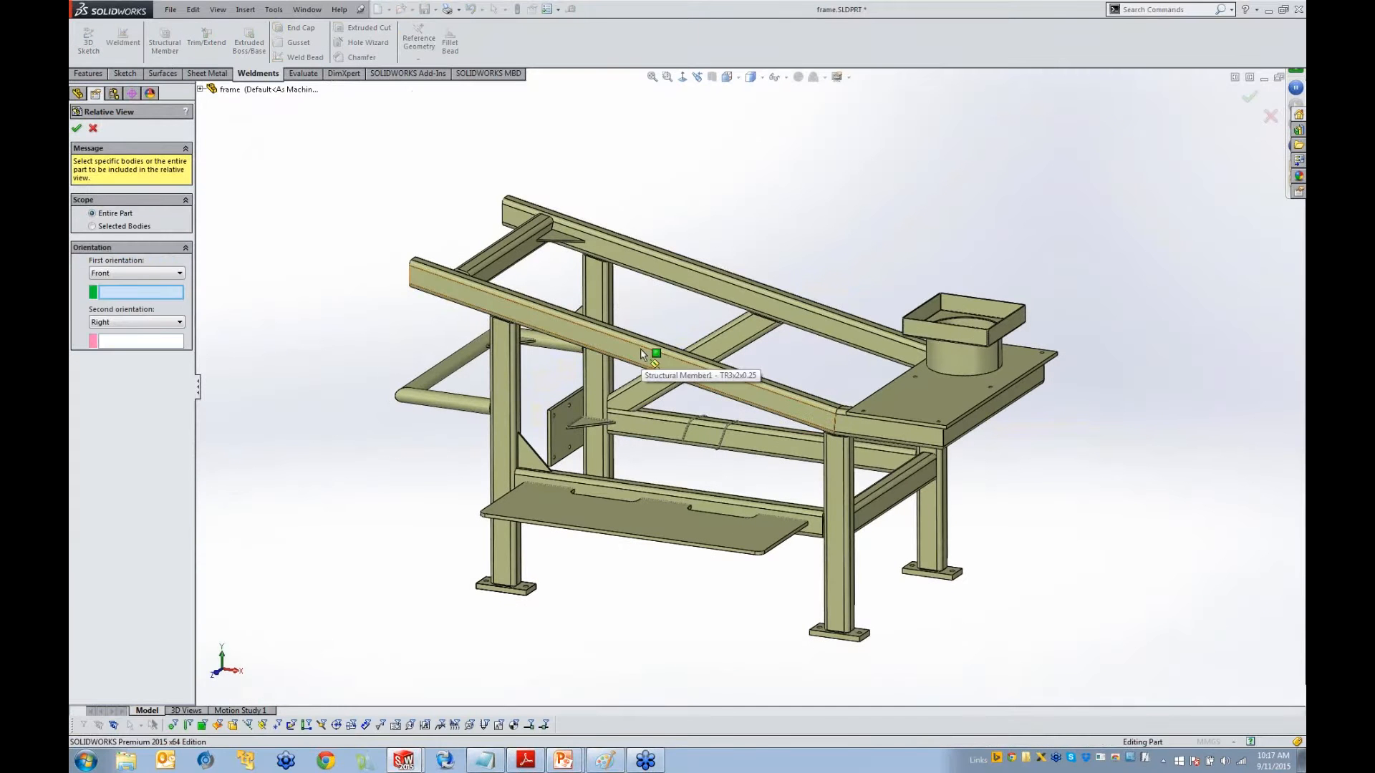
{"action": "left_click", "coordinate": [106, 227]}
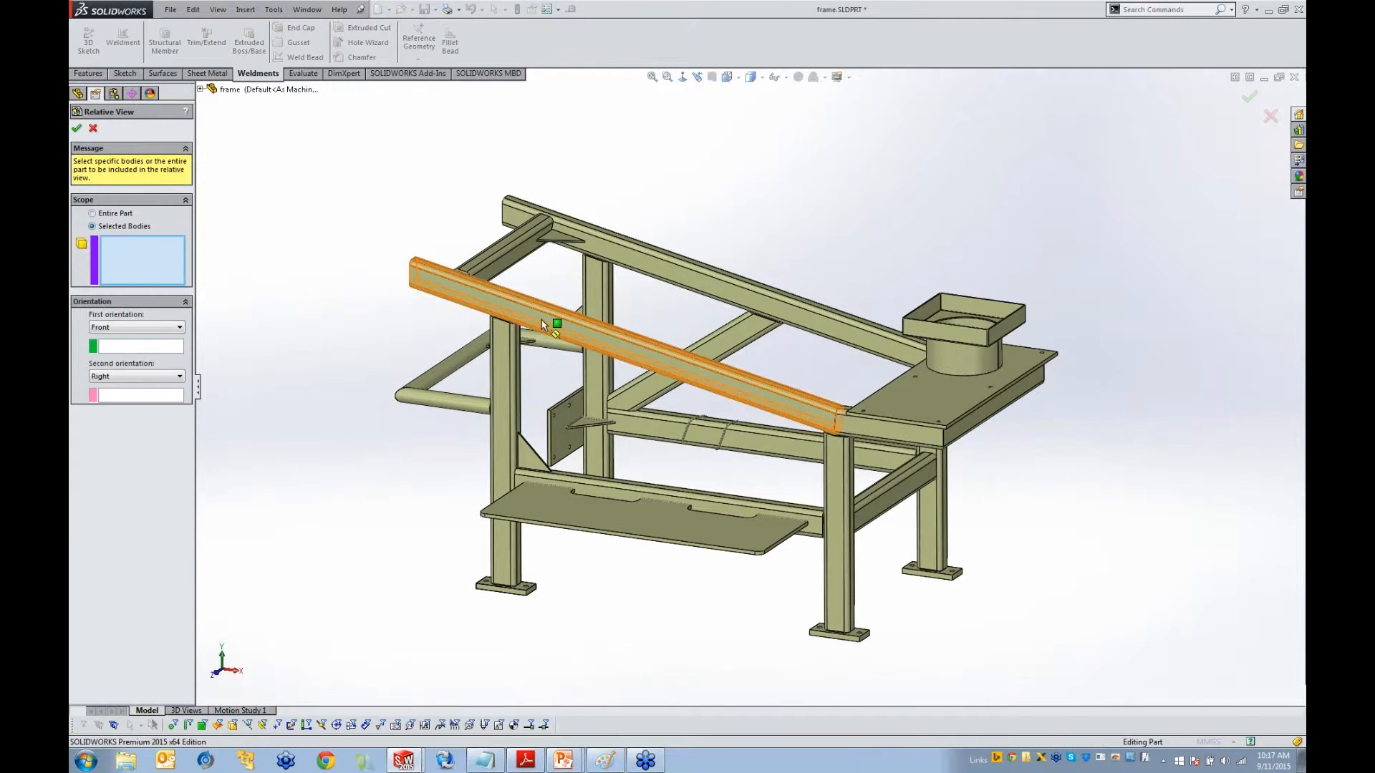
{"action": "middle_click_drag", "start_coordinate": [555, 322], "coordinate": [646, 342]}
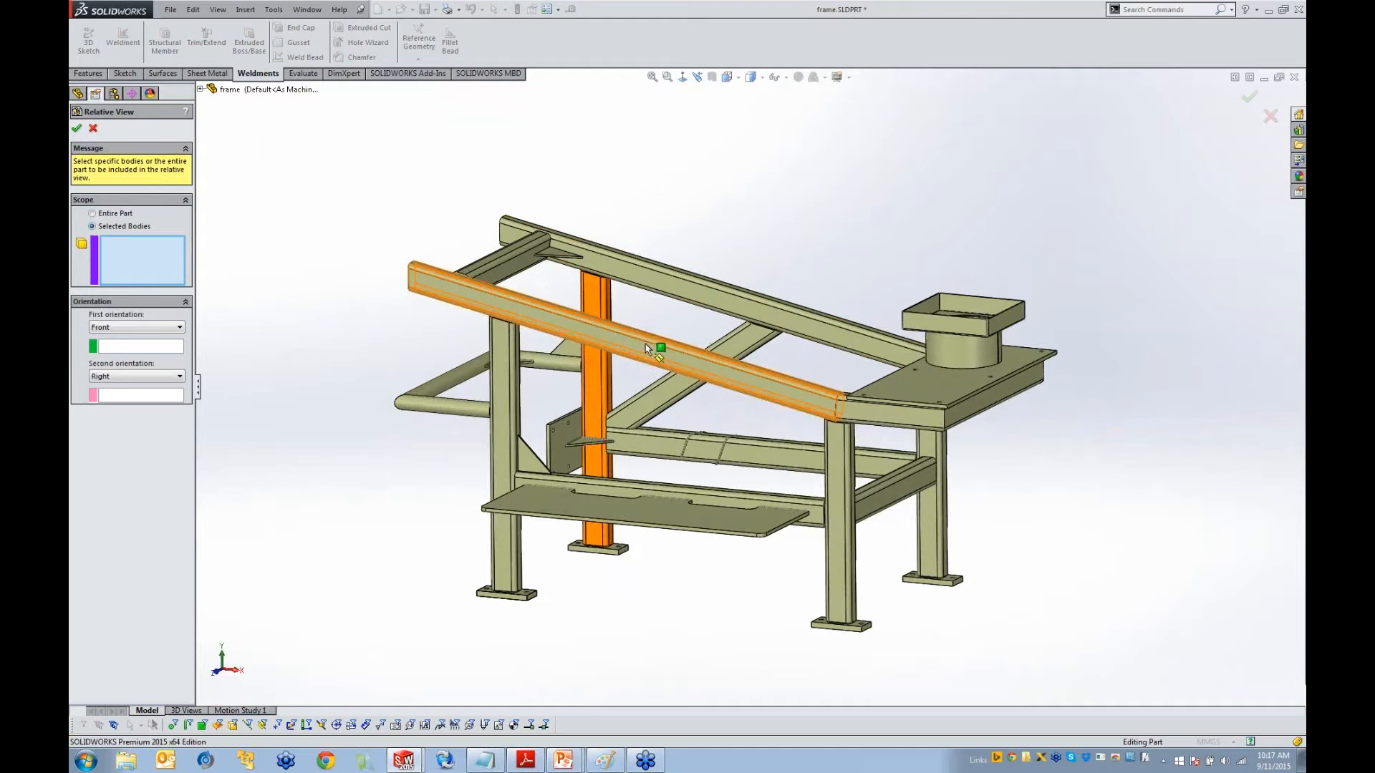
{"action": "left_click", "coordinate": [646, 342]}
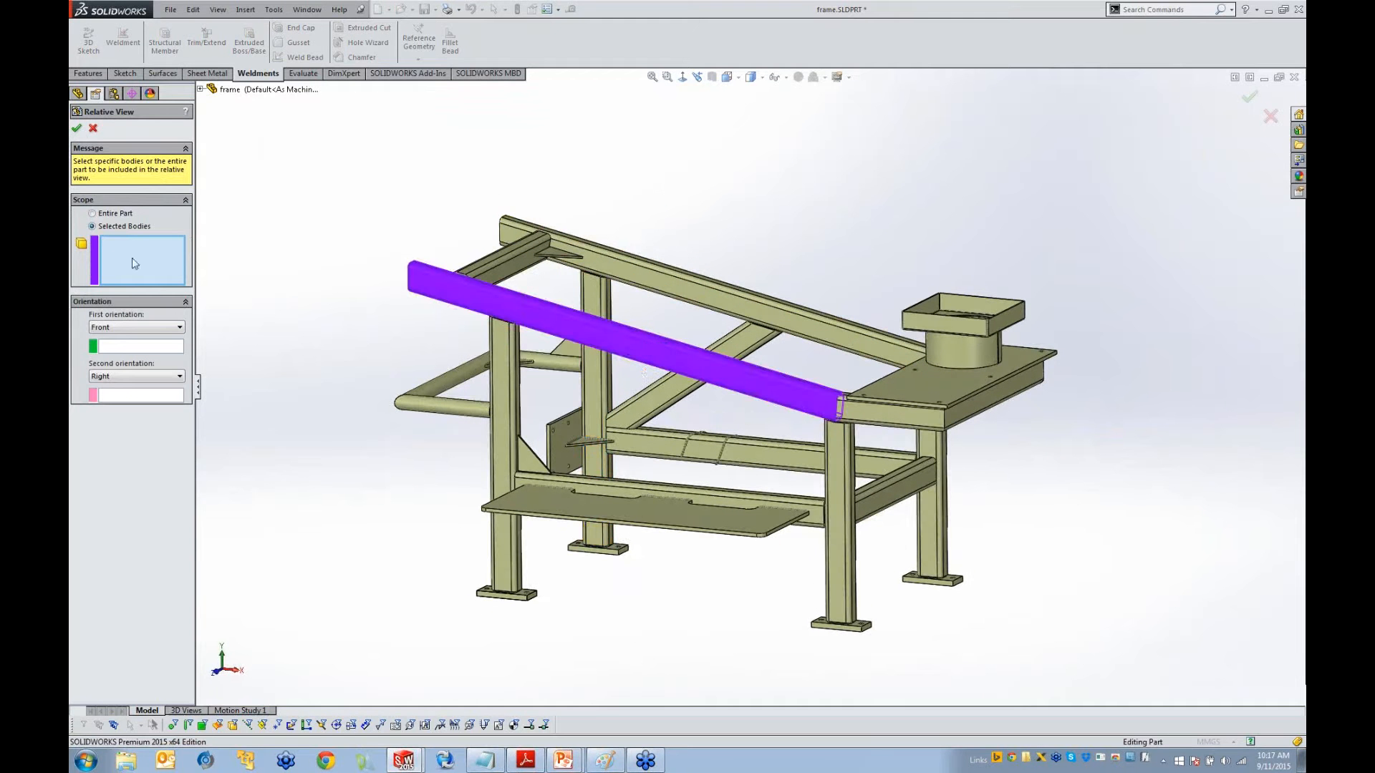
Orient the relative view with the rail's outer side face as Front and its upper face as Top
{"action": "left_click", "coordinate": [128, 347]}
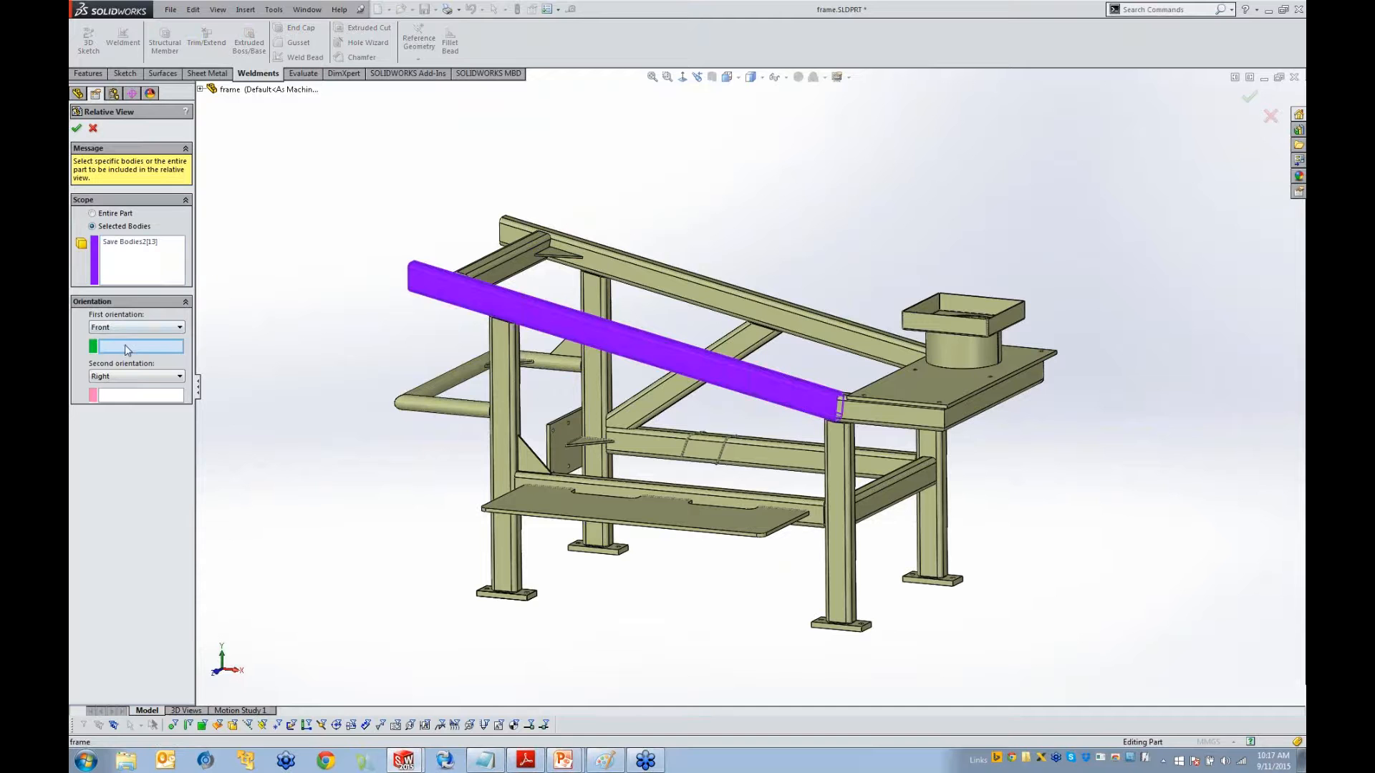
{"action": "scroll", "coordinate": [651, 374], "scroll_direction": "down", "scroll_amount": 3}
{"action": "left_click", "coordinate": [641, 338]}
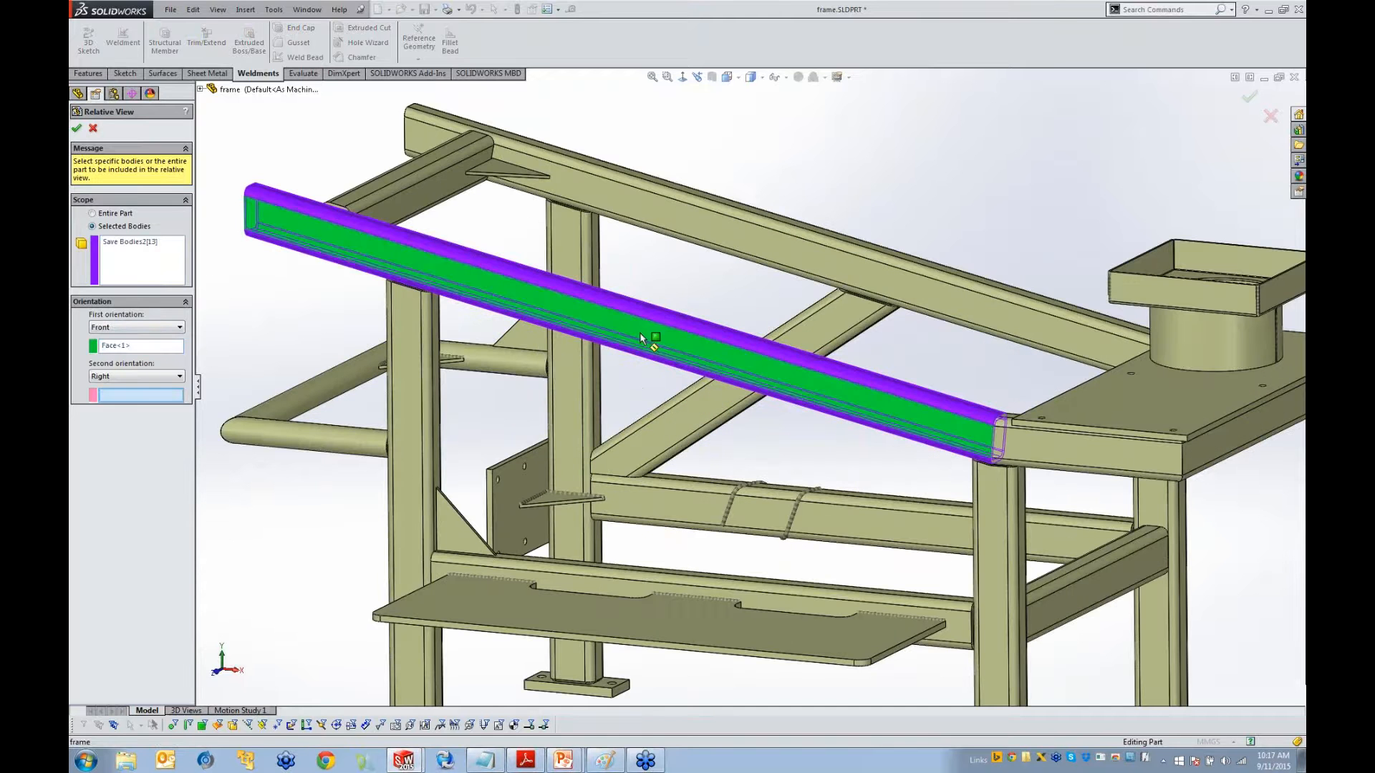
{"action": "left_click", "coordinate": [112, 377]}
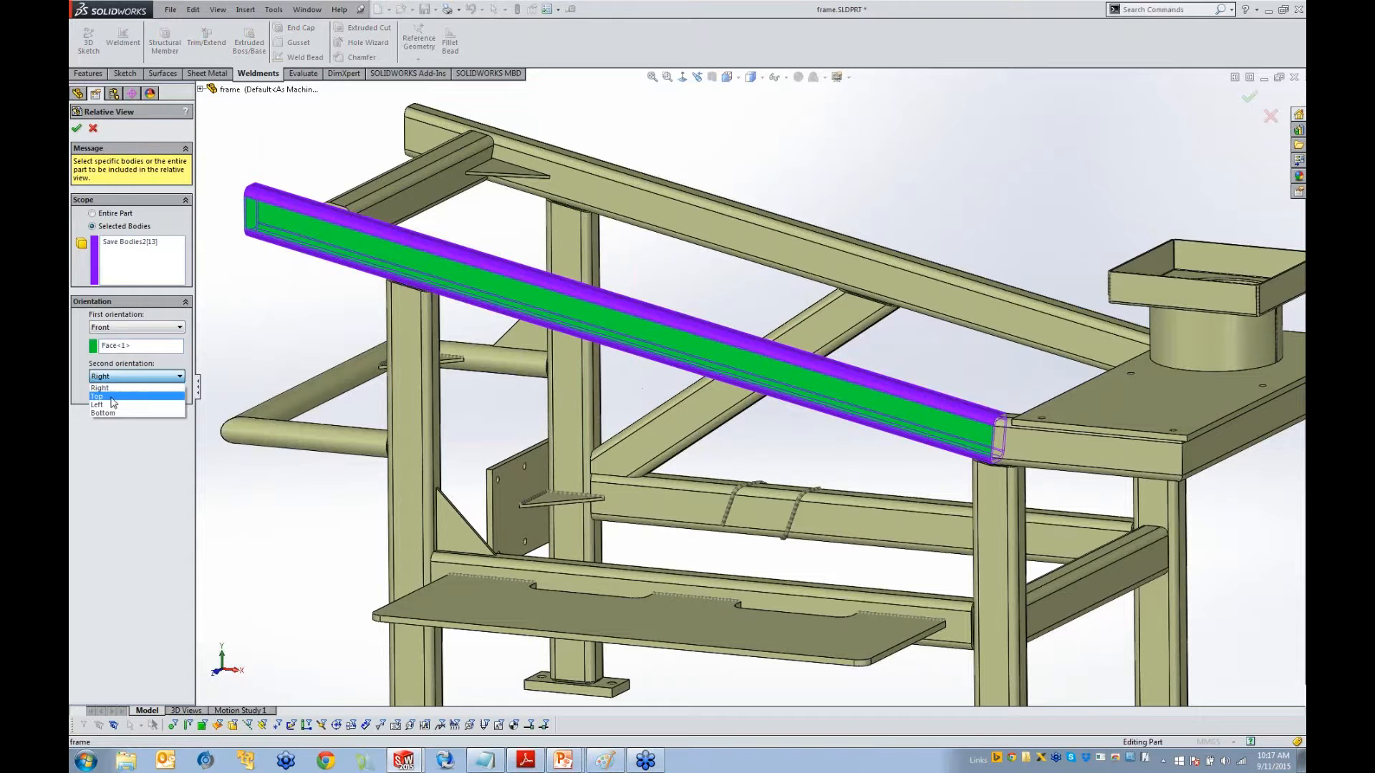
{"action": "left_click", "coordinate": [115, 405]}
{"action": "scroll", "coordinate": [612, 267], "scroll_direction": "down", "scroll_amount": 5}
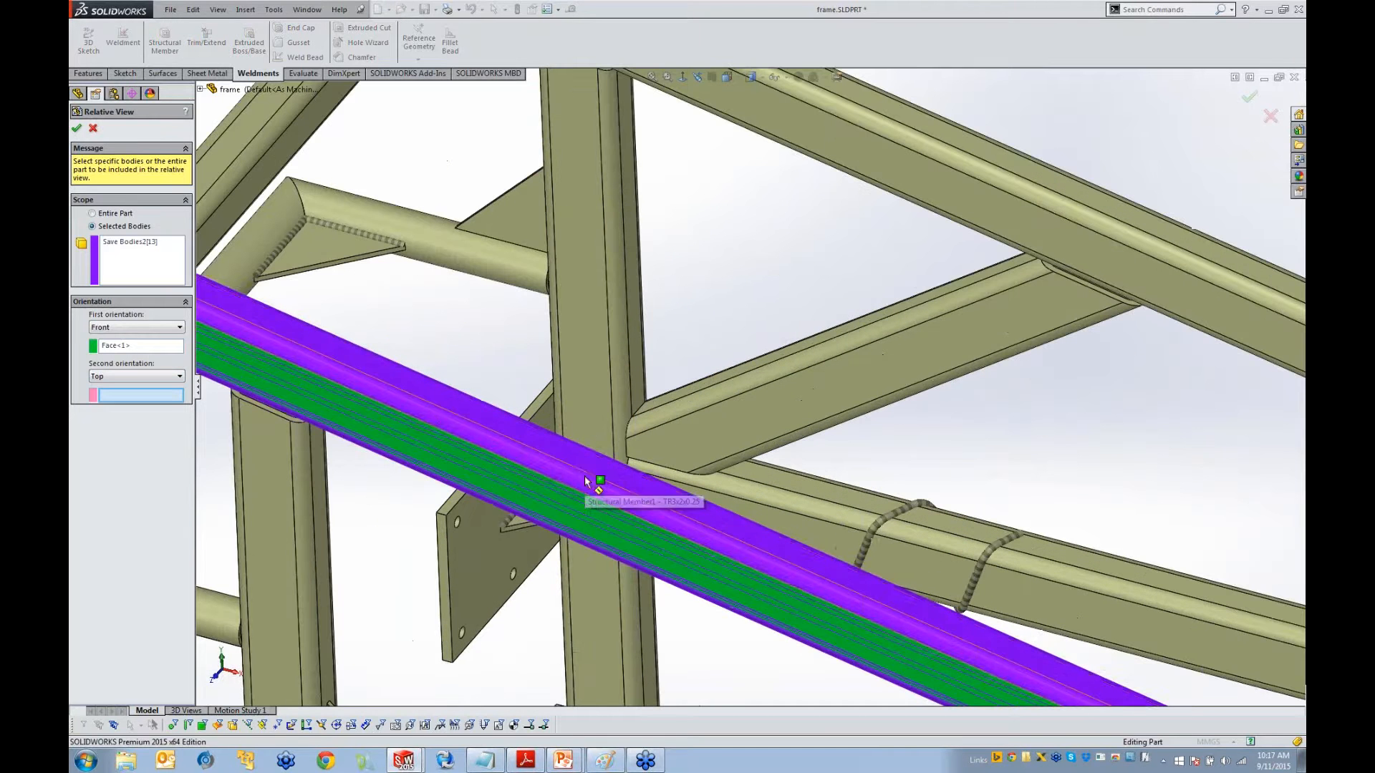
{"action": "left_click", "coordinate": [602, 471]}
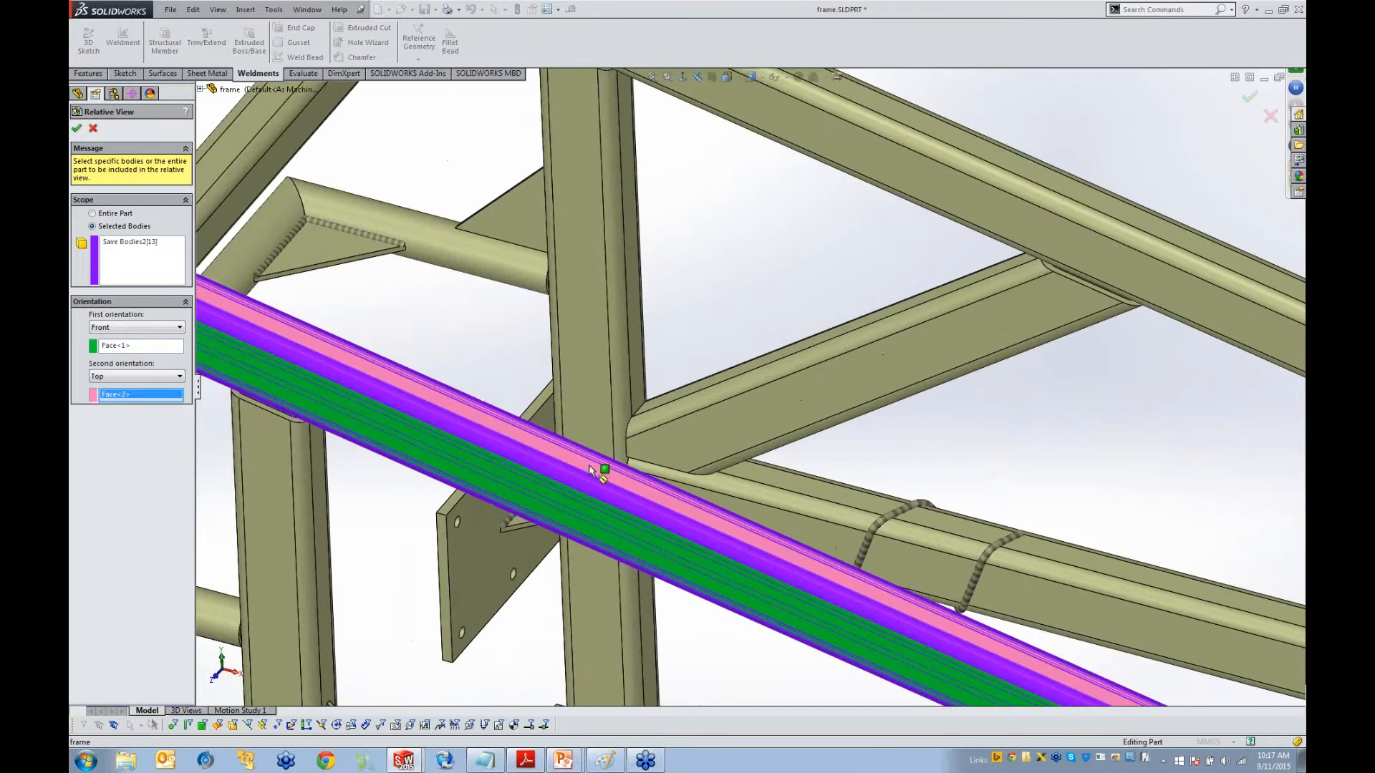
Place the rail's relative view above the isometric view and move it up near the sheet's upper edge
{"action": "left_click", "coordinate": [77, 128]}
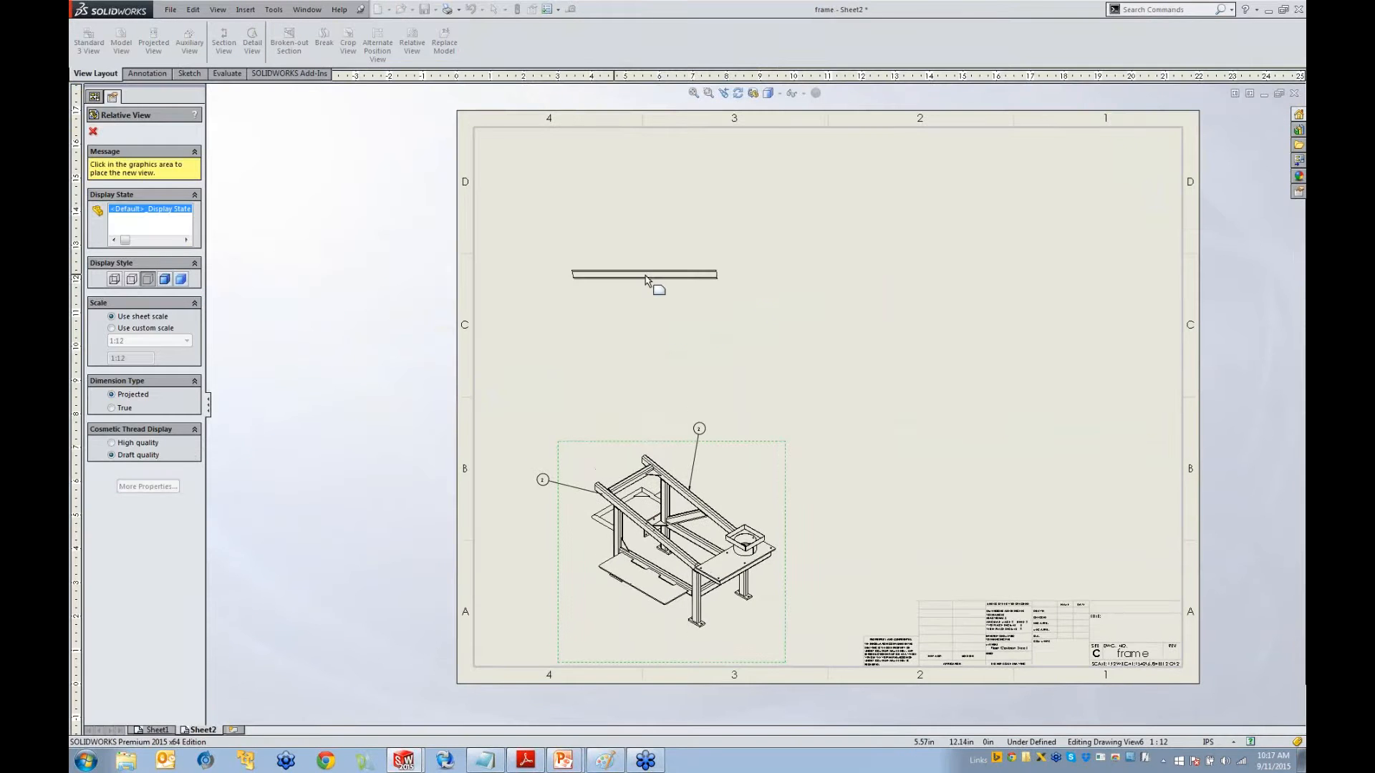
{"action": "left_click", "coordinate": [646, 280]}
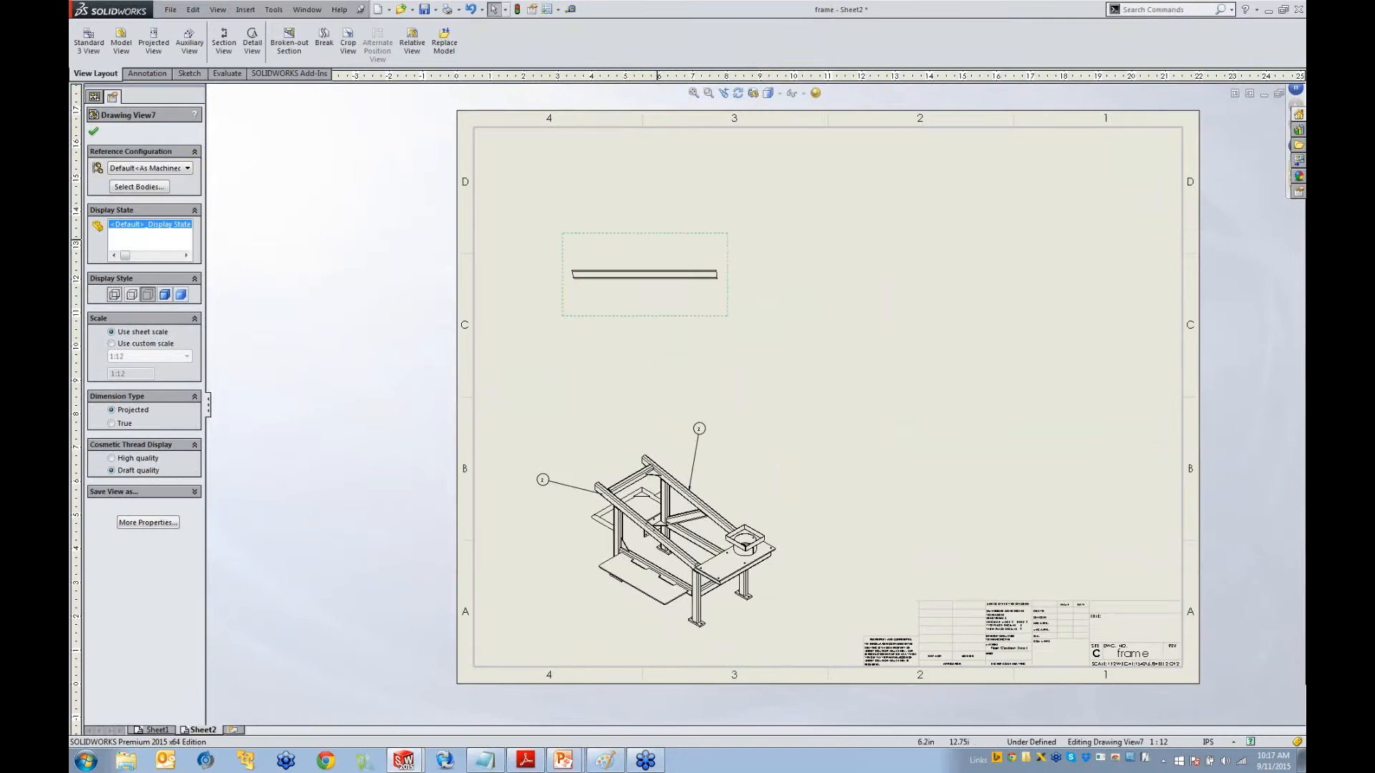
{"action": "left_click_drag", "start_coordinate": [658, 240], "coordinate": [647, 196]}
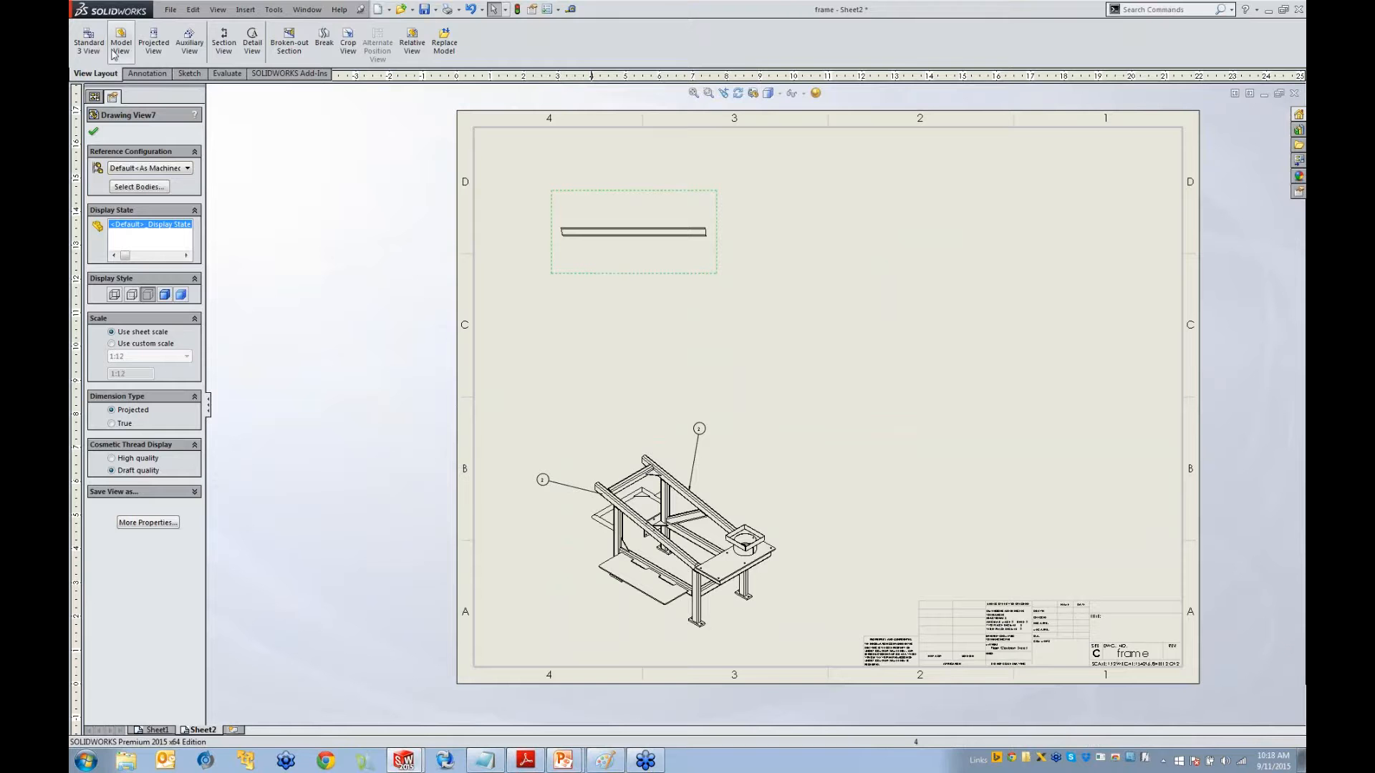
Add projected top, right and isometric views of the sloped rail, and position the isometric one to the upper right of the rail view
{"action": "left_click", "coordinate": [150, 43]}
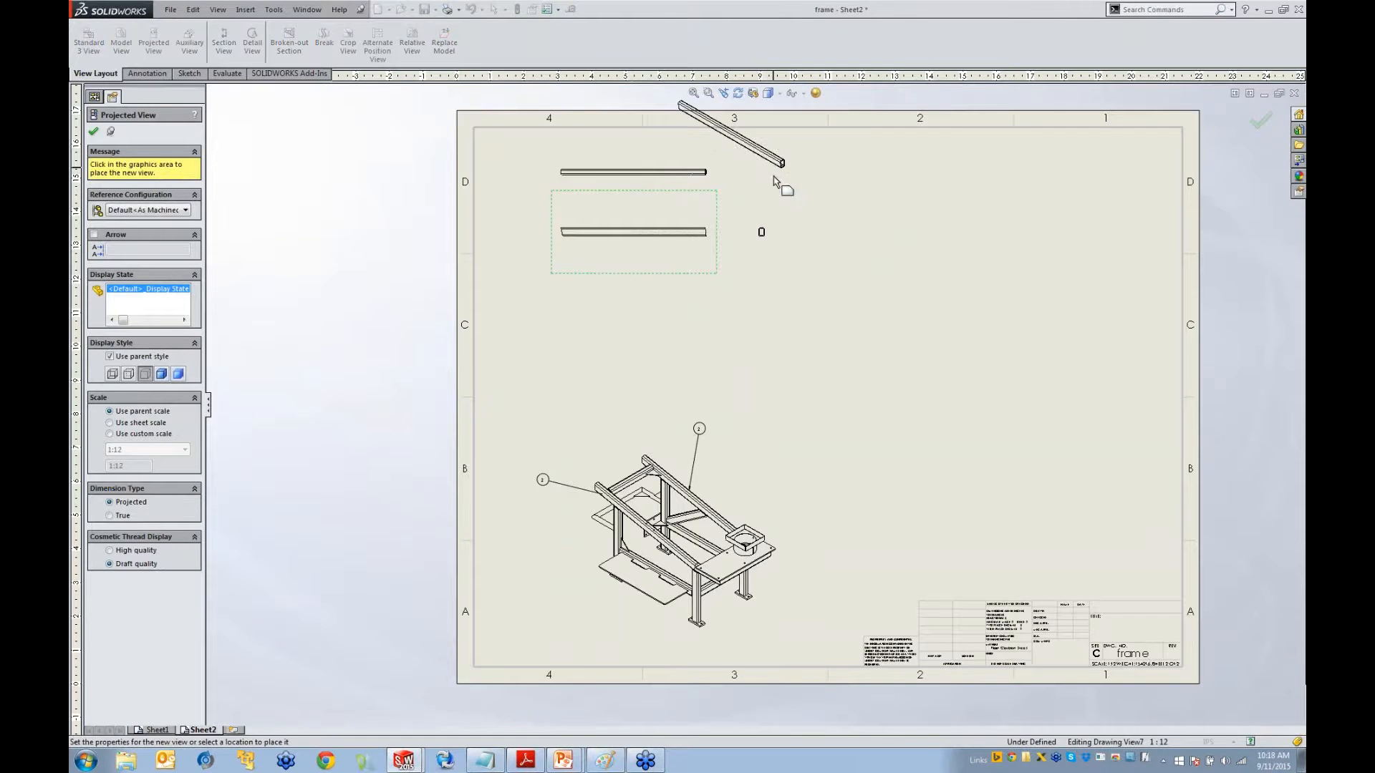
{"action": "left_click", "coordinate": [732, 136]}
{"action": "left_click_drag", "start_coordinate": [796, 184], "coordinate": [865, 238]}
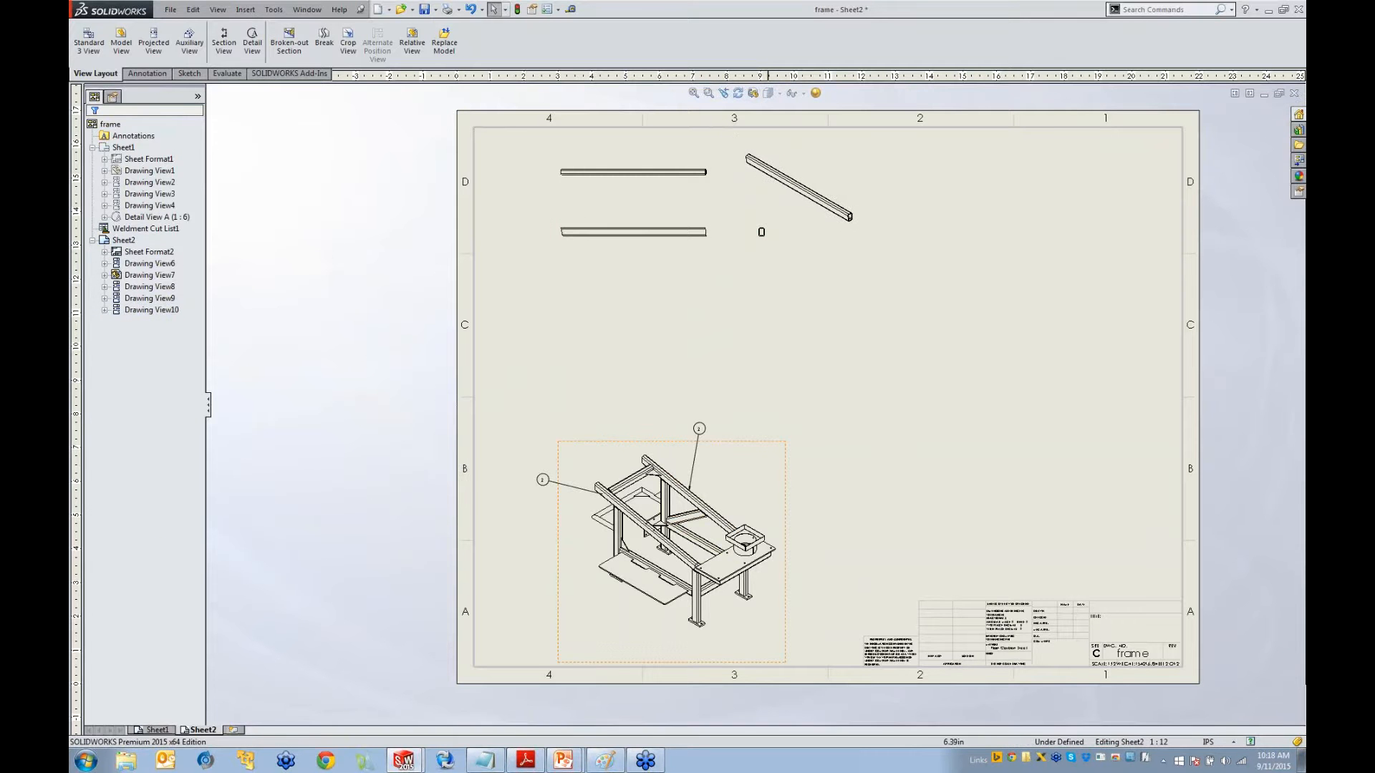
Add an item number balloon to the leg under the raised end of the front sloped rail, placed left of the frame
{"action": "scroll", "coordinate": [608, 626], "scroll_direction": "down", "scroll_amount": 3}
{"action": "scroll", "coordinate": [617, 581], "scroll_direction": "down", "scroll_amount": 1}
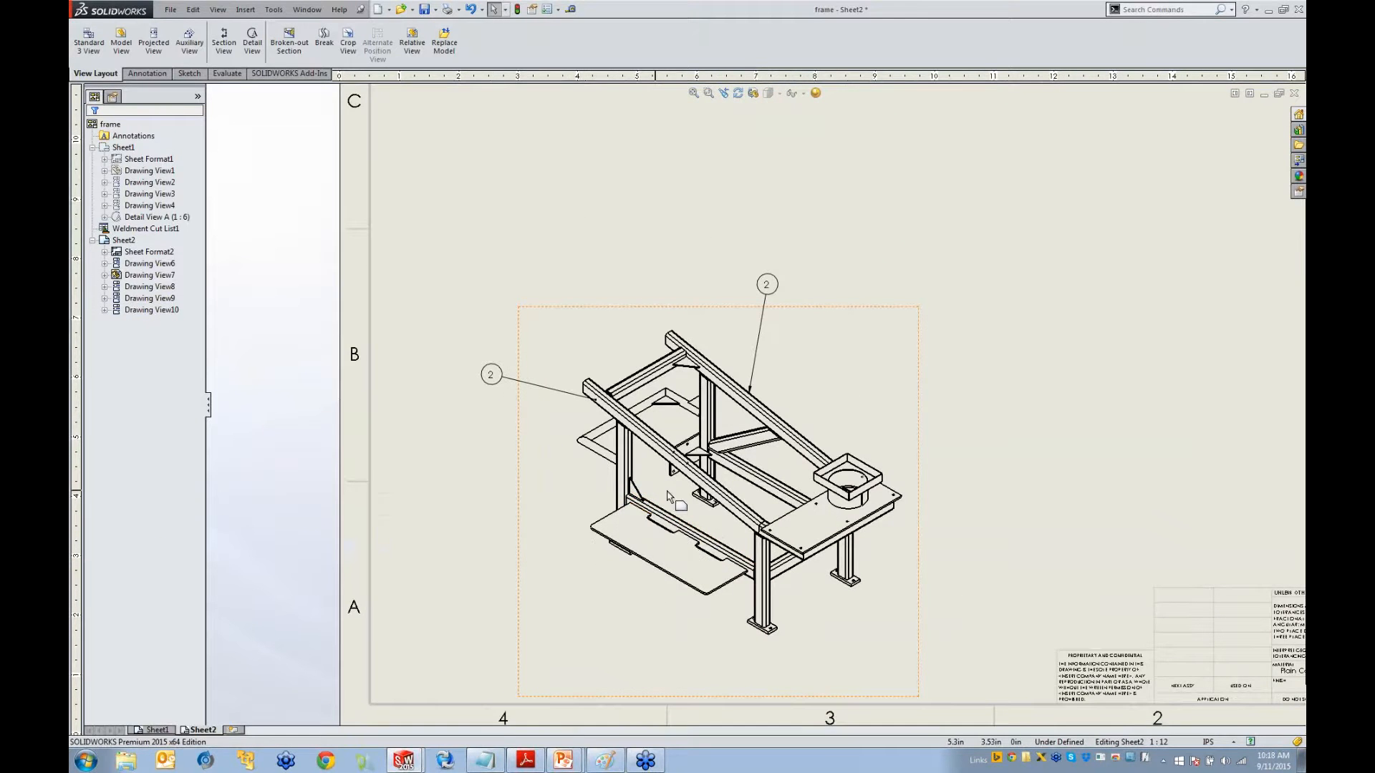
{"action": "scroll", "coordinate": [648, 466], "scroll_direction": "down", "scroll_amount": 1}
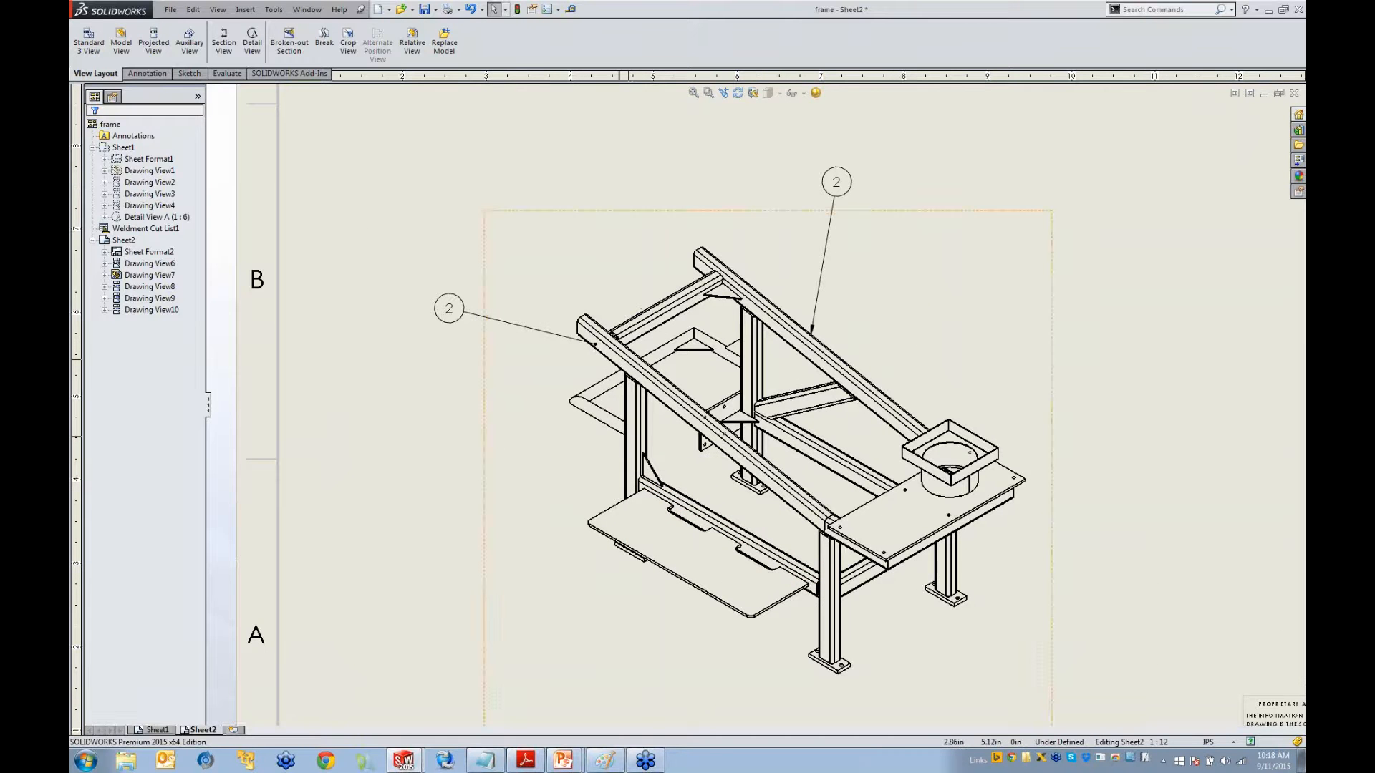
{"action": "scroll", "coordinate": [454, 420], "scroll_direction": "up", "scroll_amount": 3}
{"action": "scroll", "coordinate": [430, 229], "scroll_direction": "up", "scroll_amount": 1}
{"action": "left_click", "coordinate": [148, 73]}
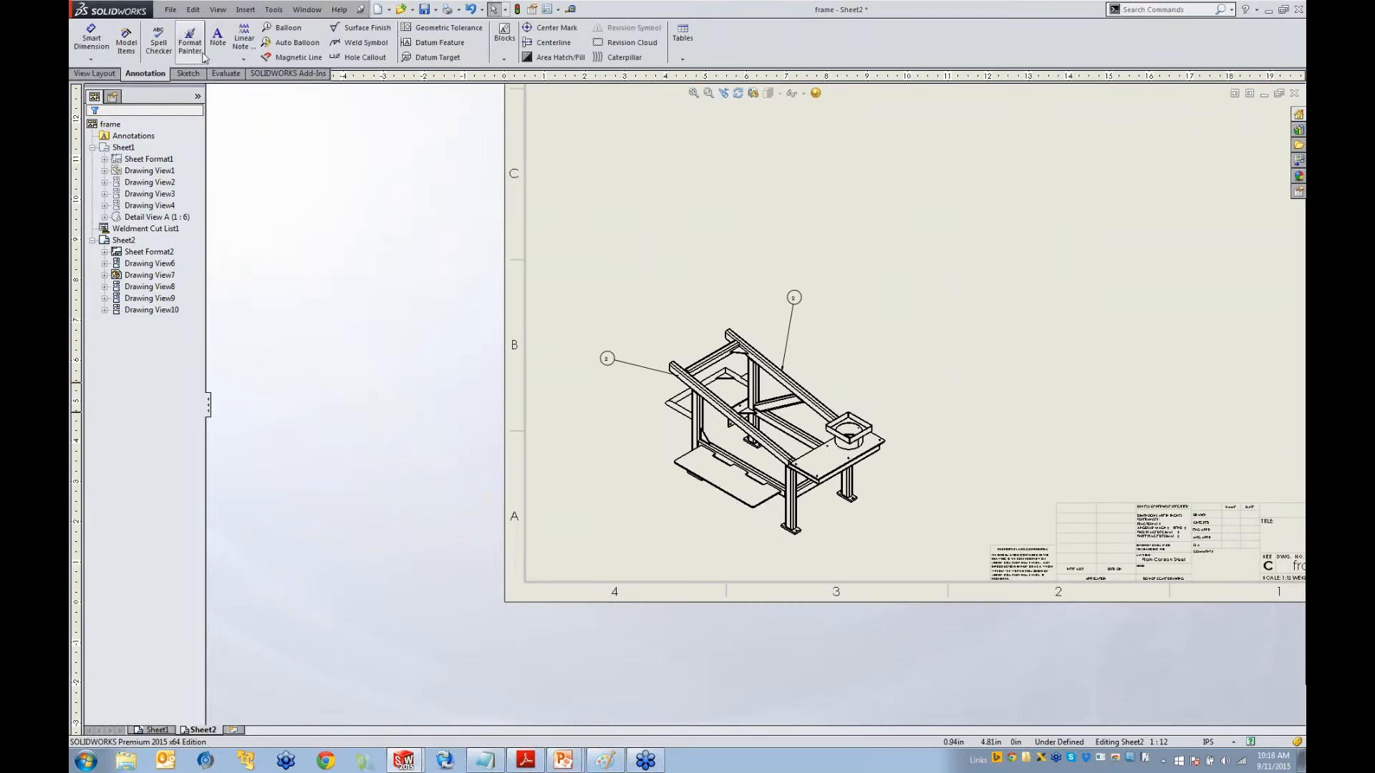
{"action": "scroll", "coordinate": [671, 440], "scroll_direction": "down", "scroll_amount": 3}
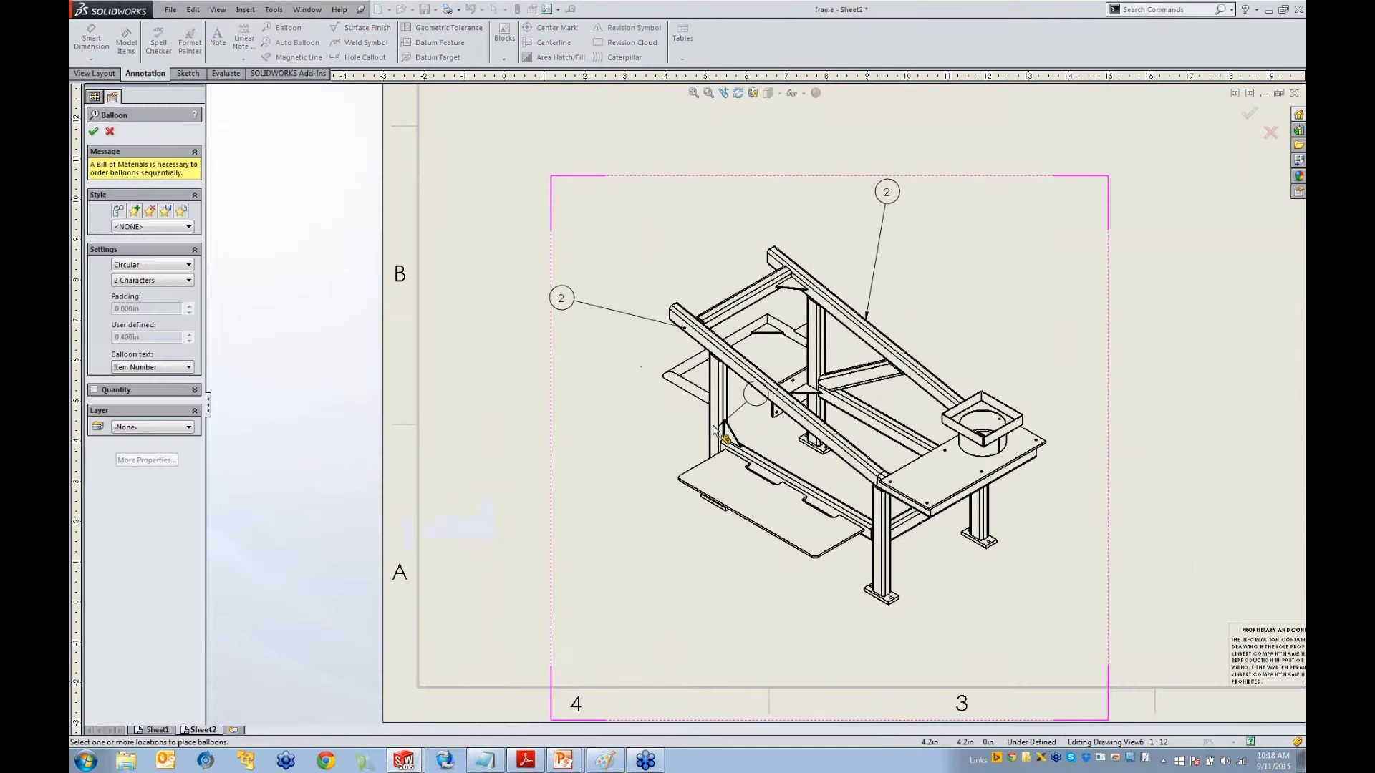
{"action": "left_click", "coordinate": [713, 429]}
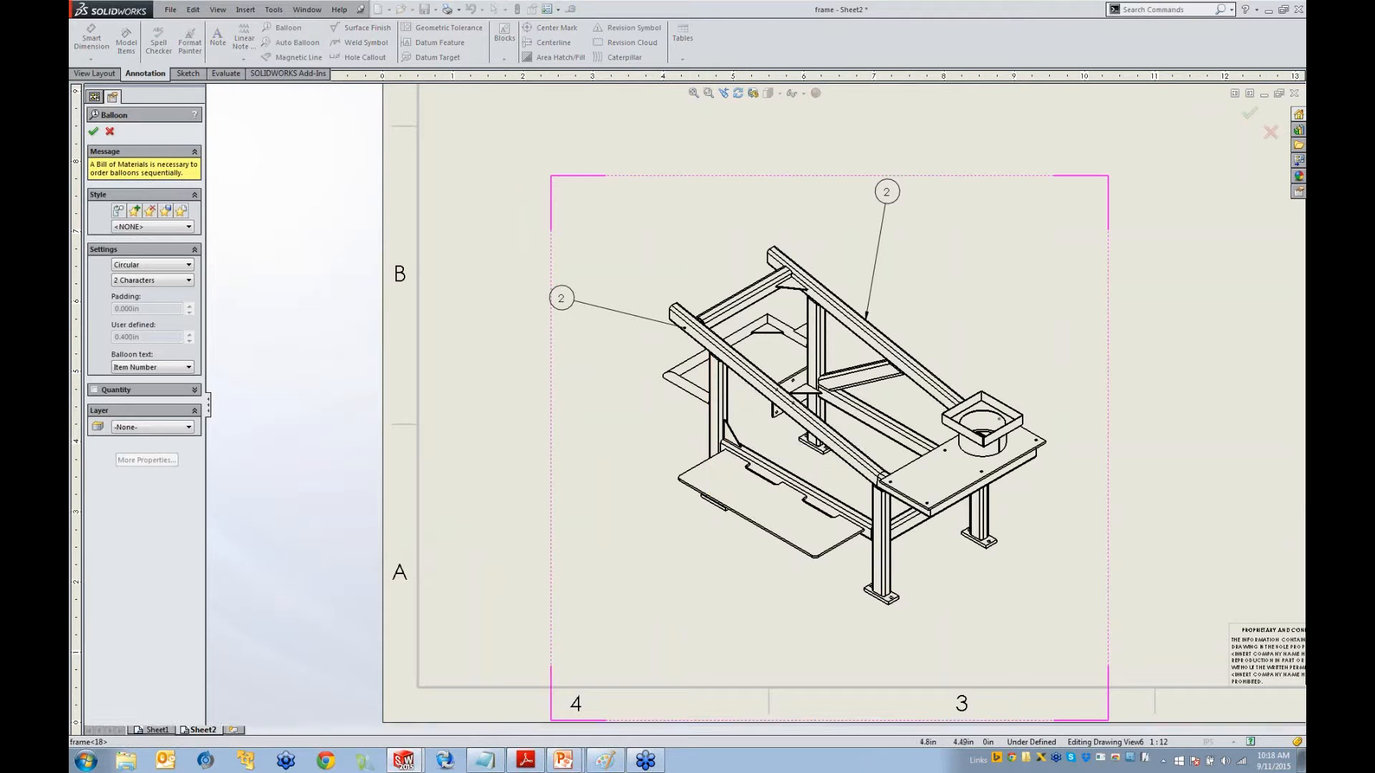
{"action": "left_click", "coordinate": [567, 443]}
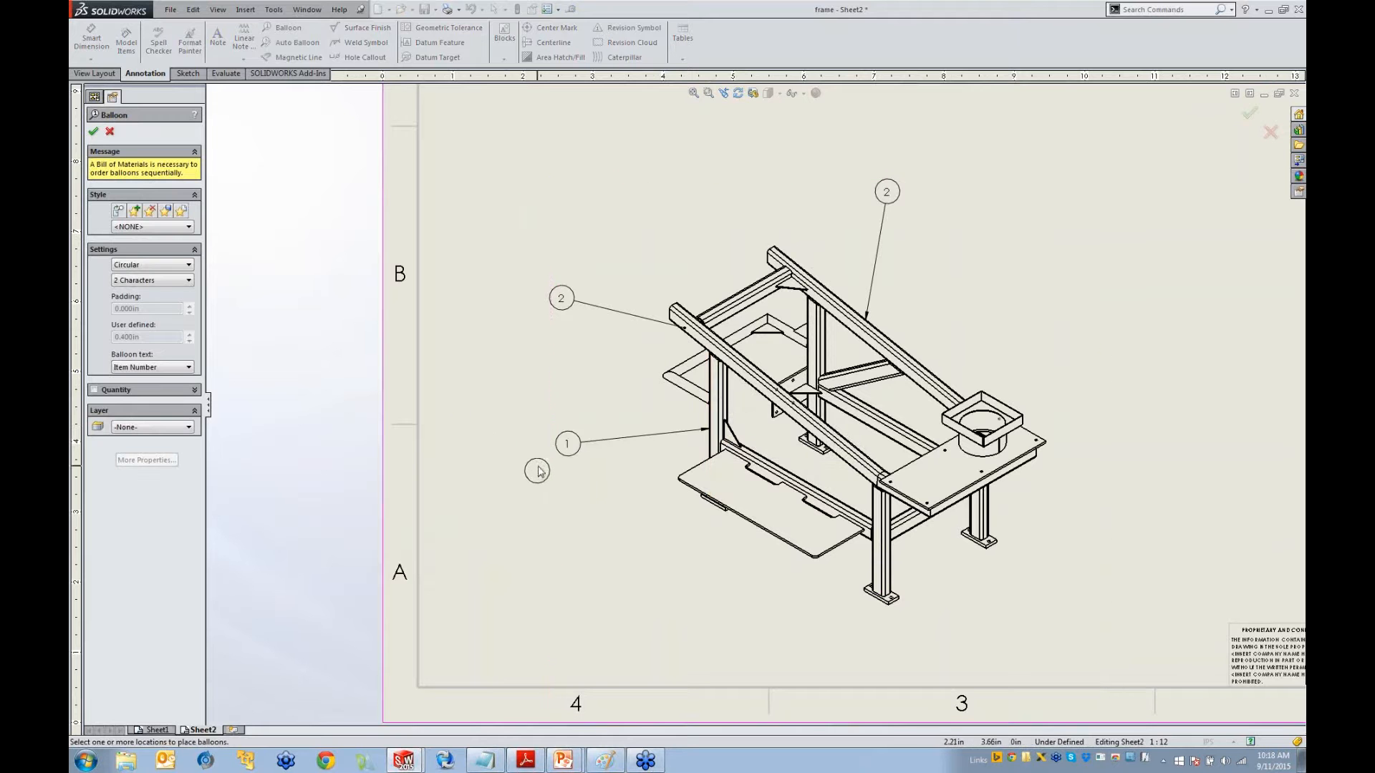
{"action": "left_click", "coordinate": [93, 131]}
Start another relative view from the isometric frame view, limited to the leg under the front sloped rail's raised end
{"action": "scroll", "coordinate": [482, 430], "scroll_direction": "up", "scroll_amount": 4}
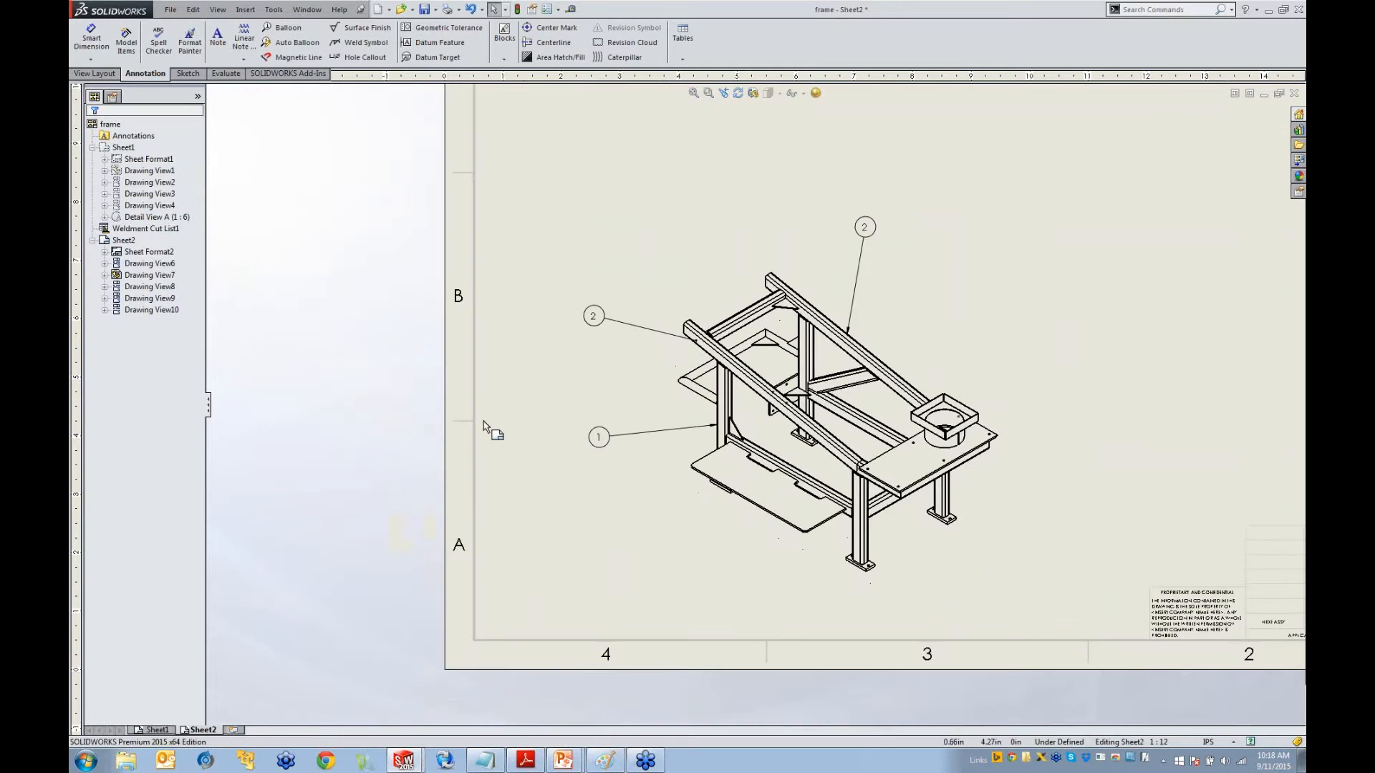
{"action": "scroll", "coordinate": [603, 403], "scroll_direction": "up", "scroll_amount": 3}
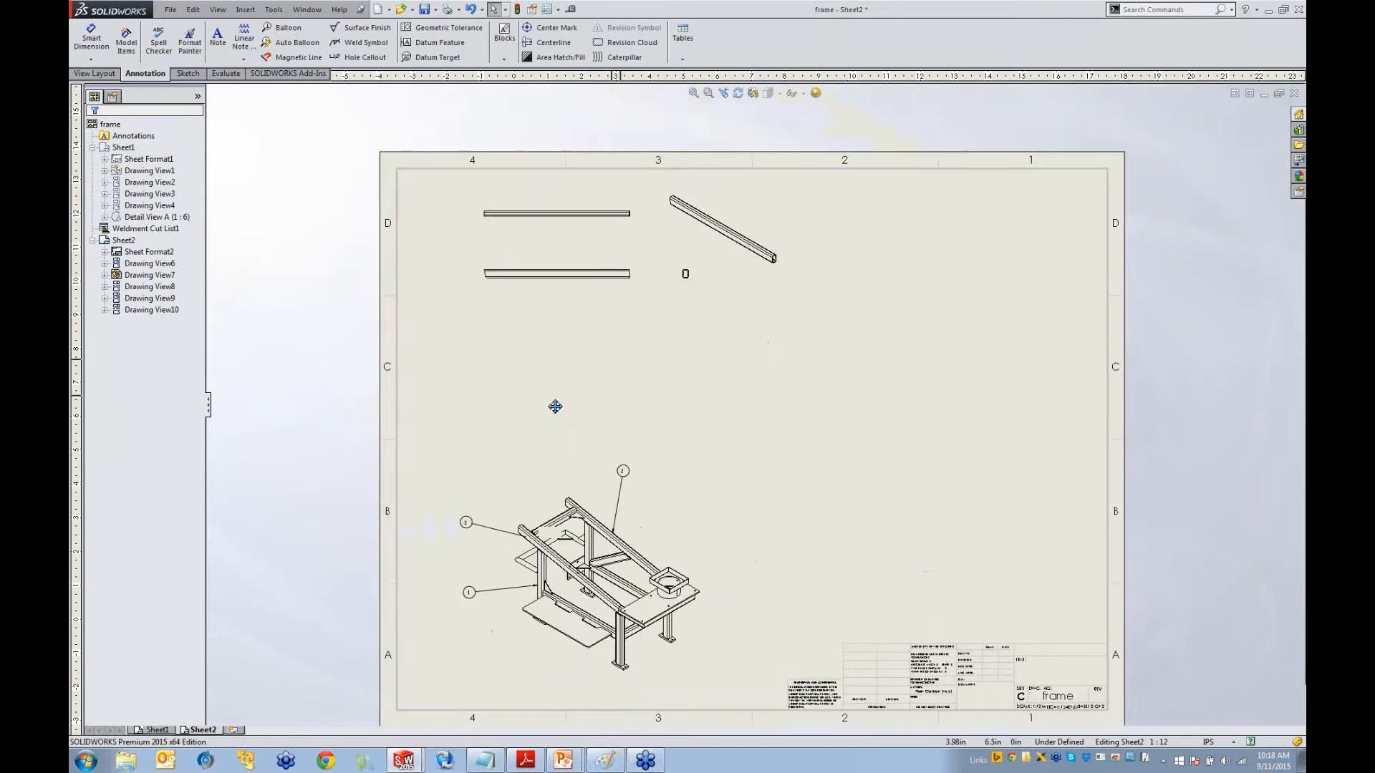
{"action": "left_click", "coordinate": [531, 487]}
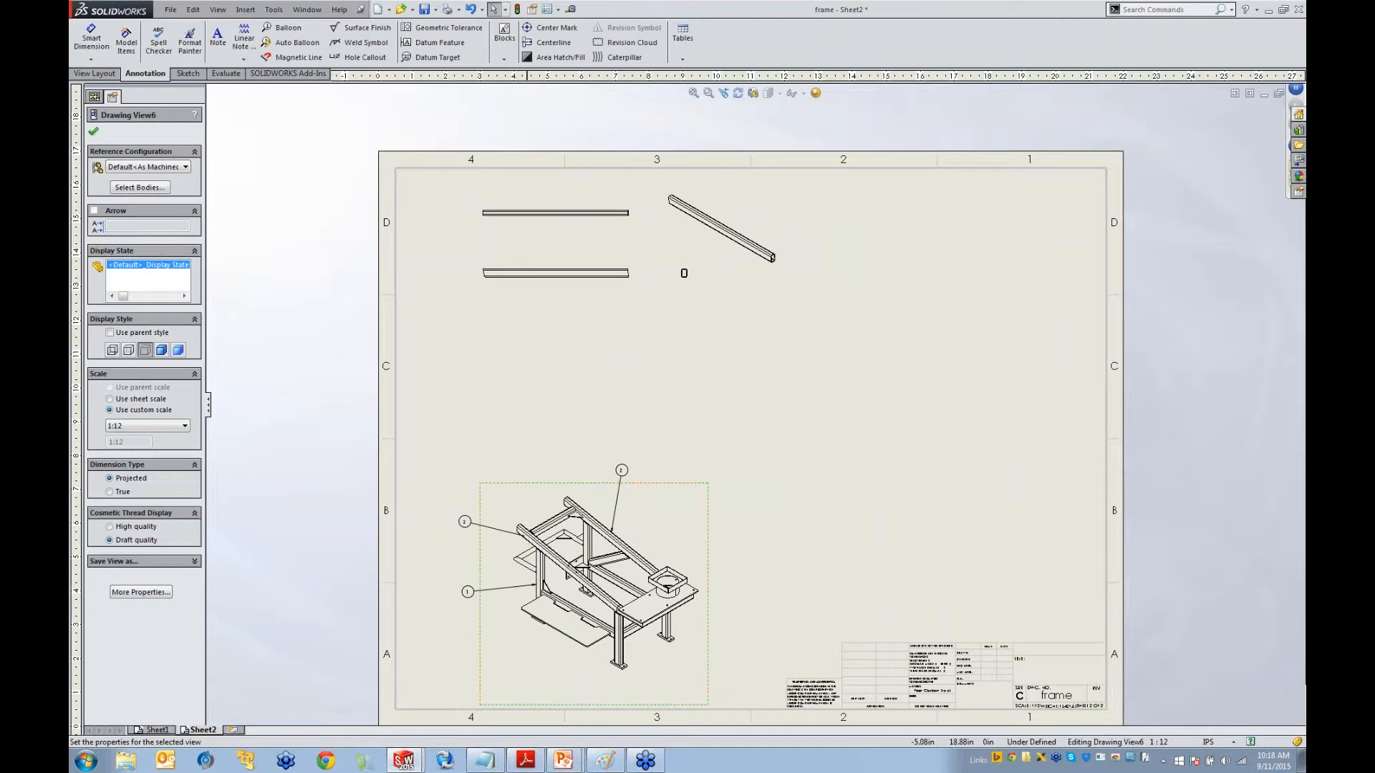
{"action": "left_click", "coordinate": [94, 74]}
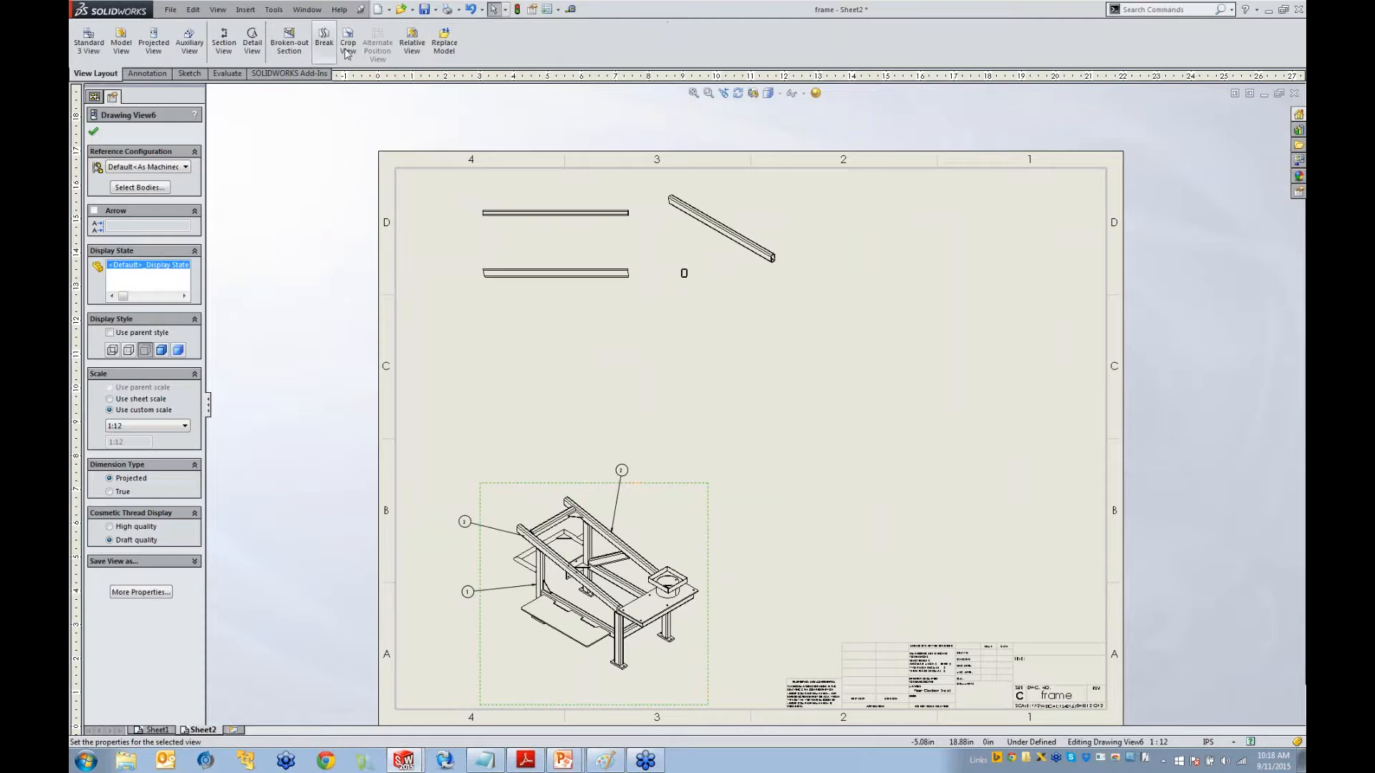
{"action": "left_click", "coordinate": [412, 41]}
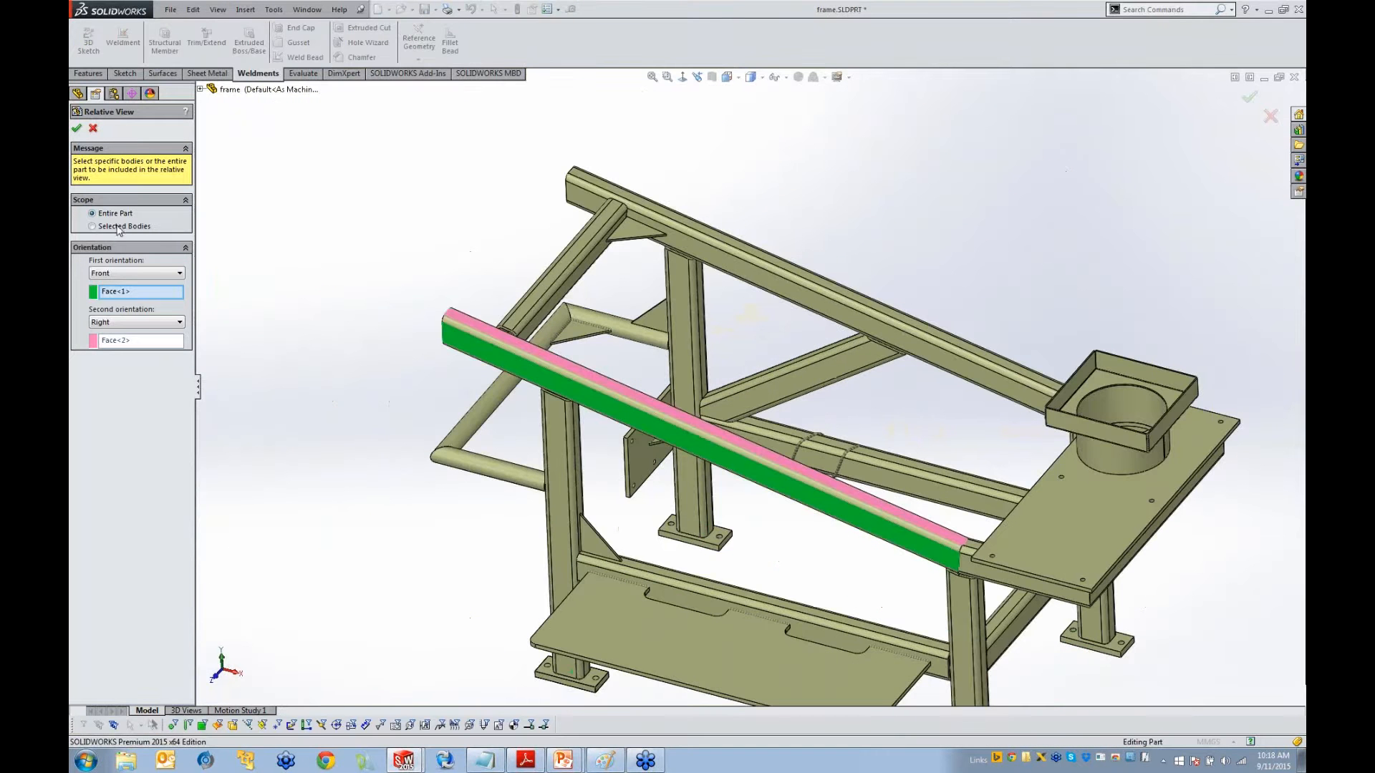
{"action": "left_click", "coordinate": [119, 227]}
{"action": "left_click", "coordinate": [559, 476]}
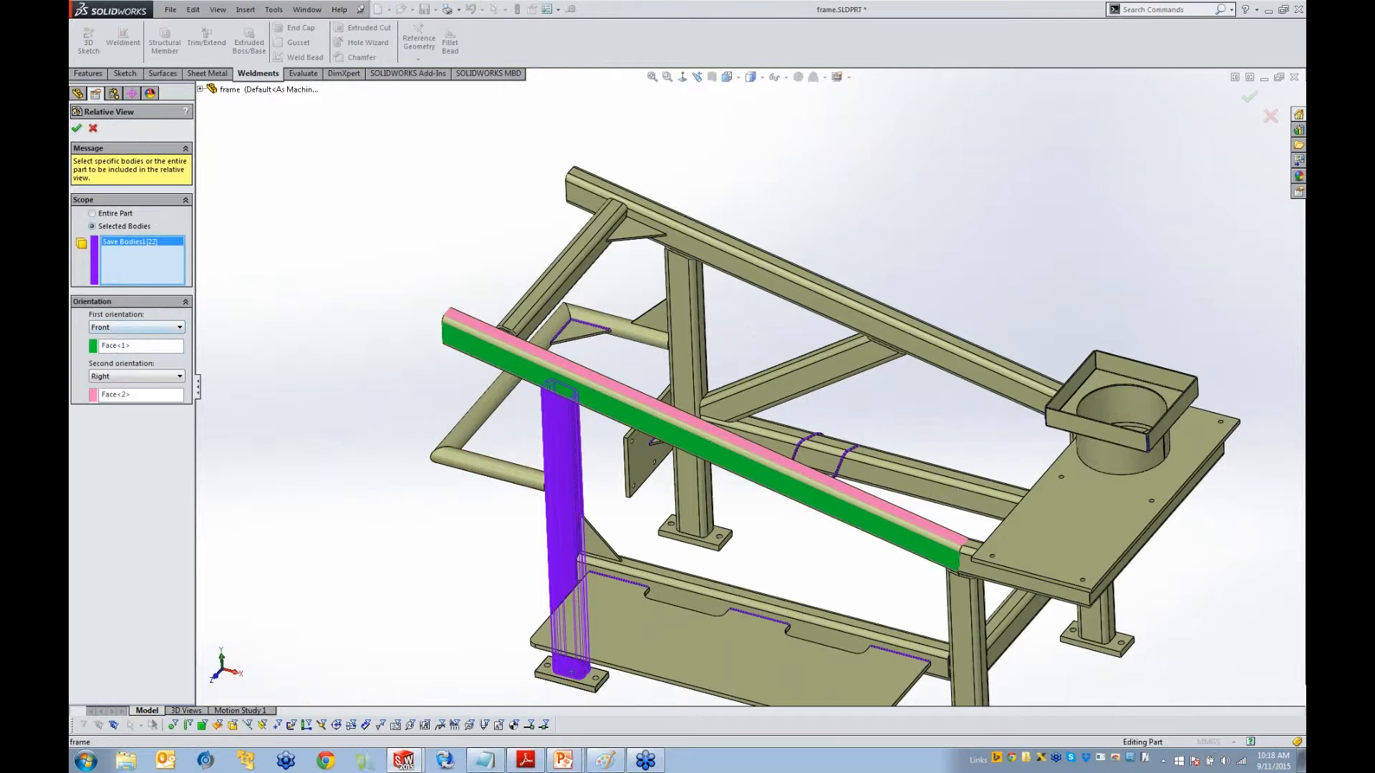
Orient the relative view with the leg's outer side face as Front and its adjacent face toward the gusset as Top
{"action": "left_click", "coordinate": [132, 347]}
{"action": "left_click", "coordinate": [560, 471]}
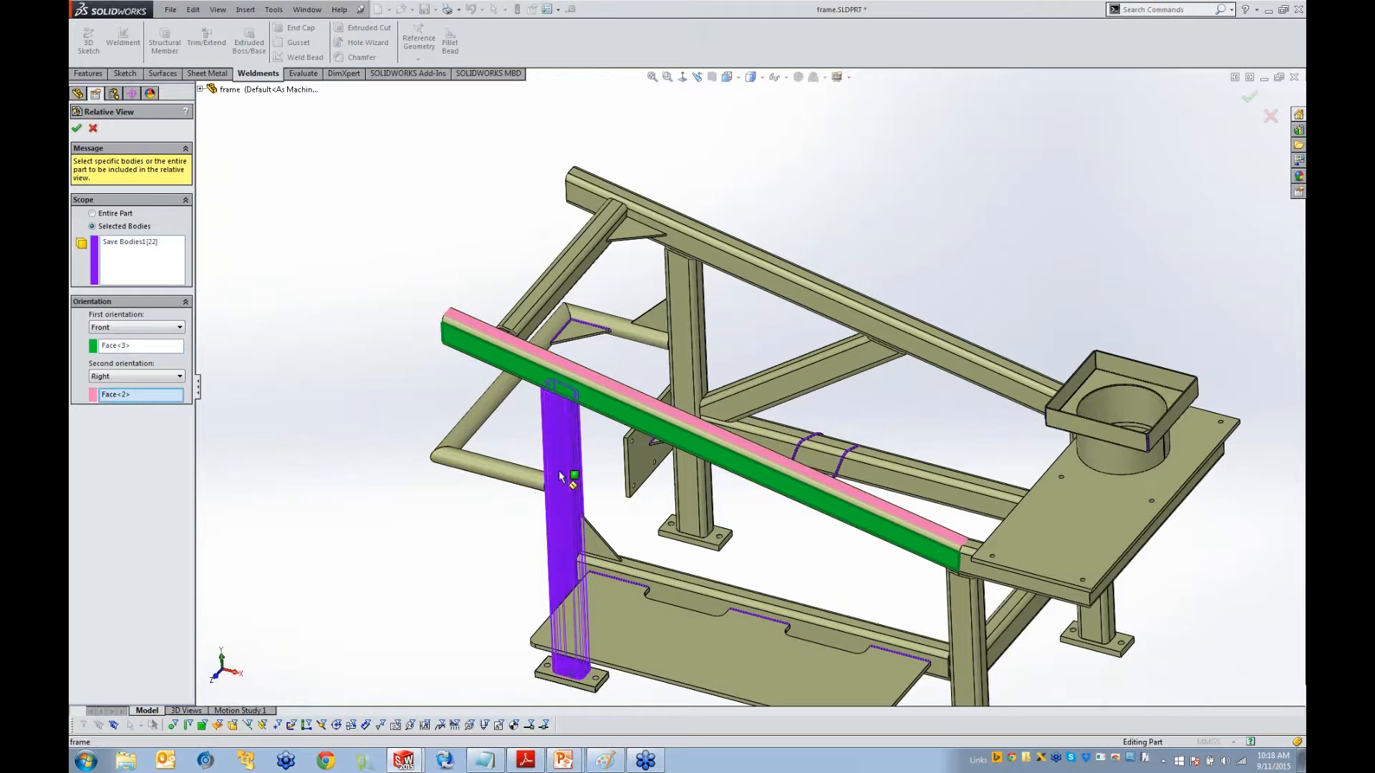
{"action": "left_click", "coordinate": [125, 377]}
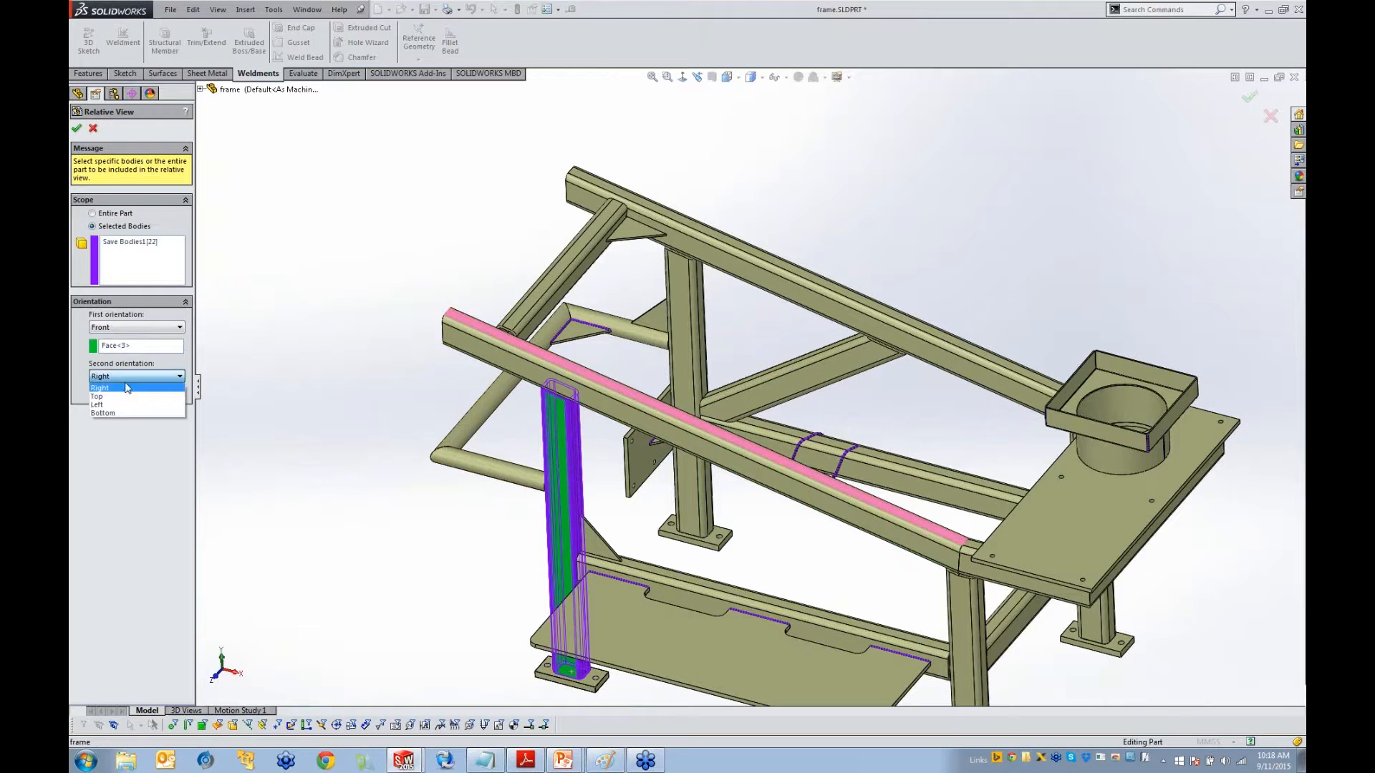
{"action": "left_click", "coordinate": [126, 405]}
{"action": "scroll", "coordinate": [600, 481], "scroll_direction": "down", "scroll_amount": 5}
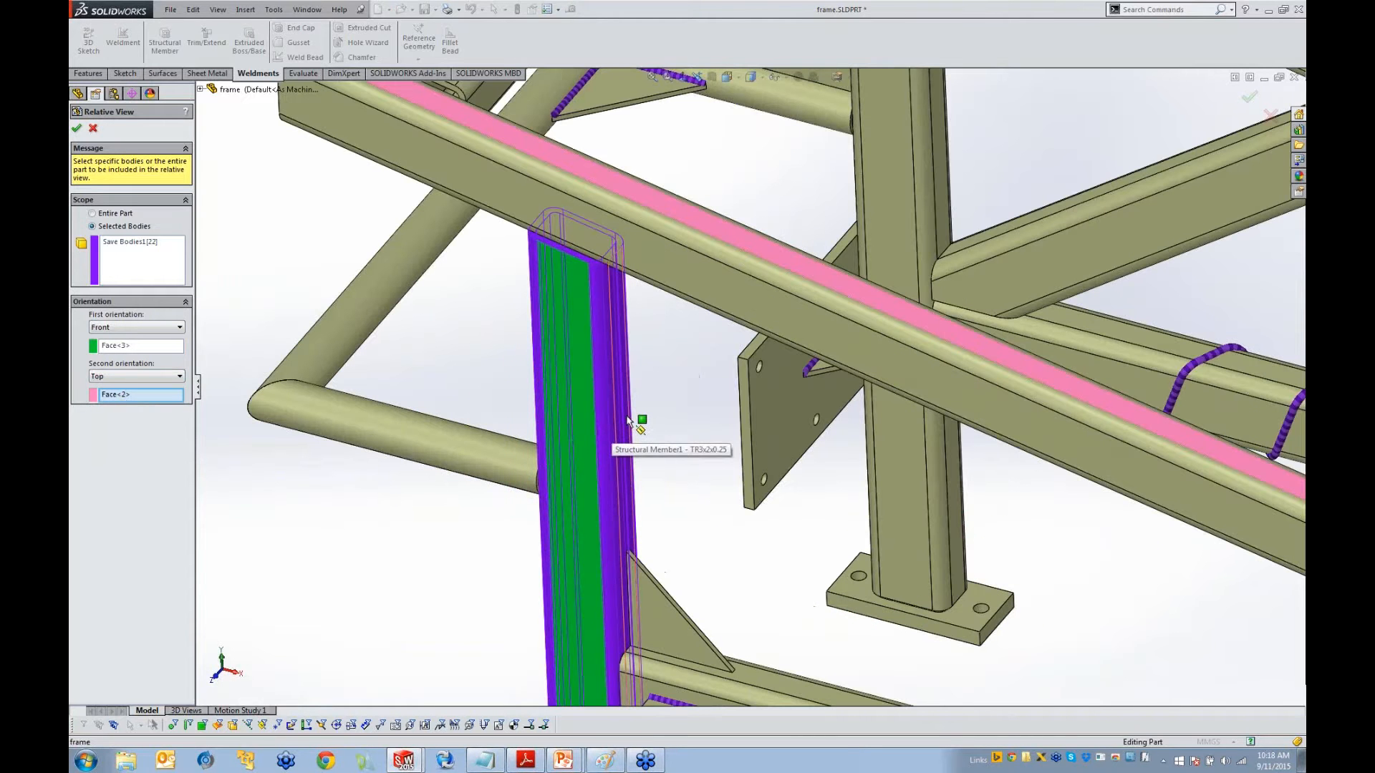
{"action": "left_click", "coordinate": [629, 421]}
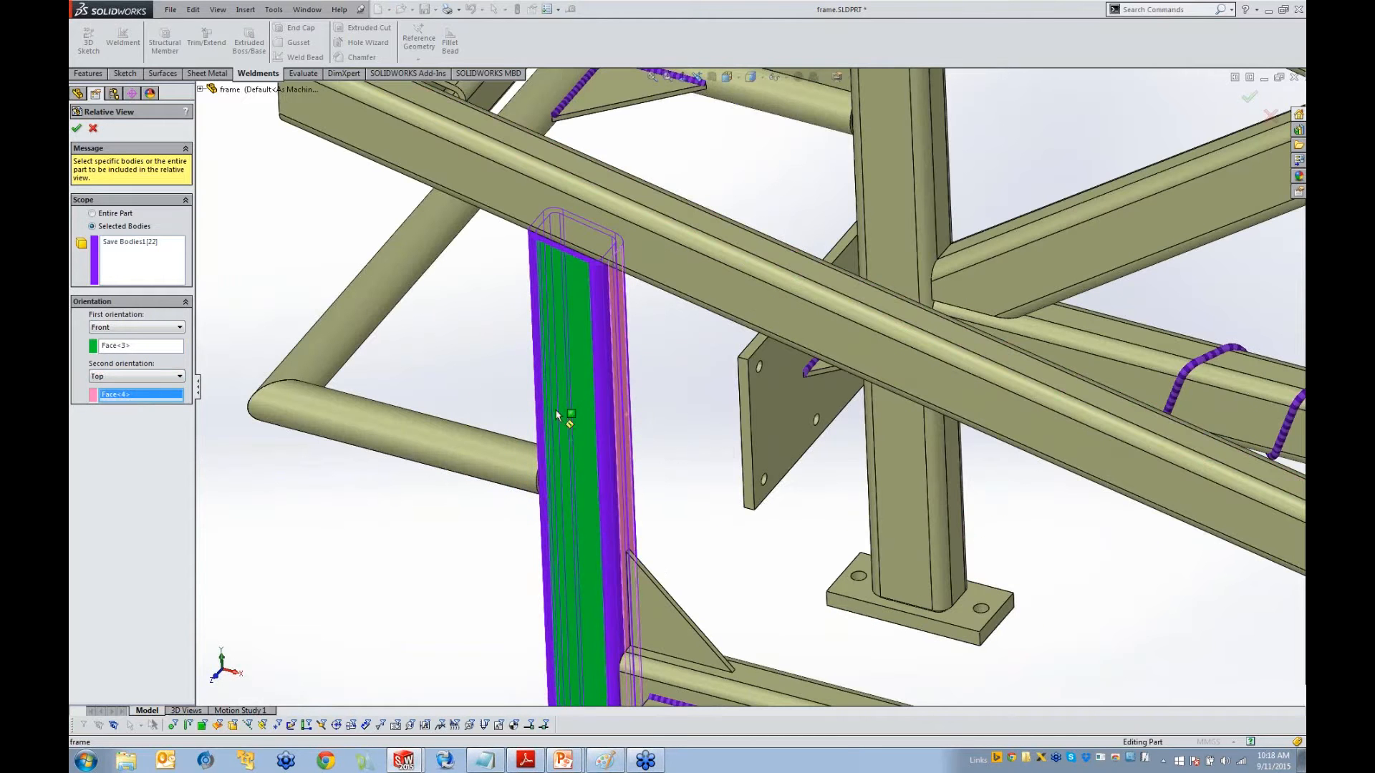
Place the leg's relative view in zone C of the sheet, below and to the right of the rail views
{"action": "left_click", "coordinate": [76, 129]}
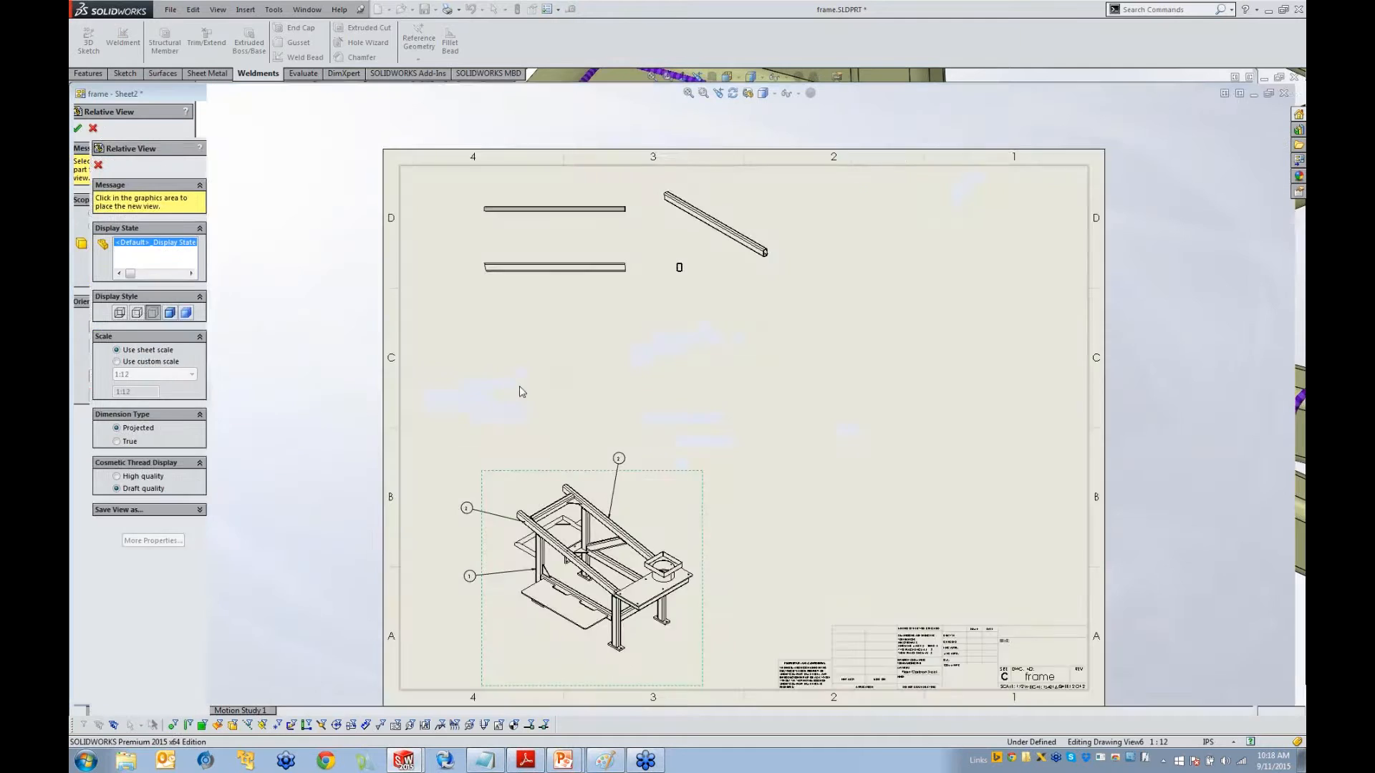
{"action": "middle_click_drag", "start_coordinate": [688, 391], "coordinate": [593, 413]}
{"action": "left_click", "coordinate": [601, 407]}
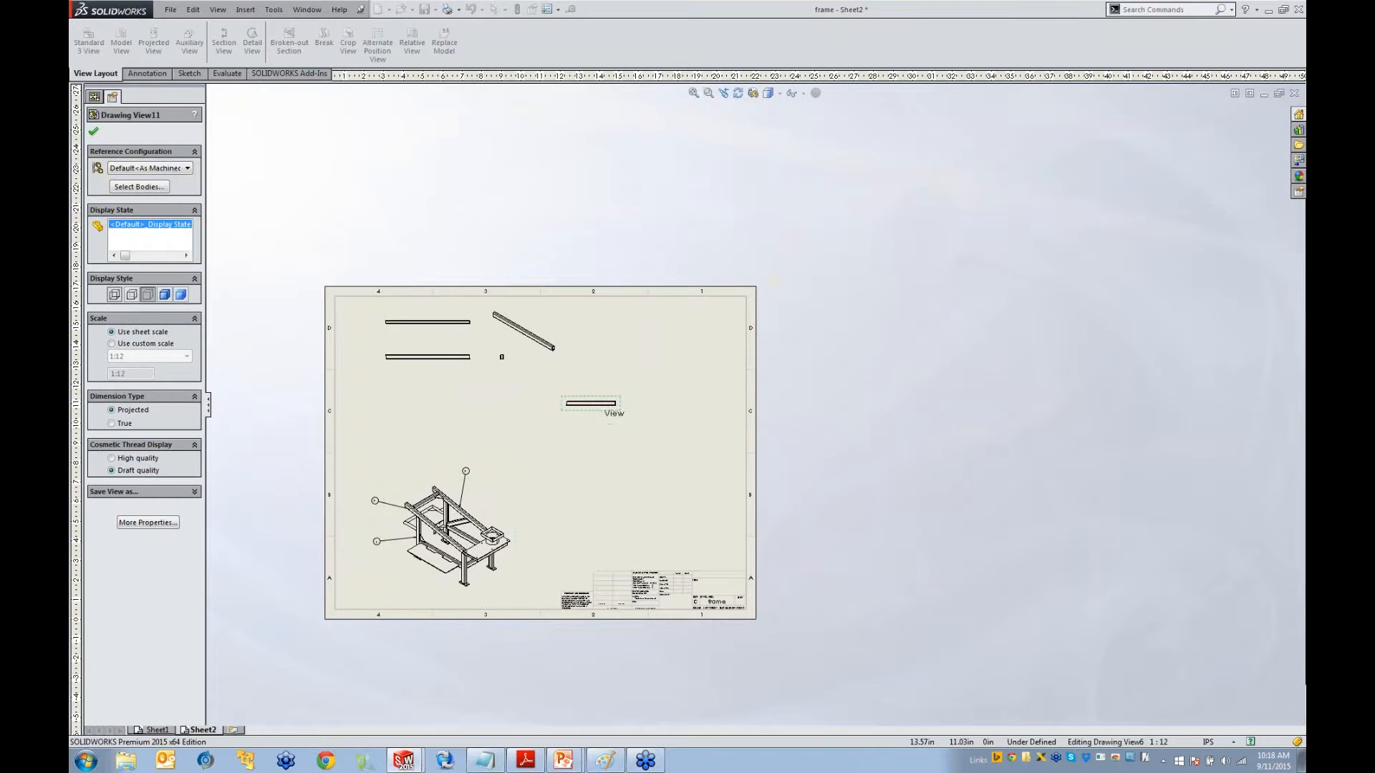
{"action": "scroll", "coordinate": [622, 414], "scroll_direction": "down", "scroll_amount": 2}
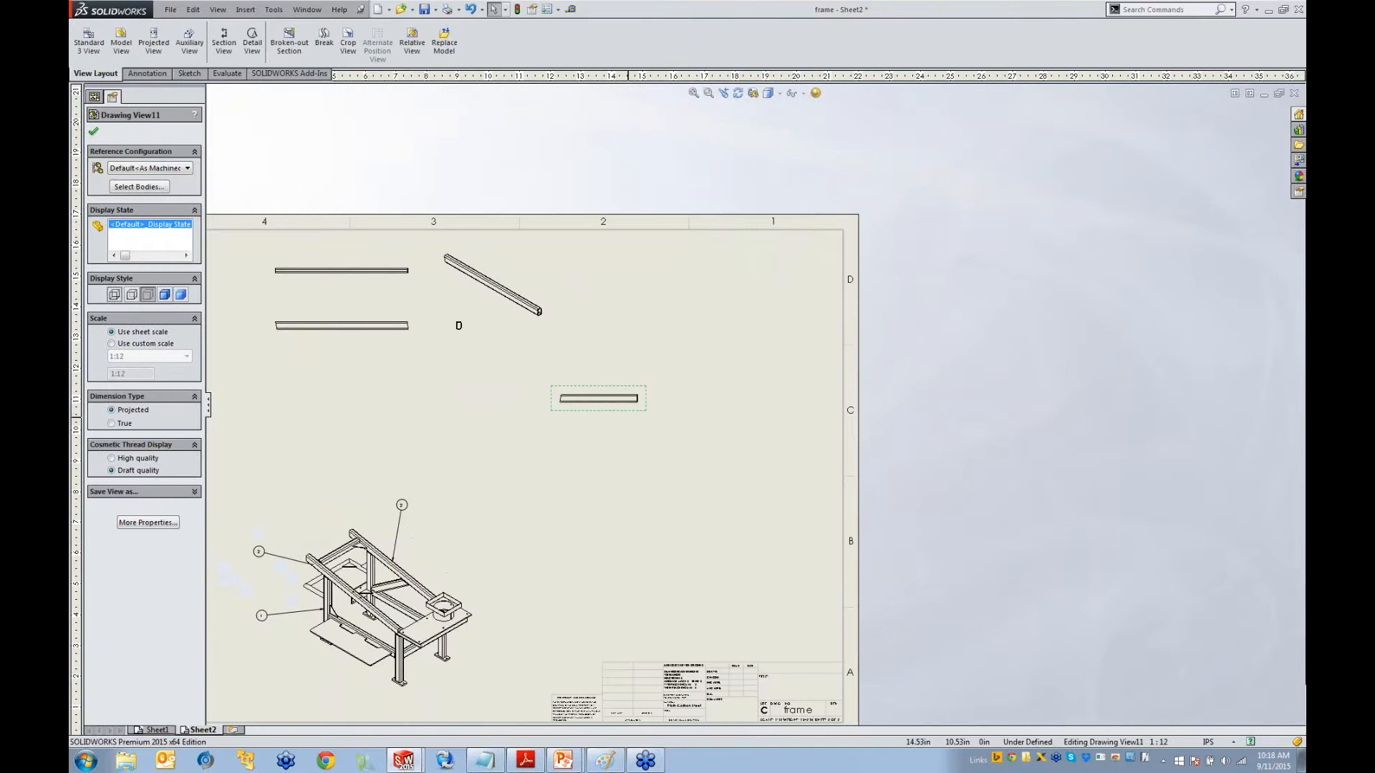
Copy the leg's relative view and paste the duplicate below the original on the sheet
{"action": "scroll", "coordinate": [612, 388], "scroll_direction": "down", "scroll_amount": 2}
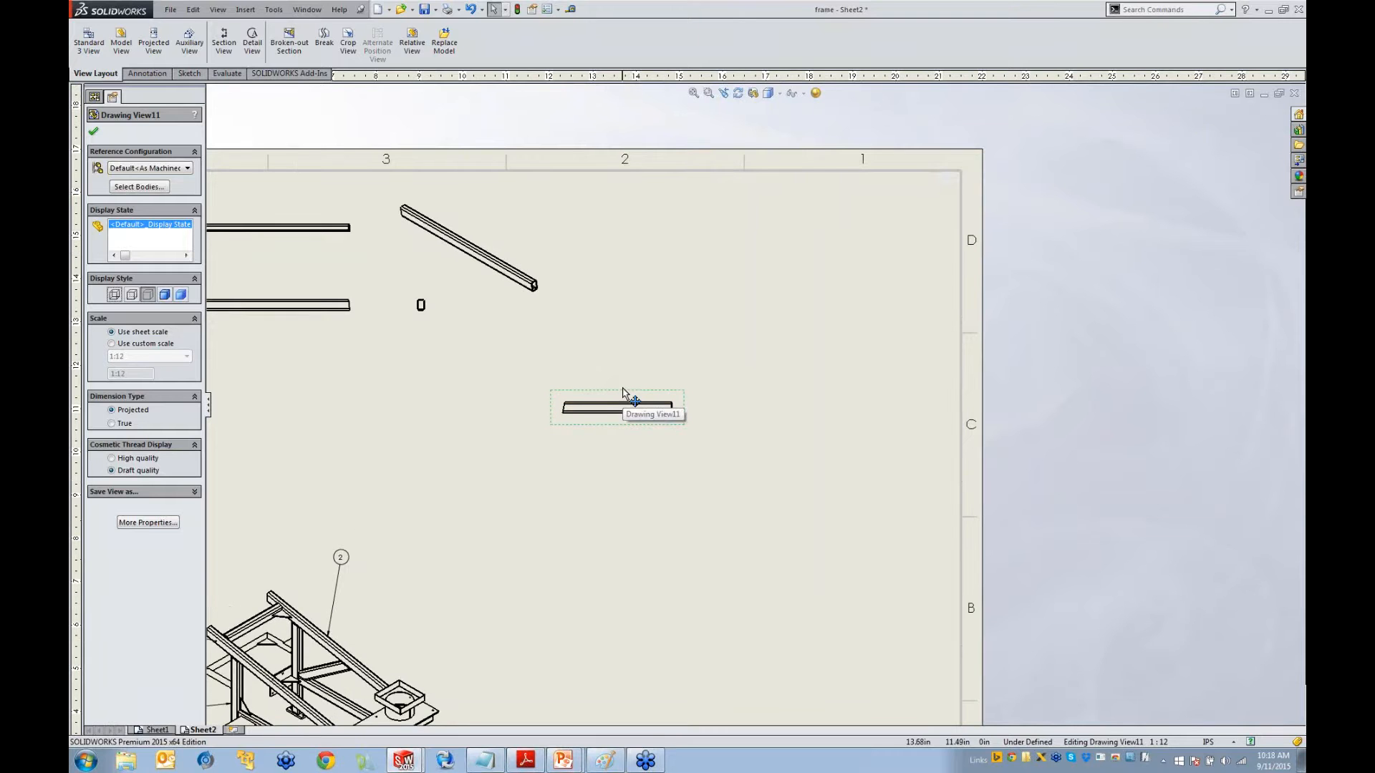
{"action": "scroll", "coordinate": [622, 411], "scroll_direction": "up", "scroll_amount": 3}
{"action": "scroll", "coordinate": [441, 572], "scroll_direction": "down", "scroll_amount": 3}
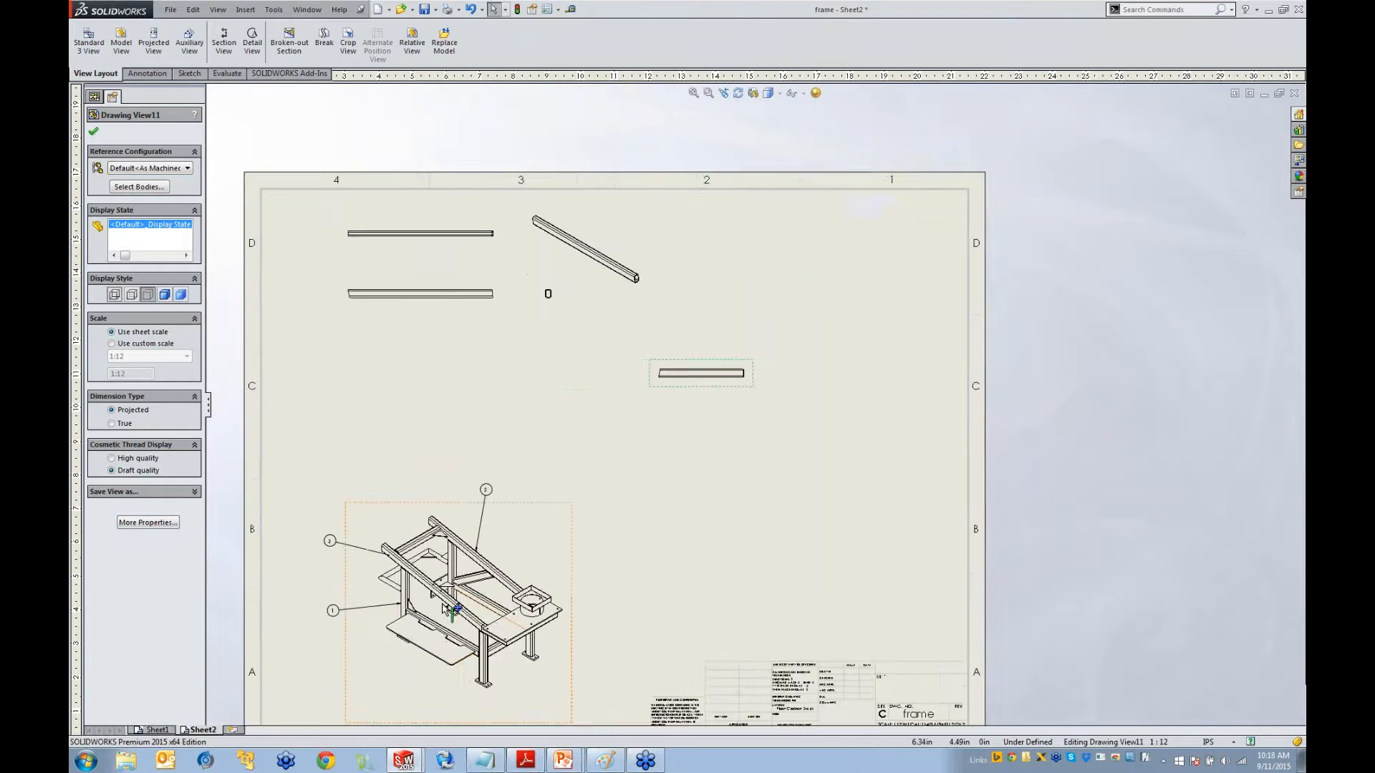
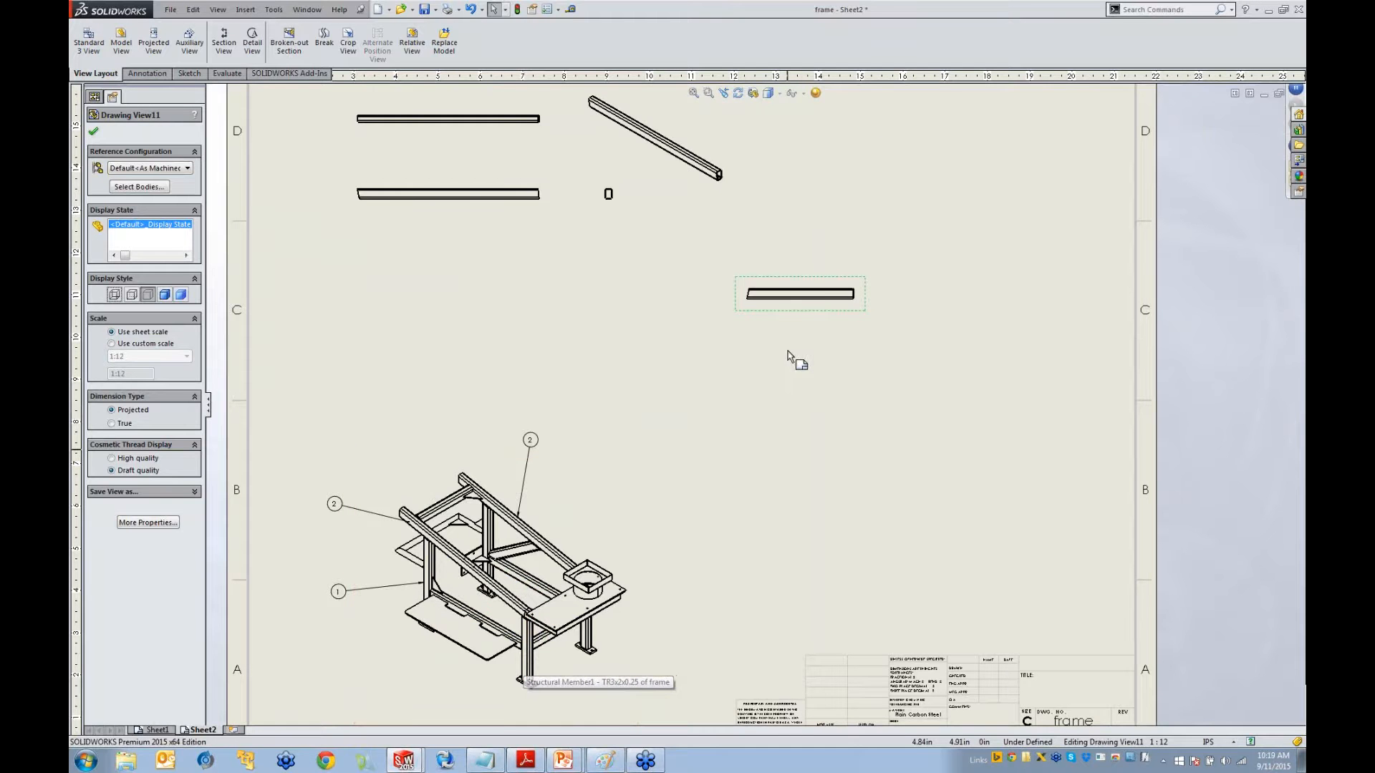
{"action": "mouse_move", "coordinate": [771, 344]}
{"action": "middle_mouse_down"}
{"action": "mouse_move", "coordinate": [570, 393]}
{"action": "mouse_move", "coordinate": [648, 317]}
{"action": "middle_mouse_up"}
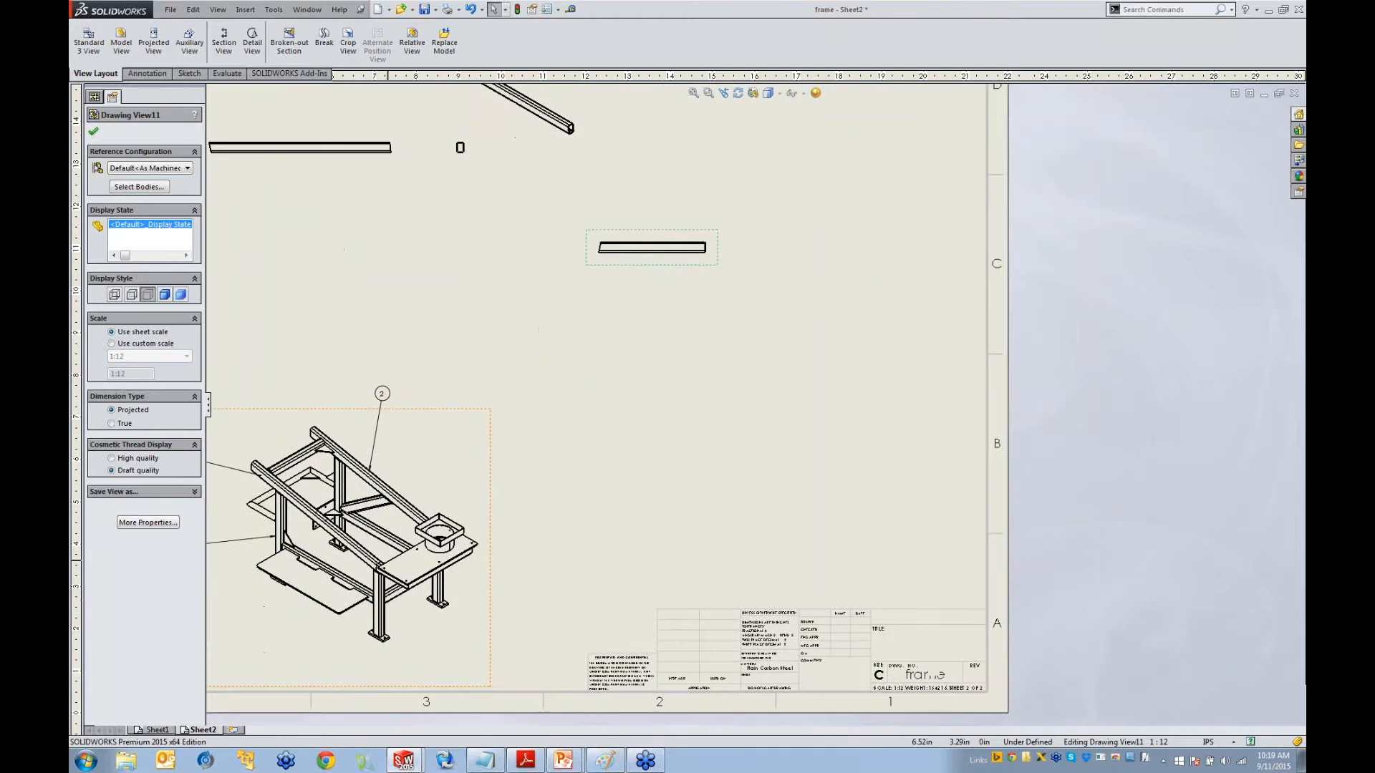
{"action": "scroll", "coordinate": [648, 315], "scroll_direction": "down", "scroll_amount": 1}
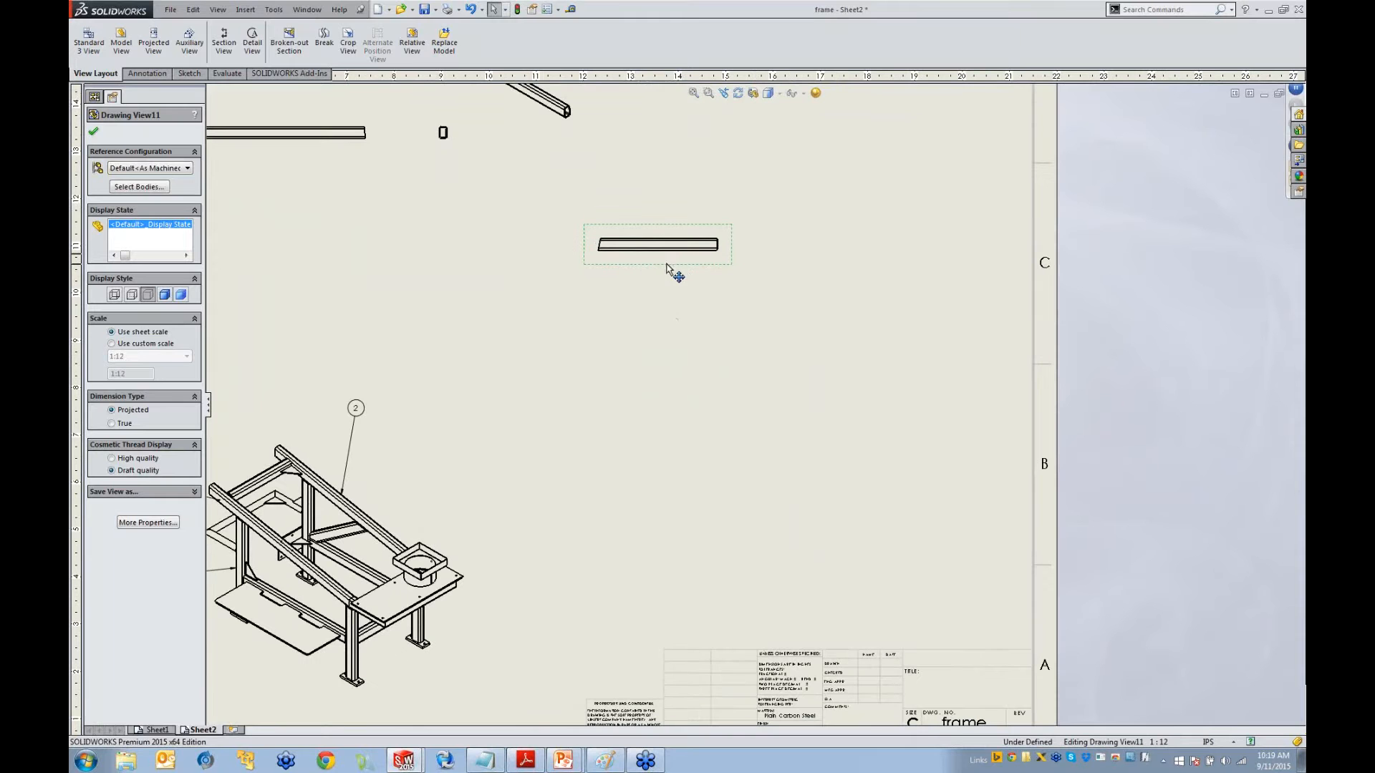
{"action": "left_click", "coordinate": [666, 264]}
{"action": "left_click", "coordinate": [695, 380]}
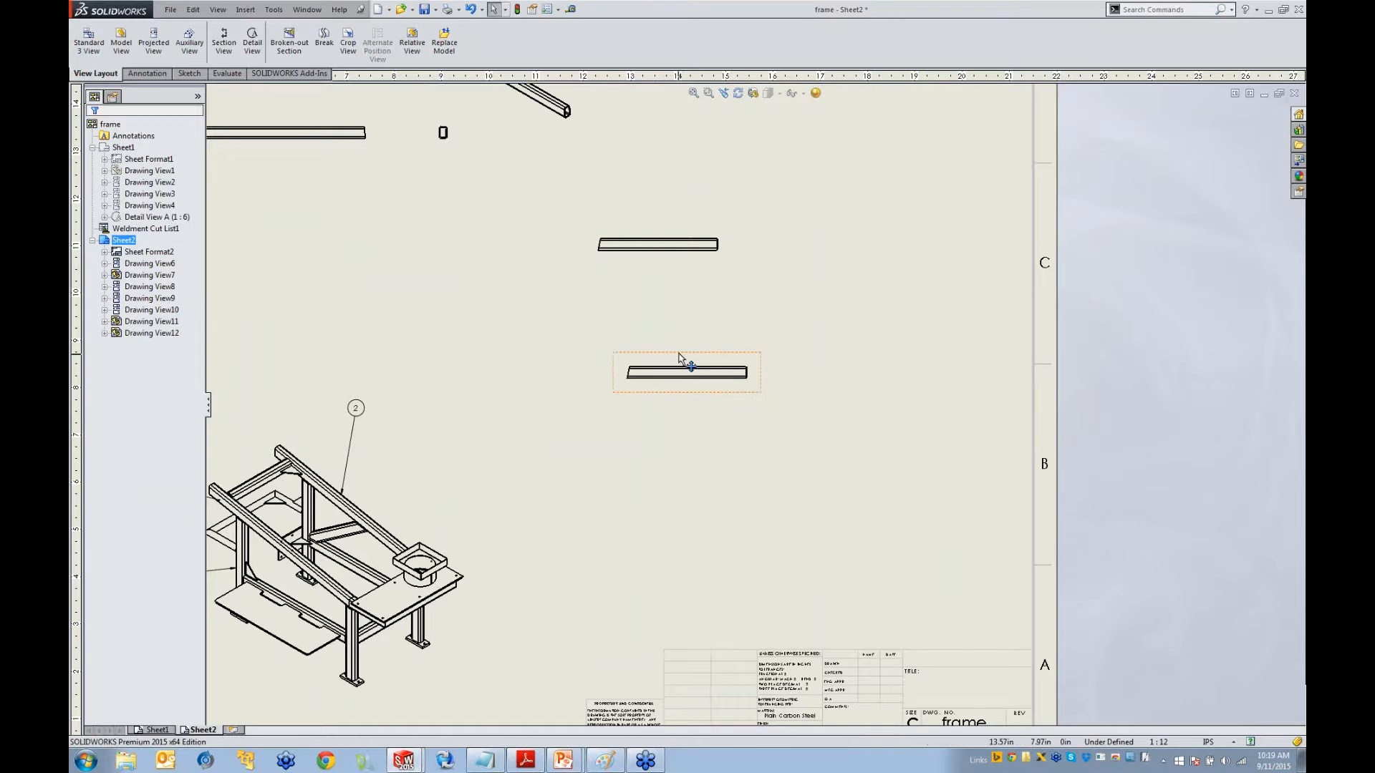
Limit the duplicate view to the leg under the front sloped rail's lower end and place it below the original leg view
{"action": "left_click", "coordinate": [675, 381]}
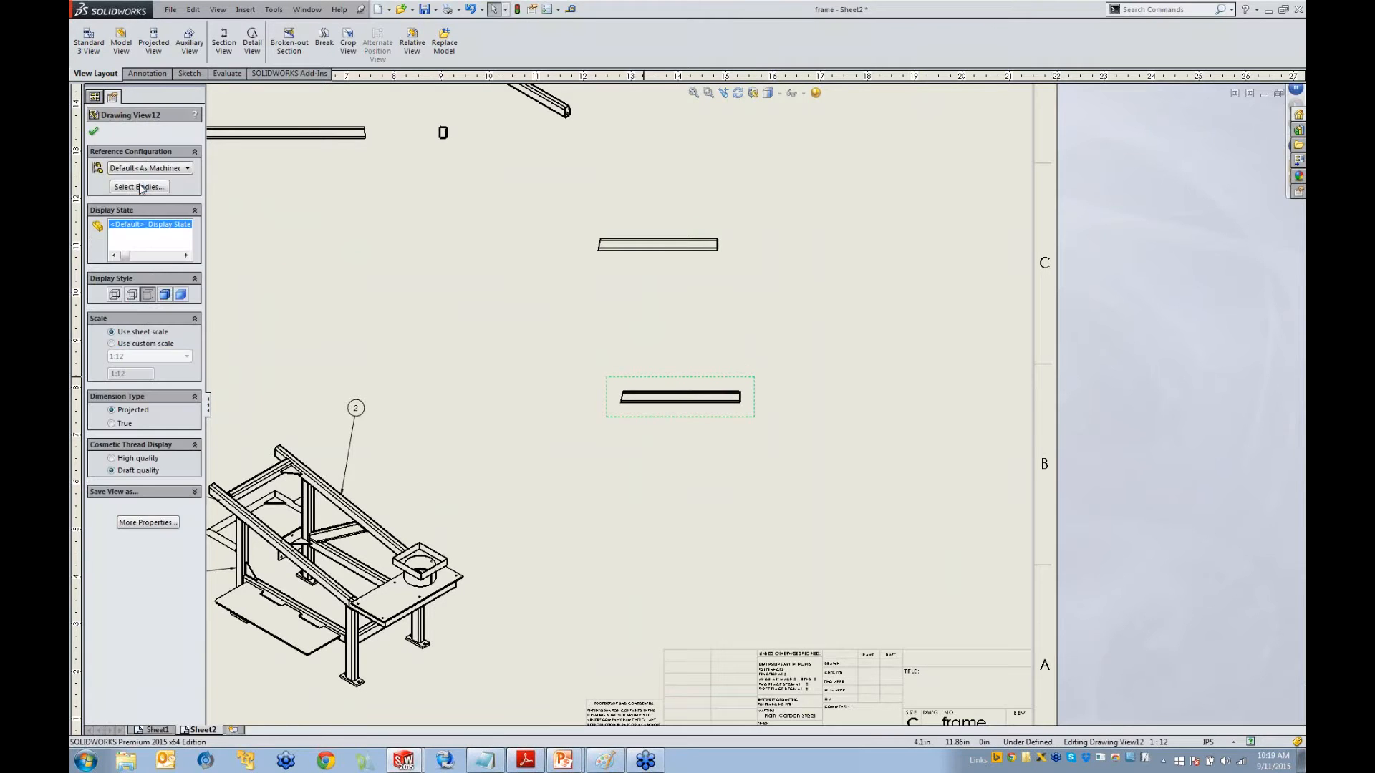
{"action": "left_click", "coordinate": [141, 189]}
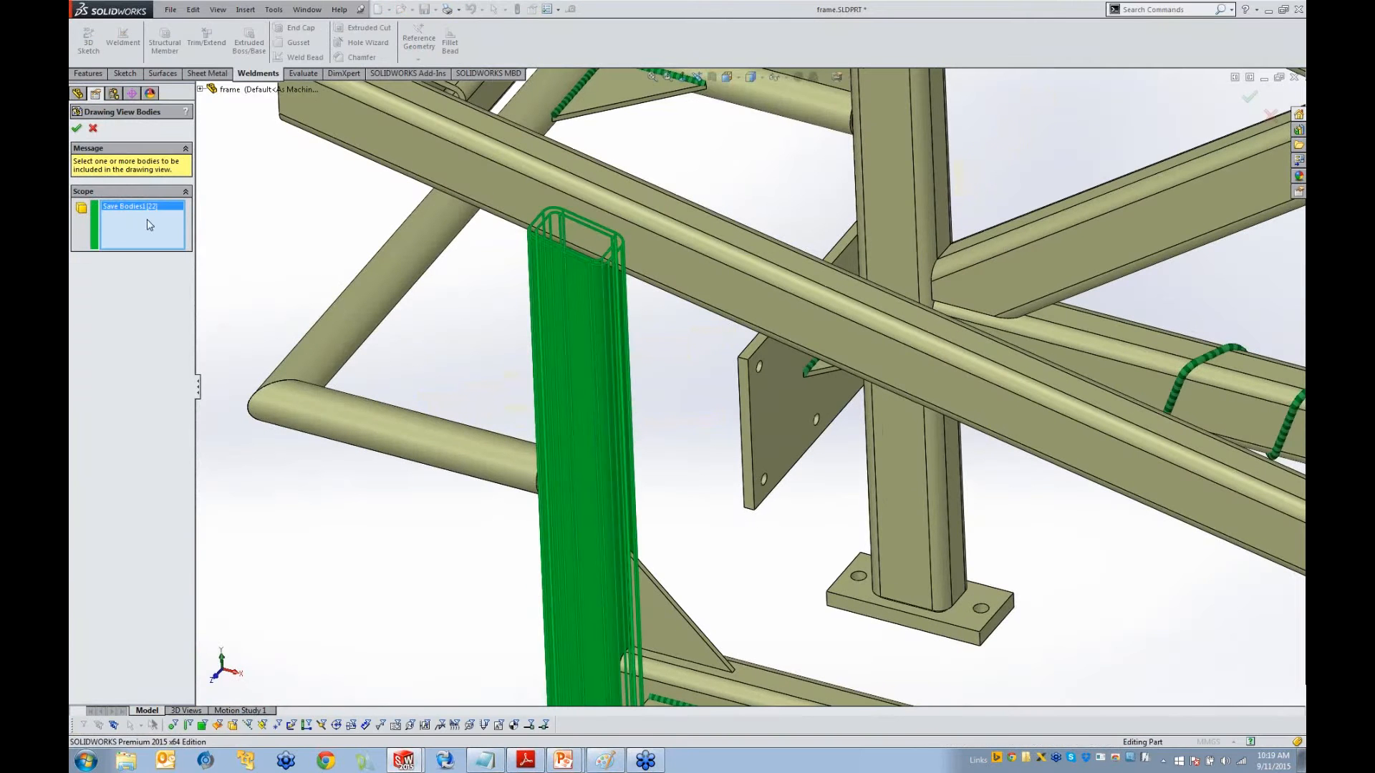
{"action": "right_click", "coordinate": [149, 225]}
{"action": "left_click", "coordinate": [200, 228]}
{"action": "key", "text": "f"}
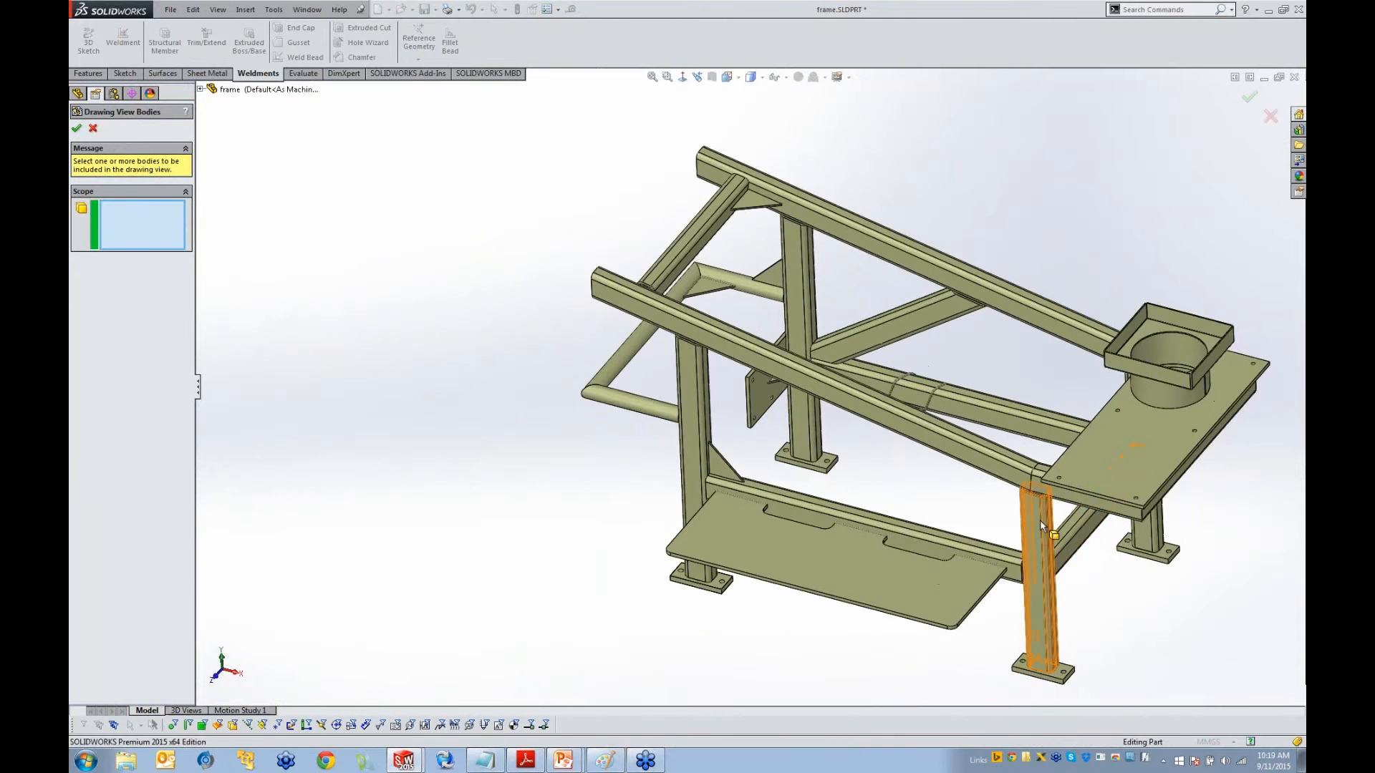
{"action": "left_click", "coordinate": [1040, 520]}
{"action": "left_click", "coordinate": [76, 129]}
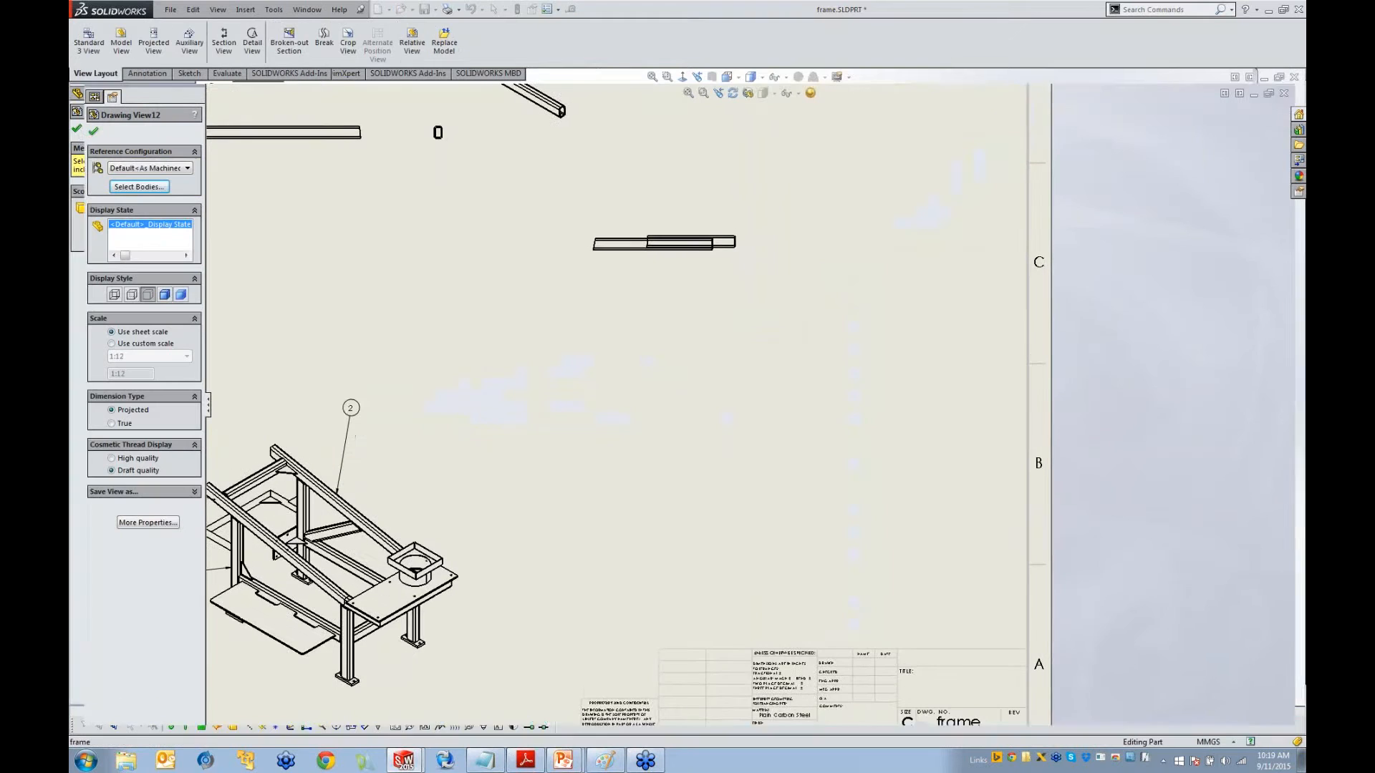
{"action": "left_click", "coordinate": [742, 378]}
{"action": "left_click_drag", "start_coordinate": [713, 260], "coordinate": [730, 379]}
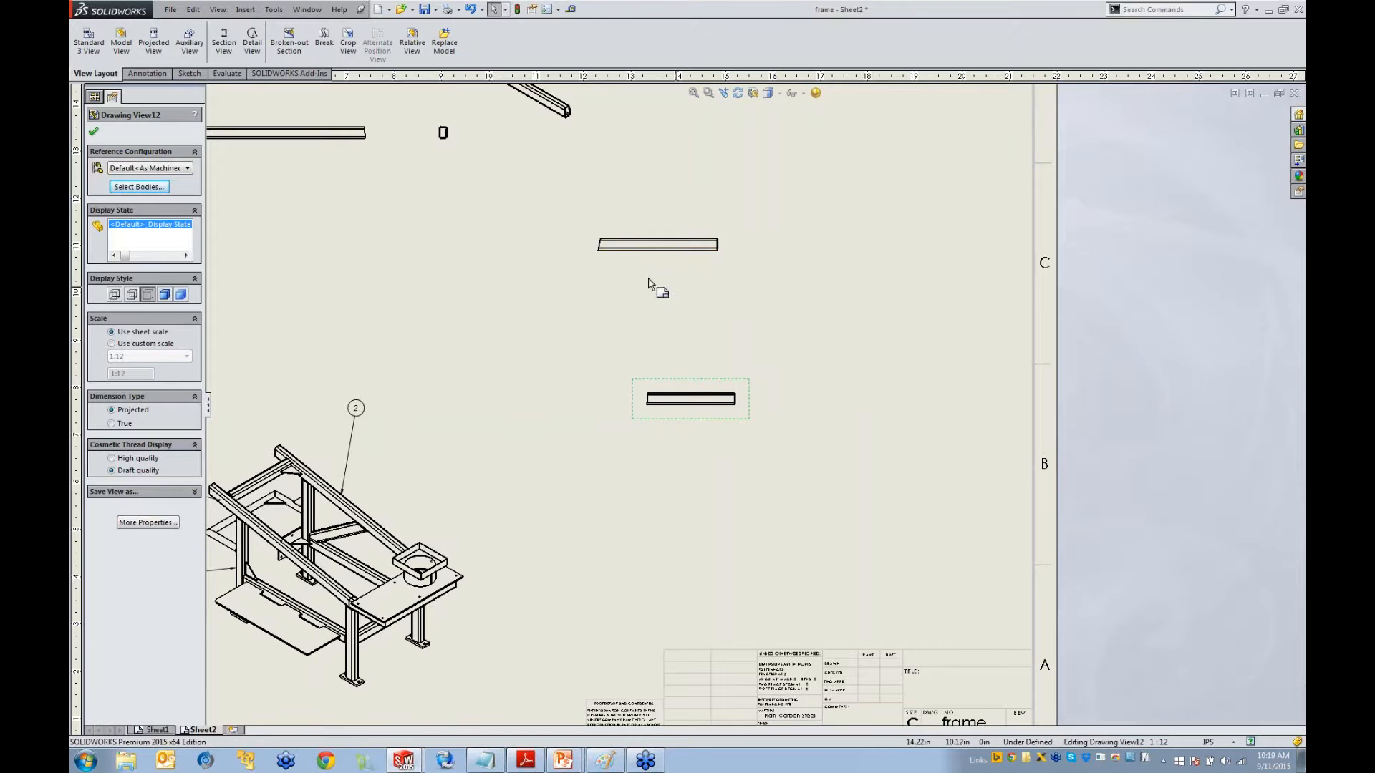
Project top, right and isometric views from the shorter leg's view, and move the isometric view down beyond the end view
{"action": "middle_click_drag", "start_coordinate": [693, 368], "coordinate": [644, 408]}
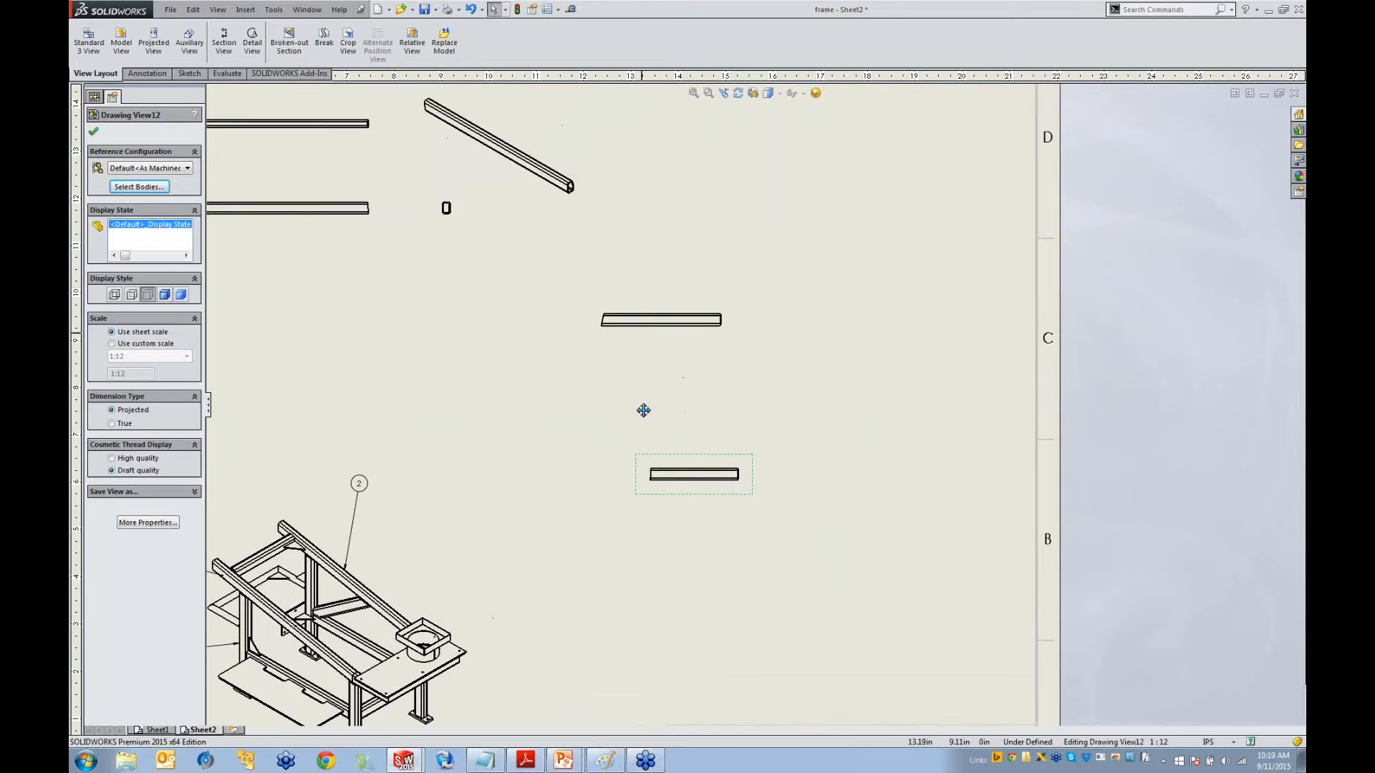
{"action": "left_click", "coordinate": [694, 462]}
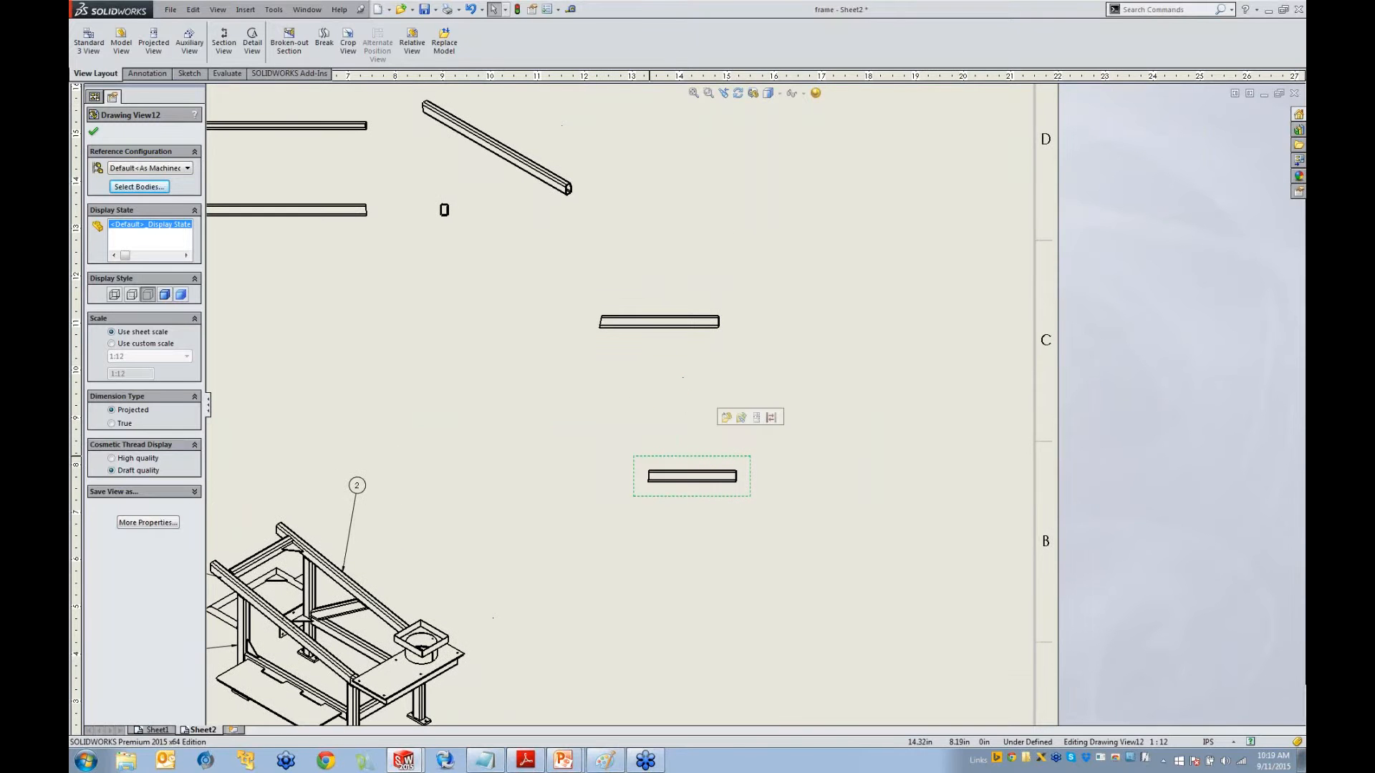
{"action": "left_click", "coordinate": [757, 417]}
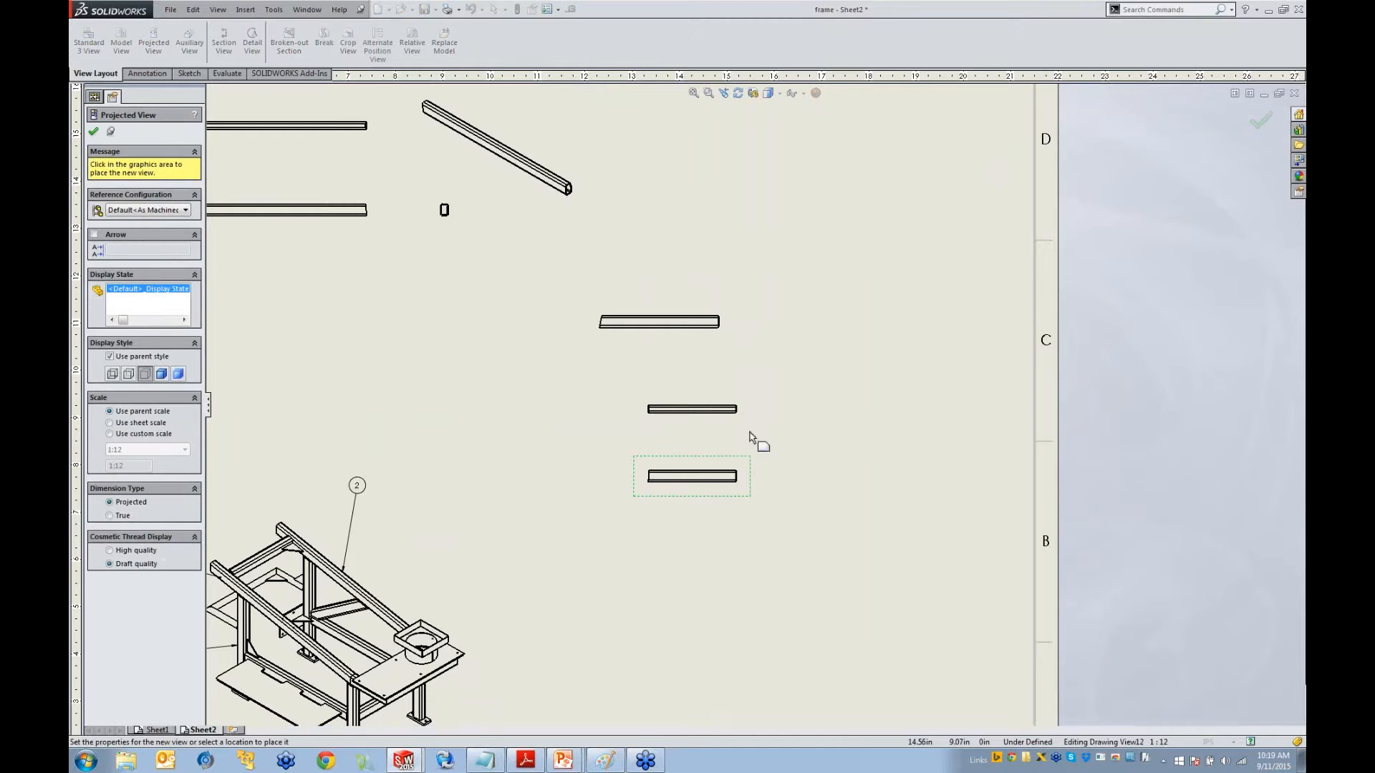
{"action": "left_click", "coordinate": [841, 427]}
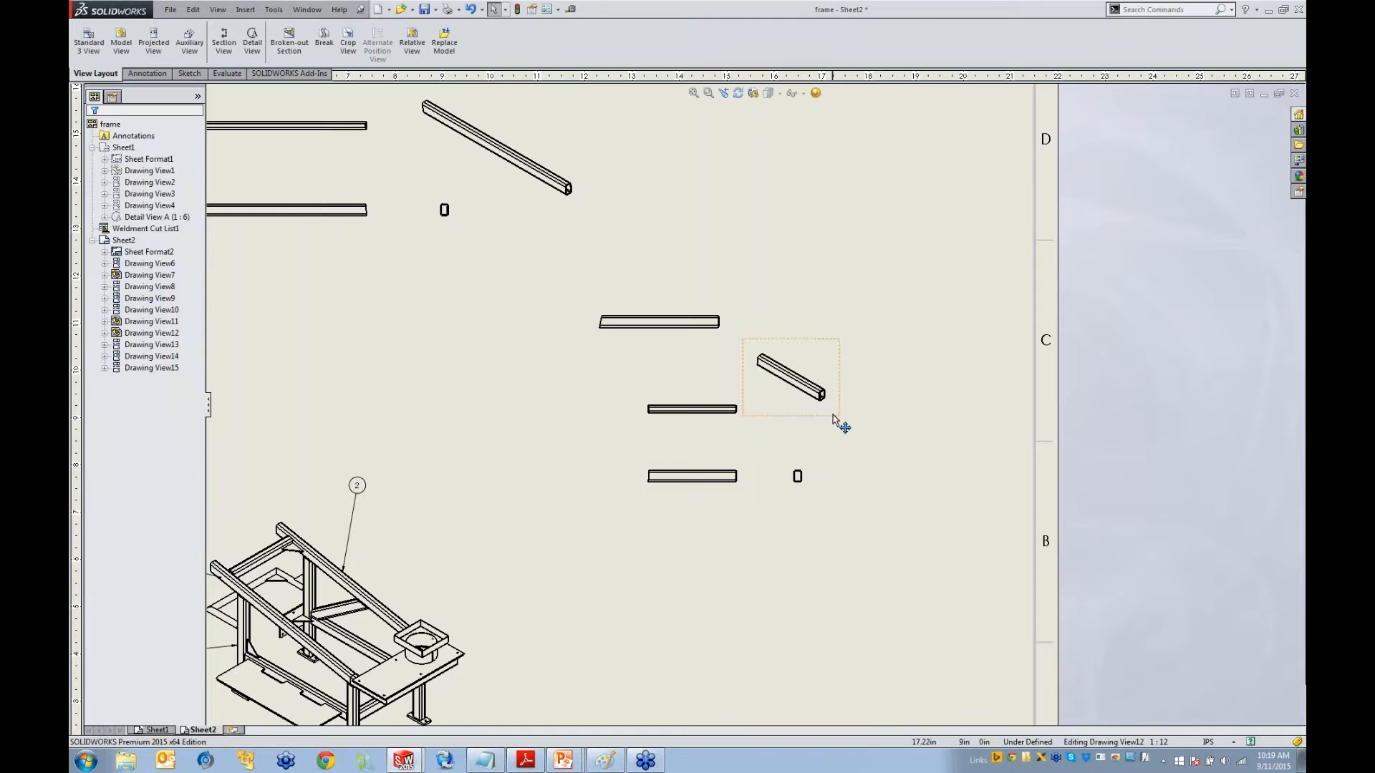
{"action": "left_click_drag", "start_coordinate": [837, 421], "coordinate": [921, 494]}
Move the longer leg's view up and right, project its top, right and isometric views, and shift the isometric view outward
{"action": "left_click_drag", "start_coordinate": [701, 341], "coordinate": [765, 298]}
{"action": "left_click", "coordinate": [759, 301]}
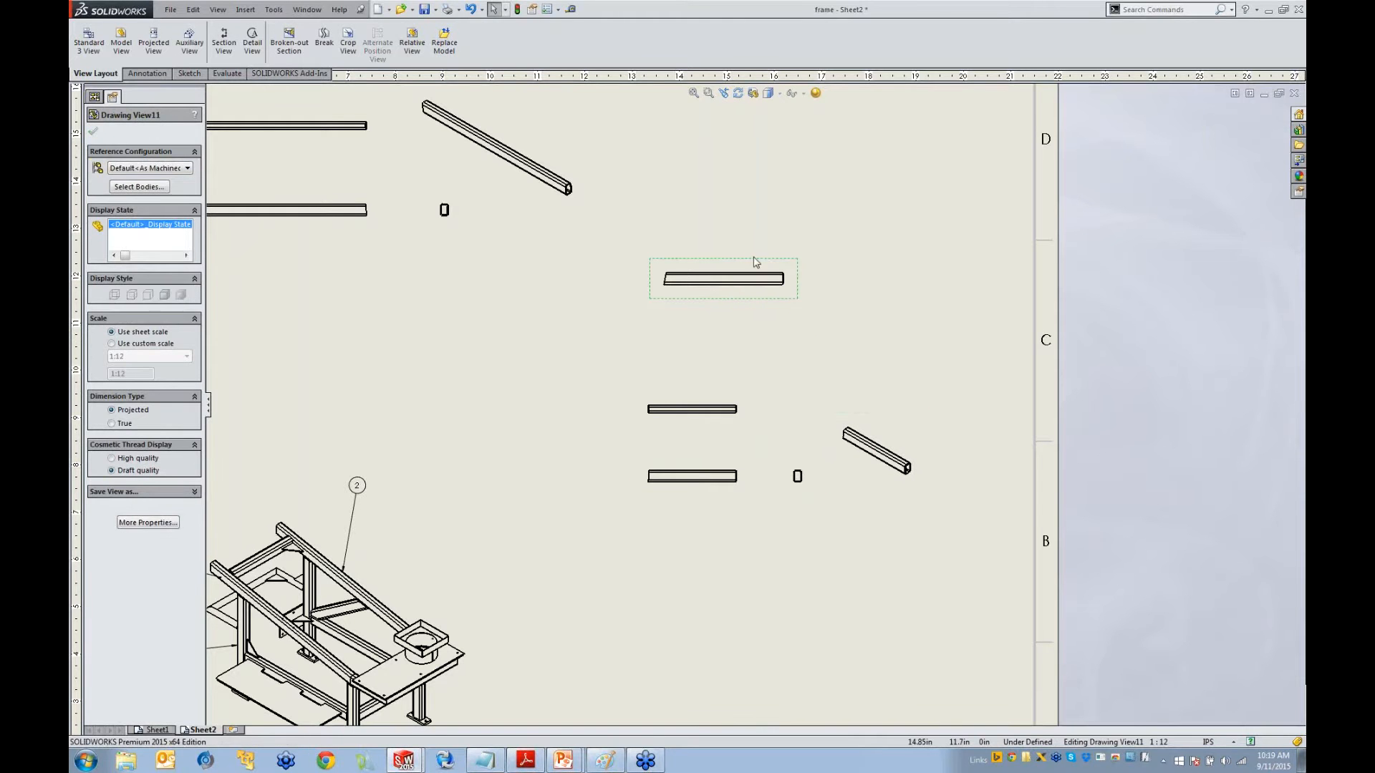
{"action": "left_click", "coordinate": [876, 287]}
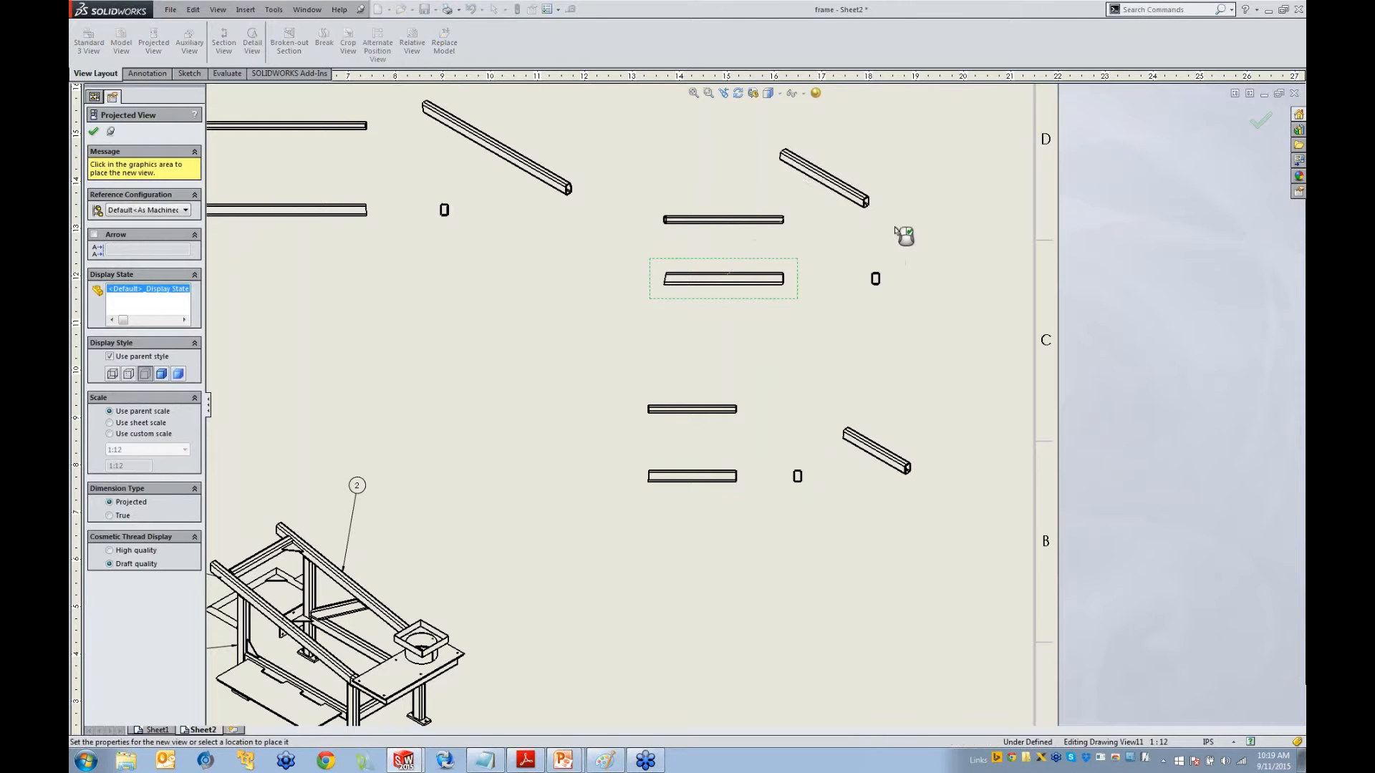
{"action": "left_click", "coordinate": [895, 228]}
{"action": "key", "text": "Escape"}
{"action": "left_click_drag", "start_coordinate": [875, 210], "coordinate": [951, 280]}
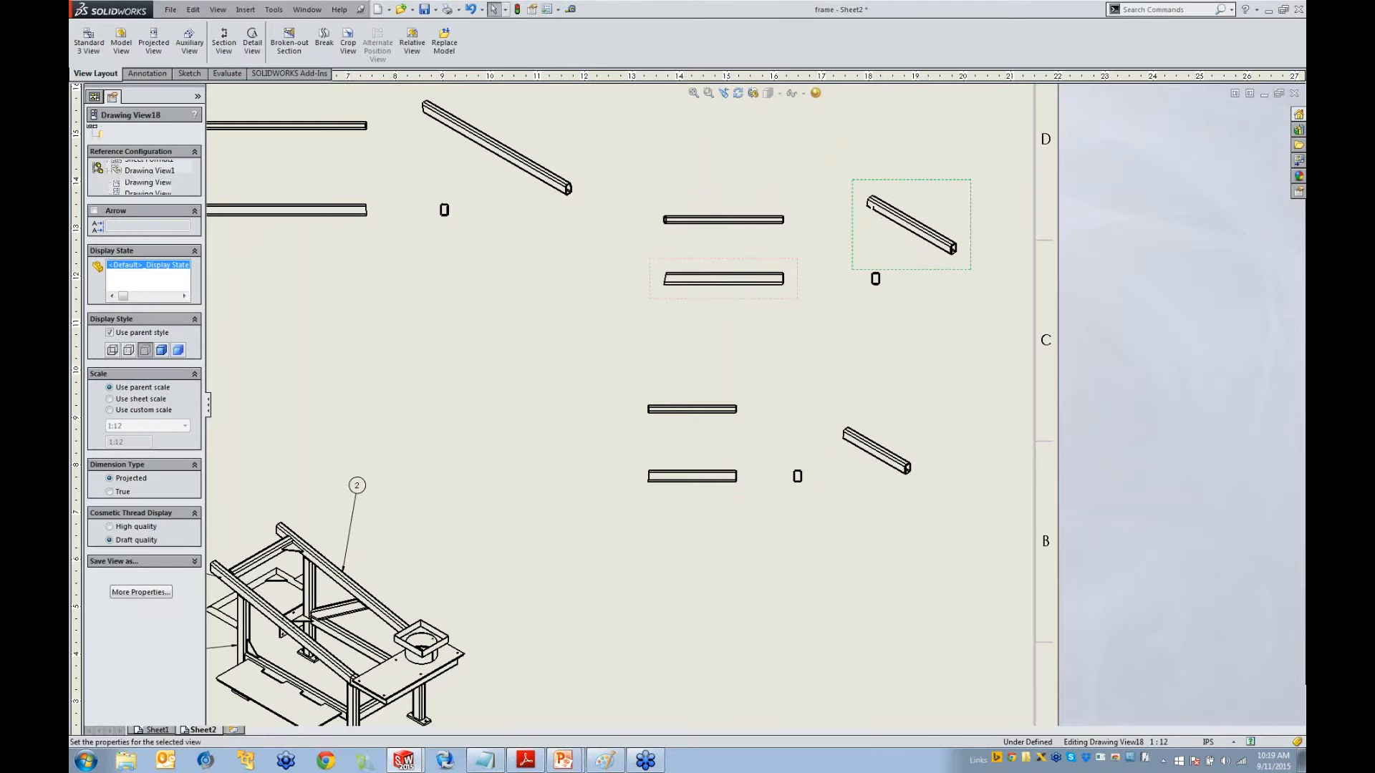
Add circular item number balloons to the isometric views of the sloped rail, the longer leg and the shorter leg
{"action": "left_click", "coordinate": [156, 73]}
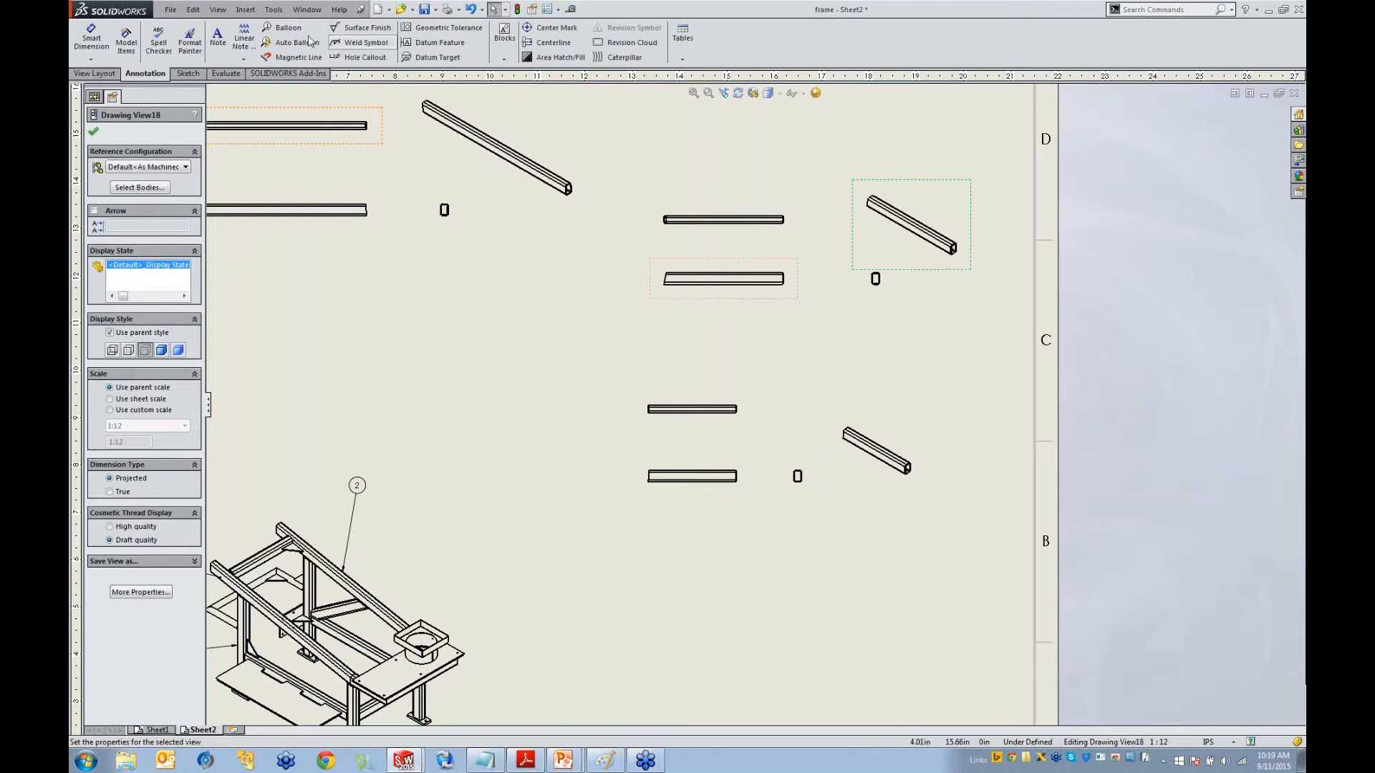
{"action": "left_click", "coordinate": [283, 27]}
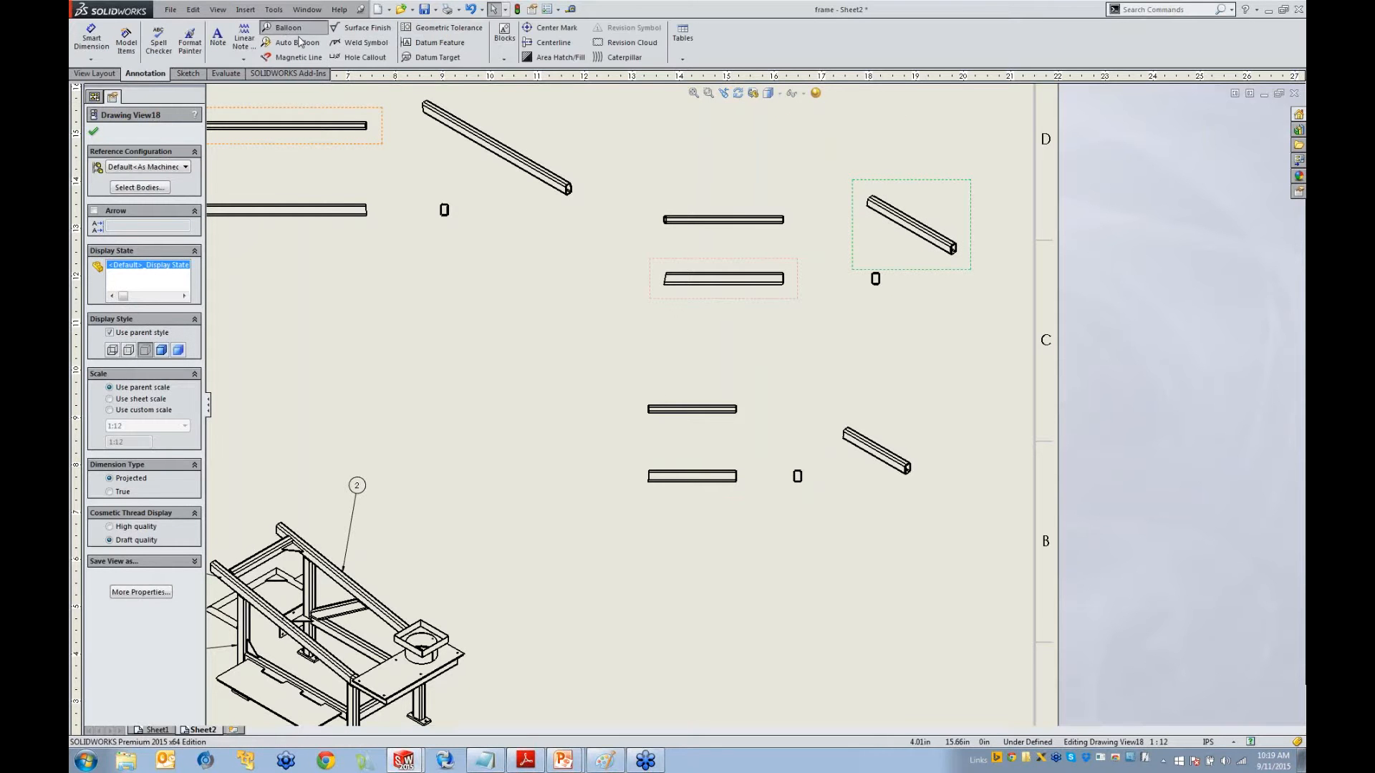
{"action": "left_click", "coordinate": [506, 113]}
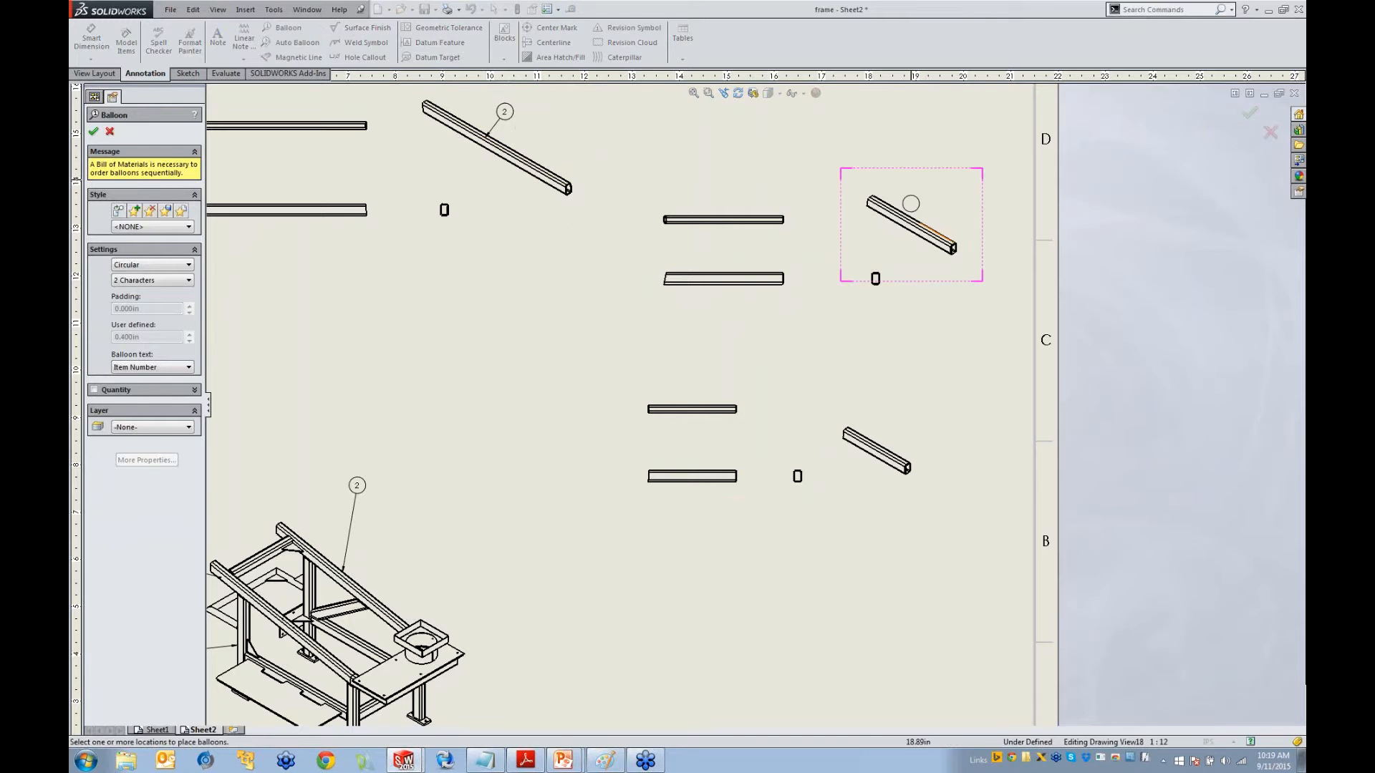
{"action": "left_click", "coordinate": [932, 194]}
{"action": "key", "text": "Escape"}
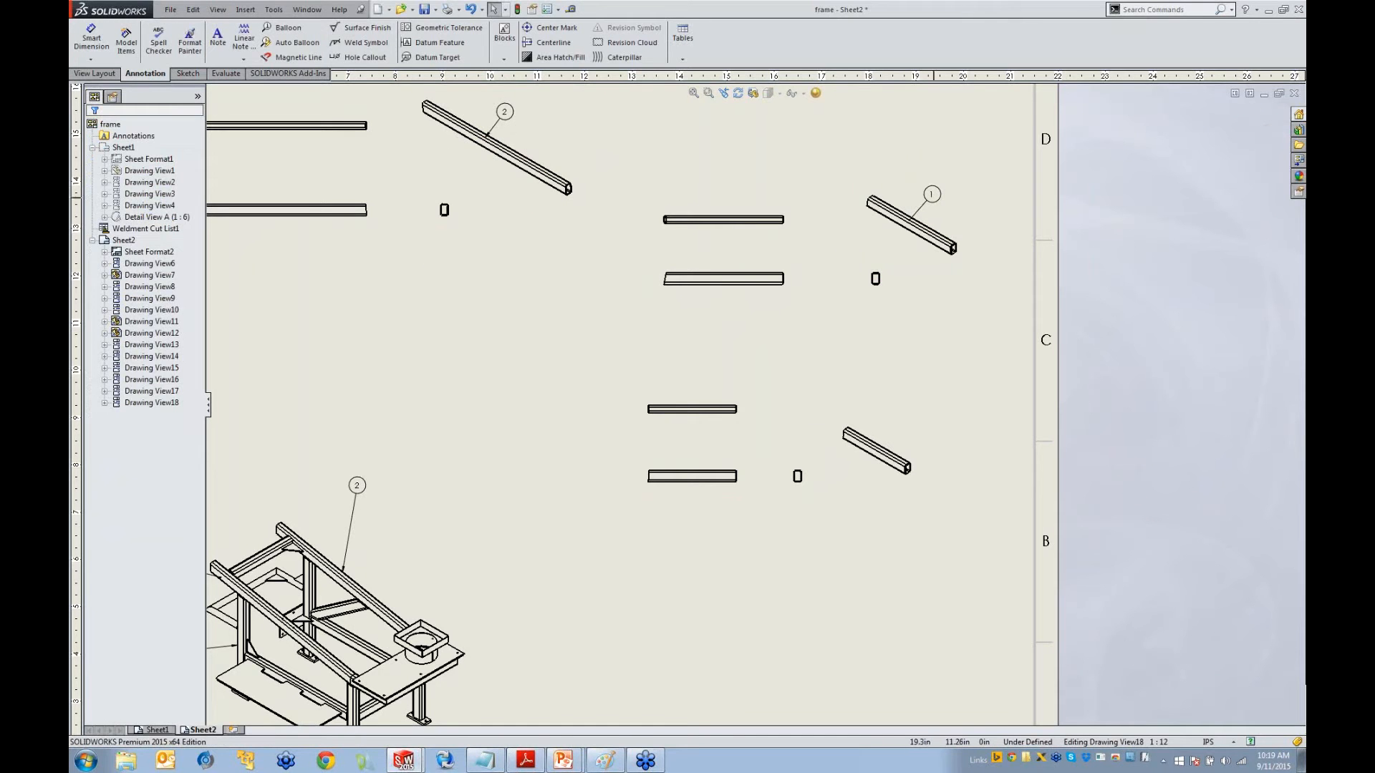
{"action": "left_click", "coordinate": [288, 28]}
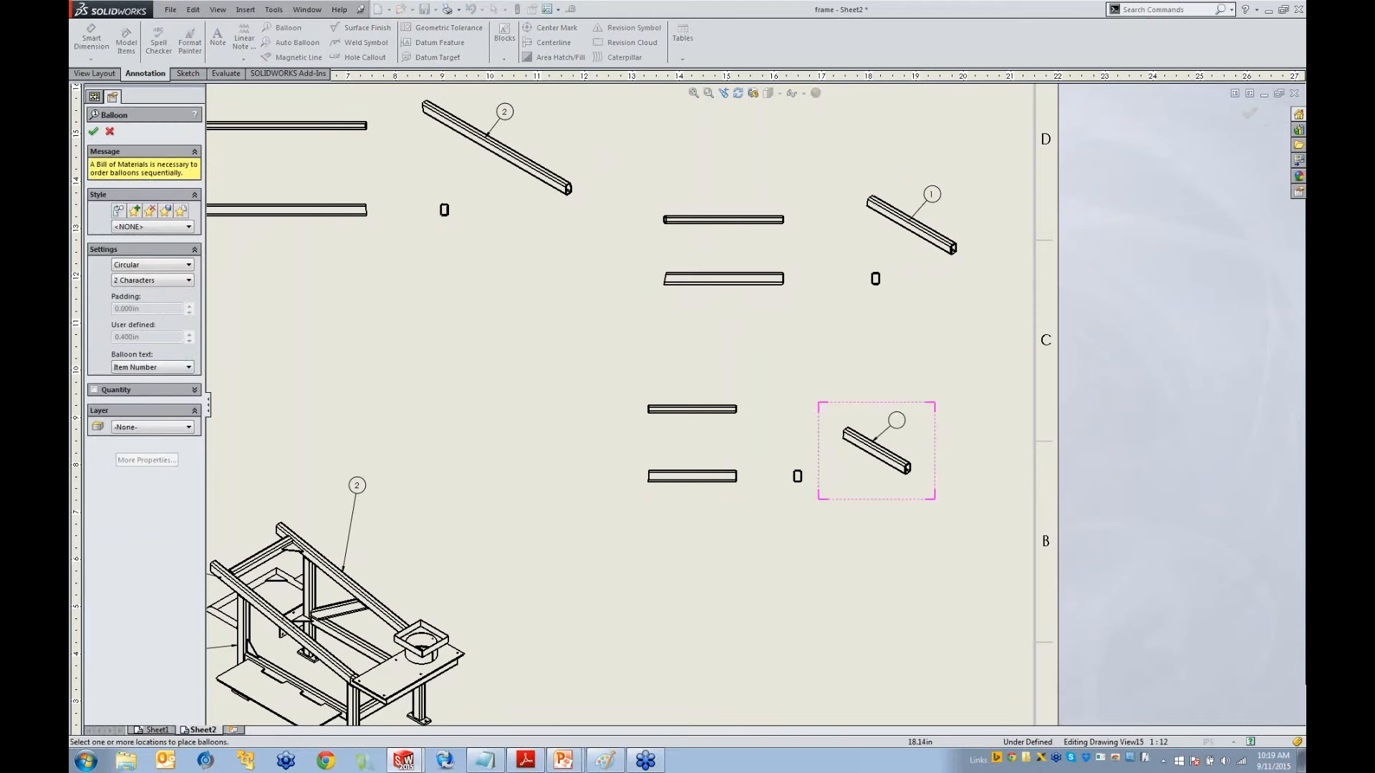
{"action": "left_click", "coordinate": [899, 415]}
{"action": "key", "text": "Escape"}
Switch to Sheet1 and examine its frame views, balloons and cut list as a whole
{"action": "scroll", "coordinate": [734, 384], "scroll_direction": "up", "scroll_amount": 3}
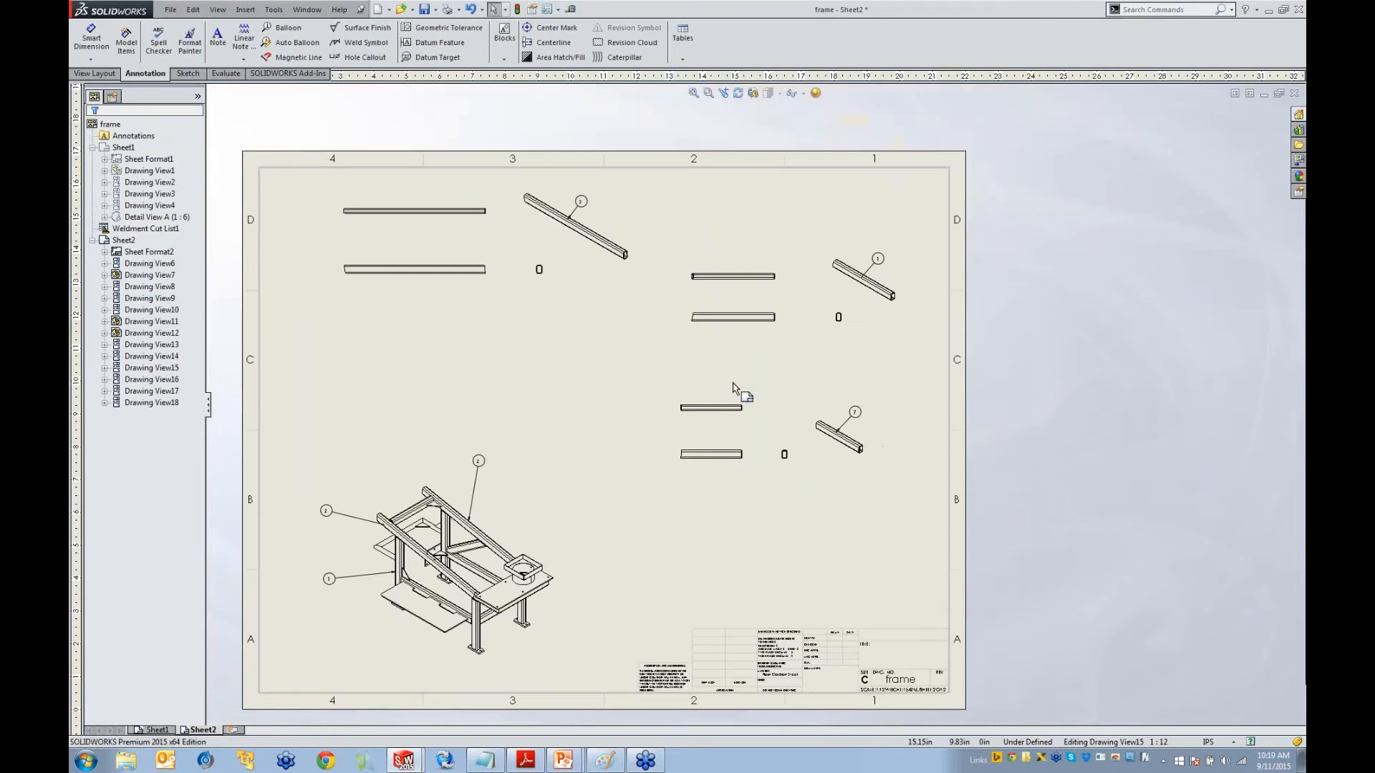
{"action": "middle_click_drag", "start_coordinate": [617, 376], "coordinate": [671, 368]}
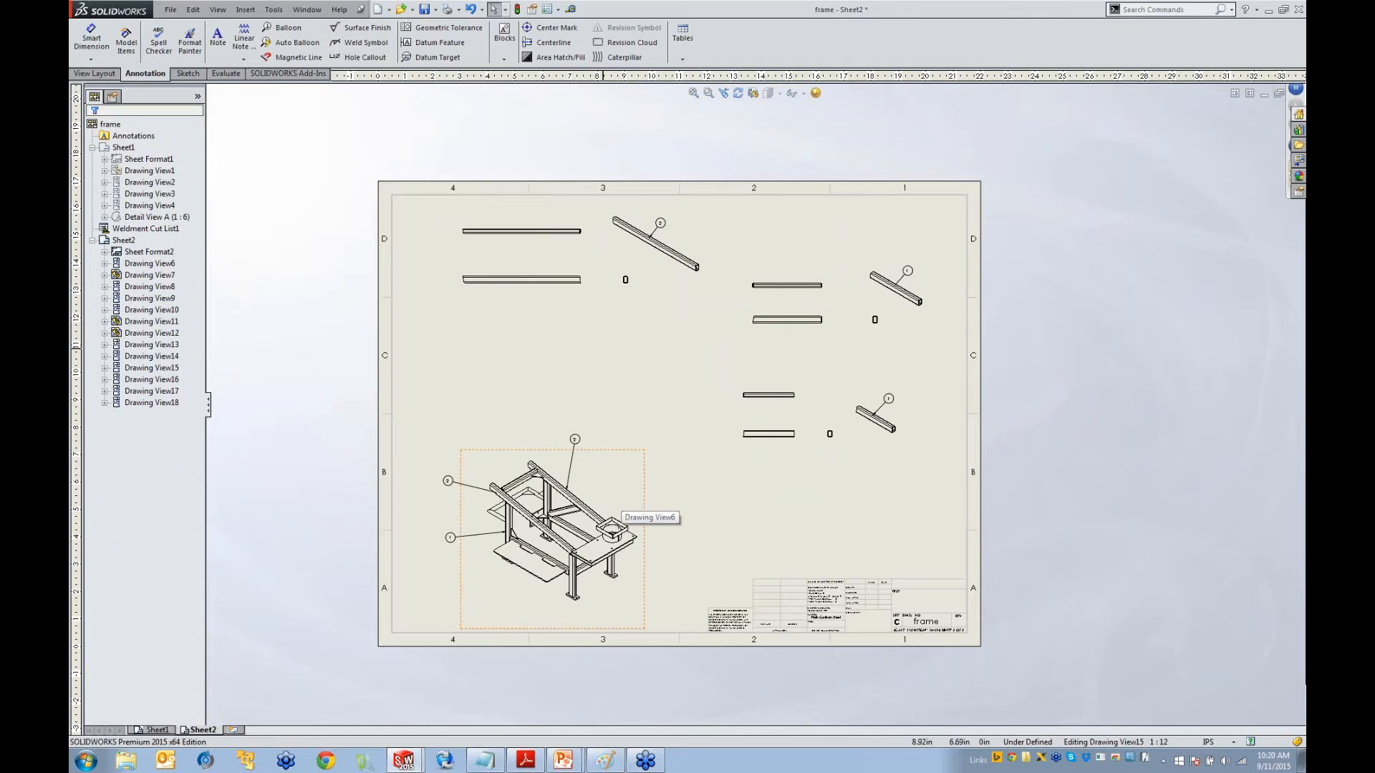
{"action": "left_click", "coordinate": [155, 730]}
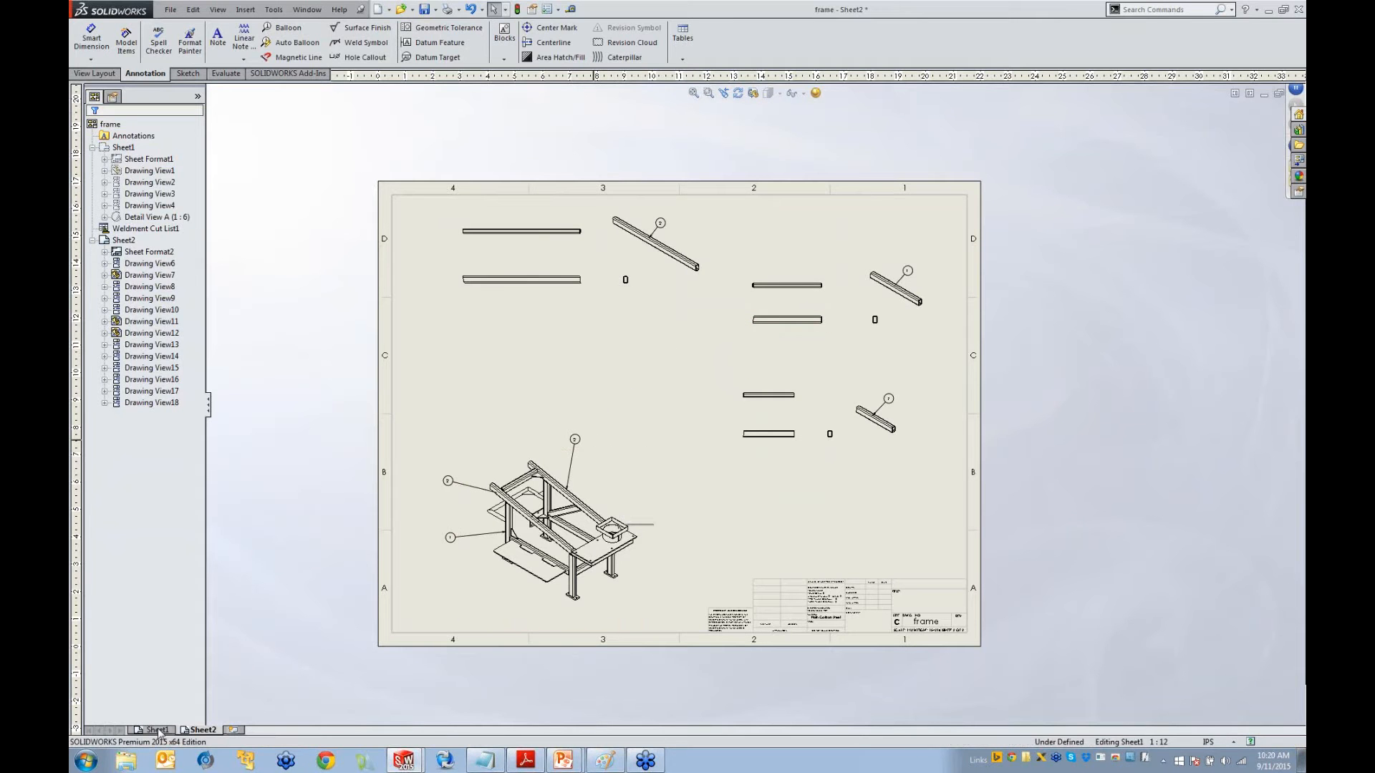
{"action": "middle_click_drag", "start_coordinate": [702, 456], "coordinate": [623, 380]}
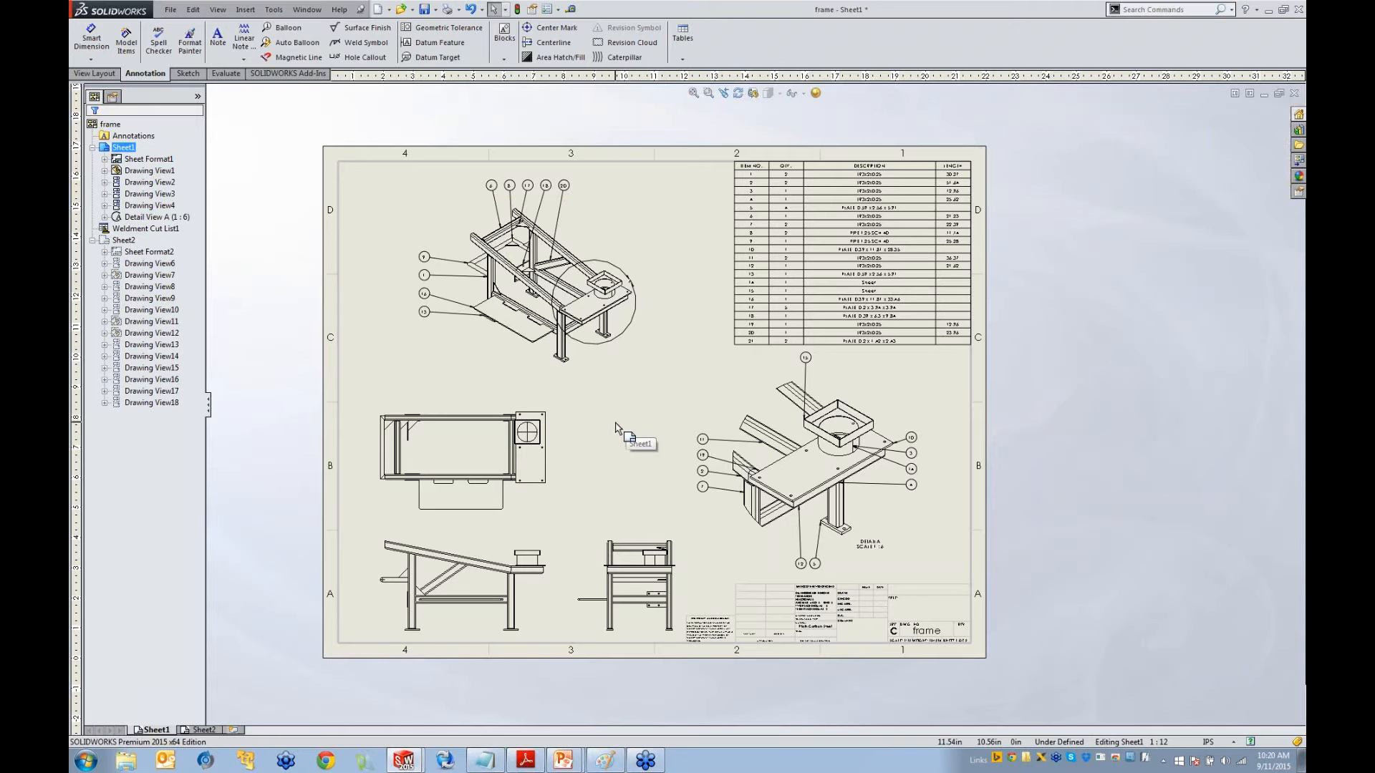
Switch to the PowerPoint slide show of Weldments.pptx
{"action": "key", "text": "alt+Tab"}
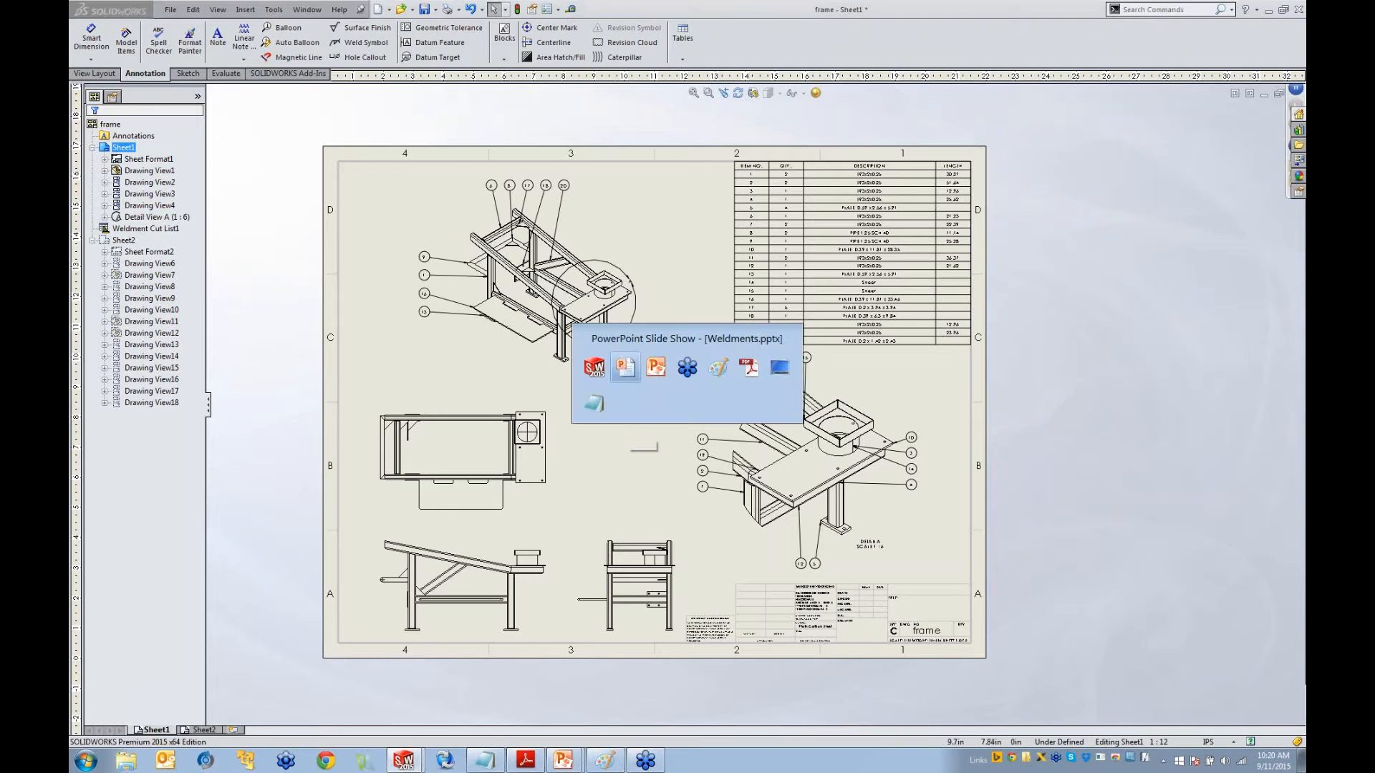
{"action": "key", "text": "alt+Tab"}
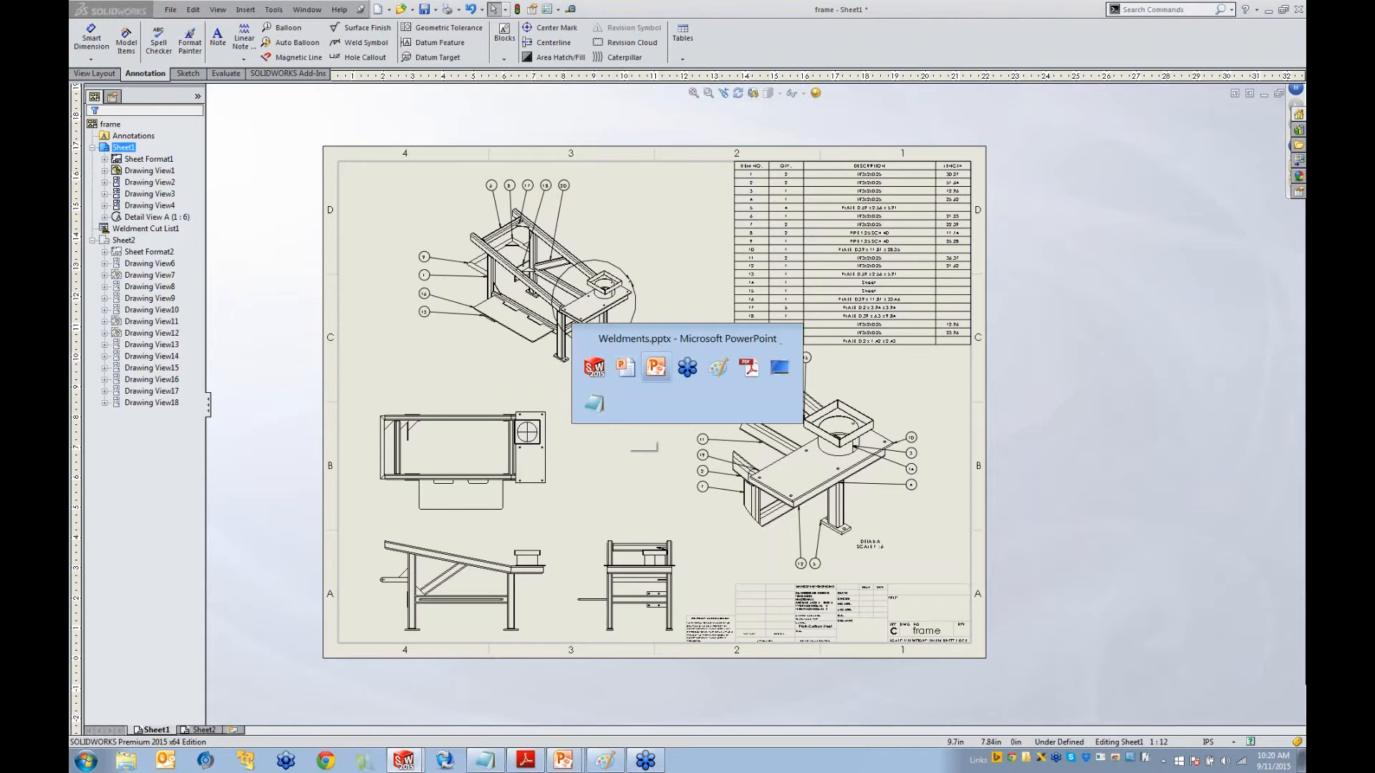
{"action": "key", "text": "alt+Tab"}
{"action": "key", "text": "alt+Tab"}
{"action": "key", "text": "alt+Tab"}
{"action": "key", "text": "alt+Tab"}
{"action": "key", "text": "alt+Tab"}
{"action": "key", "text": "alt+Tab"}
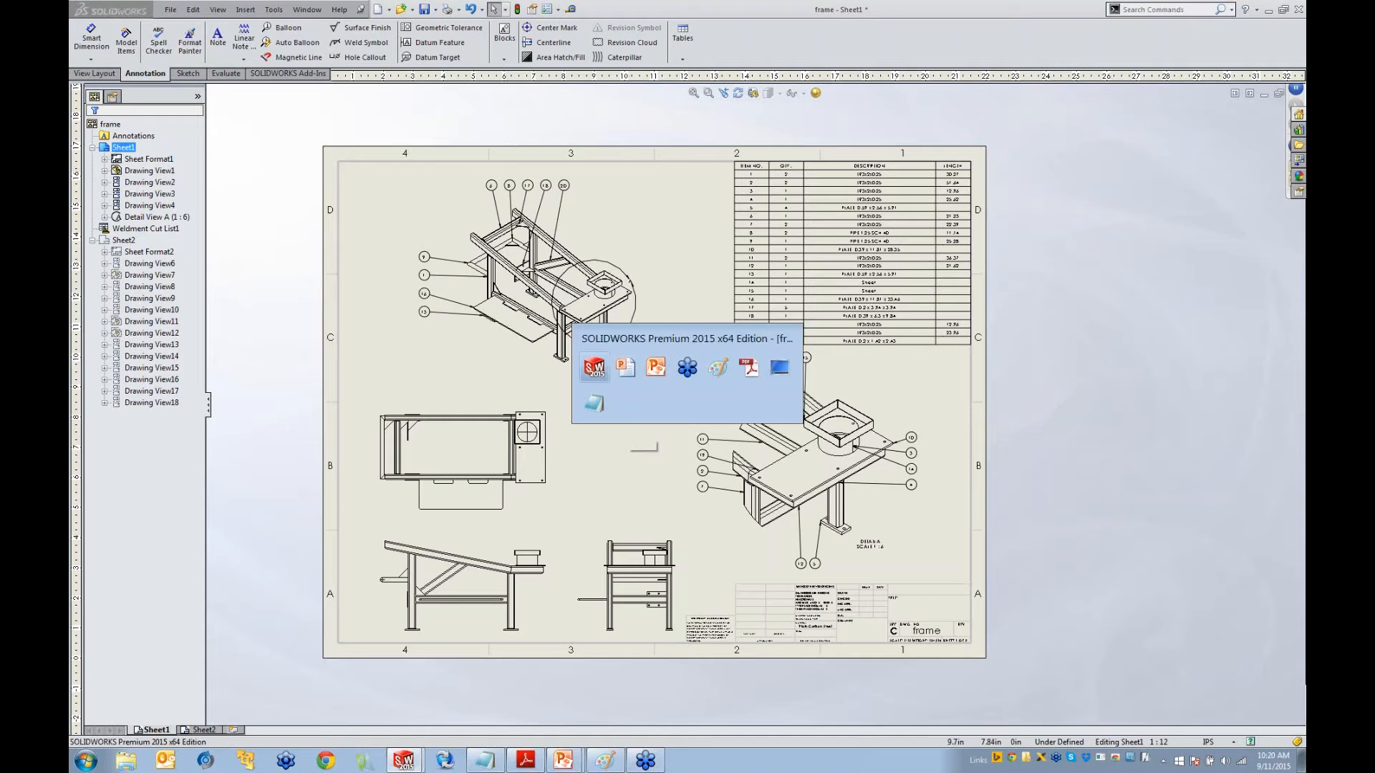
{"action": "key", "text": "alt+Tab"}
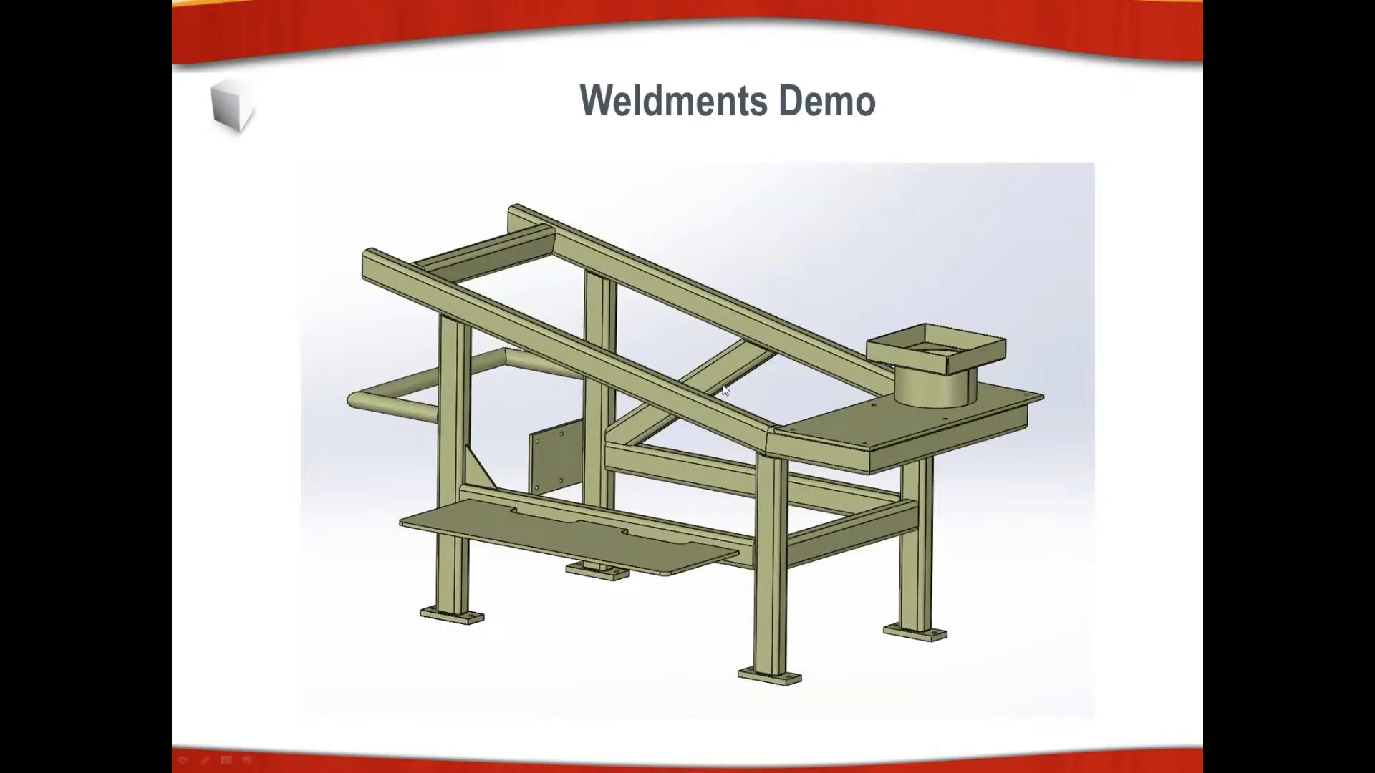
{"action": "left_click", "coordinate": [723, 386]}
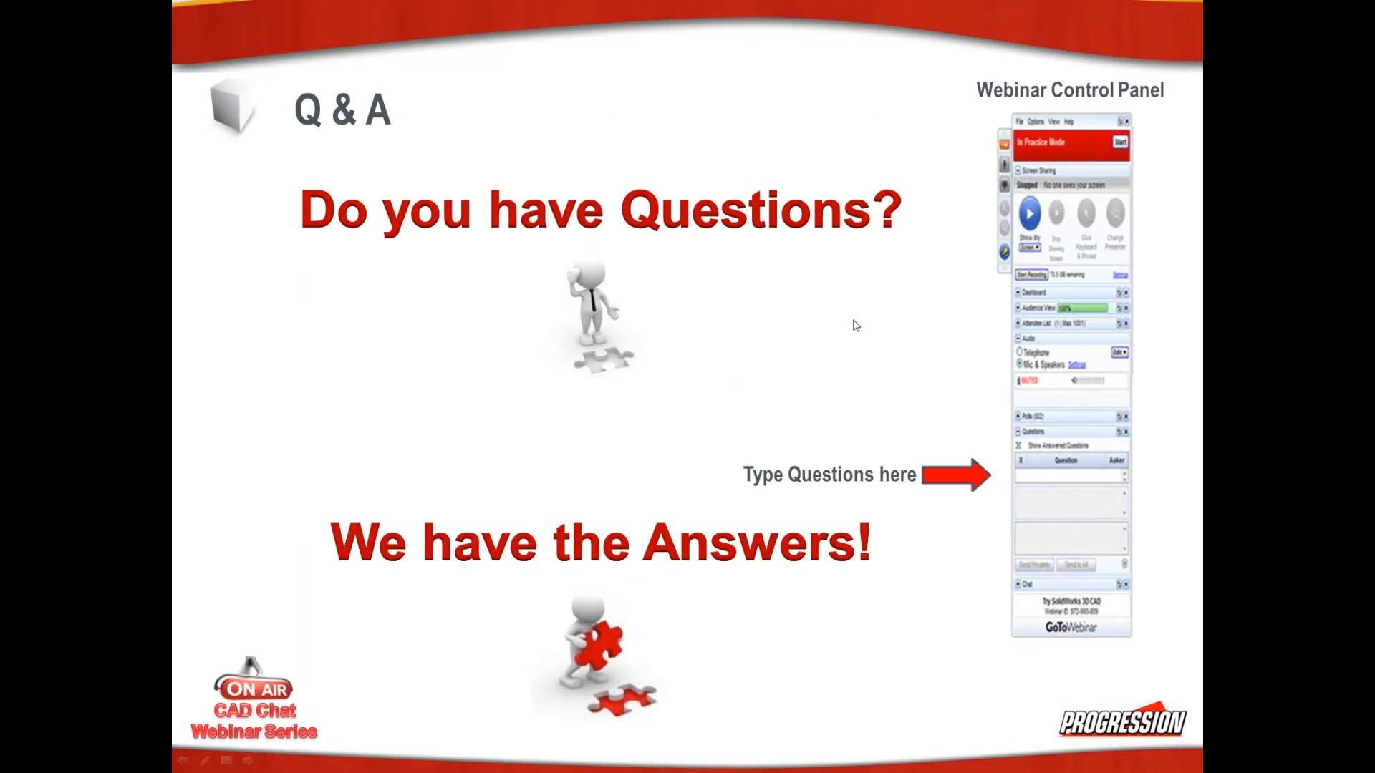
{"action": "left_click", "coordinate": [871, 366]}
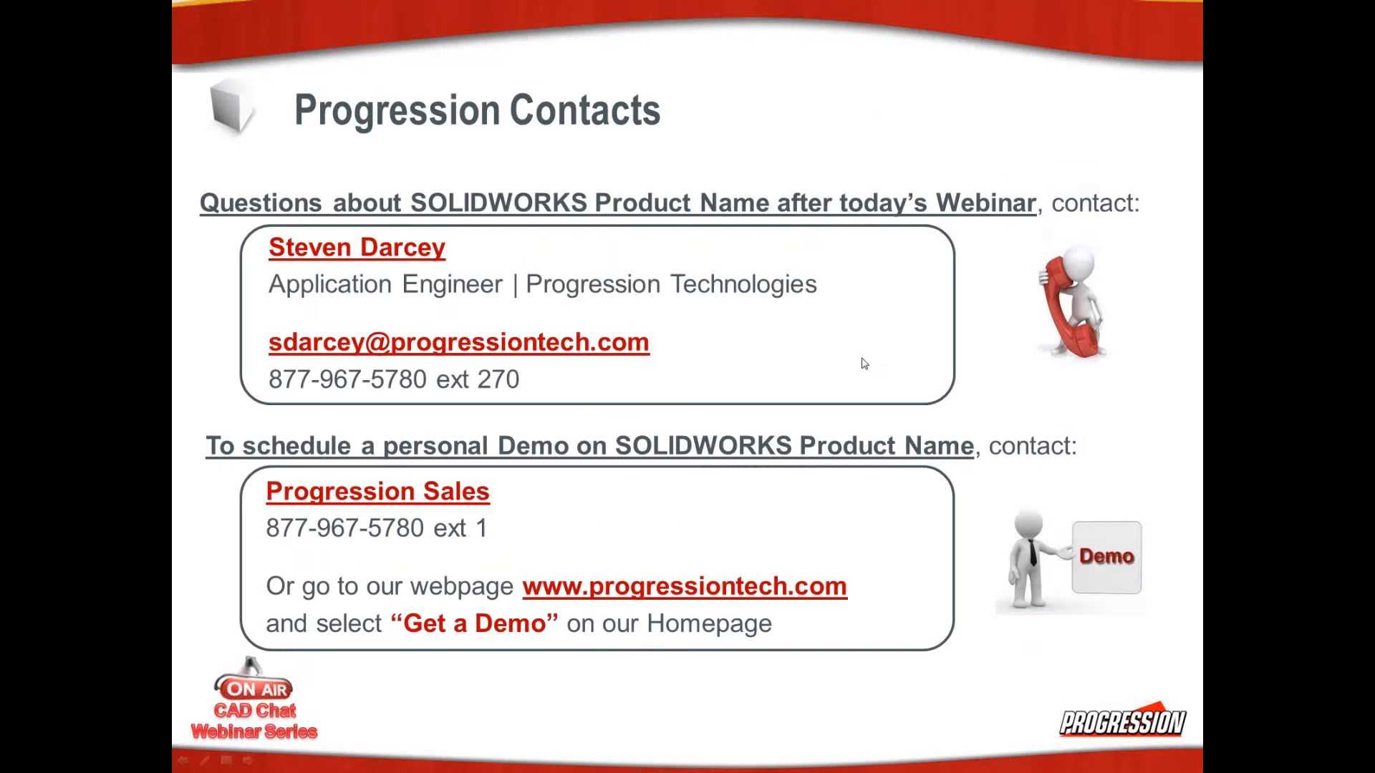